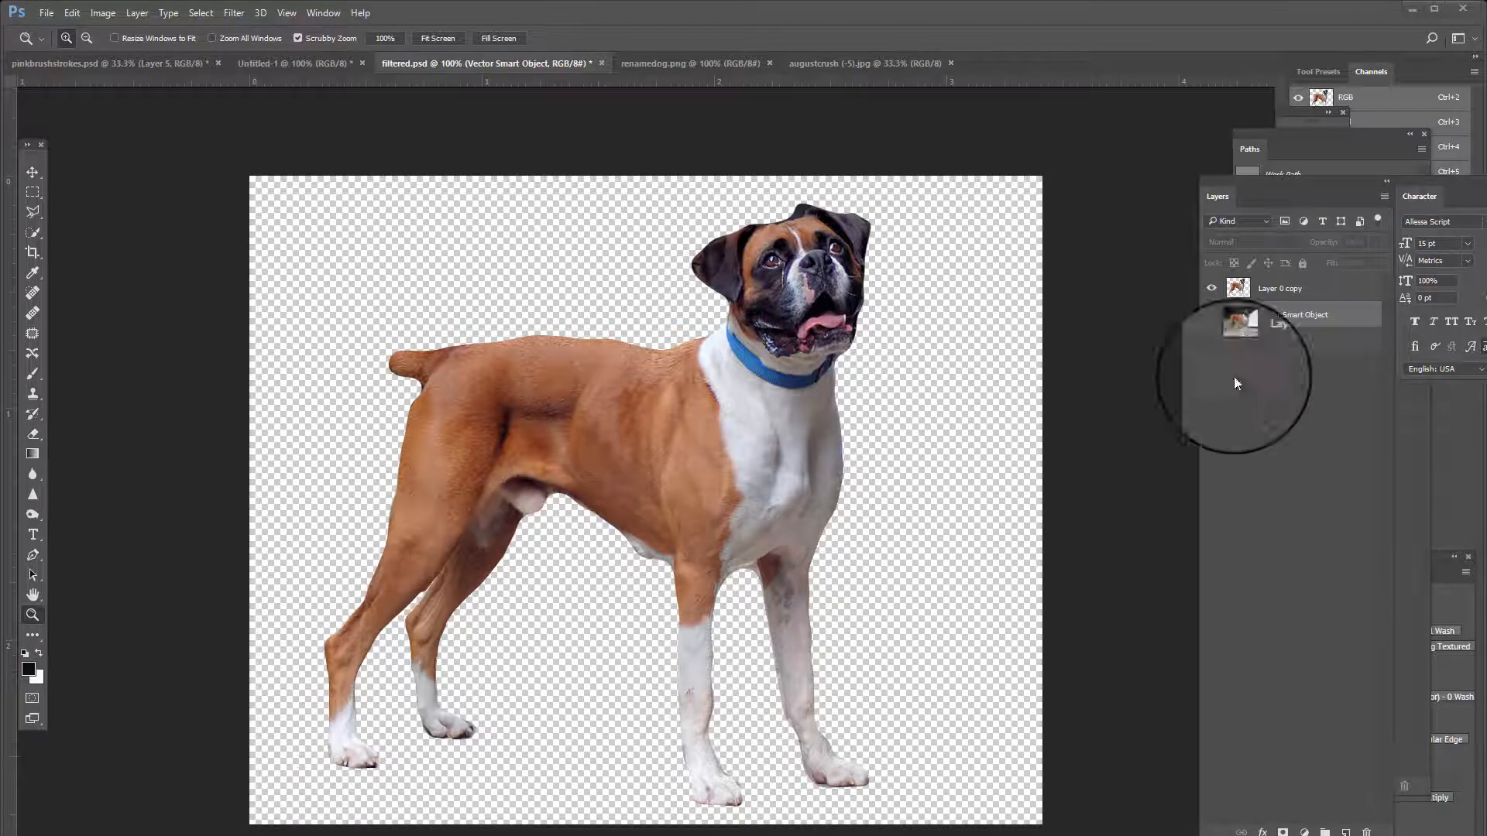
- Compare the Layer 0 copy, Vector Smart Object and Layer 2 versions of the dog by toggling each layer's visibility
{"action": "left_click", "coordinate": [1211, 315]}
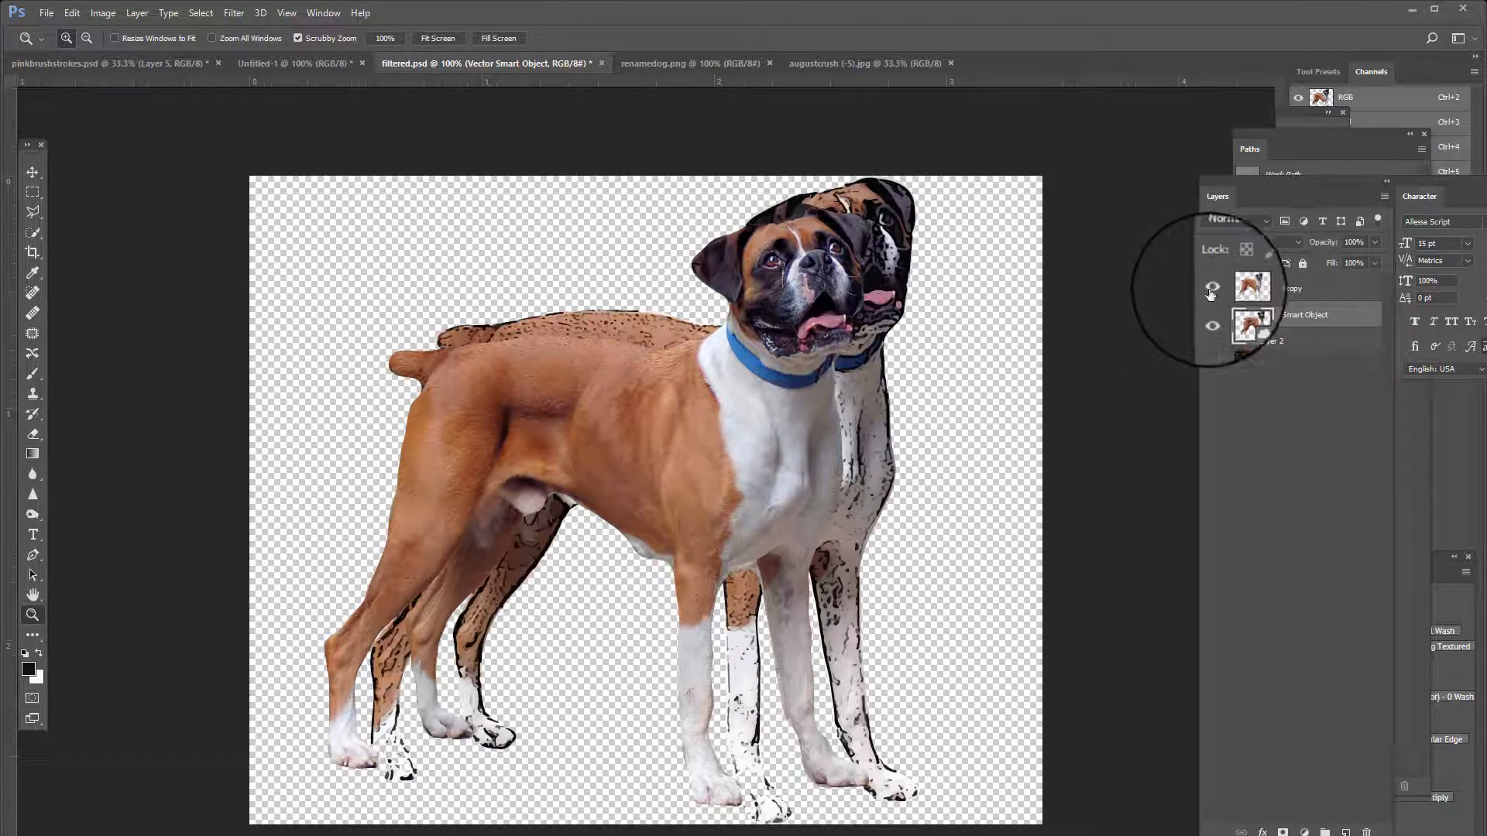
{"action": "left_click", "coordinate": [1210, 288]}
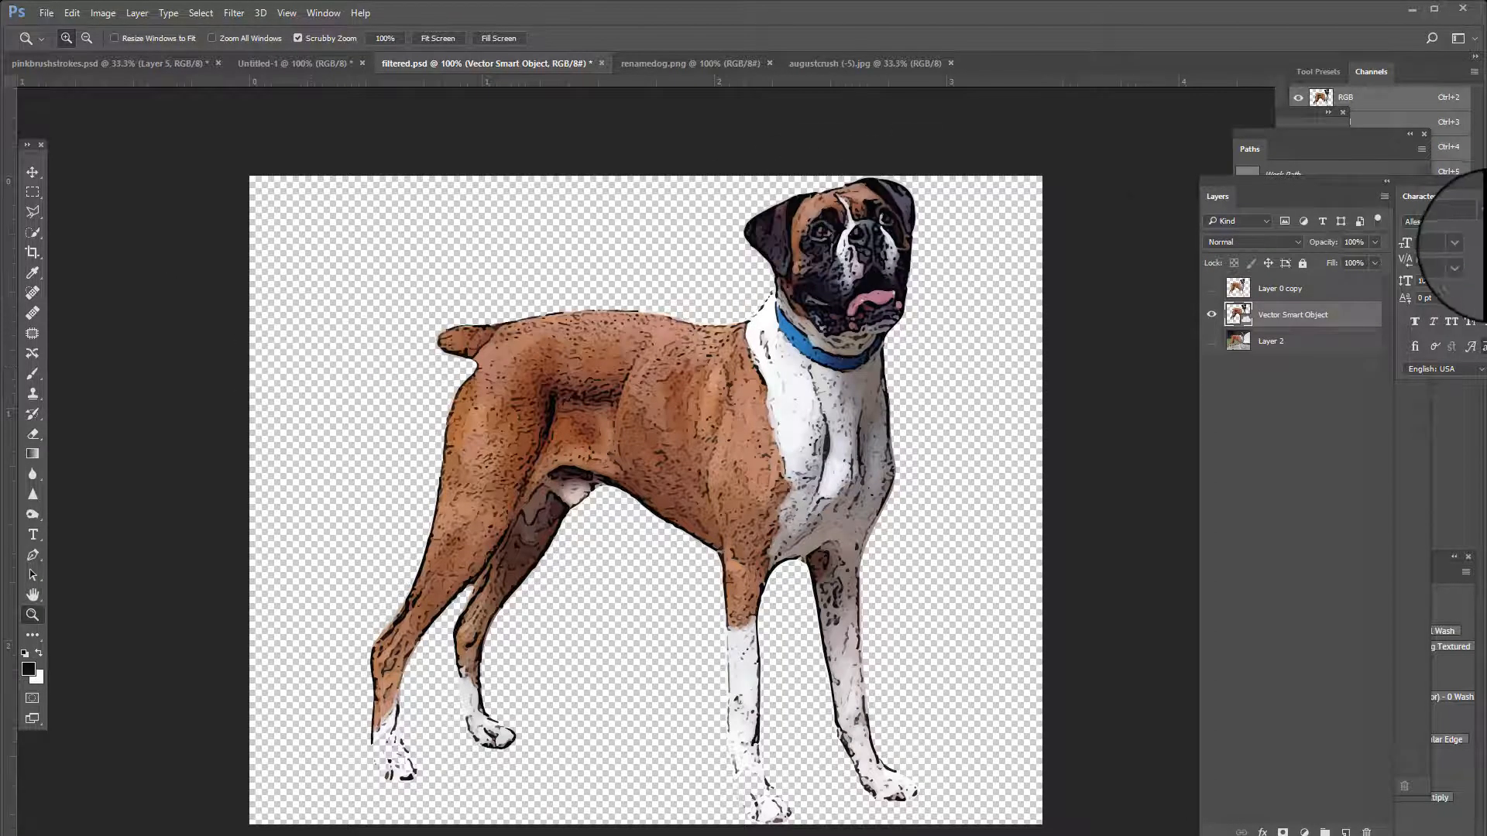
{"action": "left_click", "coordinate": [1212, 317]}
{"action": "left_click", "coordinate": [1202, 352]}
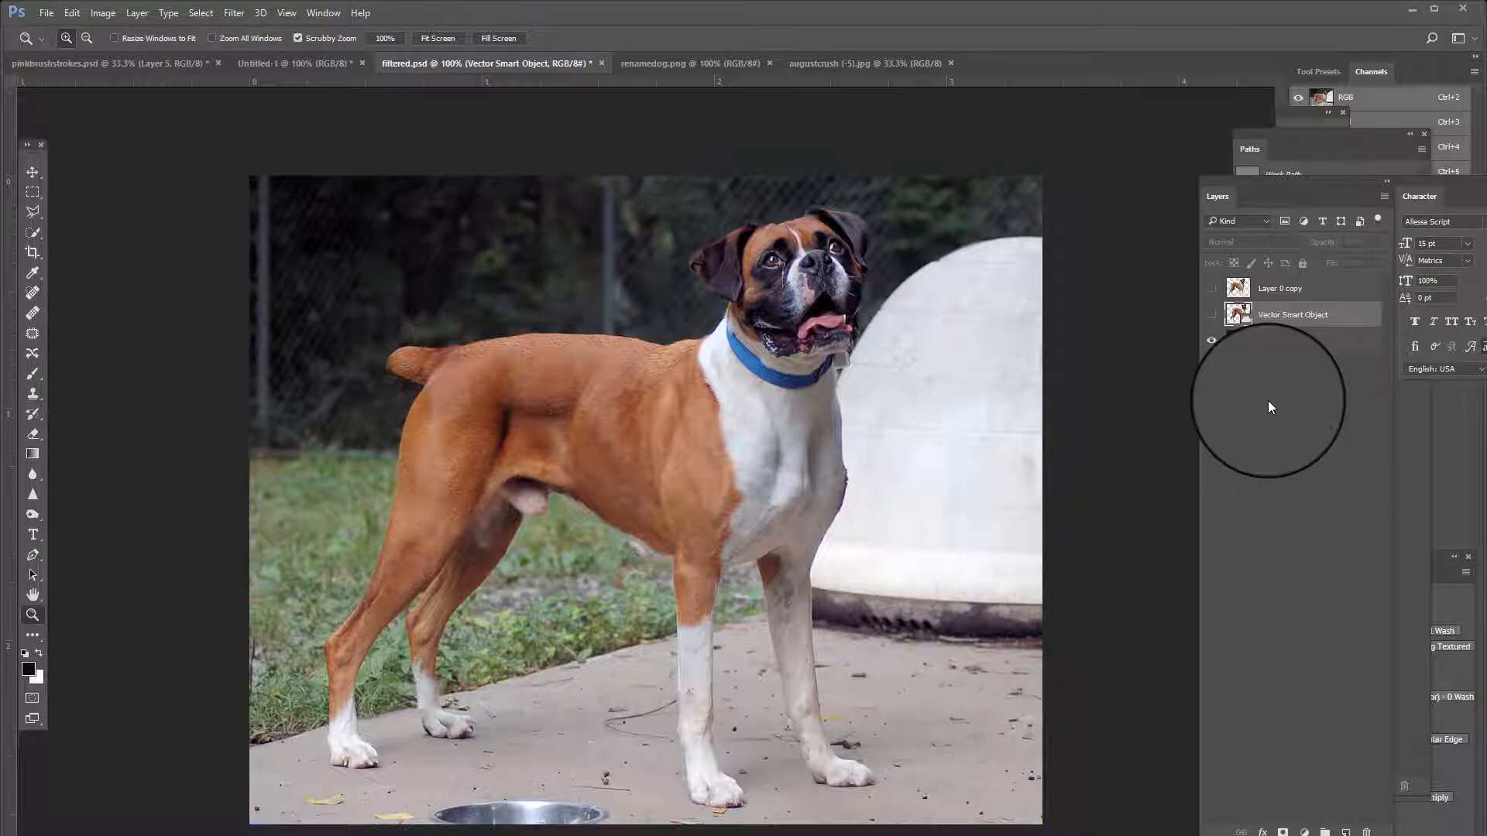
{"action": "left_click", "coordinate": [1211, 314]}
{"action": "left_click", "coordinate": [1208, 333]}
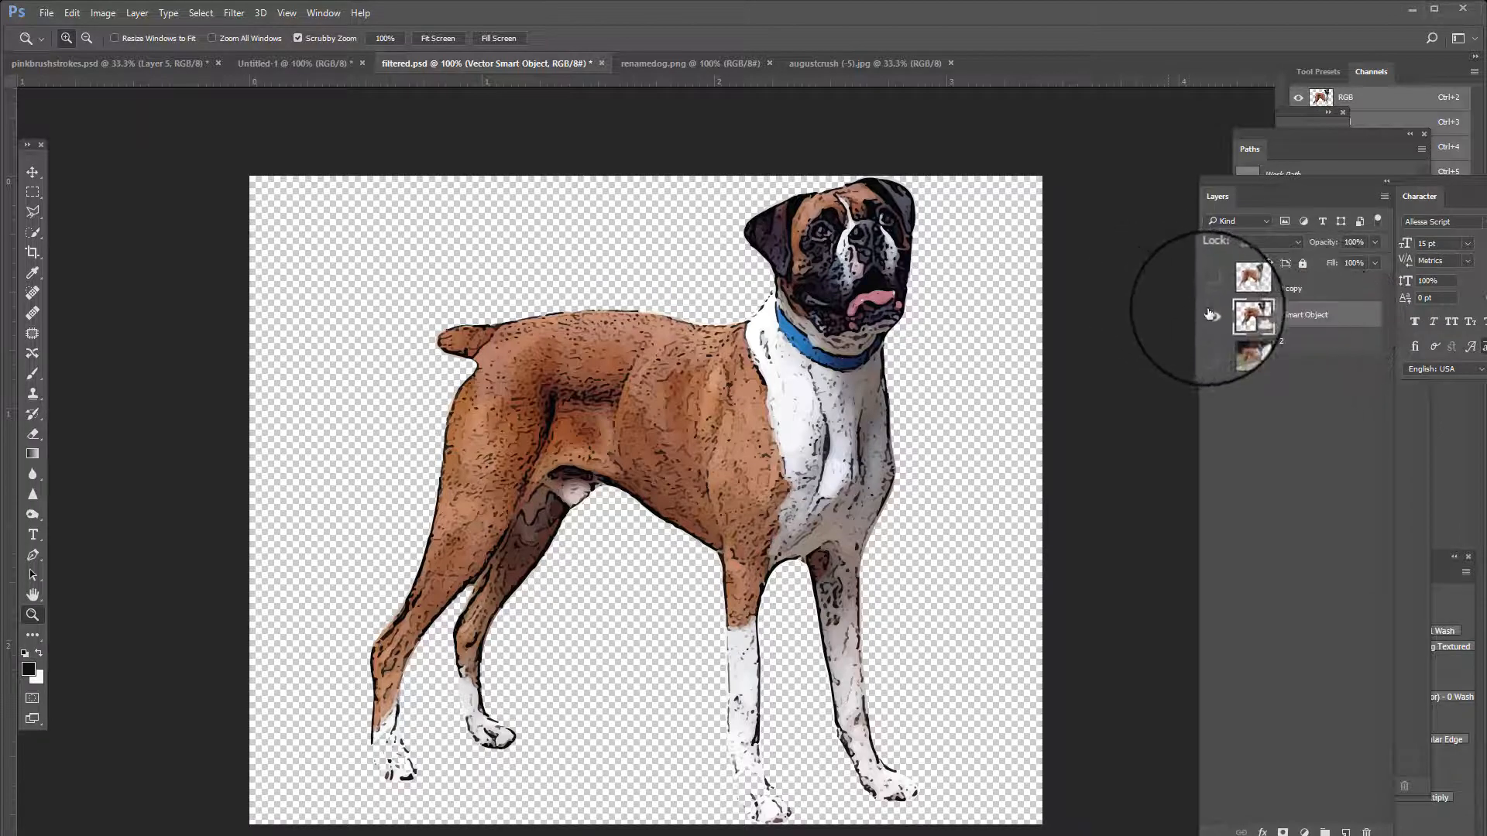
{"action": "left_click_drag", "start_coordinate": [1211, 305], "coordinate": [1210, 357]}
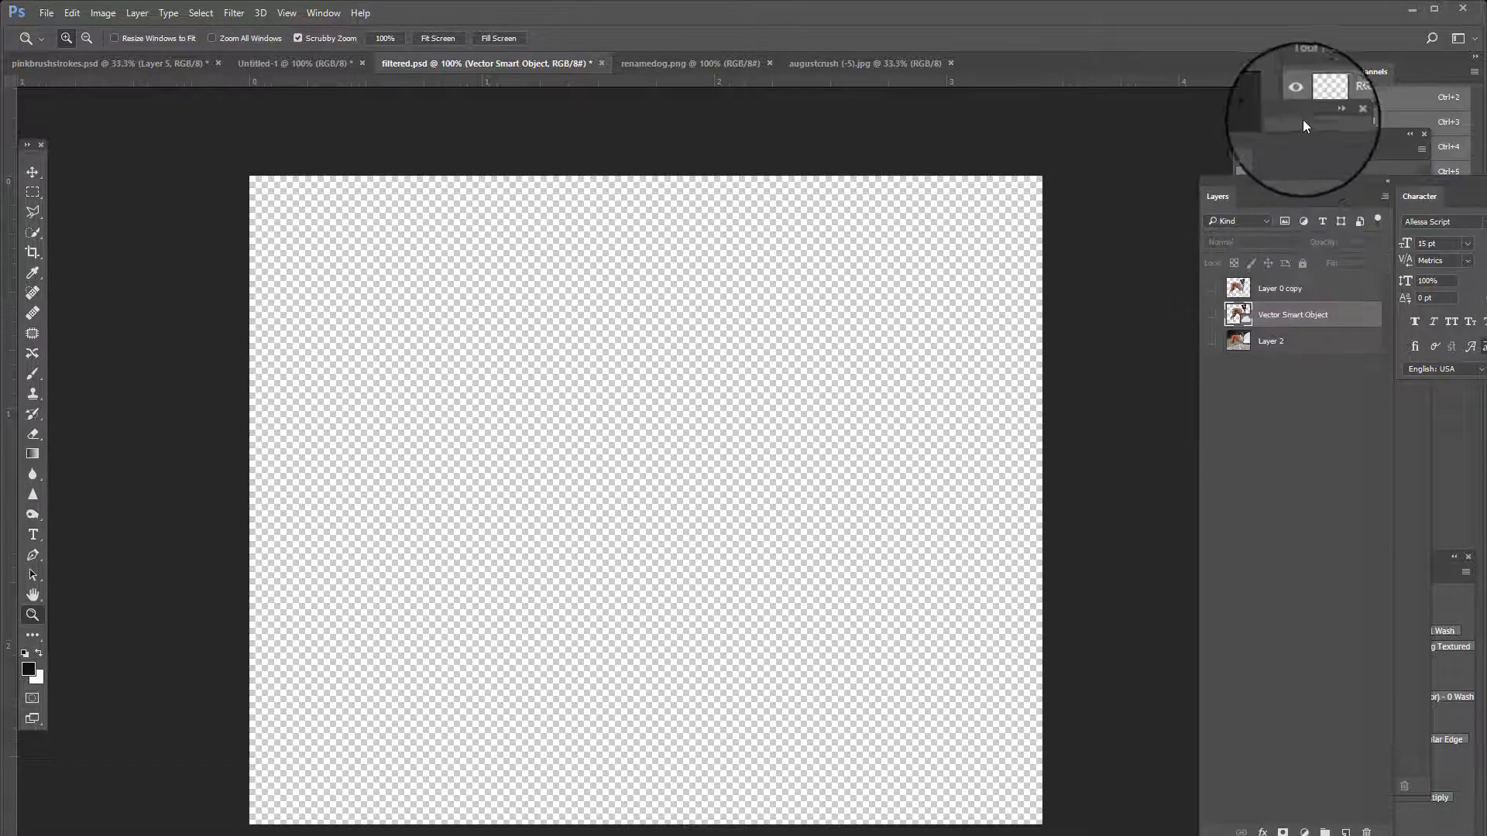
{"action": "left_click_drag", "start_coordinate": [1305, 182], "coordinate": [1205, 160]}
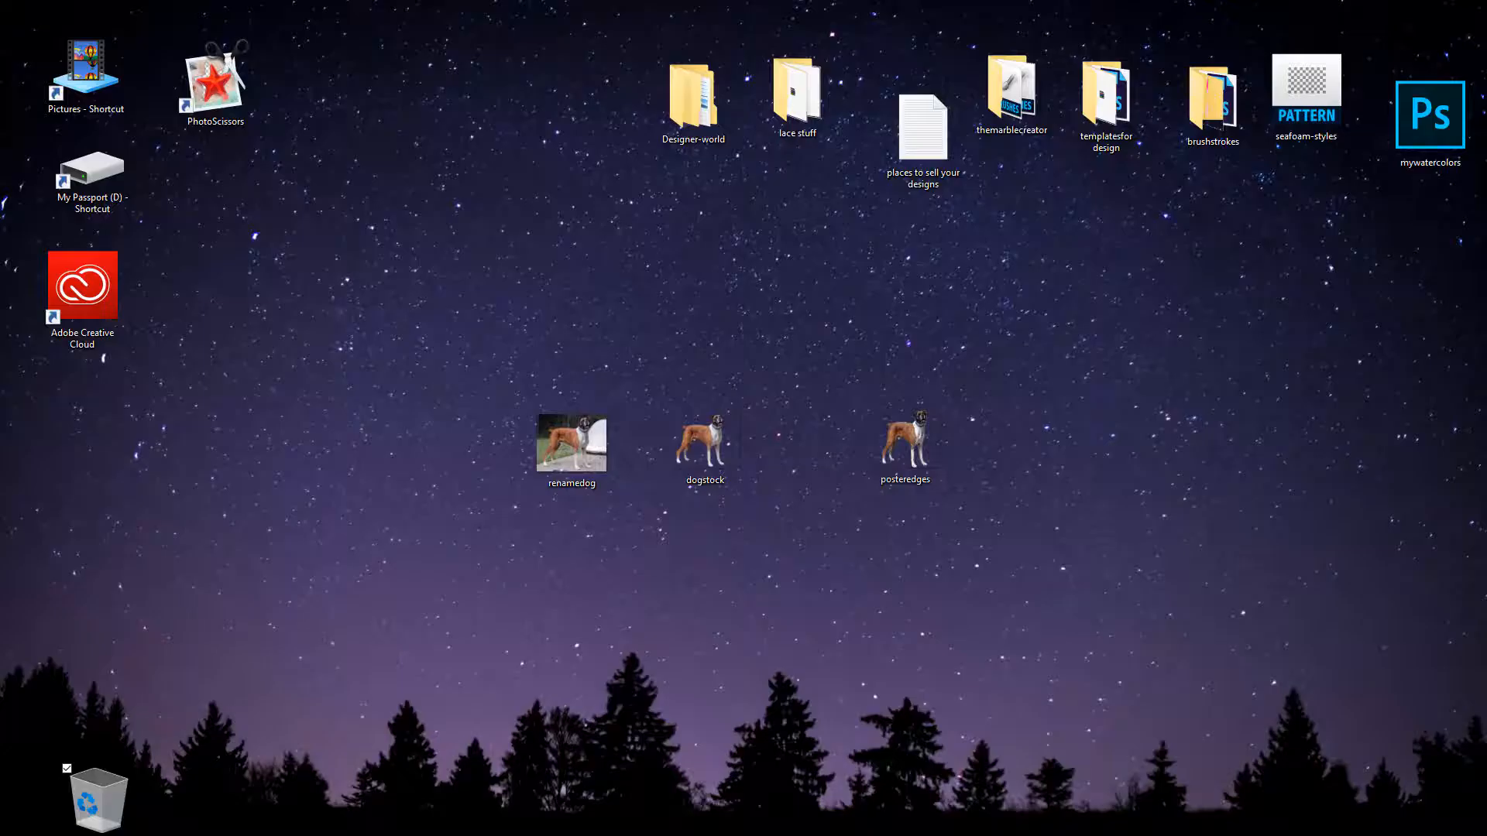
- Launch PhotoScissors from the desktop and dismiss its welcome dialog
{"action": "left_click", "coordinate": [222, 106]}
{"action": "double_click", "coordinate": [220, 105]}
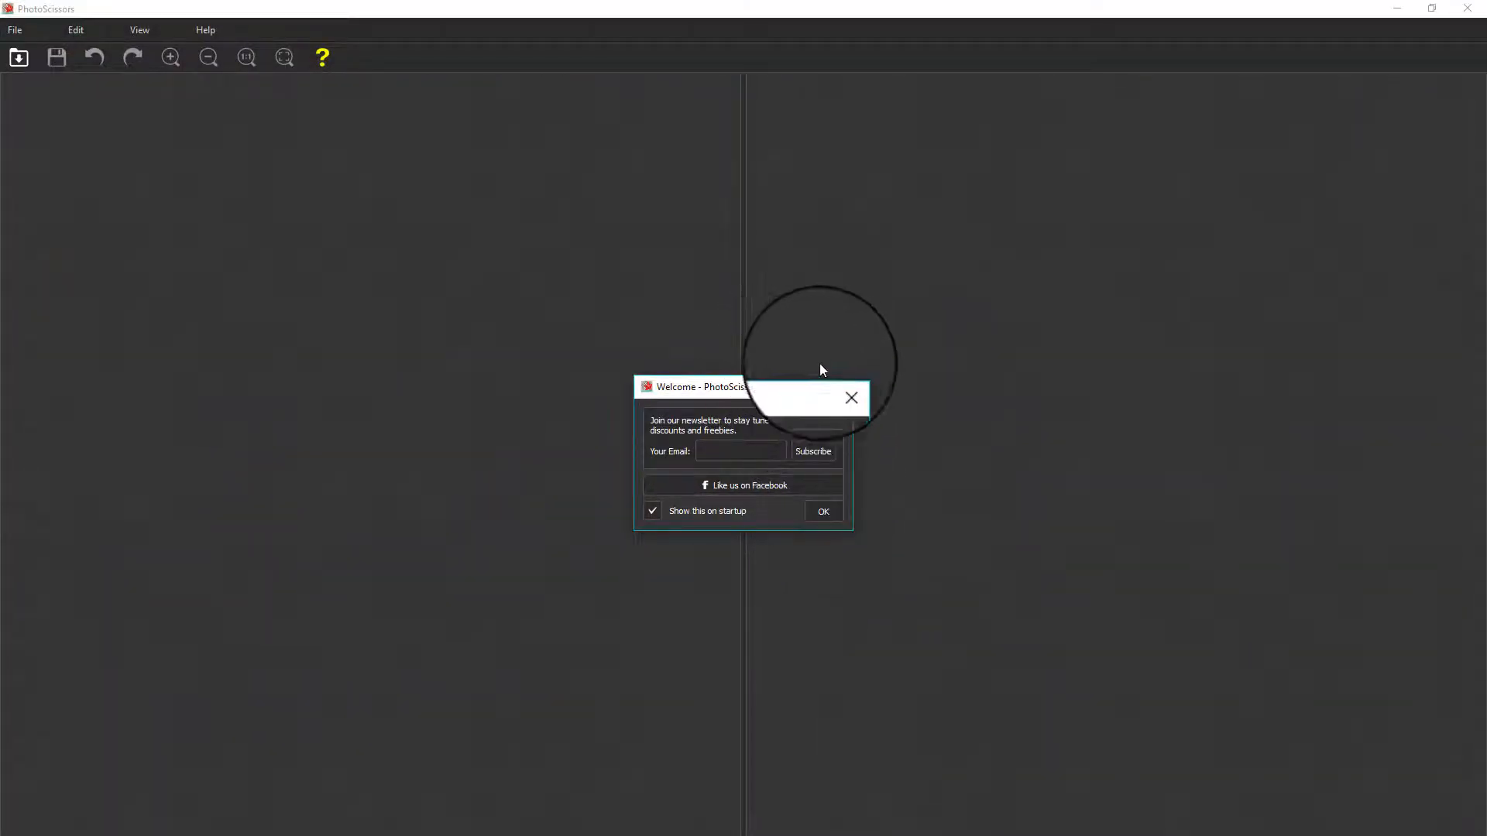
{"action": "left_click", "coordinate": [841, 386]}
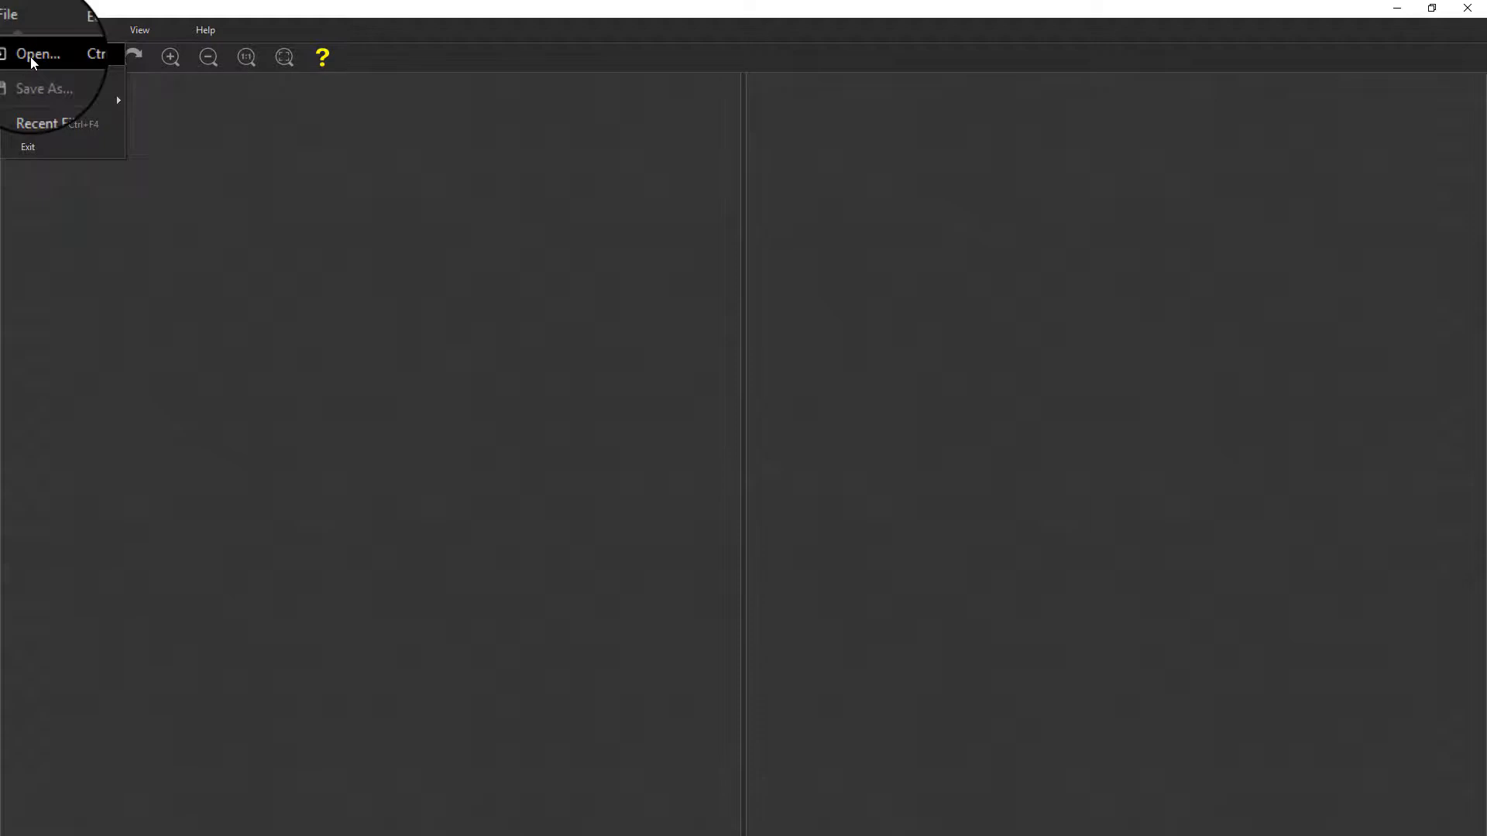
- Open the renamedog image from the Desktop folder for background removal
{"action": "left_click", "coordinate": [35, 58]}
{"action": "scroll", "coordinate": [624, 411], "scroll_direction": "down", "scroll_amount": 15}
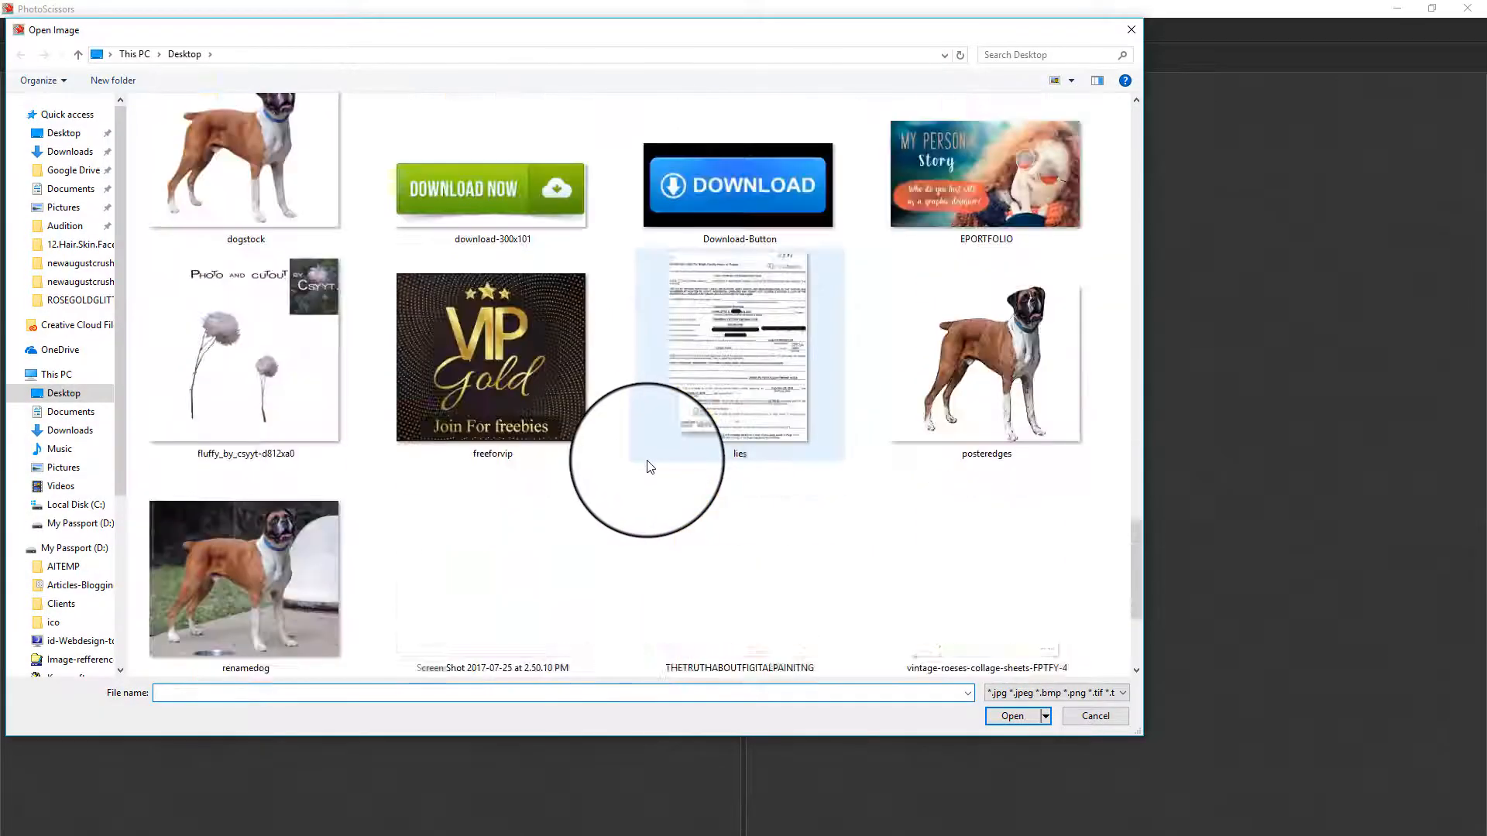
{"action": "scroll", "coordinate": [649, 467], "scroll_direction": "down", "scroll_amount": 3}
{"action": "left_click", "coordinate": [271, 376]}
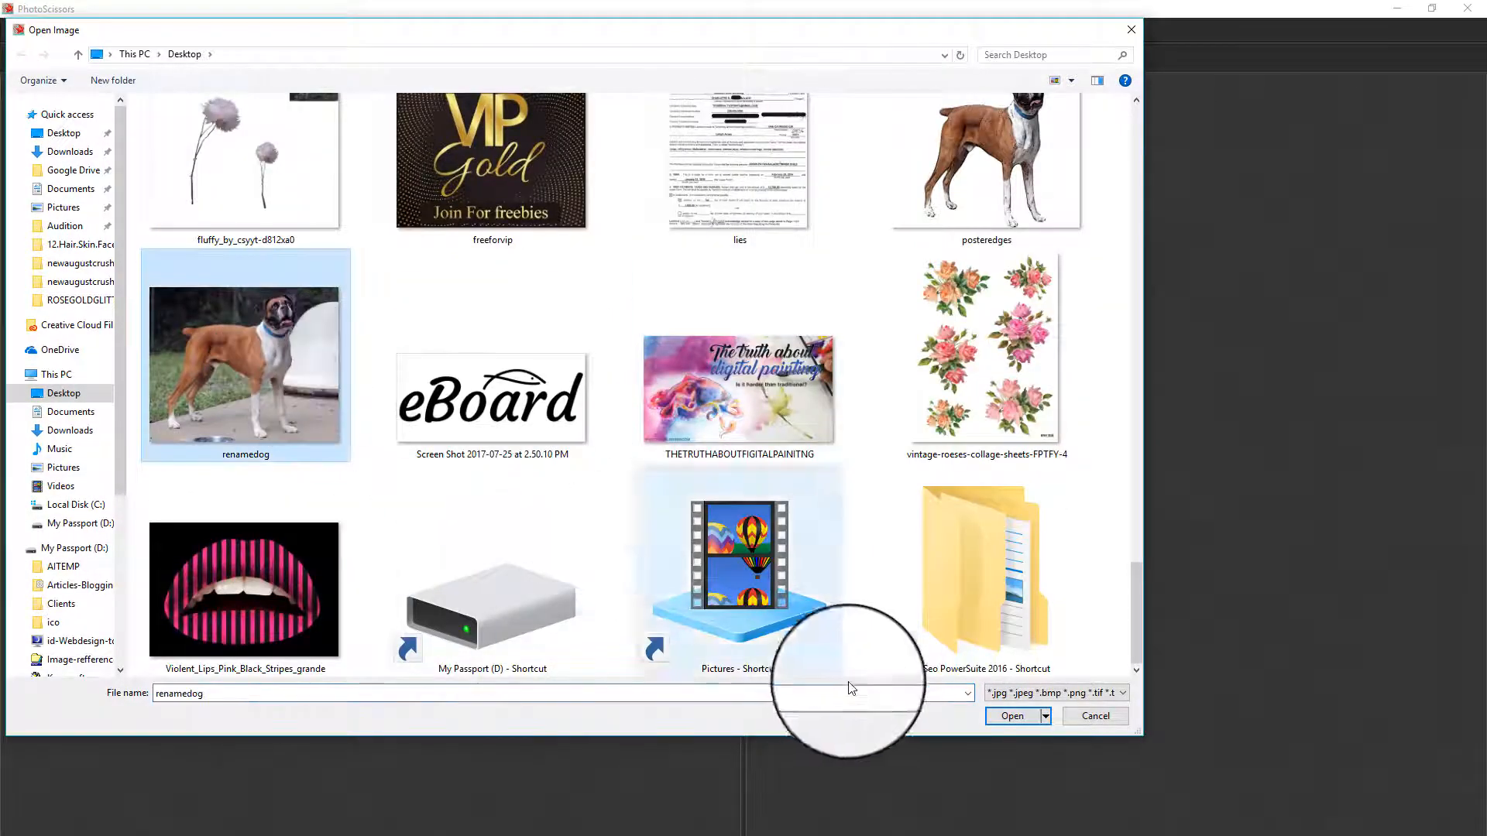
{"action": "left_click", "coordinate": [1026, 736]}
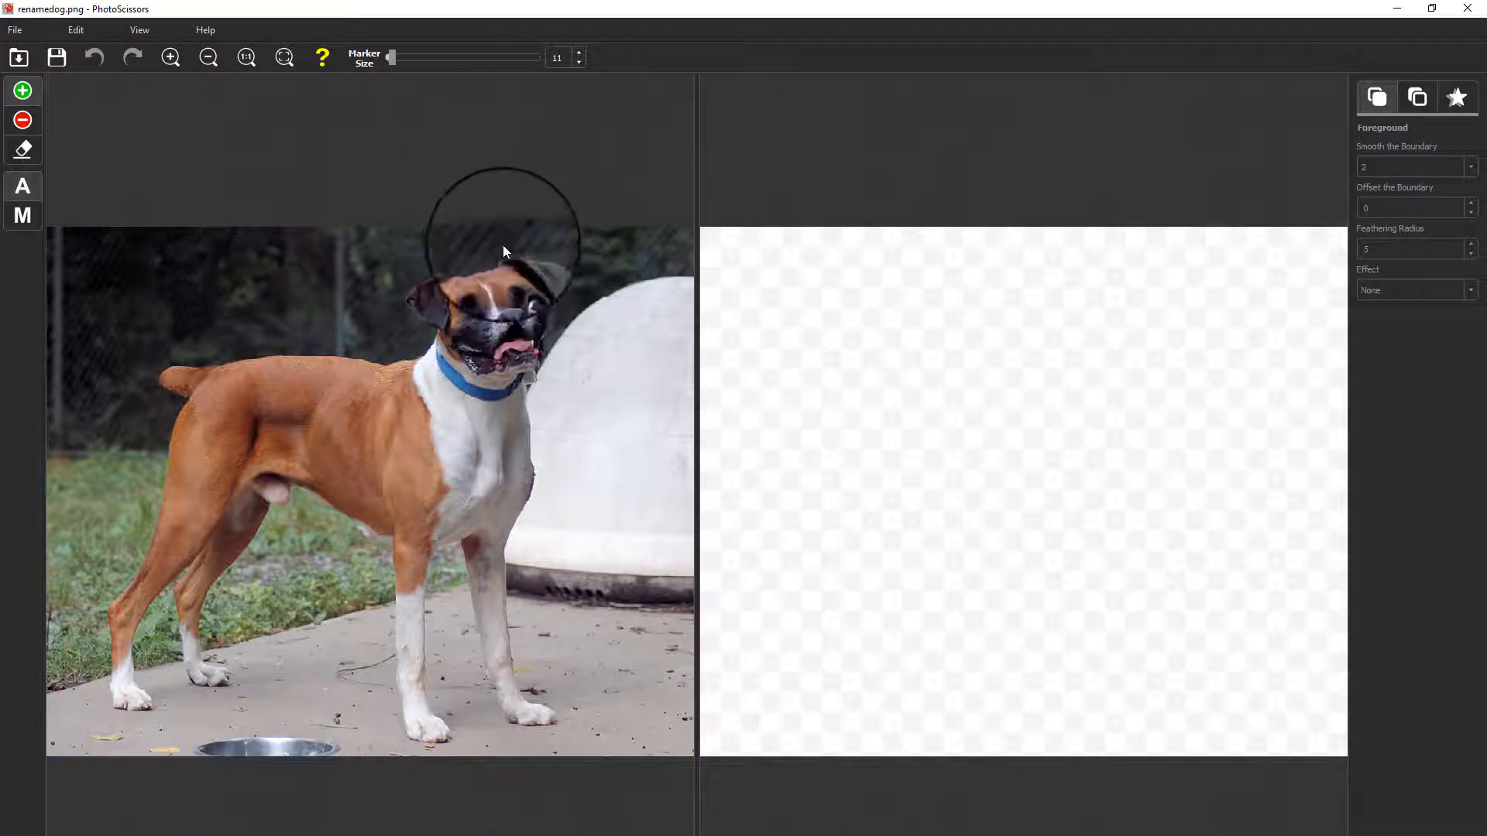
- Mark the dog's face and neck as foreground and the dark area above its back as background
{"action": "mouse_move", "coordinate": [489, 285]}
{"action": "left_mouse_down"}
{"action": "mouse_move", "coordinate": [513, 311]}
{"action": "mouse_move", "coordinate": [485, 311]}
{"action": "mouse_move", "coordinate": [521, 272]}
{"action": "mouse_move", "coordinate": [539, 276]}
{"action": "mouse_move", "coordinate": [524, 267]}
{"action": "mouse_move", "coordinate": [523, 296]}
{"action": "mouse_move", "coordinate": [537, 291]}
{"action": "mouse_move", "coordinate": [533, 264]}
{"action": "mouse_move", "coordinate": [508, 262]}
{"action": "mouse_move", "coordinate": [521, 343]}
{"action": "mouse_move", "coordinate": [485, 373]}
{"action": "mouse_move", "coordinate": [490, 338]}
{"action": "mouse_move", "coordinate": [492, 368]}
{"action": "mouse_move", "coordinate": [467, 398]}
{"action": "mouse_move", "coordinate": [479, 337]}
{"action": "left_mouse_up"}
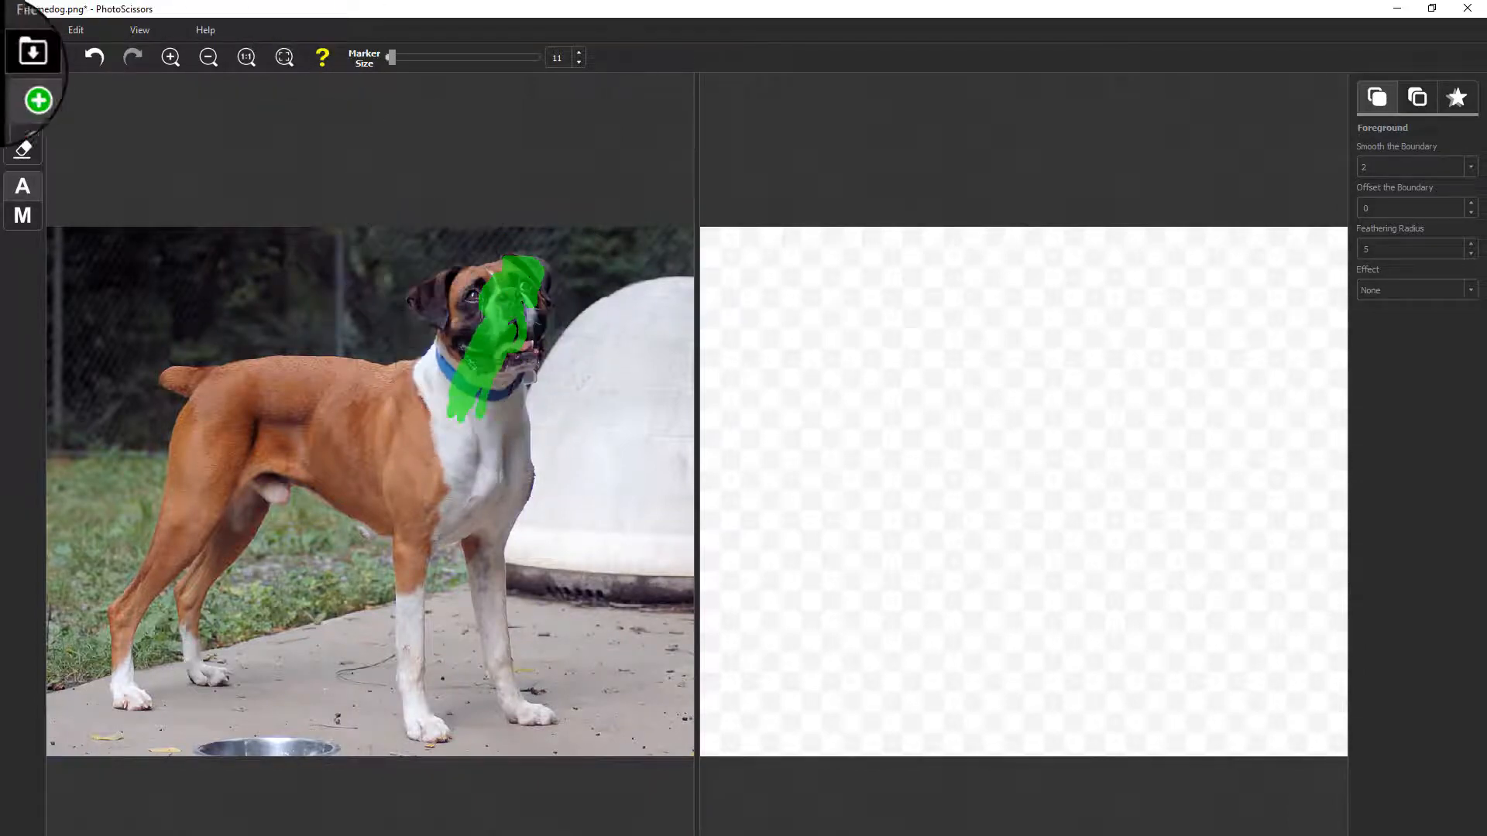
{"action": "mouse_move", "coordinate": [314, 269]}
{"action": "left_mouse_down"}
{"action": "mouse_move", "coordinate": [276, 286]}
{"action": "mouse_move", "coordinate": [155, 262]}
{"action": "left_mouse_up"}
{"action": "mouse_move", "coordinate": [136, 313]}
{"action": "left_mouse_down"}
{"action": "mouse_move", "coordinate": [259, 313]}
{"action": "mouse_move", "coordinate": [295, 297]}
{"action": "mouse_move", "coordinate": [282, 279]}
{"action": "mouse_move", "coordinate": [177, 262]}
{"action": "mouse_move", "coordinate": [390, 240]}
{"action": "mouse_move", "coordinate": [232, 219]}
{"action": "left_mouse_up"}
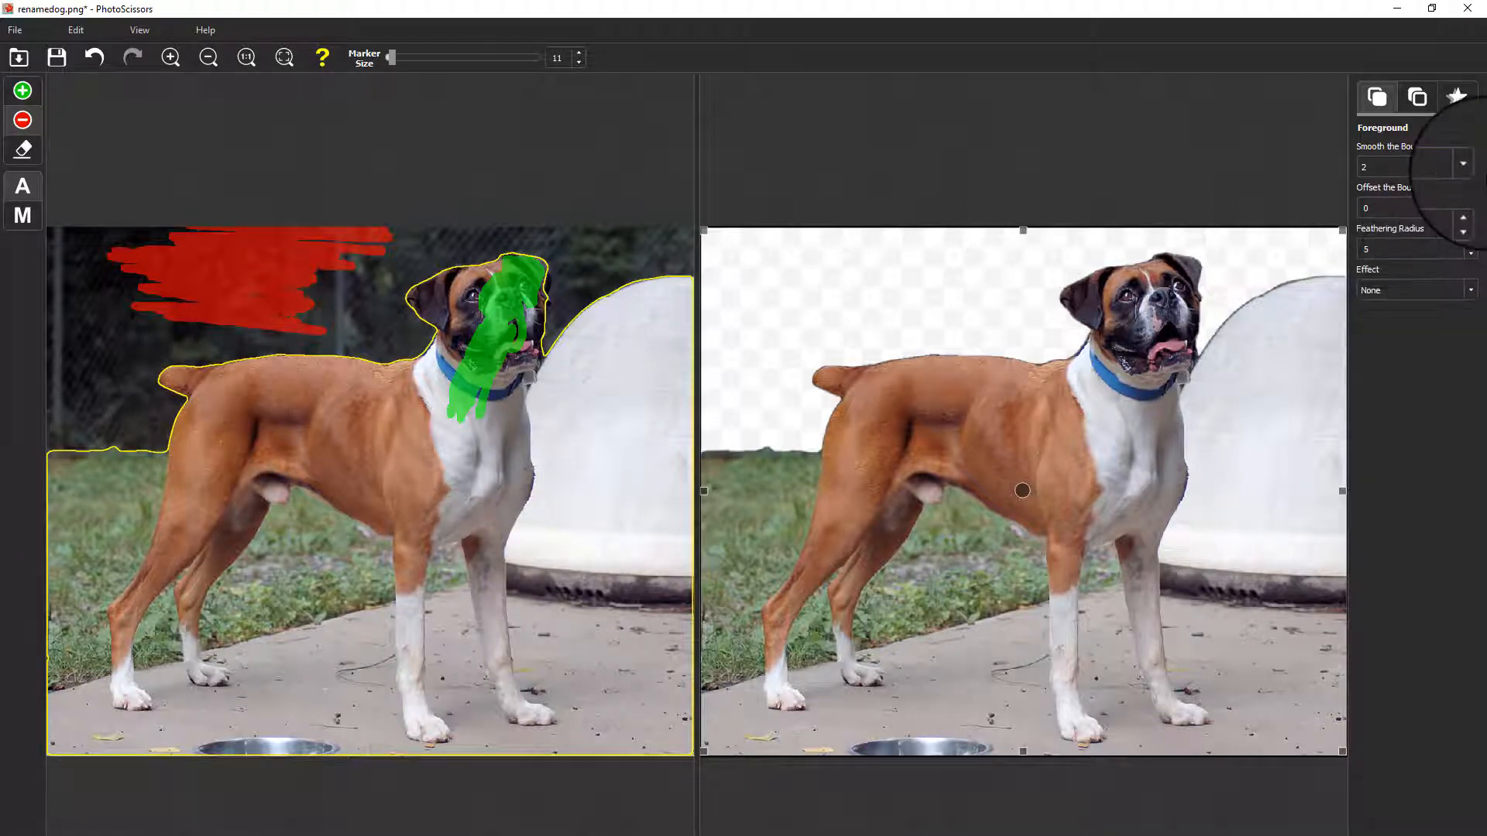
- Set the foreground's boundary offset to -1 and feathering radius to 7, keeping boundary smoothing at 2
{"action": "left_click", "coordinate": [1468, 164]}
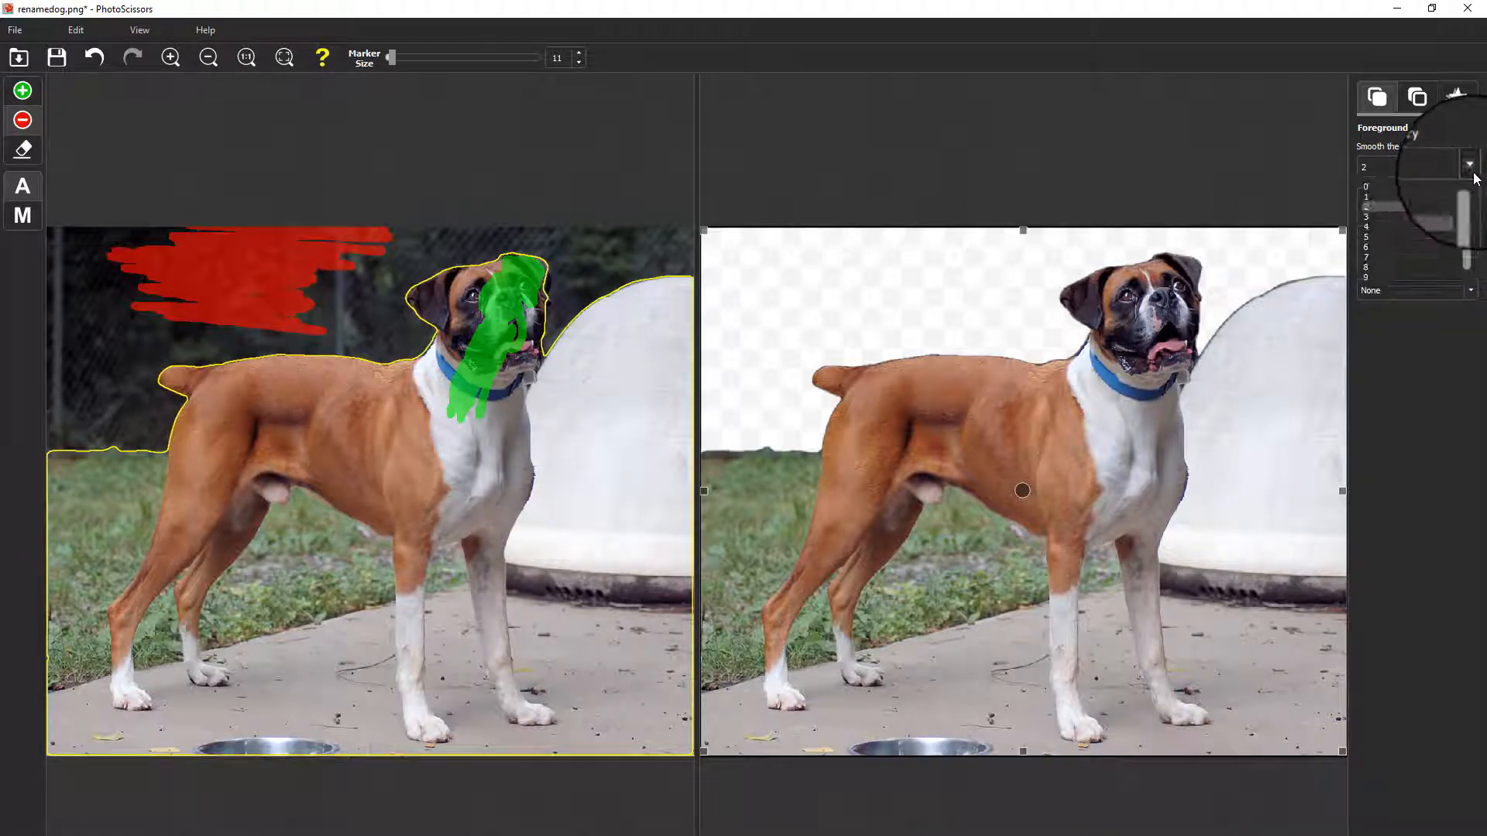
{"action": "left_click", "coordinate": [1471, 166]}
{"action": "left_click", "coordinate": [1472, 215]}
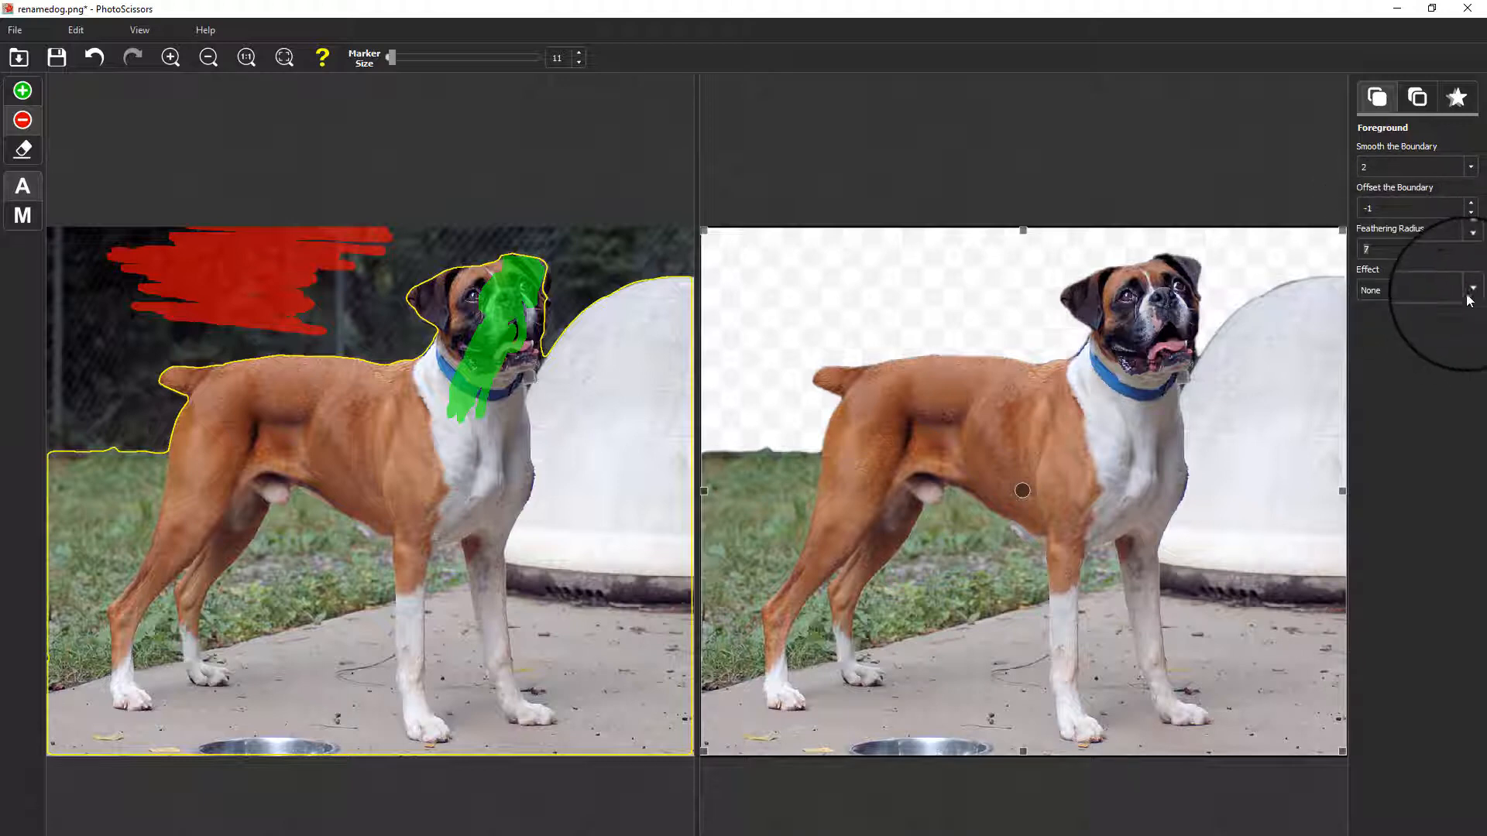
- Try the Blur effect on the foreground and set the effect back to None
{"action": "left_click", "coordinate": [1458, 318]}
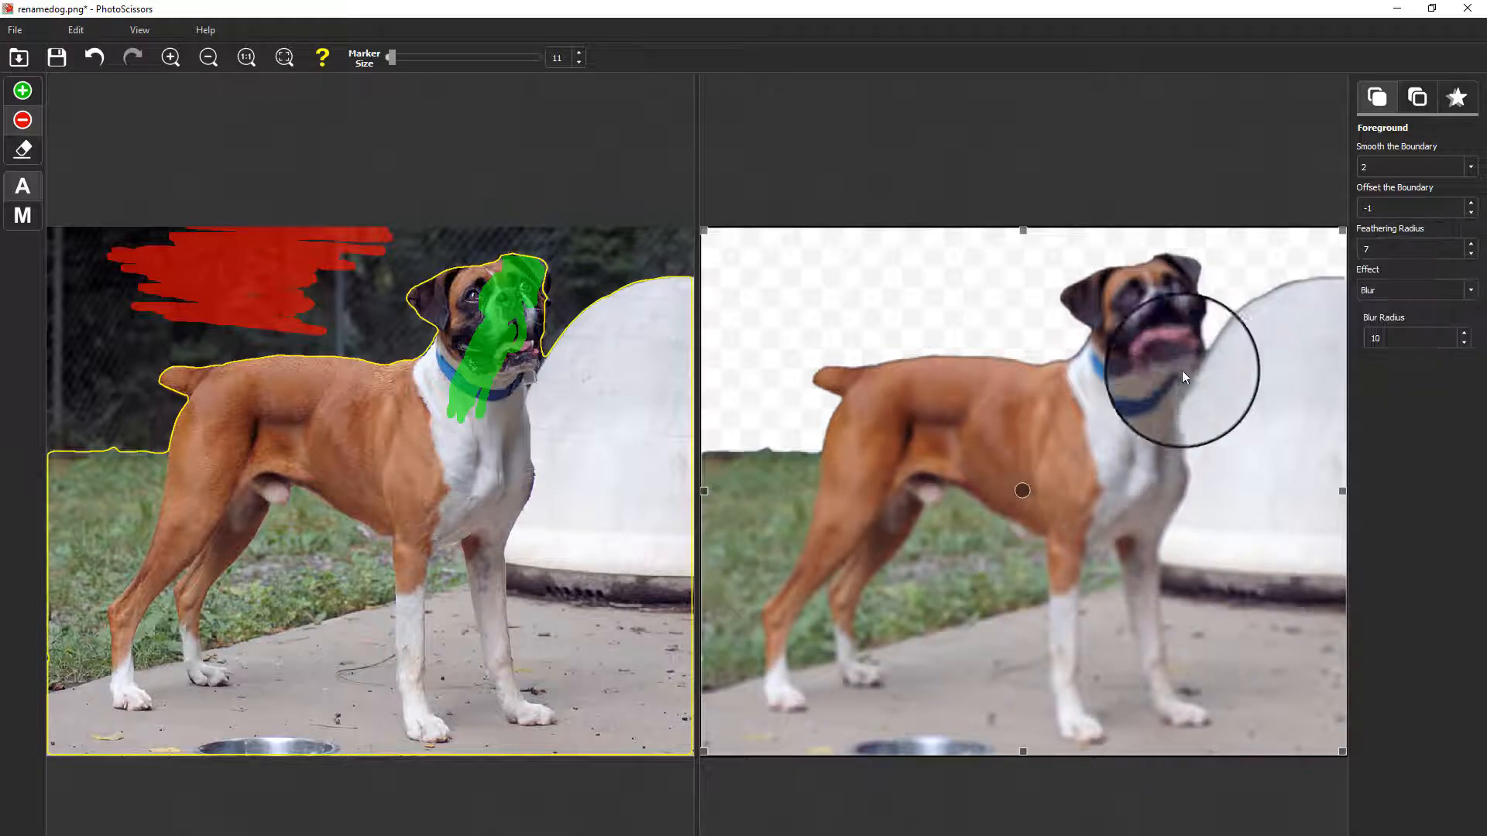
{"action": "left_click", "coordinate": [1438, 291]}
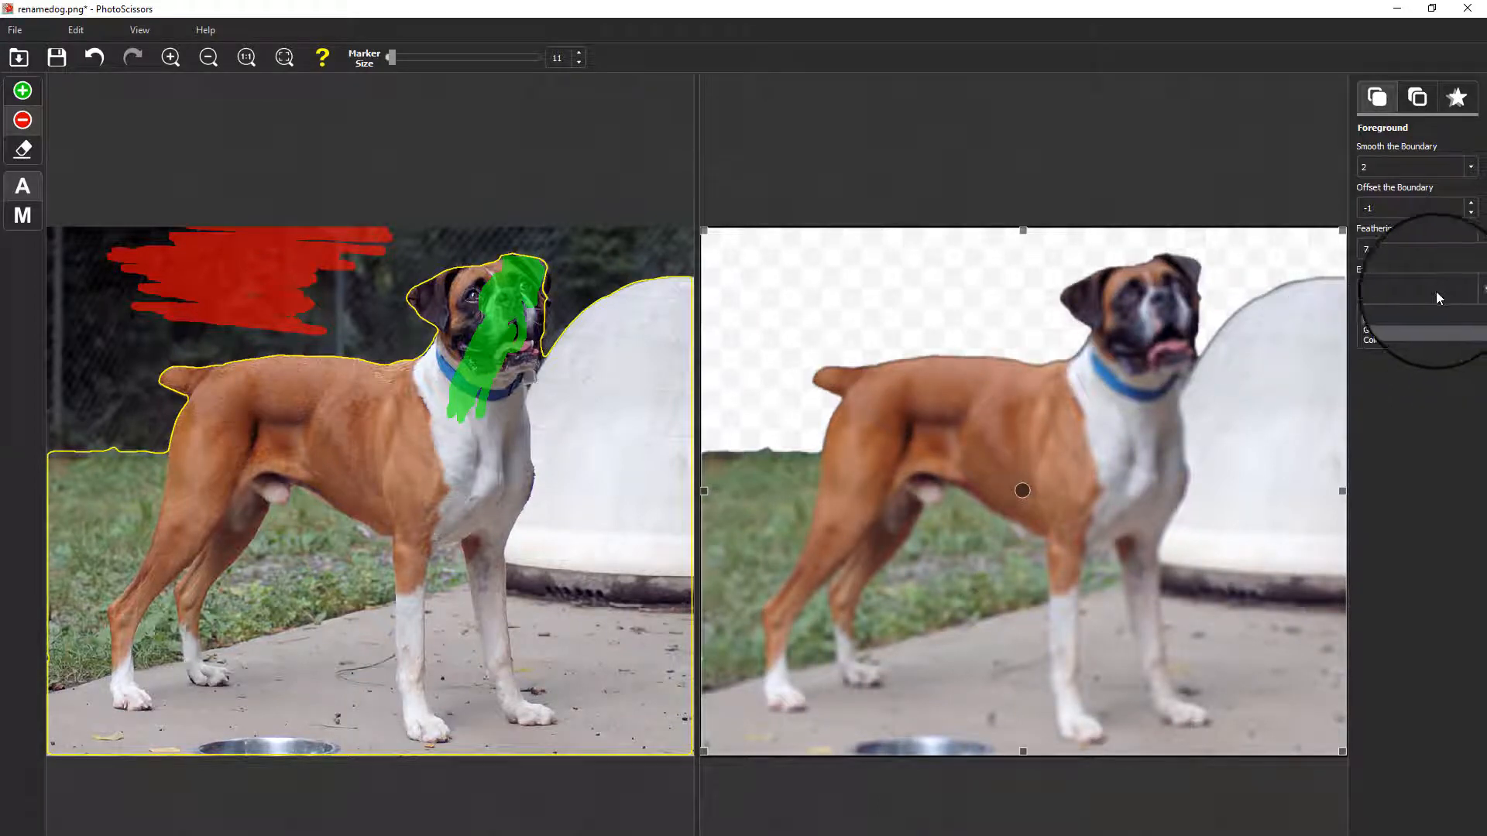
{"action": "left_click", "coordinate": [1372, 310]}
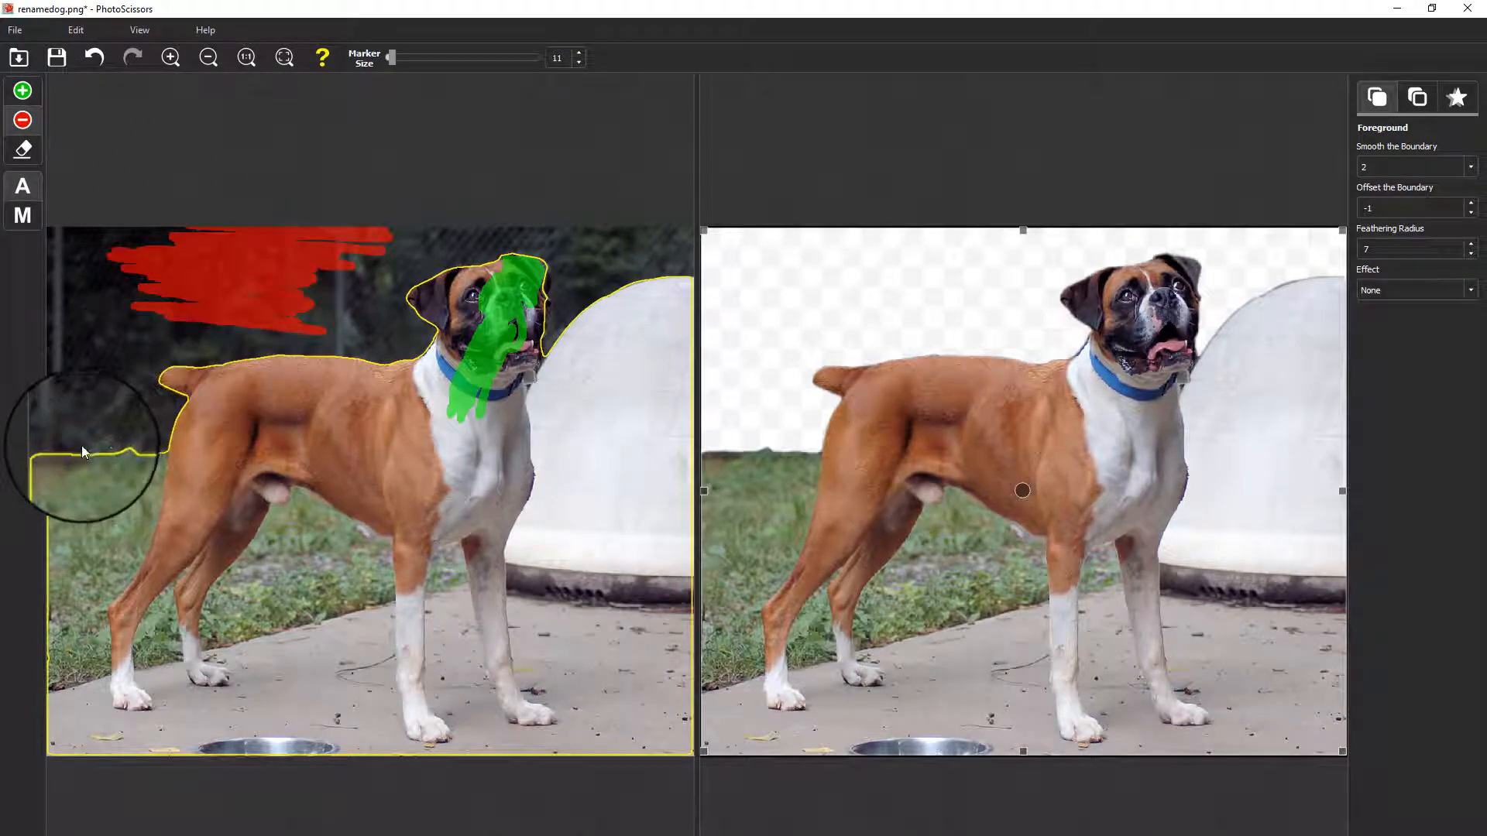
- Mark the grass and pavement behind the dog and the upper part of the white dome as background
{"action": "mouse_move", "coordinate": [82, 445]}
{"action": "left_mouse_down"}
{"action": "mouse_move", "coordinate": [94, 485]}
{"action": "mouse_move", "coordinate": [80, 497]}
{"action": "mouse_move", "coordinate": [96, 451]}
{"action": "mouse_move", "coordinate": [58, 474]}
{"action": "mouse_move", "coordinate": [76, 453]}
{"action": "mouse_move", "coordinate": [126, 467]}
{"action": "mouse_move", "coordinate": [65, 487]}
{"action": "mouse_move", "coordinate": [76, 624]}
{"action": "mouse_move", "coordinate": [54, 722]}
{"action": "mouse_move", "coordinate": [199, 770]}
{"action": "mouse_move", "coordinate": [90, 724]}
{"action": "mouse_move", "coordinate": [155, 747]}
{"action": "left_mouse_up"}
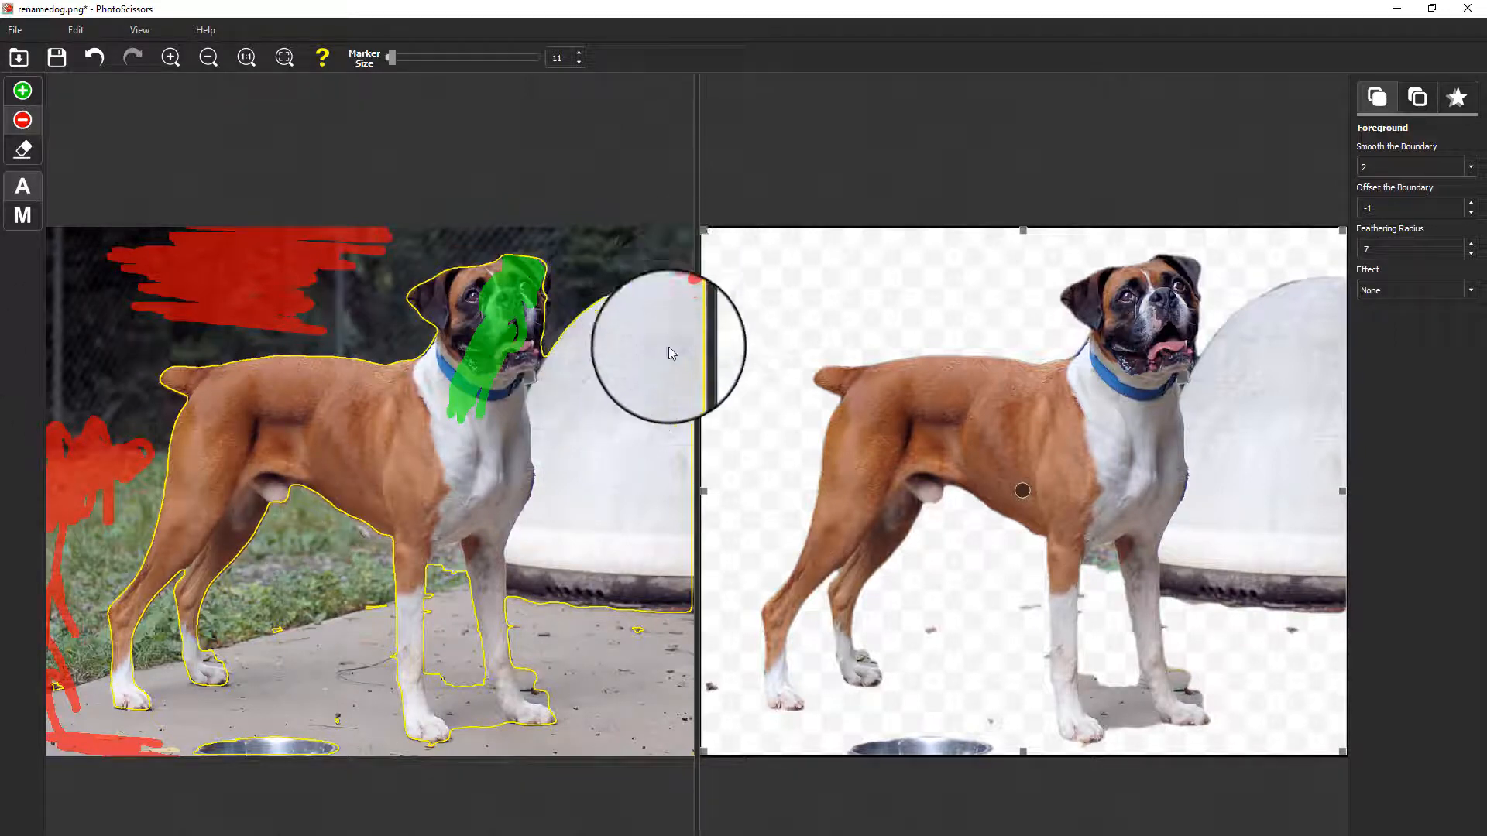
{"action": "mouse_move", "coordinate": [667, 346]}
{"action": "left_mouse_down"}
{"action": "mouse_move", "coordinate": [684, 278]}
{"action": "mouse_move", "coordinate": [655, 277]}
{"action": "mouse_move", "coordinate": [653, 395]}
{"action": "mouse_move", "coordinate": [676, 267]}
{"action": "mouse_move", "coordinate": [610, 384]}
{"action": "mouse_move", "coordinate": [611, 282]}
{"action": "mouse_move", "coordinate": [583, 375]}
{"action": "mouse_move", "coordinate": [576, 319]}
{"action": "mouse_move", "coordinate": [559, 352]}
{"action": "mouse_move", "coordinate": [564, 328]}
{"action": "mouse_move", "coordinate": [598, 346]}
{"action": "mouse_move", "coordinate": [610, 315]}
{"action": "mouse_move", "coordinate": [626, 358]}
{"action": "left_mouse_up"}
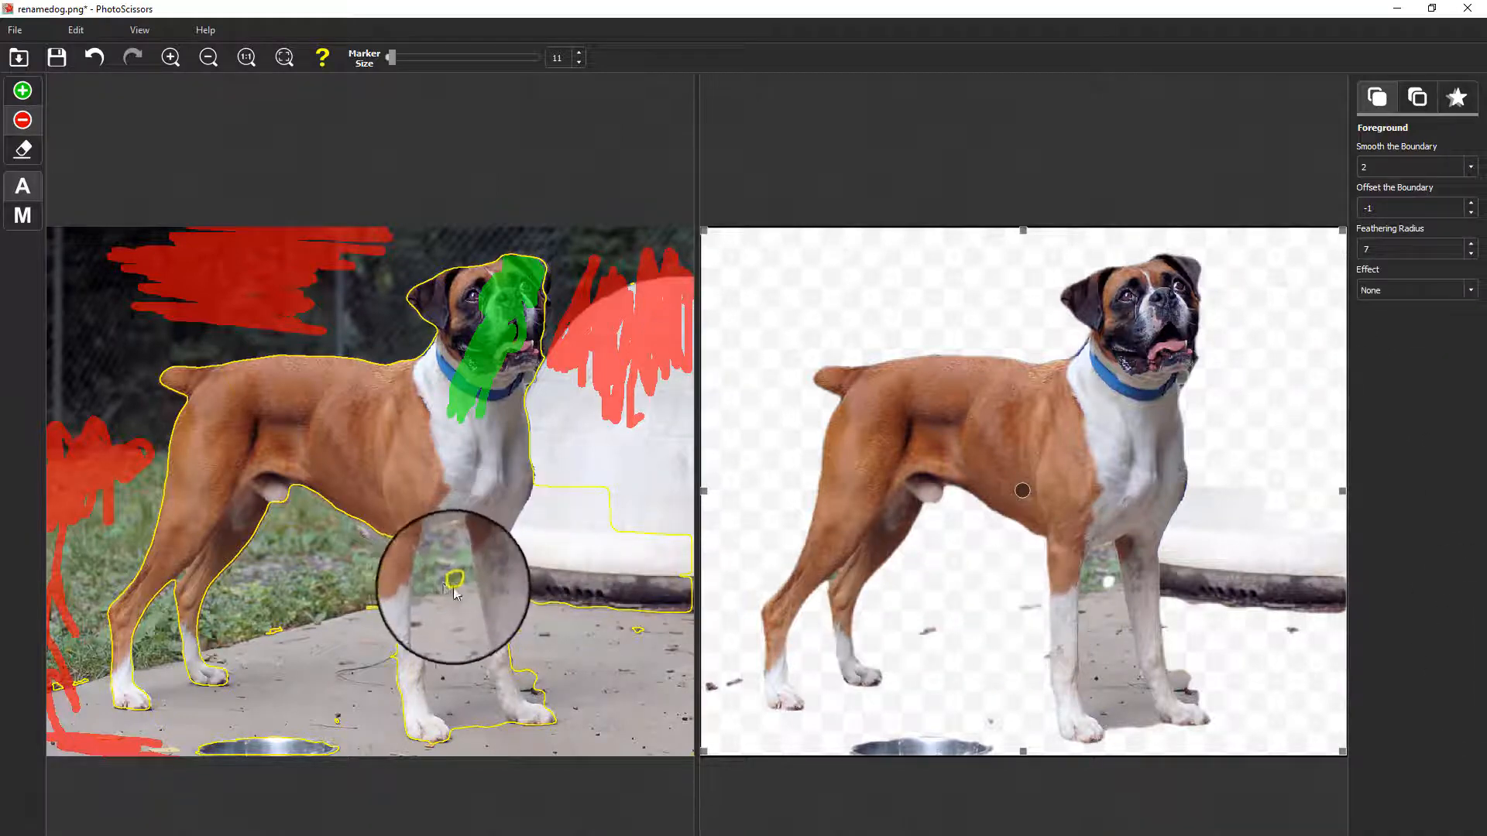
- Try marking the ground between the front legs as background, and undo that stroke
{"action": "mouse_move", "coordinate": [453, 592]}
{"action": "left_mouse_down"}
{"action": "mouse_move", "coordinate": [442, 597]}
{"action": "mouse_move", "coordinate": [451, 568]}
{"action": "mouse_move", "coordinate": [462, 680]}
{"action": "mouse_move", "coordinate": [519, 760]}
{"action": "mouse_move", "coordinate": [476, 713]}
{"action": "mouse_move", "coordinate": [486, 759]}
{"action": "mouse_move", "coordinate": [465, 714]}
{"action": "mouse_move", "coordinate": [447, 585]}
{"action": "mouse_move", "coordinate": [465, 713]}
{"action": "left_mouse_up"}
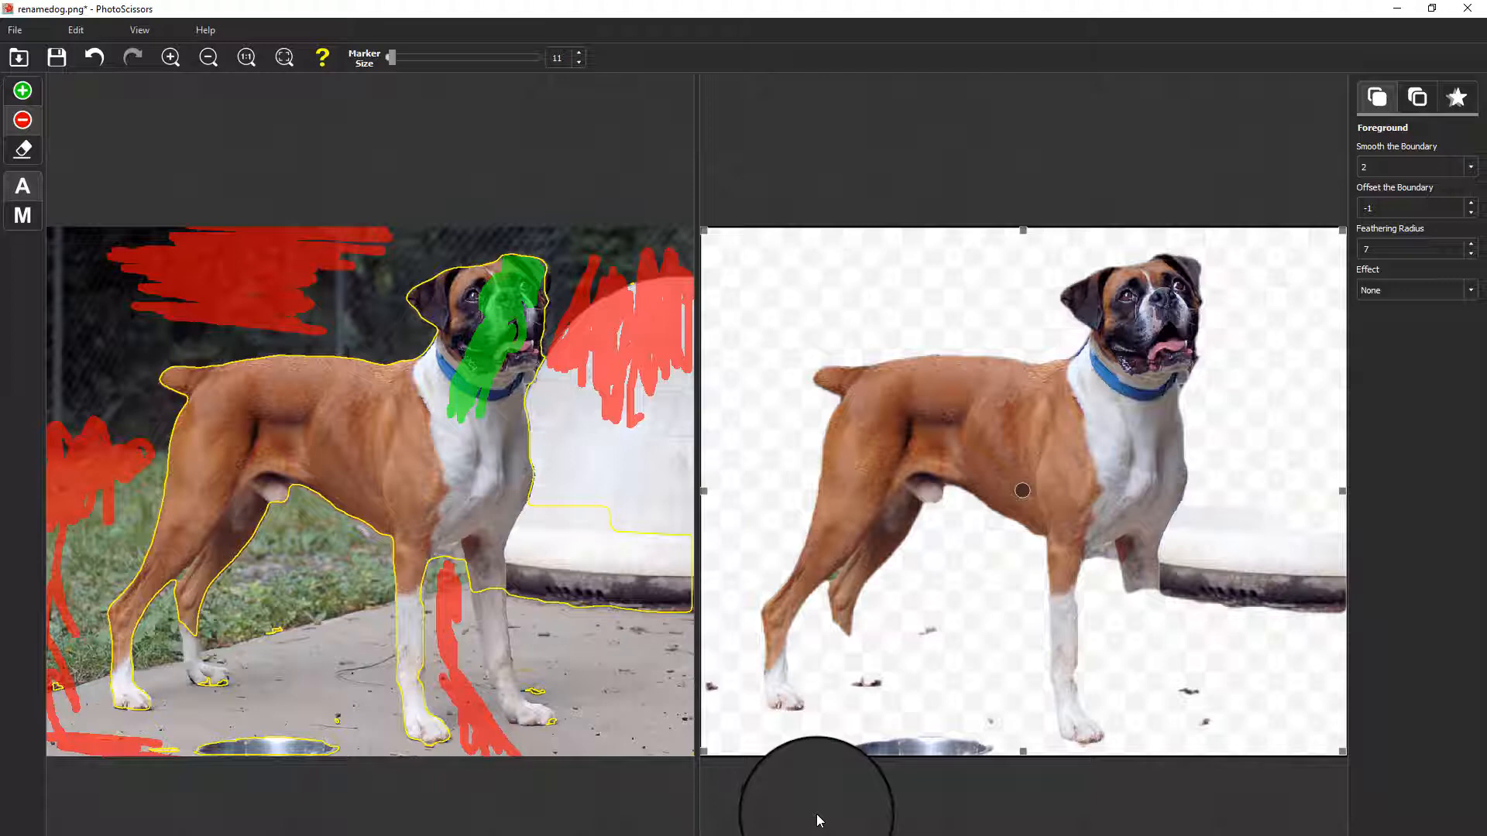
{"action": "key", "text": "ctrl+z"}
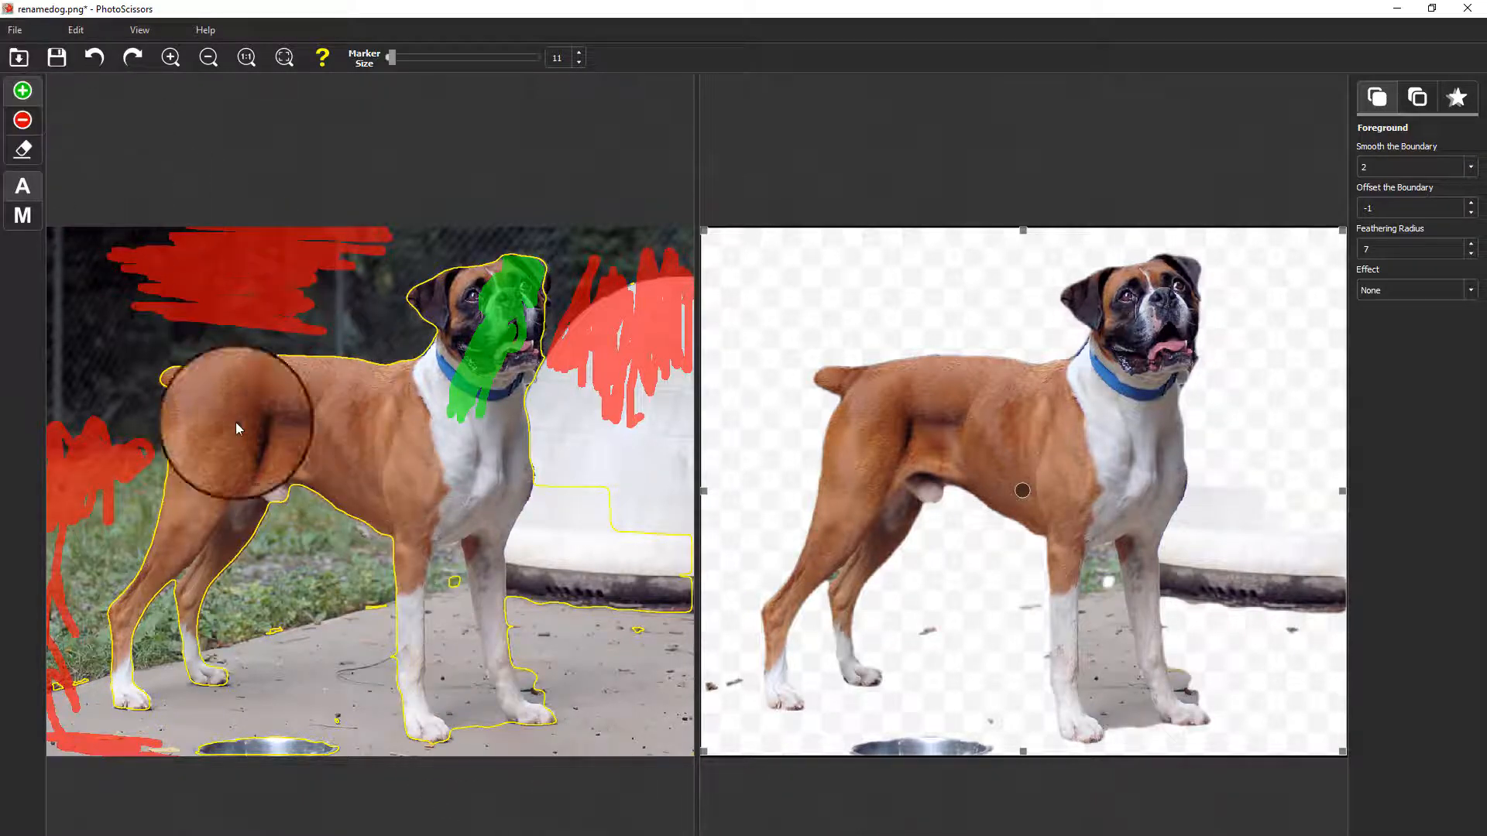
- Mark the front leg nearest the dome as foreground, and the pavement beside it and the metal bowl as background
{"action": "mouse_move", "coordinate": [480, 553]}
{"action": "left_mouse_down"}
{"action": "mouse_move", "coordinate": [507, 709]}
{"action": "mouse_move", "coordinate": [528, 720]}
{"action": "mouse_move", "coordinate": [509, 704]}
{"action": "mouse_move", "coordinate": [499, 719]}
{"action": "left_mouse_up"}
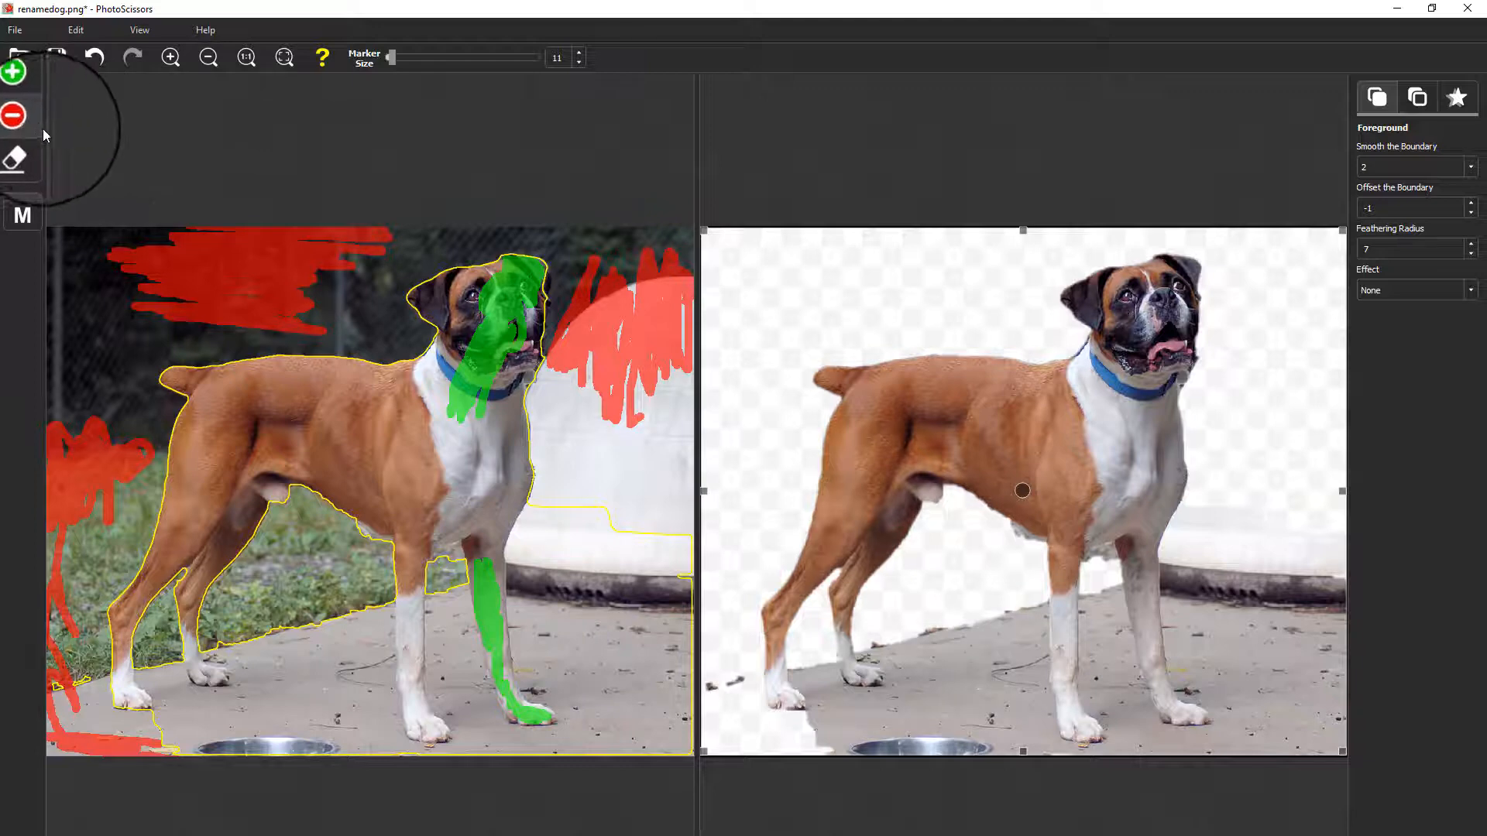
{"action": "mouse_move", "coordinate": [625, 689]}
{"action": "left_mouse_down"}
{"action": "mouse_move", "coordinate": [592, 600]}
{"action": "mouse_move", "coordinate": [623, 707]}
{"action": "mouse_move", "coordinate": [689, 565]}
{"action": "mouse_move", "coordinate": [683, 713]}
{"action": "mouse_move", "coordinate": [596, 727]}
{"action": "left_mouse_up"}
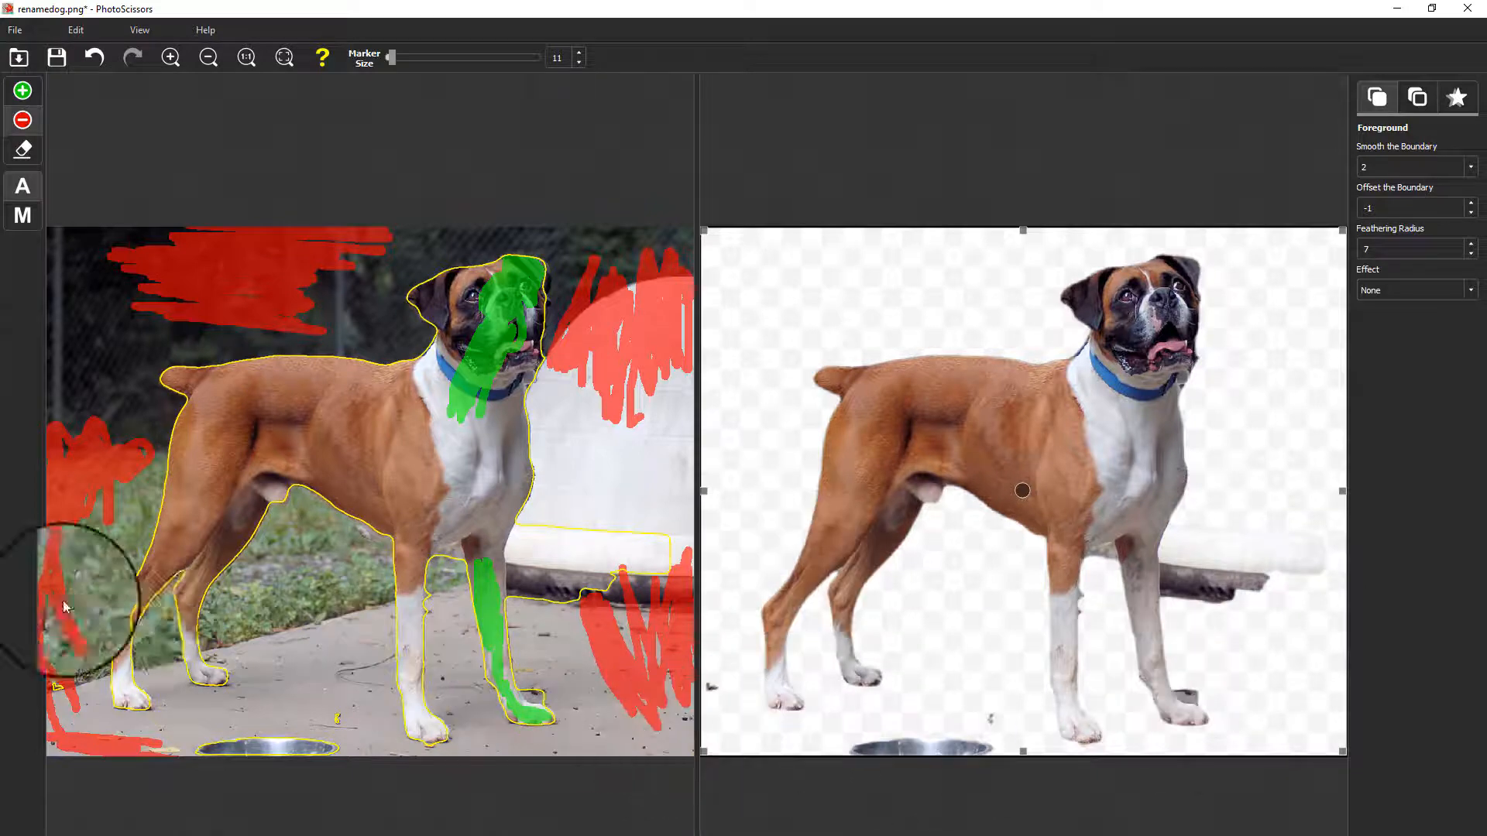
{"action": "mouse_move", "coordinate": [278, 724]}
{"action": "left_mouse_down"}
{"action": "mouse_move", "coordinate": [240, 749]}
{"action": "mouse_move", "coordinate": [285, 770]}
{"action": "mouse_move", "coordinate": [311, 756]}
{"action": "mouse_move", "coordinate": [238, 738]}
{"action": "mouse_move", "coordinate": [338, 749]}
{"action": "mouse_move", "coordinate": [256, 729]}
{"action": "mouse_move", "coordinate": [302, 714]}
{"action": "mouse_move", "coordinate": [341, 713]}
{"action": "left_mouse_up"}
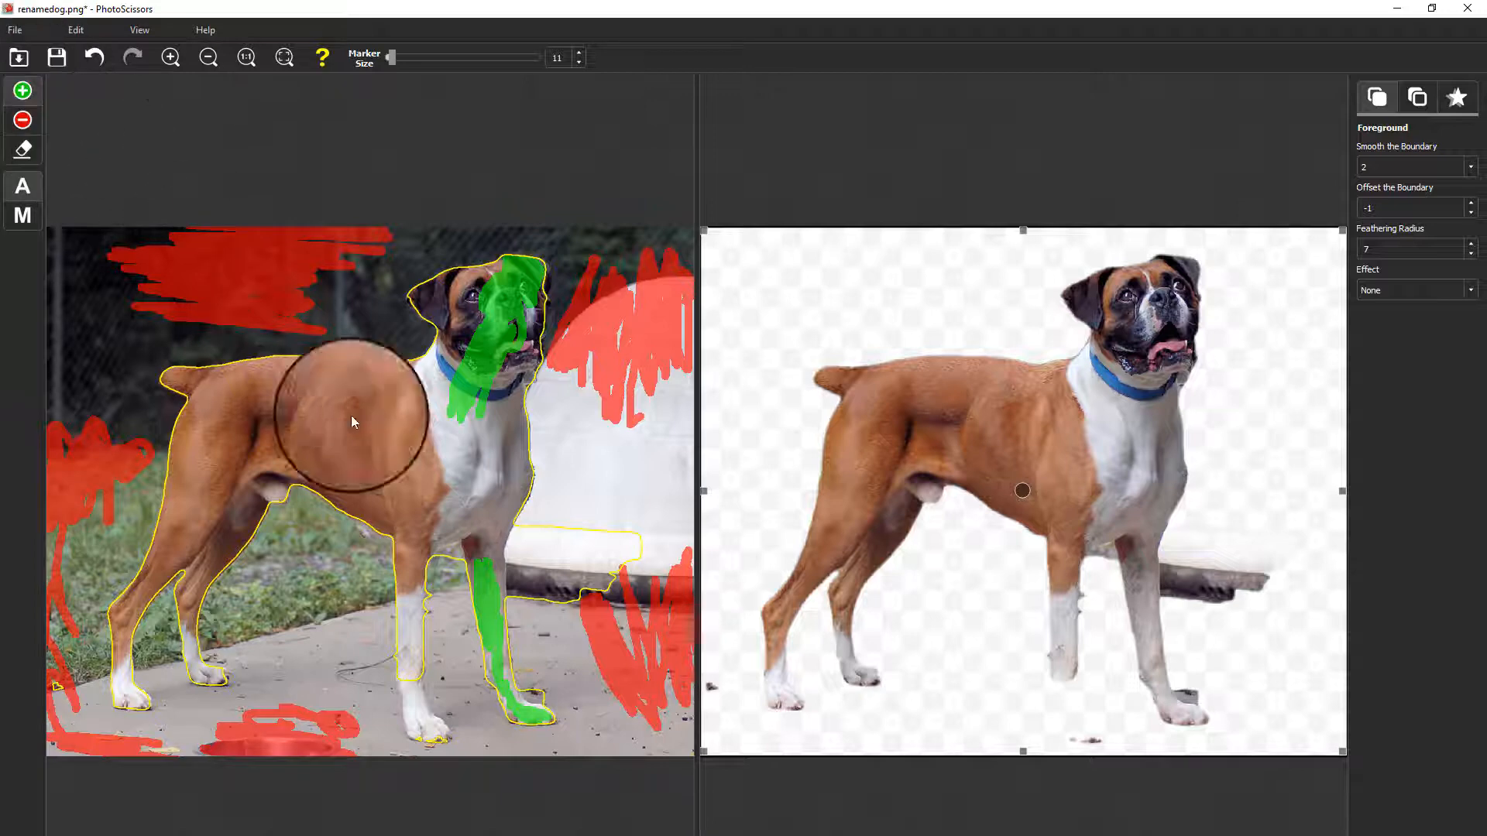
- Mark the other front paw and the dog's ear on the fence side as foreground
{"action": "mouse_move", "coordinate": [431, 728]}
{"action": "left_mouse_down"}
{"action": "mouse_move", "coordinate": [421, 718]}
{"action": "mouse_move", "coordinate": [445, 724]}
{"action": "mouse_move", "coordinate": [417, 735]}
{"action": "mouse_move", "coordinate": [429, 739]}
{"action": "left_mouse_up"}
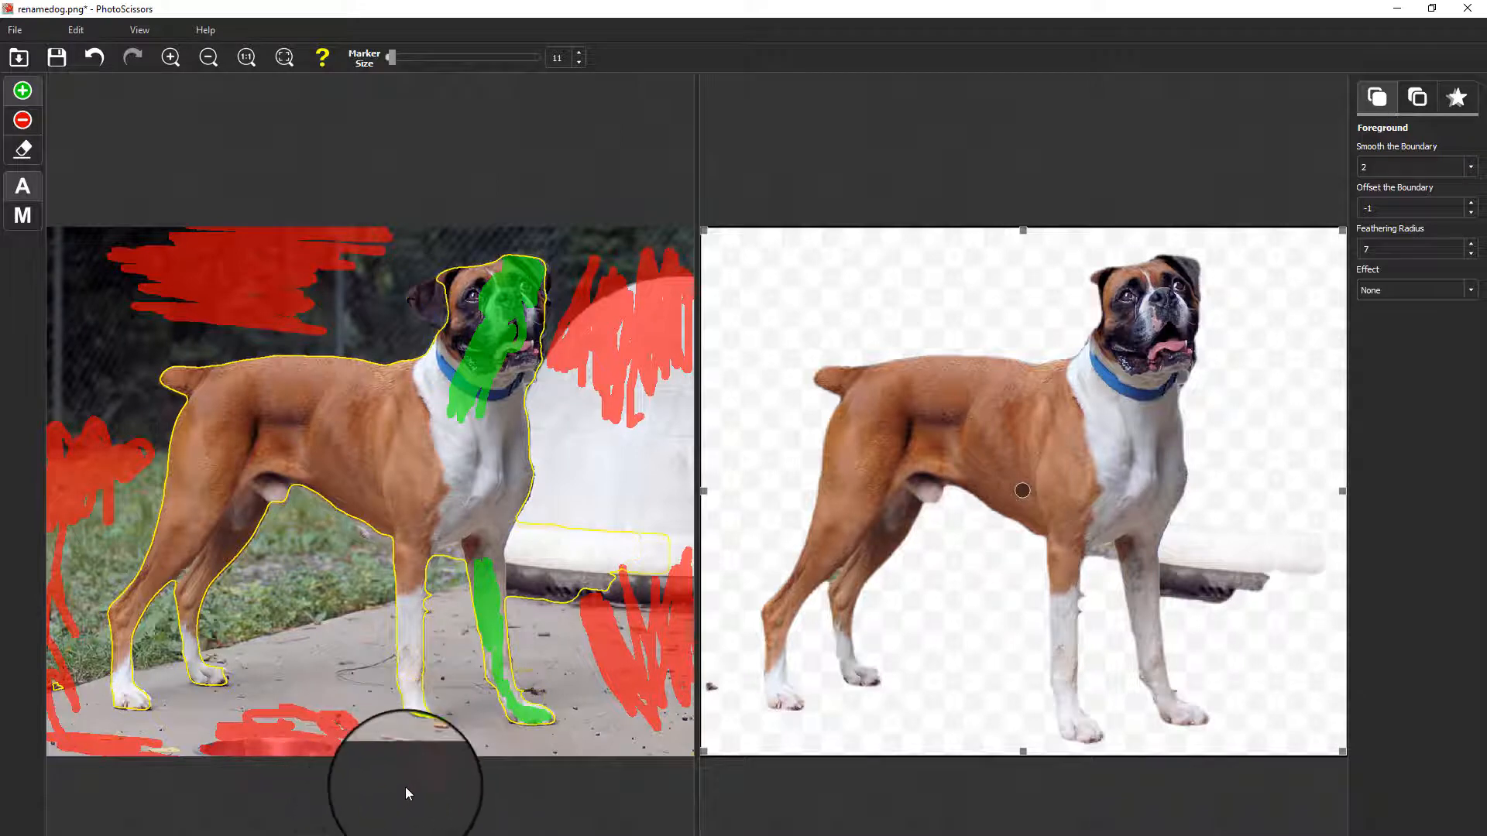
{"action": "left_click_drag", "start_coordinate": [422, 724], "coordinate": [438, 732]}
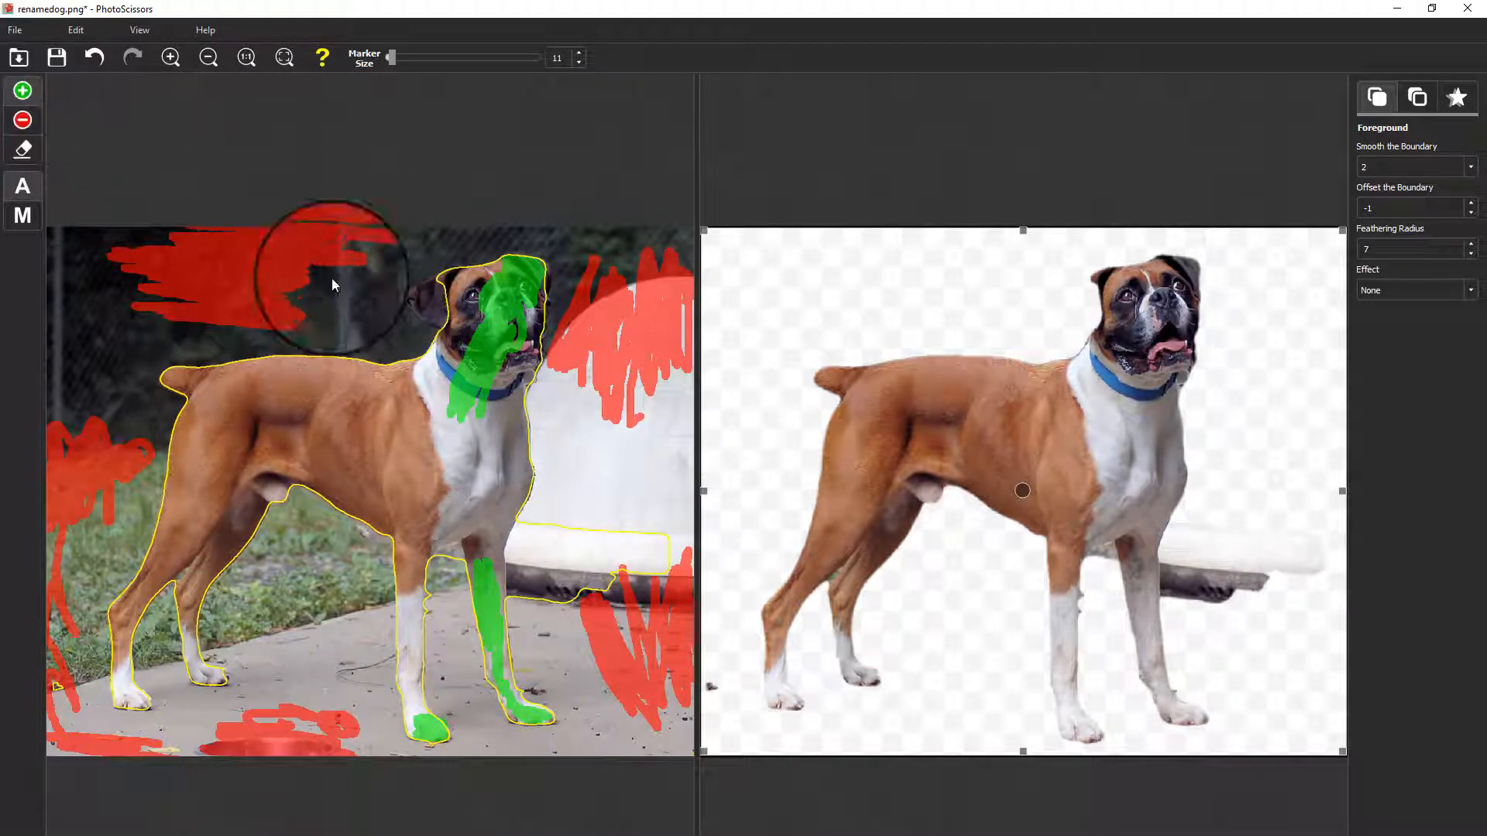
{"action": "mouse_move", "coordinate": [432, 288]}
{"action": "left_mouse_down"}
{"action": "mouse_move", "coordinate": [445, 310]}
{"action": "mouse_move", "coordinate": [422, 306]}
{"action": "mouse_move", "coordinate": [449, 327]}
{"action": "mouse_move", "coordinate": [426, 298]}
{"action": "mouse_move", "coordinate": [457, 295]}
{"action": "mouse_move", "coordinate": [455, 306]}
{"action": "left_mouse_up"}
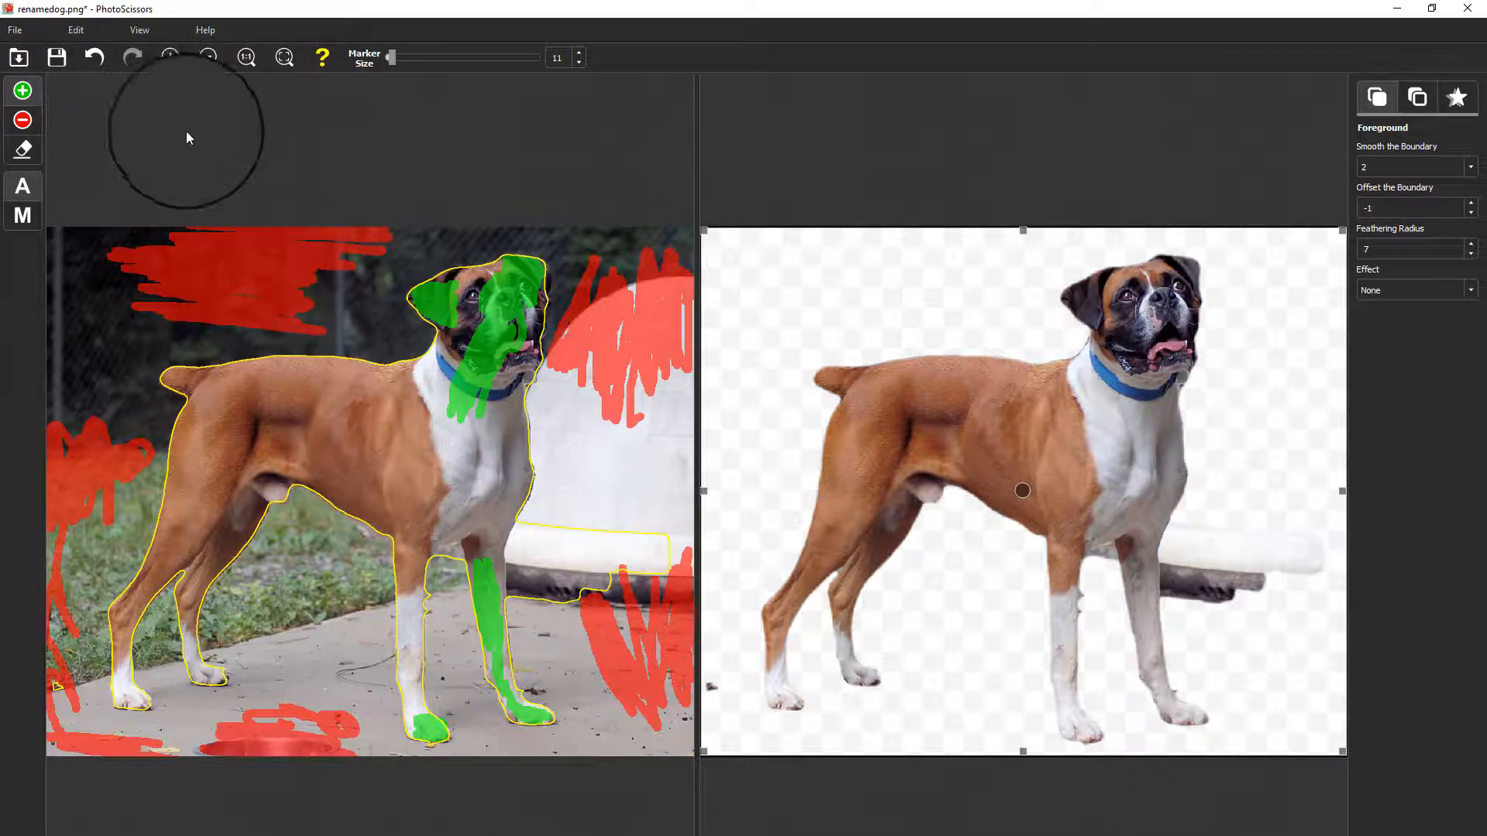
- Mark the gap between the front legs, the spot by the paw and the dome's base as background, and the far hind leg as foreground
{"action": "left_click_drag", "start_coordinate": [449, 558], "coordinate": [440, 555]}
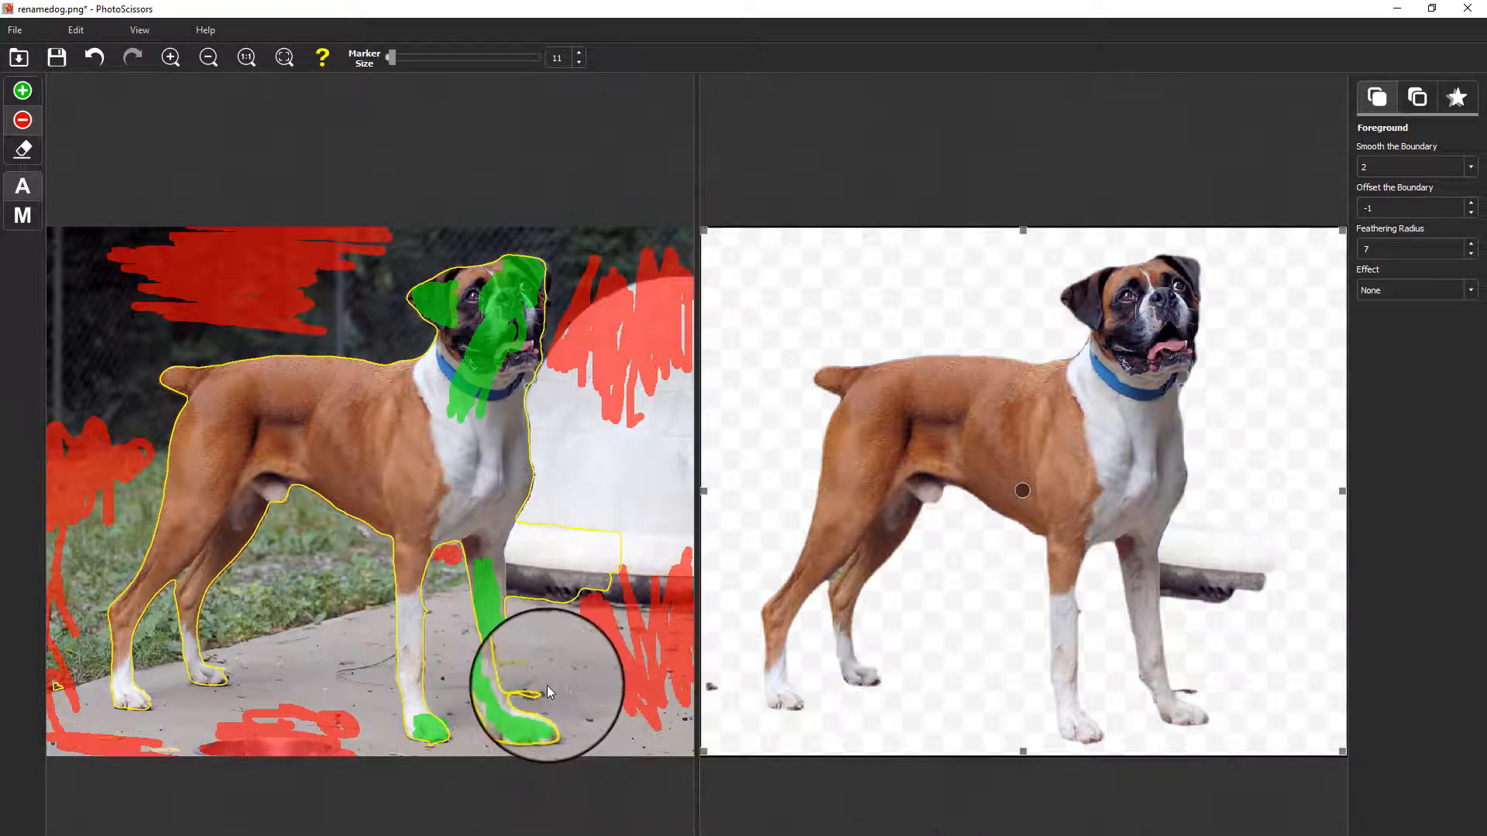
{"action": "left_click_drag", "start_coordinate": [547, 685], "coordinate": [537, 690]}
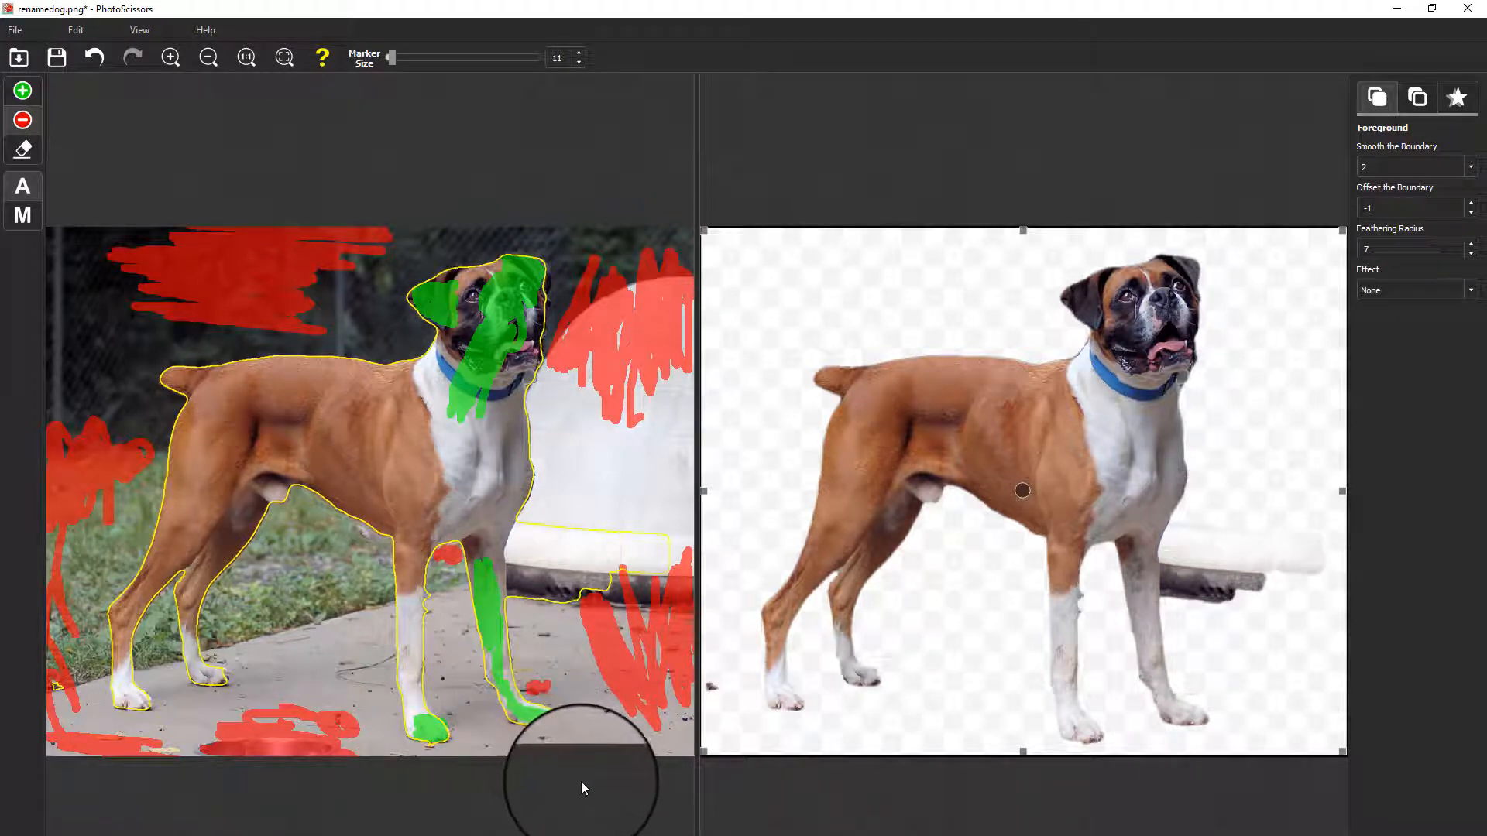
{"action": "mouse_move", "coordinate": [597, 546]}
{"action": "left_mouse_down"}
{"action": "mouse_move", "coordinate": [587, 603]}
{"action": "mouse_move", "coordinate": [563, 560]}
{"action": "mouse_move", "coordinate": [568, 626]}
{"action": "mouse_move", "coordinate": [545, 529]}
{"action": "mouse_move", "coordinate": [532, 545]}
{"action": "mouse_move", "coordinate": [522, 581]}
{"action": "mouse_move", "coordinate": [541, 618]}
{"action": "mouse_move", "coordinate": [537, 522]}
{"action": "mouse_move", "coordinate": [562, 574]}
{"action": "mouse_move", "coordinate": [586, 577]}
{"action": "mouse_move", "coordinate": [591, 511]}
{"action": "mouse_move", "coordinate": [629, 597]}
{"action": "mouse_move", "coordinate": [621, 513]}
{"action": "mouse_move", "coordinate": [616, 537]}
{"action": "mouse_move", "coordinate": [598, 533]}
{"action": "mouse_move", "coordinate": [621, 521]}
{"action": "mouse_move", "coordinate": [642, 583]}
{"action": "mouse_move", "coordinate": [661, 560]}
{"action": "mouse_move", "coordinate": [645, 526]}
{"action": "mouse_move", "coordinate": [659, 582]}
{"action": "mouse_move", "coordinate": [683, 509]}
{"action": "mouse_move", "coordinate": [705, 567]}
{"action": "left_mouse_up"}
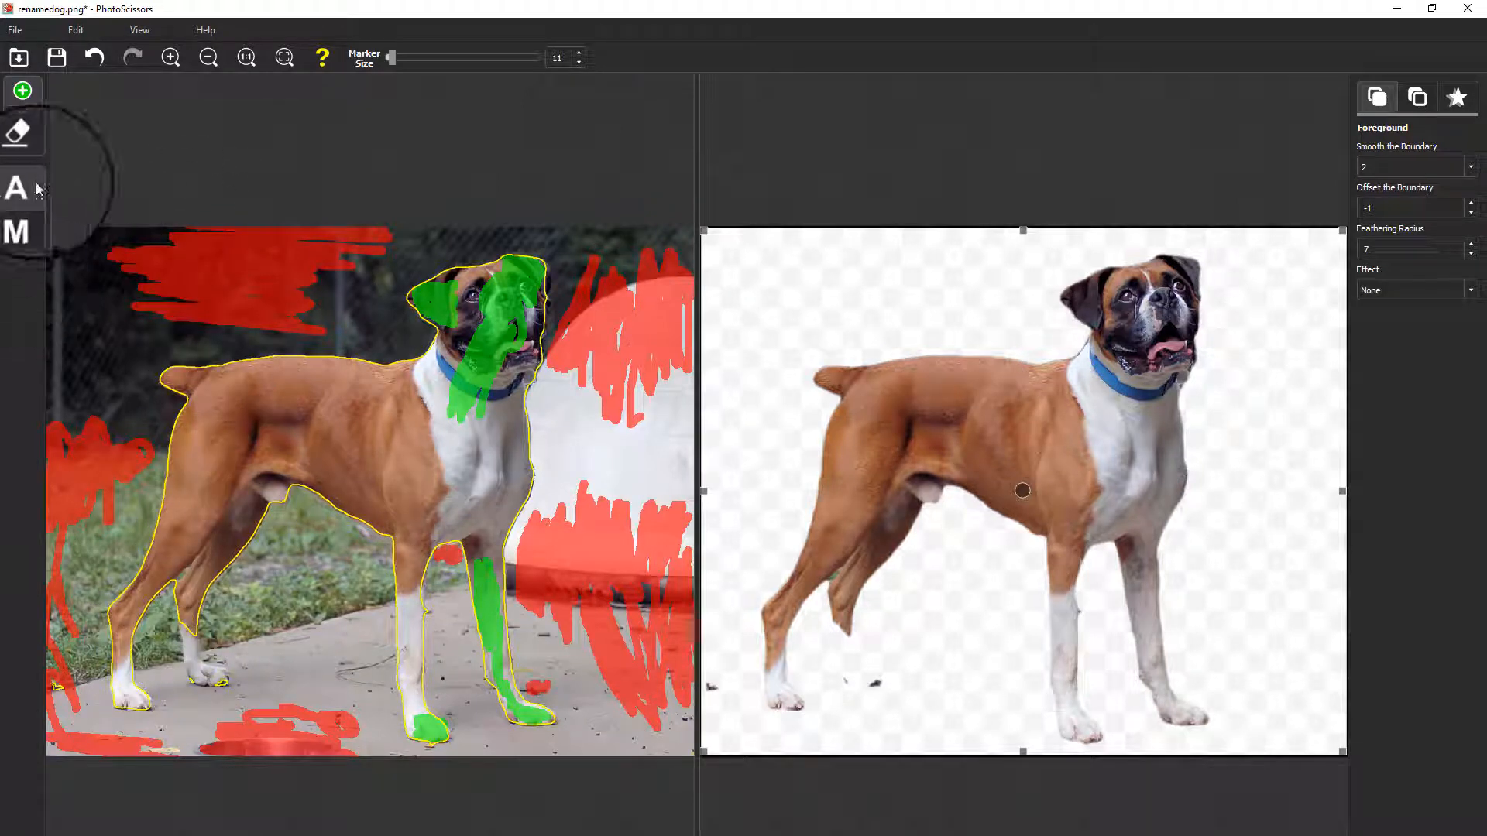
{"action": "mouse_move", "coordinate": [182, 611]}
{"action": "left_mouse_down"}
{"action": "mouse_move", "coordinate": [194, 664]}
{"action": "mouse_move", "coordinate": [225, 674]}
{"action": "mouse_move", "coordinate": [198, 681]}
{"action": "mouse_move", "coordinate": [193, 654]}
{"action": "left_mouse_up"}
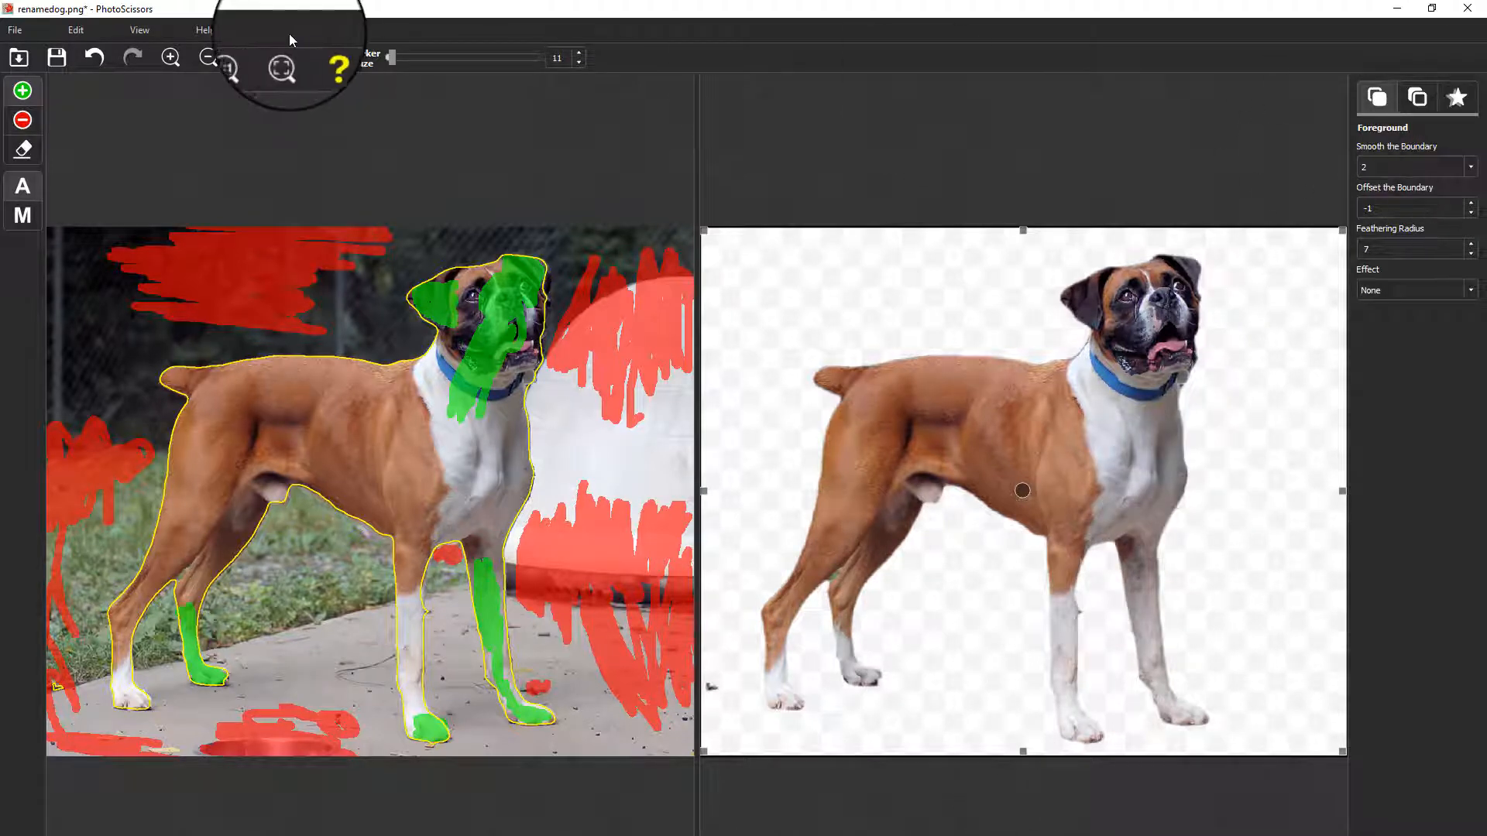
- View the PNG save dialog for the cut-out, cancel it, and minimize PhotoScissors to return to Photoshop
{"action": "left_click", "coordinate": [68, 58]}
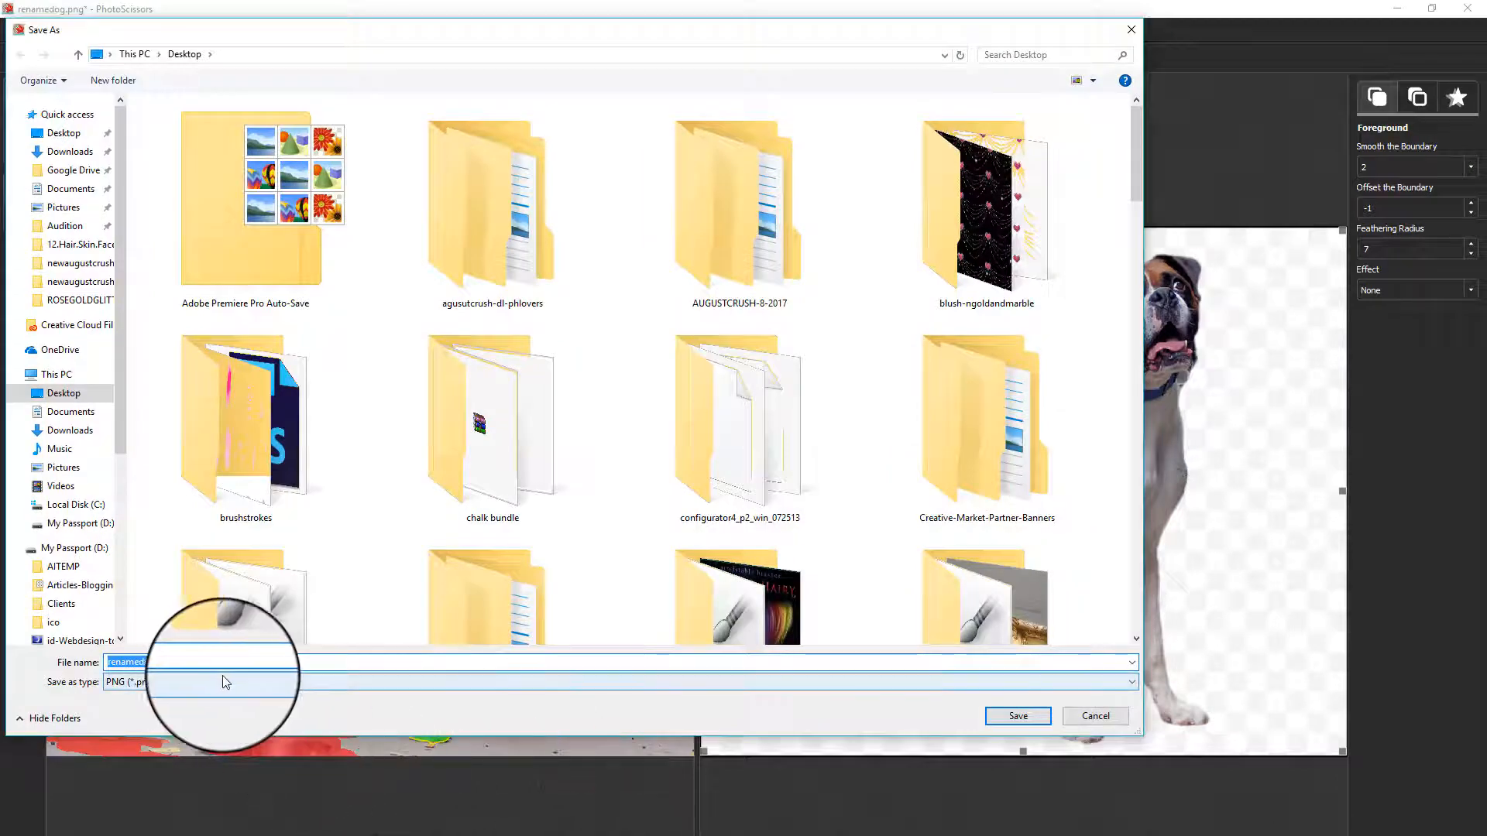
{"action": "left_click", "coordinate": [1096, 716]}
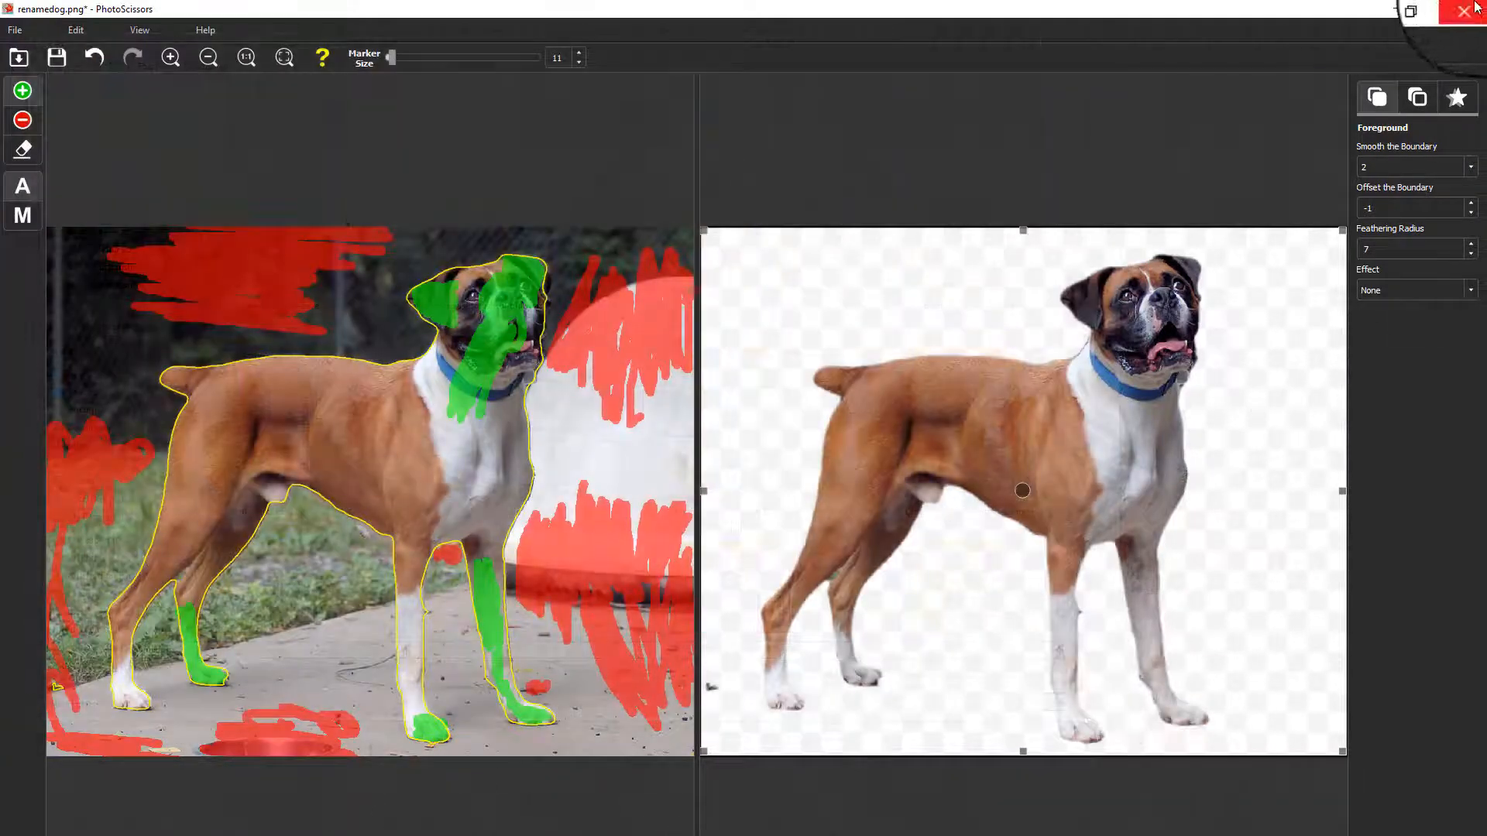
{"action": "left_click", "coordinate": [1397, 10]}
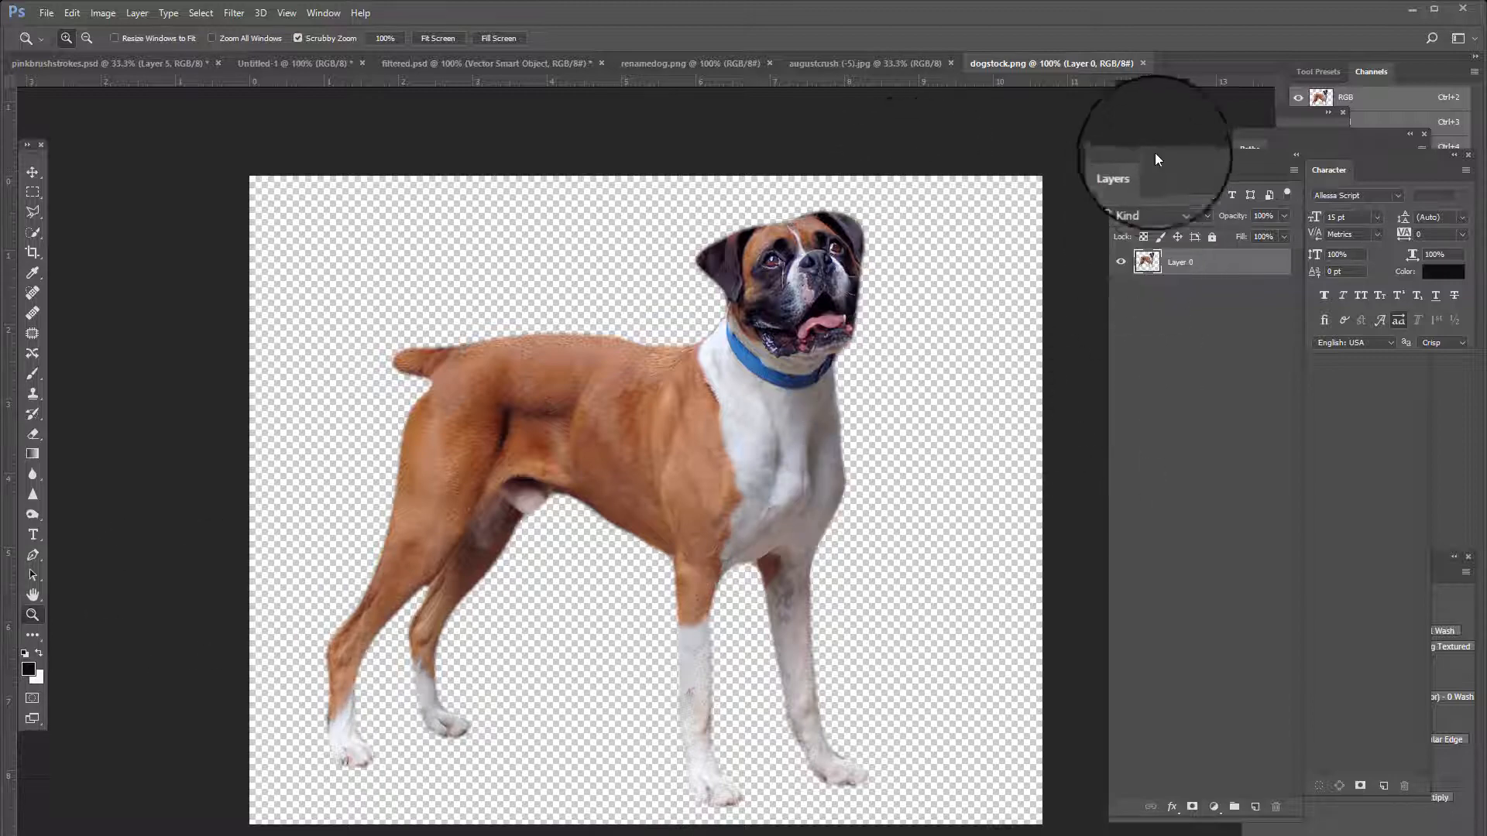
- Close dogstock.png, bring the filtered.psd document to the front, and show its Layer 0 copy
{"action": "left_click", "coordinate": [1142, 63]}
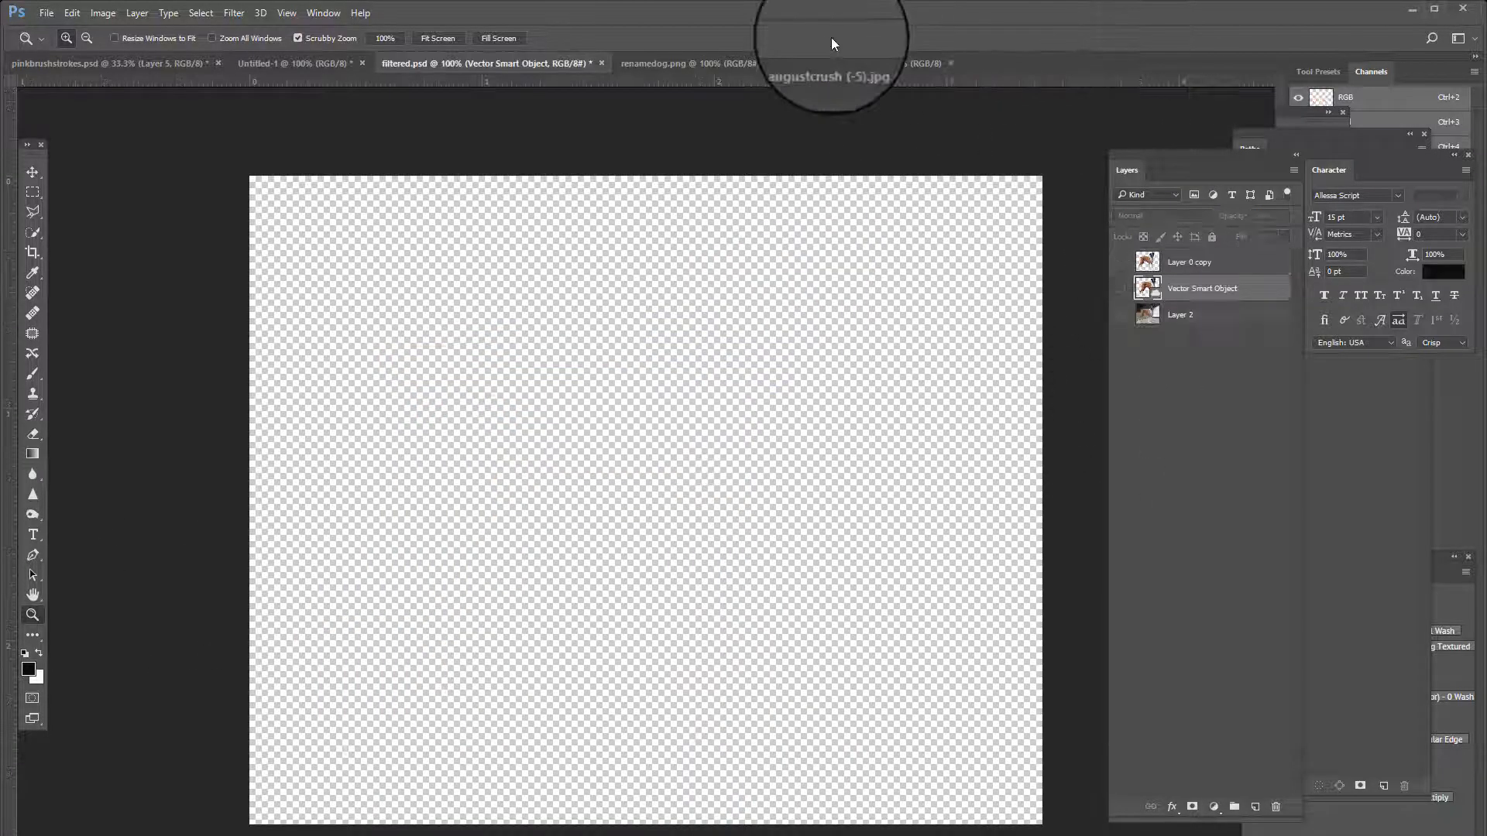
{"action": "left_click", "coordinate": [731, 64]}
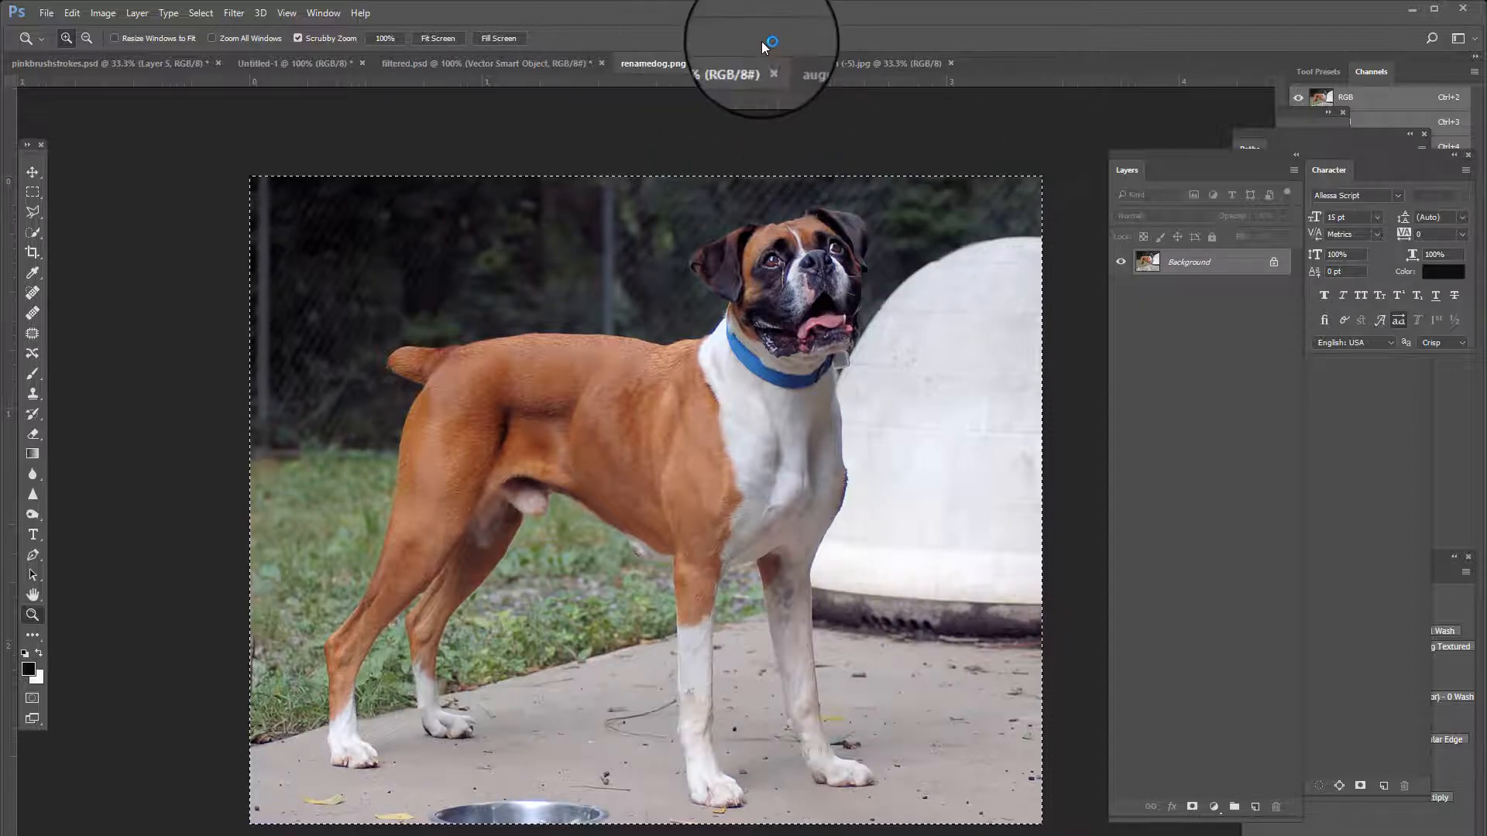
{"action": "left_click", "coordinate": [852, 63]}
{"action": "left_click", "coordinate": [503, 63]}
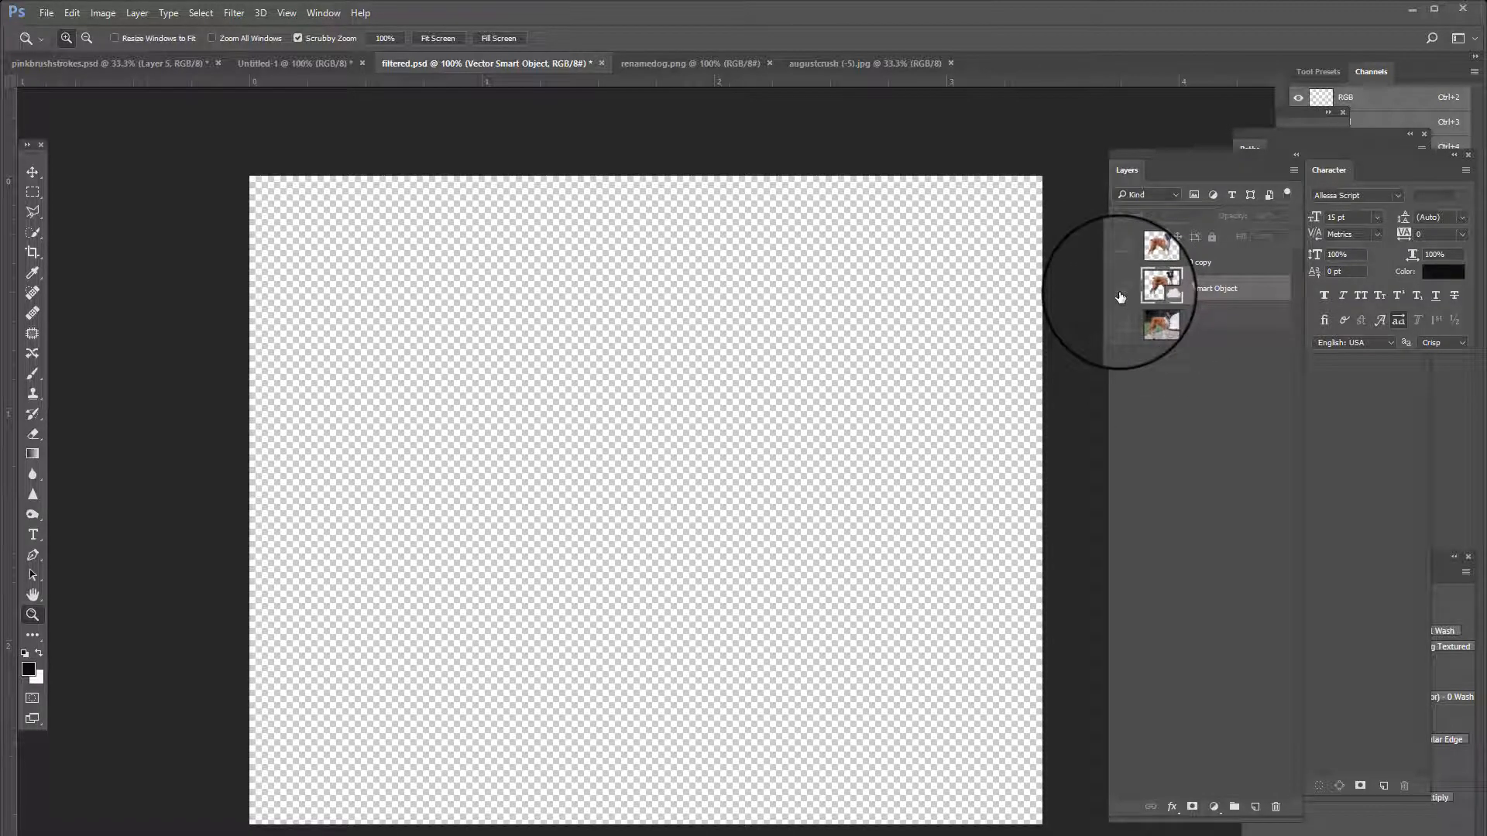
{"action": "left_click", "coordinate": [1120, 263]}
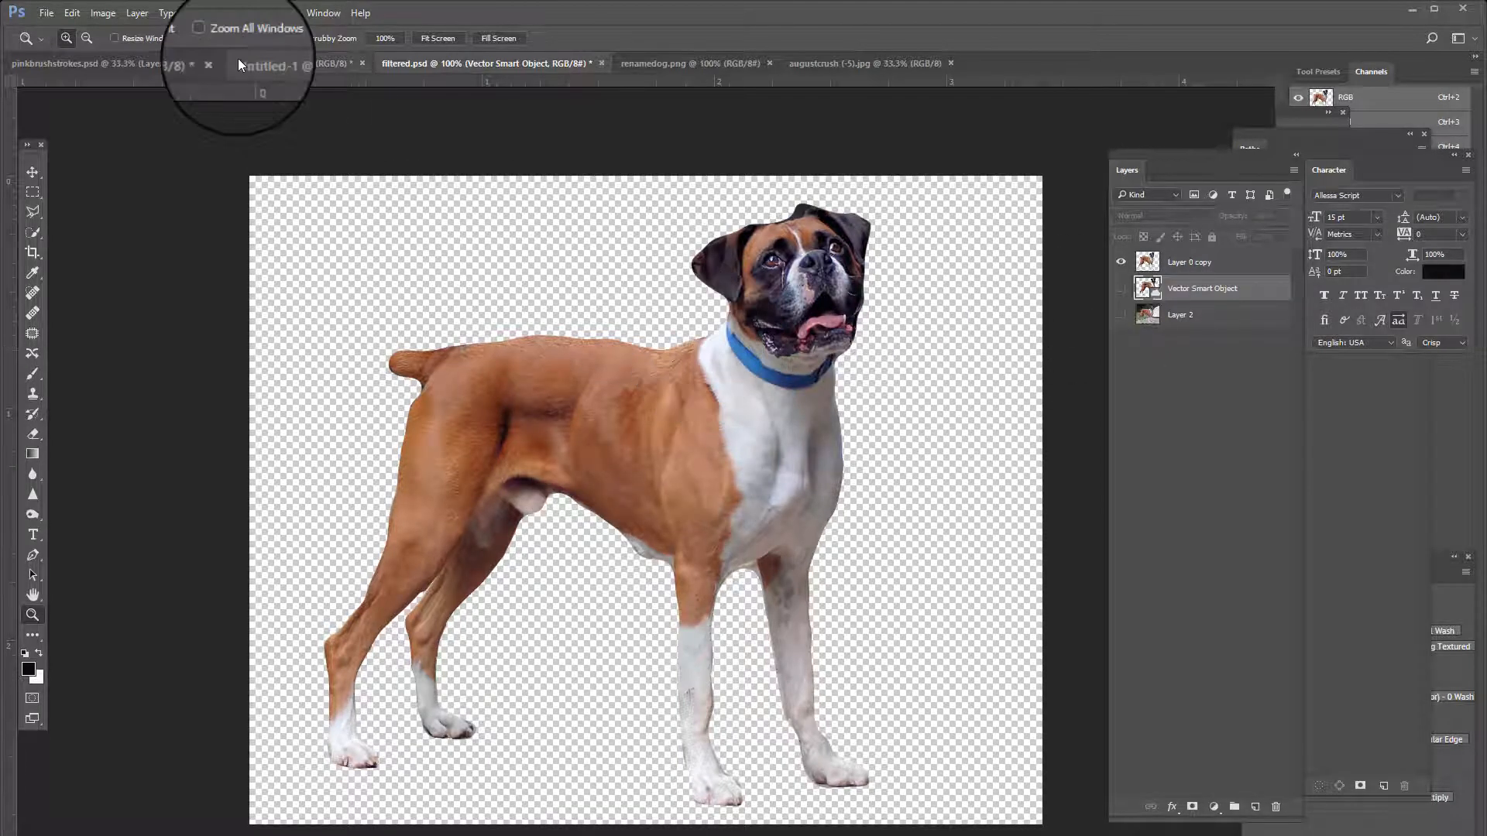
- Load the outline of the dog on Layer 0 copy as a selection, view the selection commands, and deselect
{"action": "left_click", "coordinate": [233, 13]}
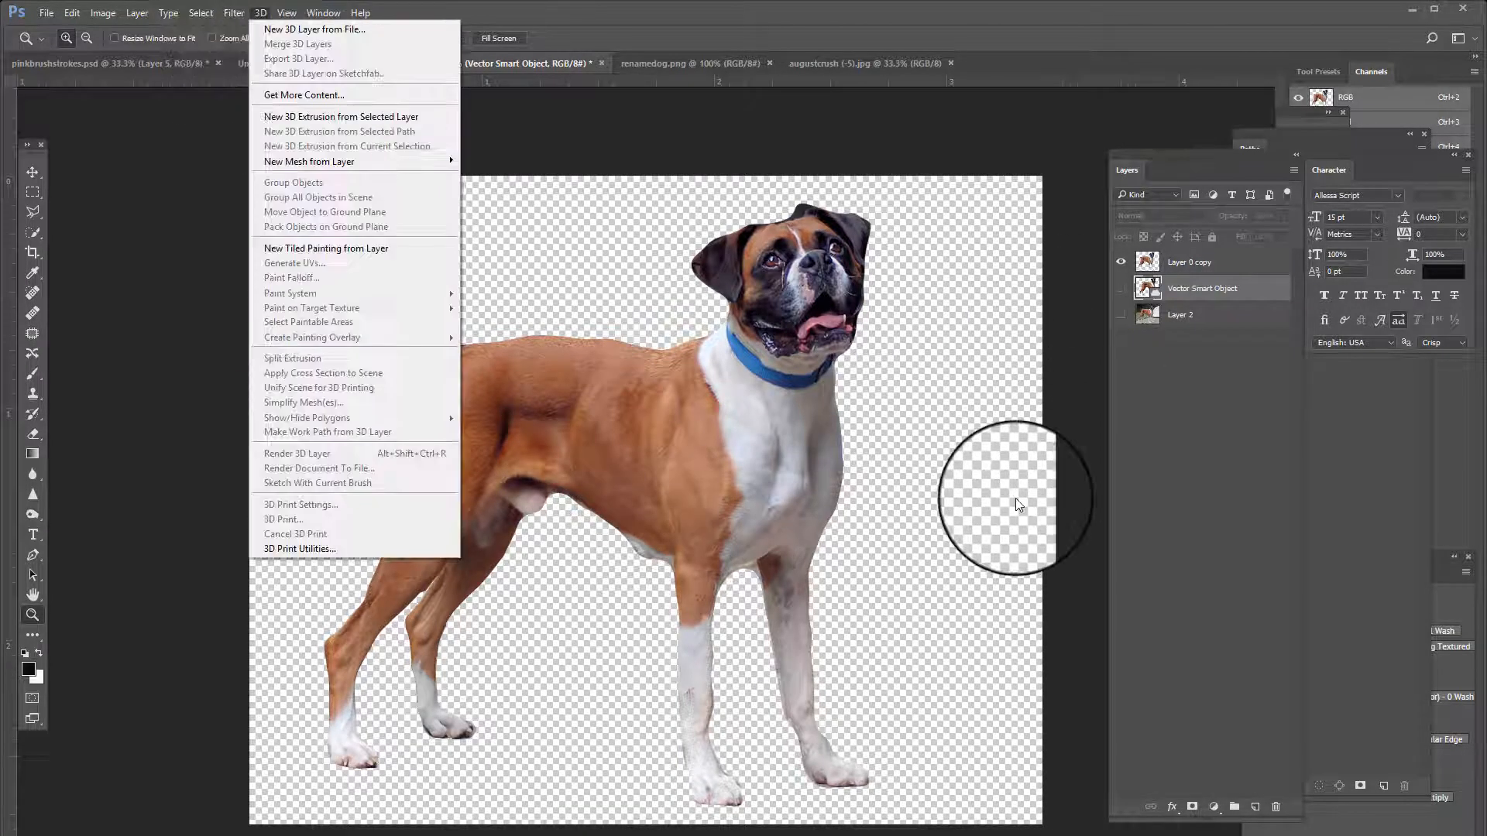
{"action": "left_click", "coordinate": [1193, 319]}
{"action": "left_click", "coordinate": [1136, 263]}
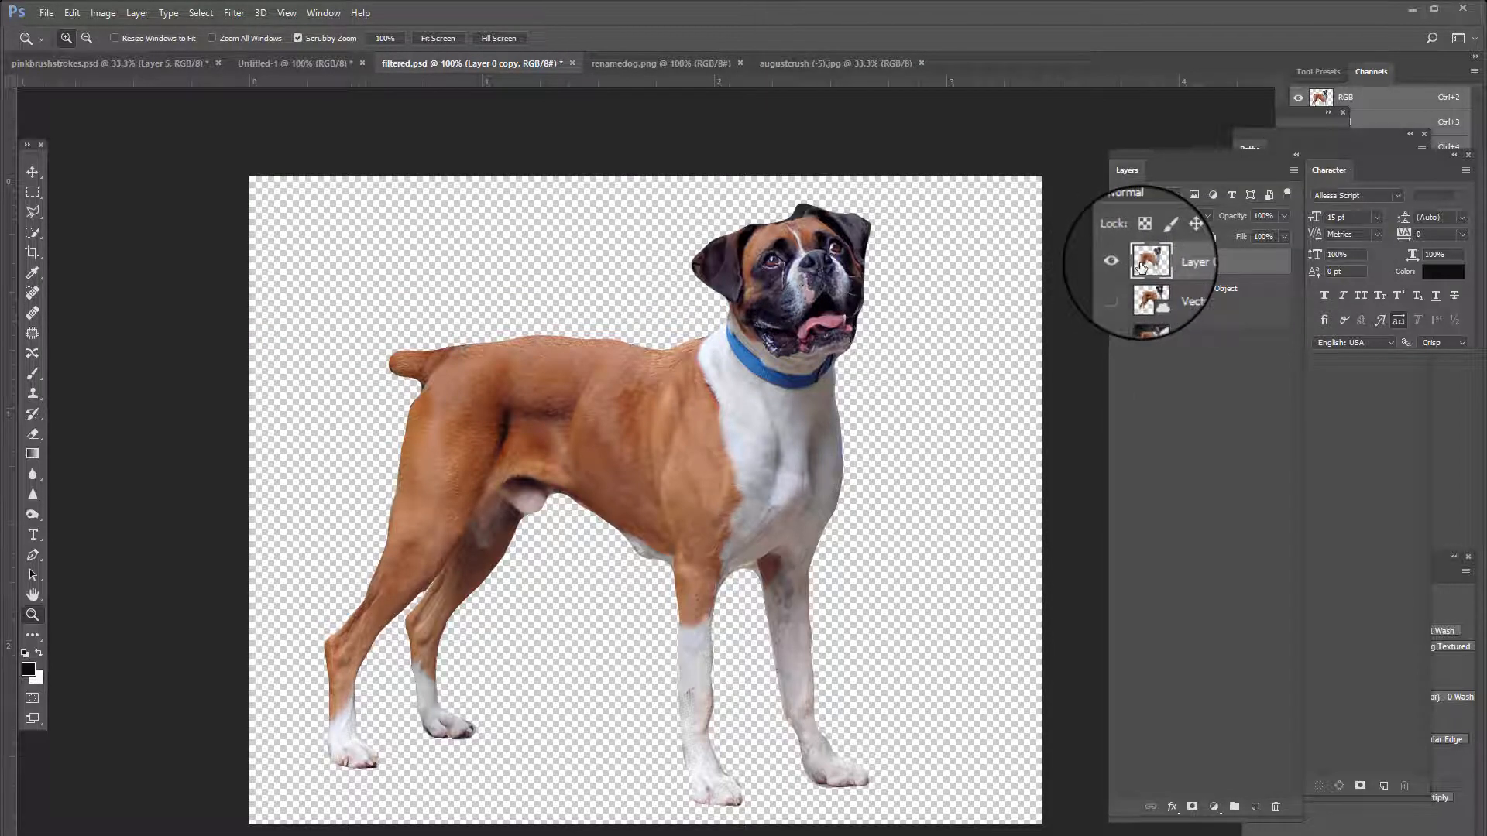
{"action": "left_click", "coordinate": [1144, 267], "text": "ctrl"}
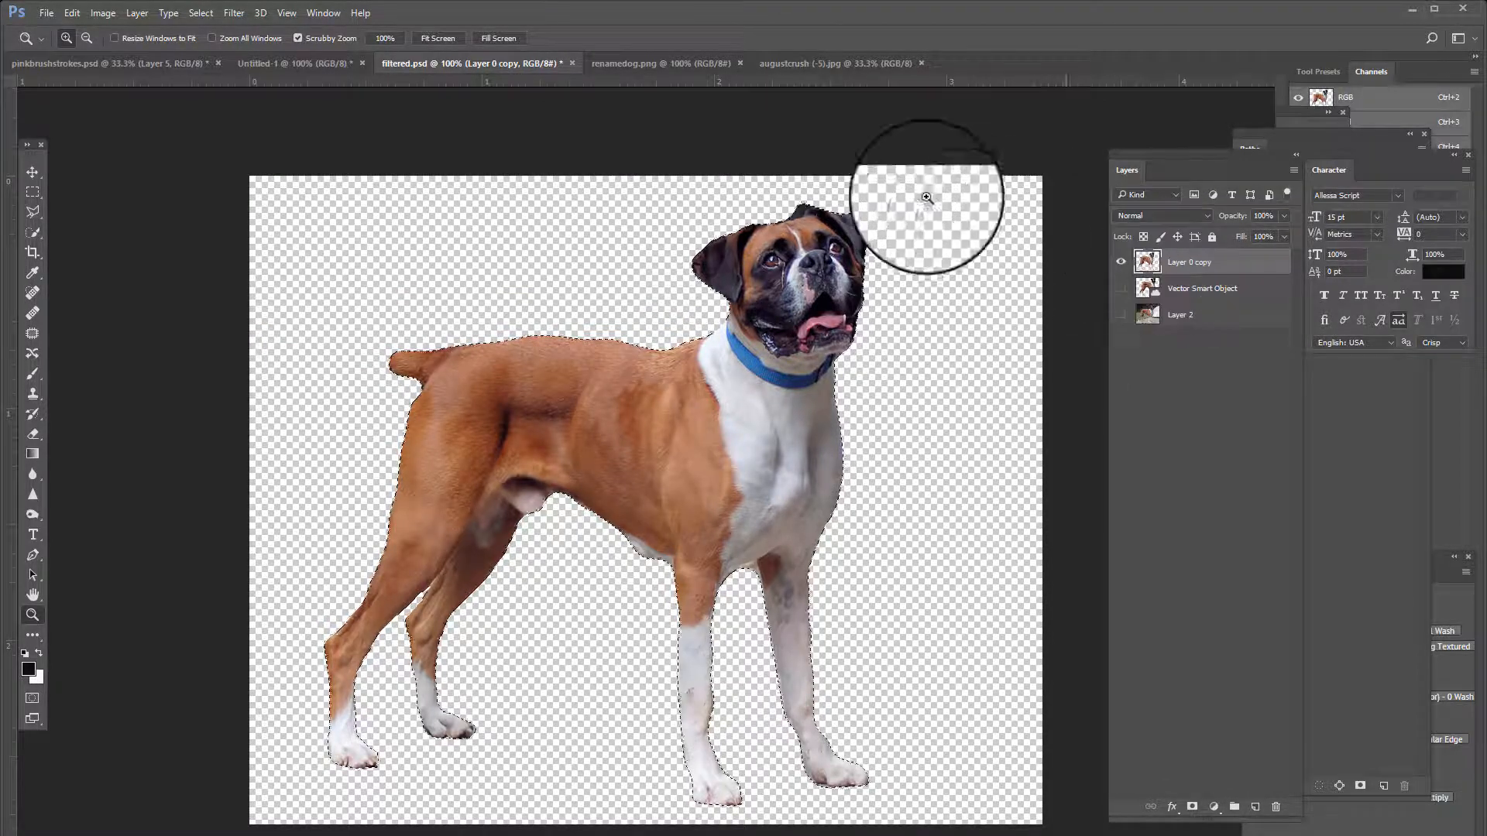
{"action": "left_click", "coordinate": [227, 13]}
{"action": "mouse_move", "coordinate": [201, 15]}
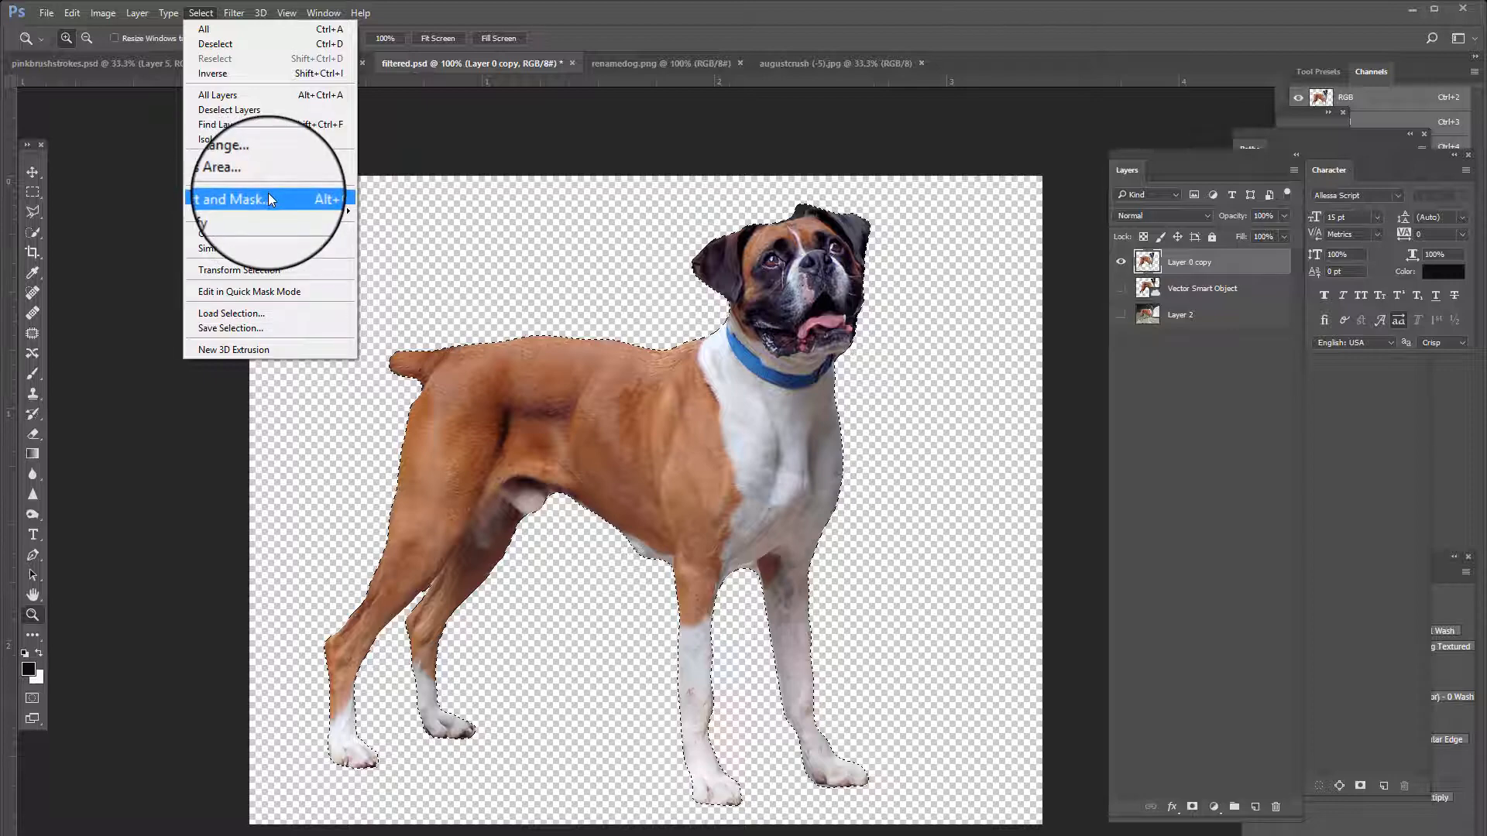
{"action": "left_click", "coordinate": [203, 463]}
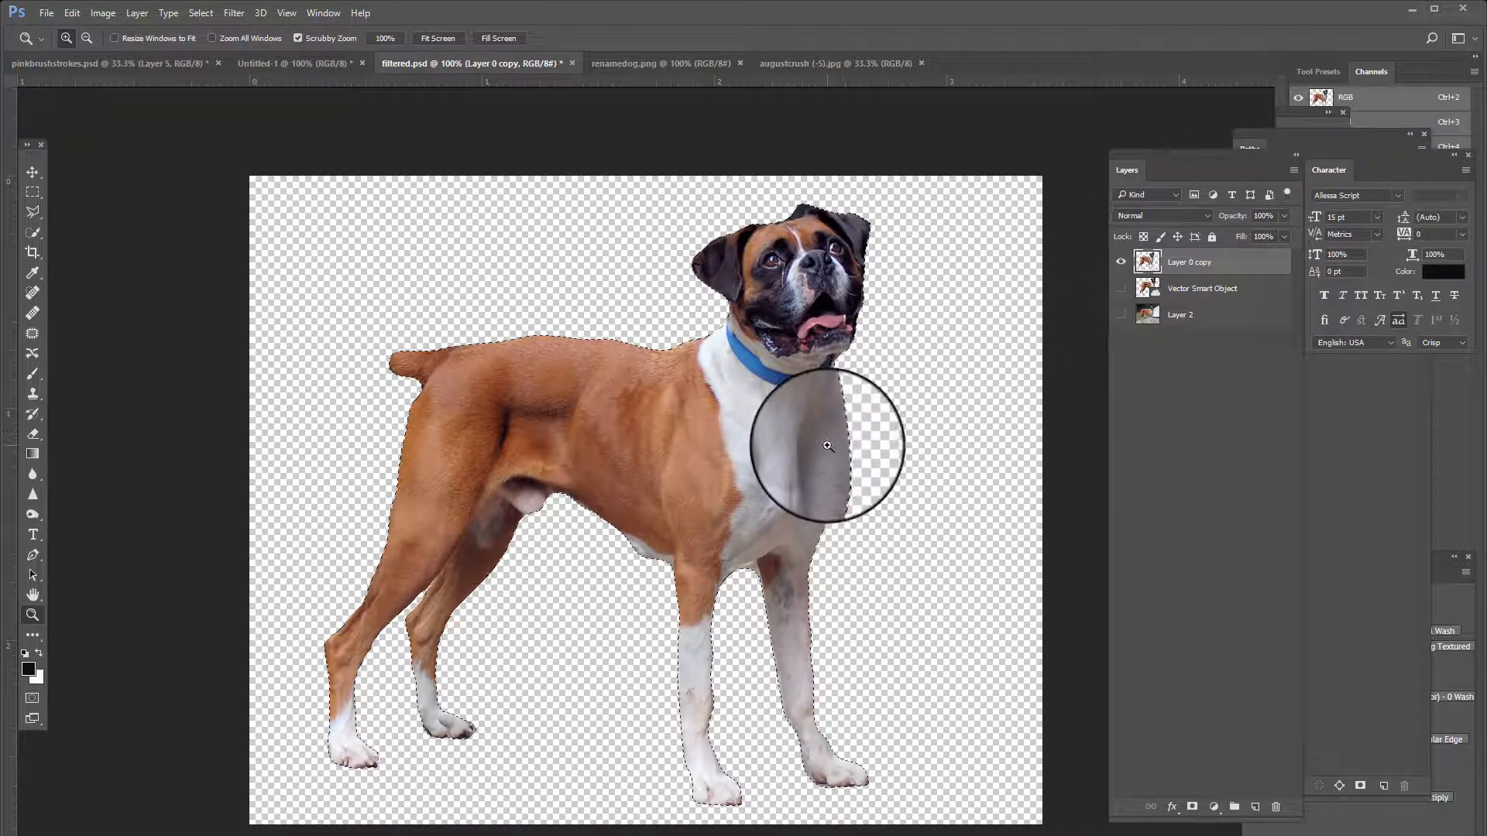
{"action": "key", "text": "ctrl+d"}
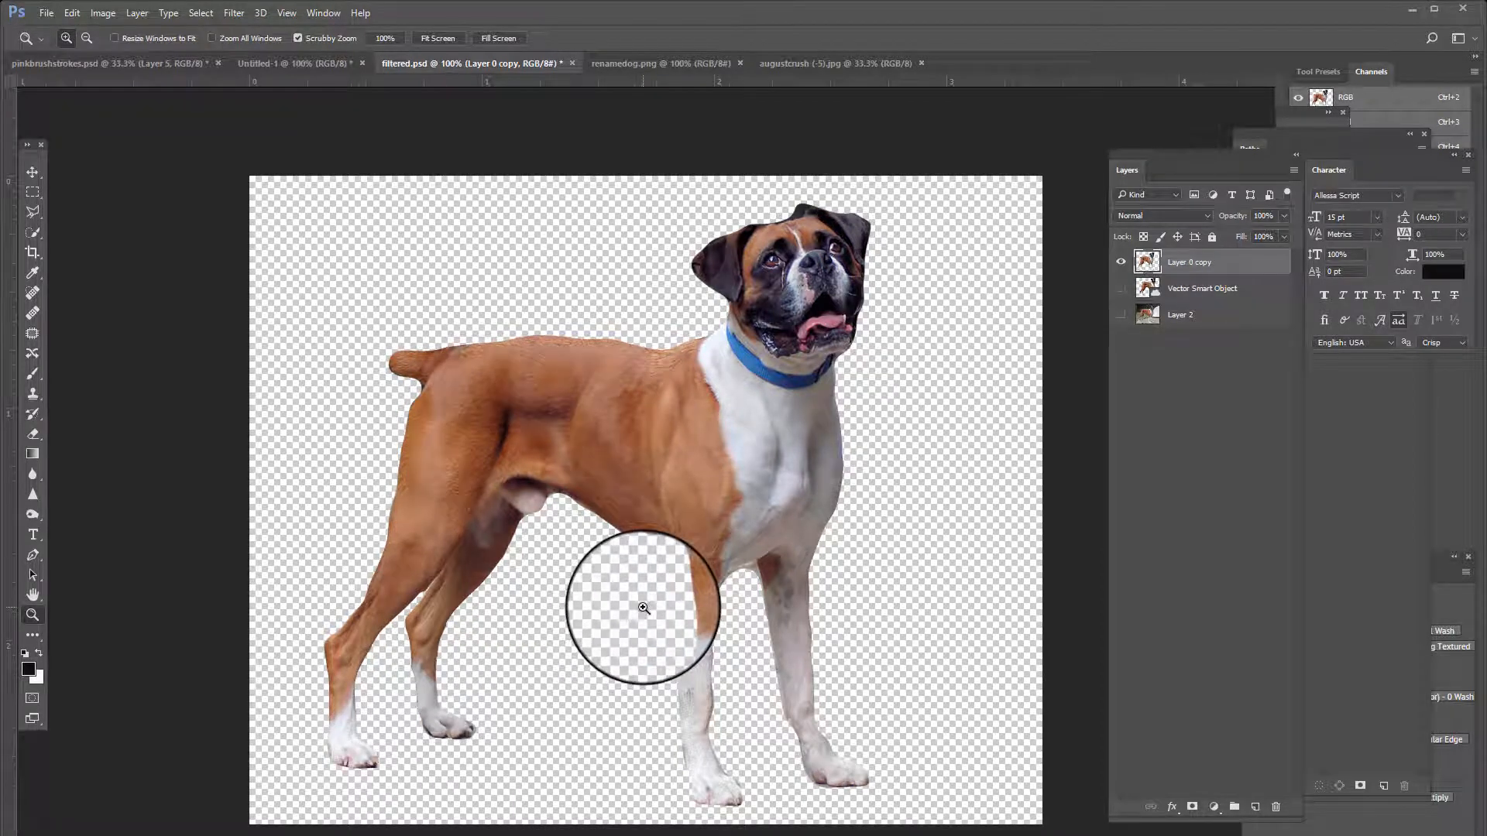
{"action": "left_click", "coordinate": [1410, 8]}
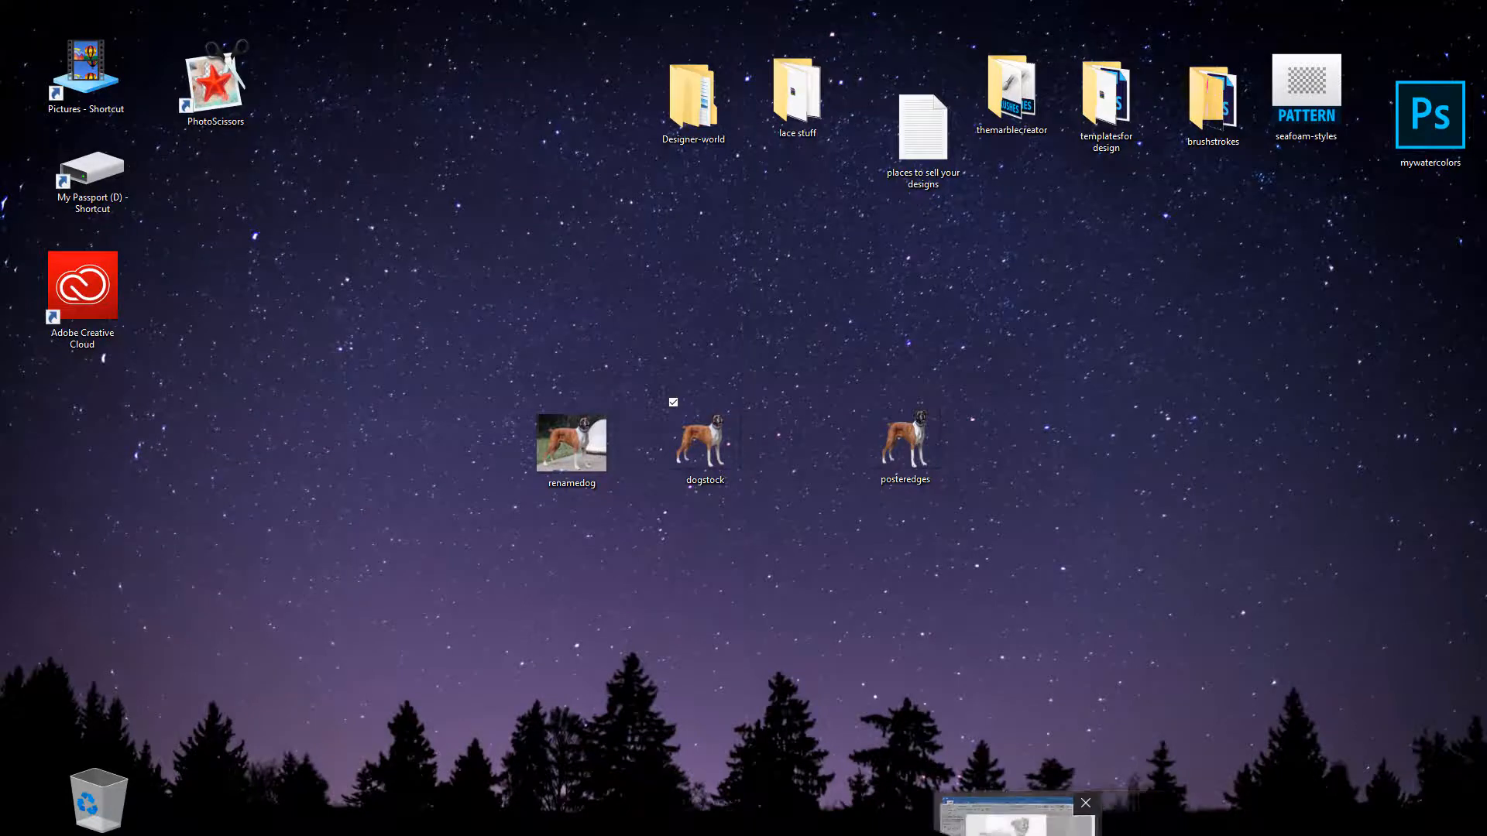
{"action": "left_click", "coordinate": [1018, 822]}
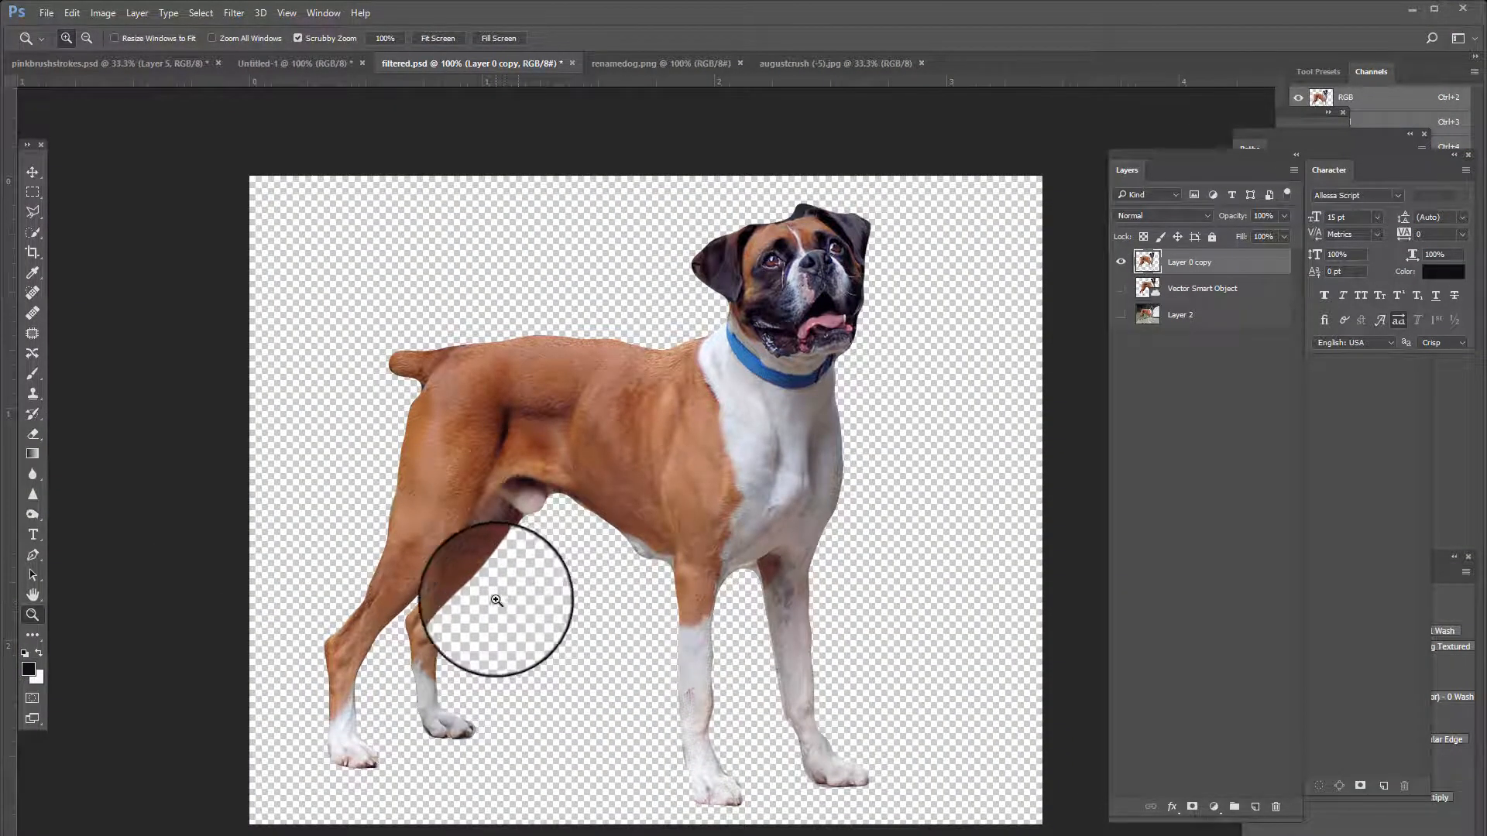
- Hide Layer 0 copy, show the original photo on Layer 2, and make Layer 2 the active layer
{"action": "left_click", "coordinate": [1124, 244]}
{"action": "left_click", "coordinate": [1120, 315]}
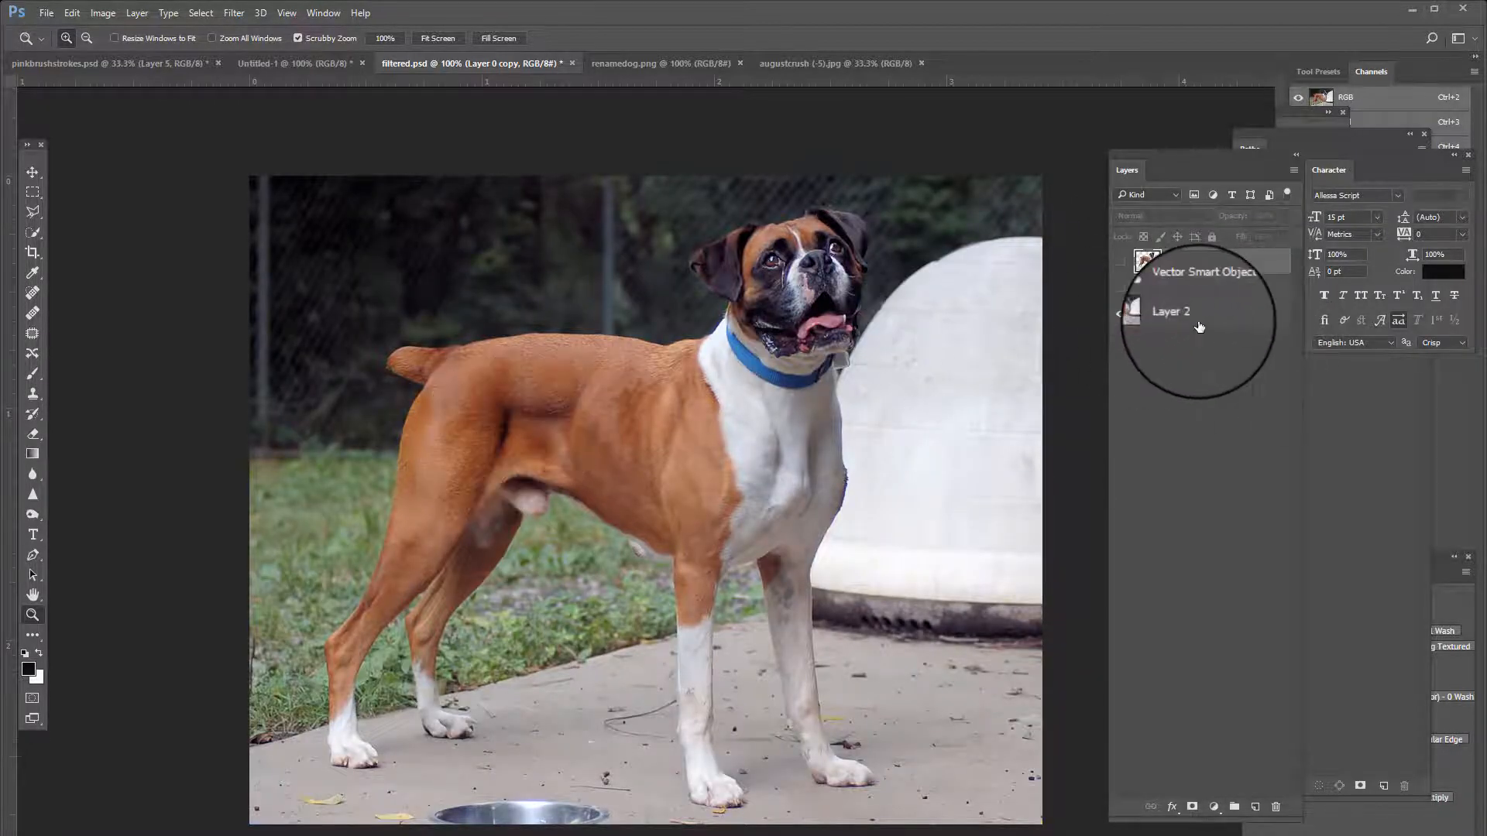
{"action": "left_click", "coordinate": [1170, 315]}
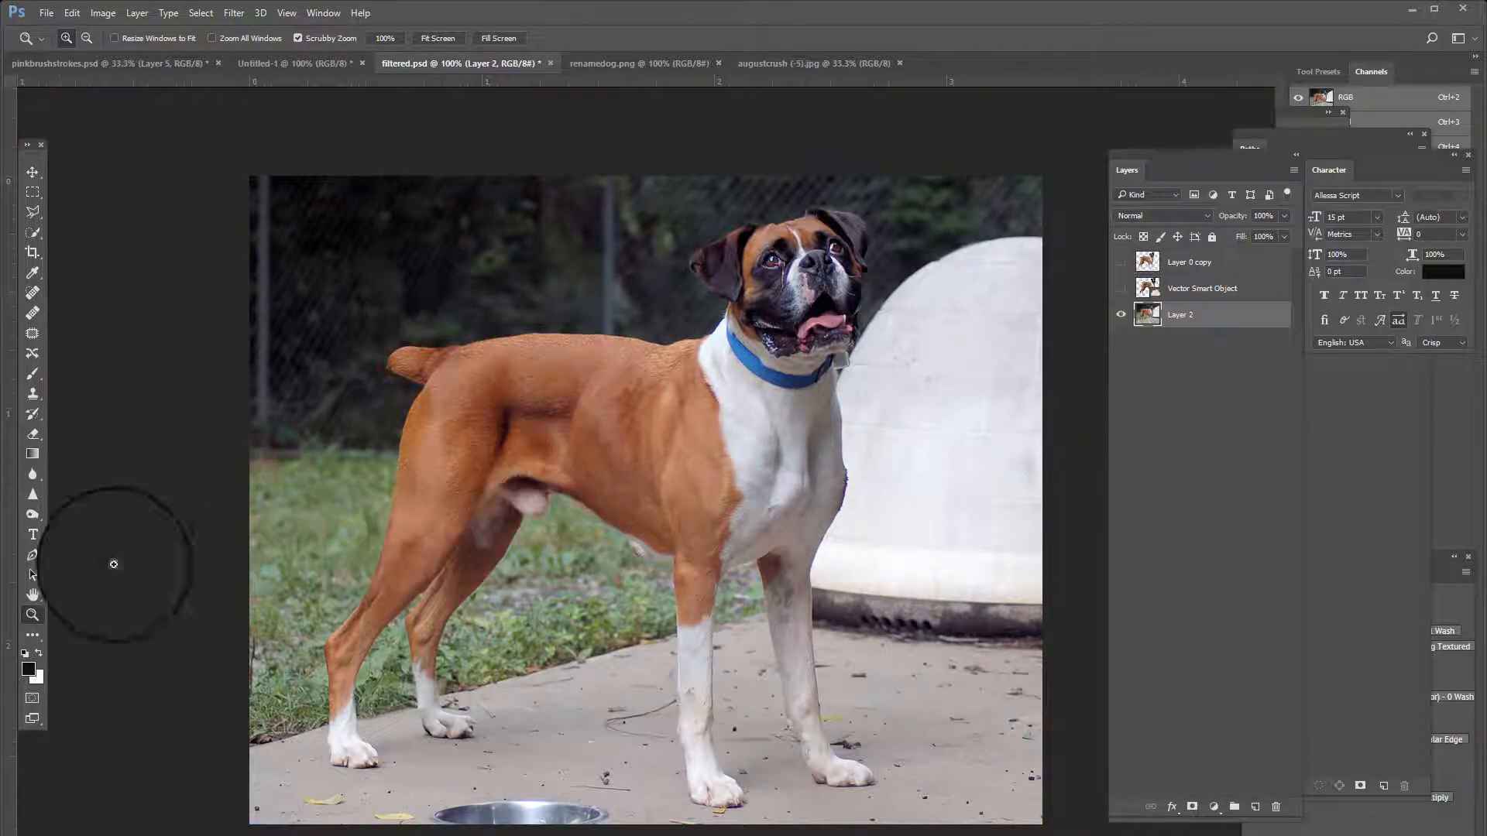
- Start a loose Polygonal Lasso outline at the far hind paw, following the leg upward and along the belly to the front leg
{"action": "left_click", "coordinate": [34, 213]}
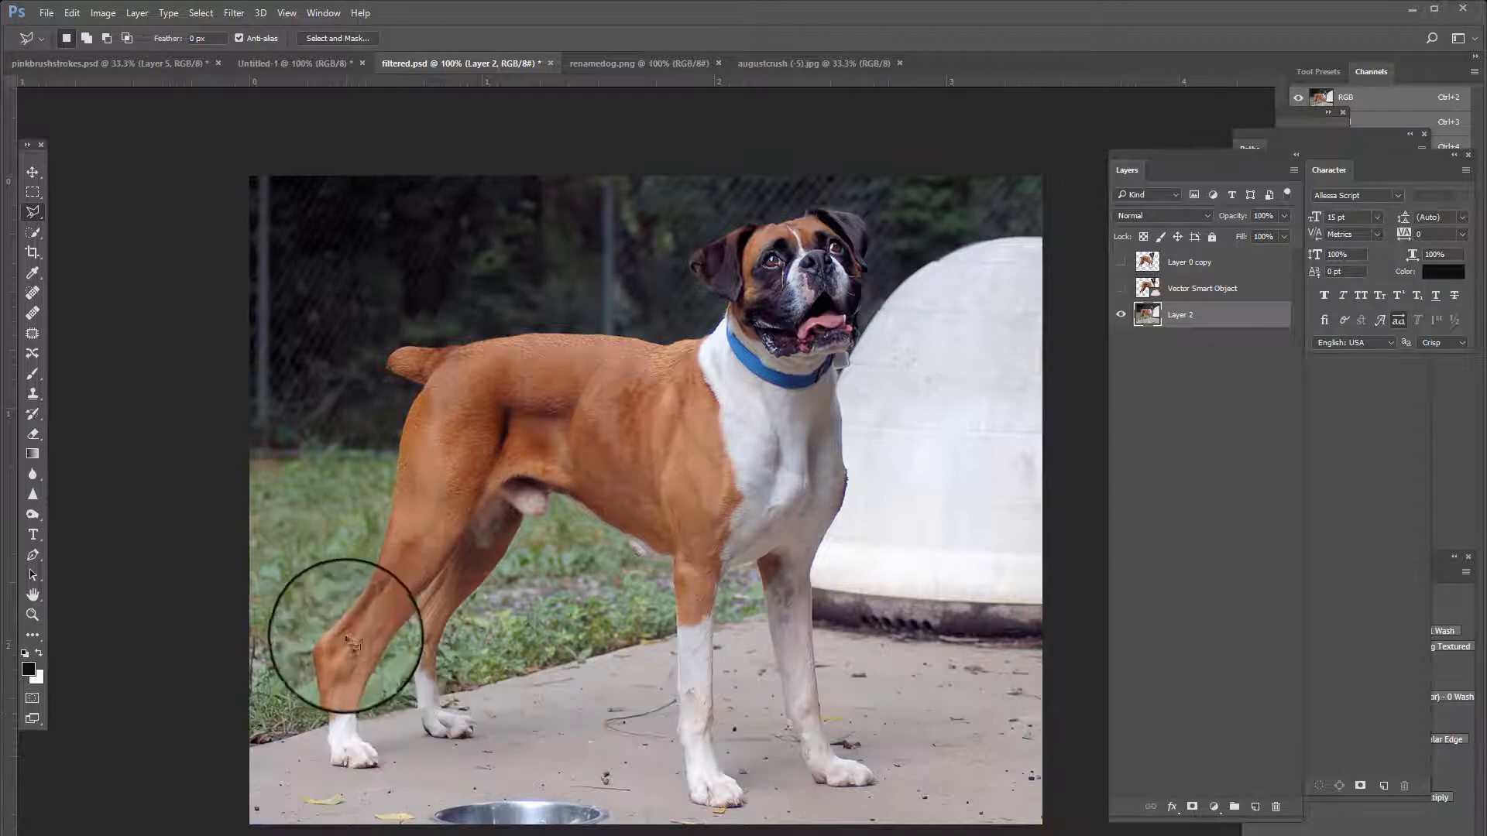
{"action": "right_click", "coordinate": [33, 212]}
{"action": "left_click", "coordinate": [92, 229]}
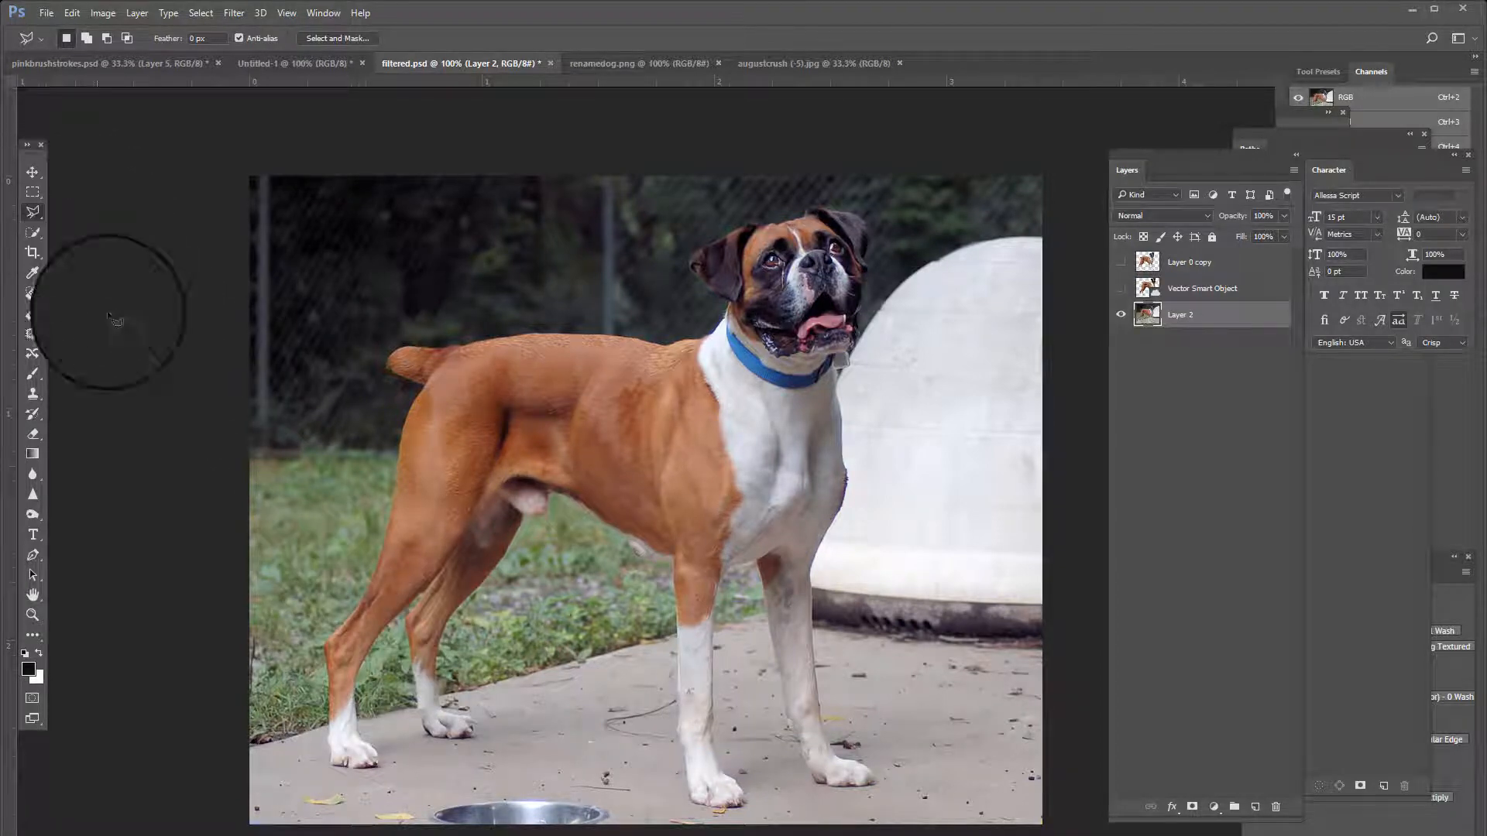
{"action": "left_click", "coordinate": [482, 734]}
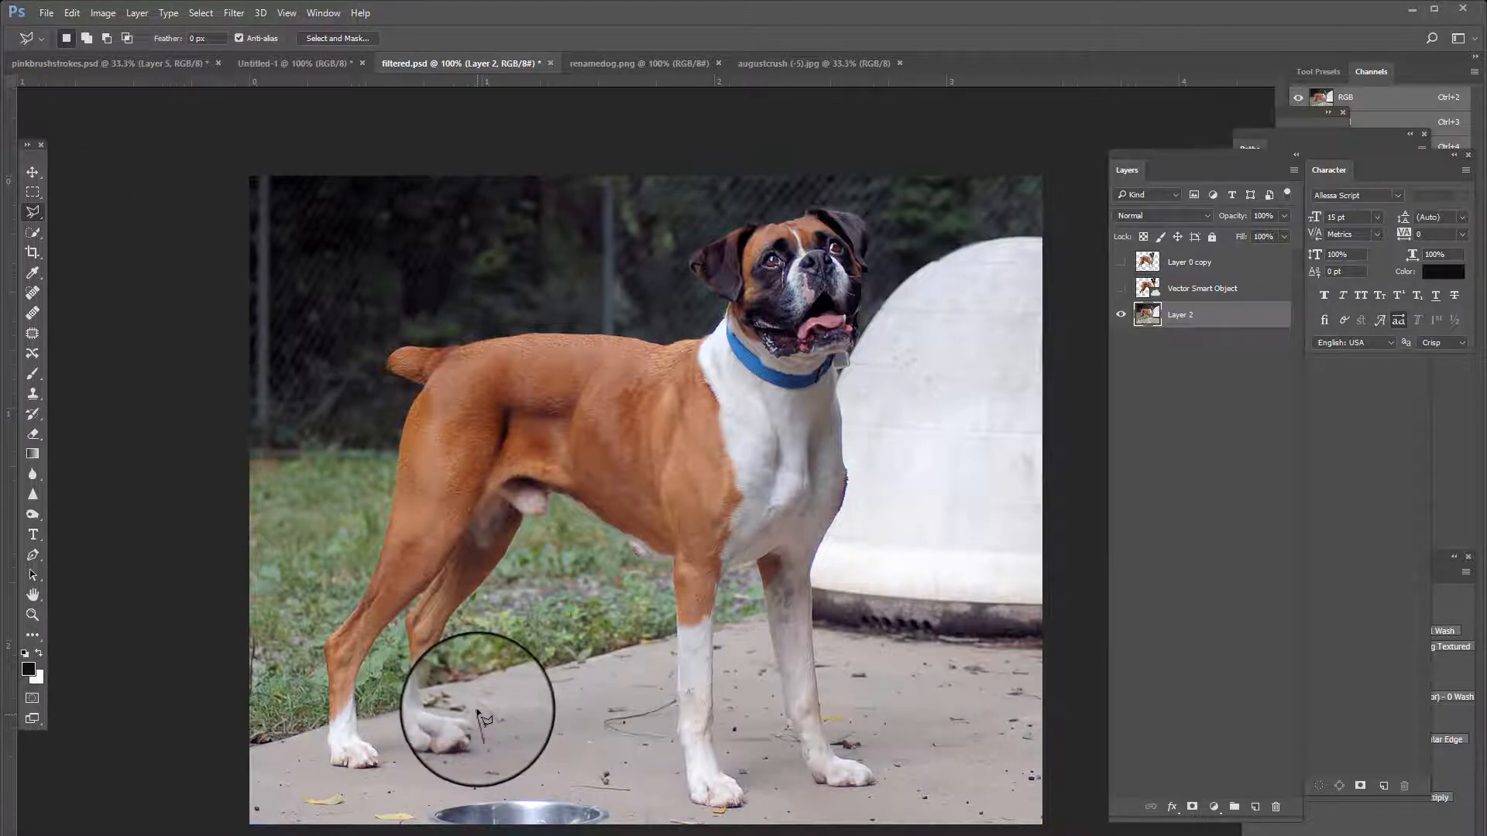
{"action": "left_click", "coordinate": [445, 655]}
{"action": "left_click", "coordinate": [464, 608]}
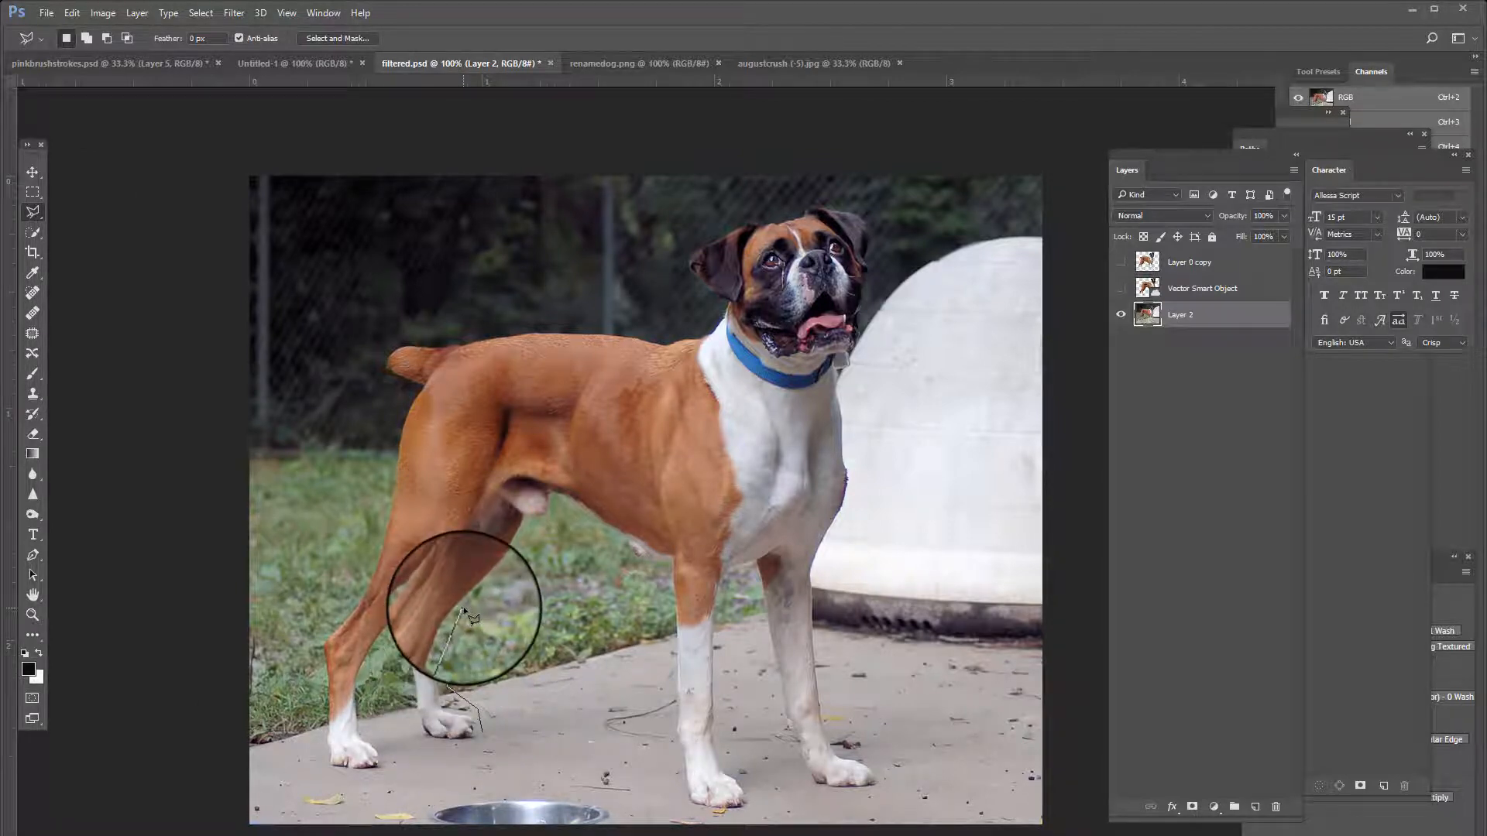
{"action": "left_click", "coordinate": [498, 578]}
{"action": "left_click", "coordinate": [519, 536]}
{"action": "left_click", "coordinate": [537, 523]}
{"action": "left_click", "coordinate": [552, 516]}
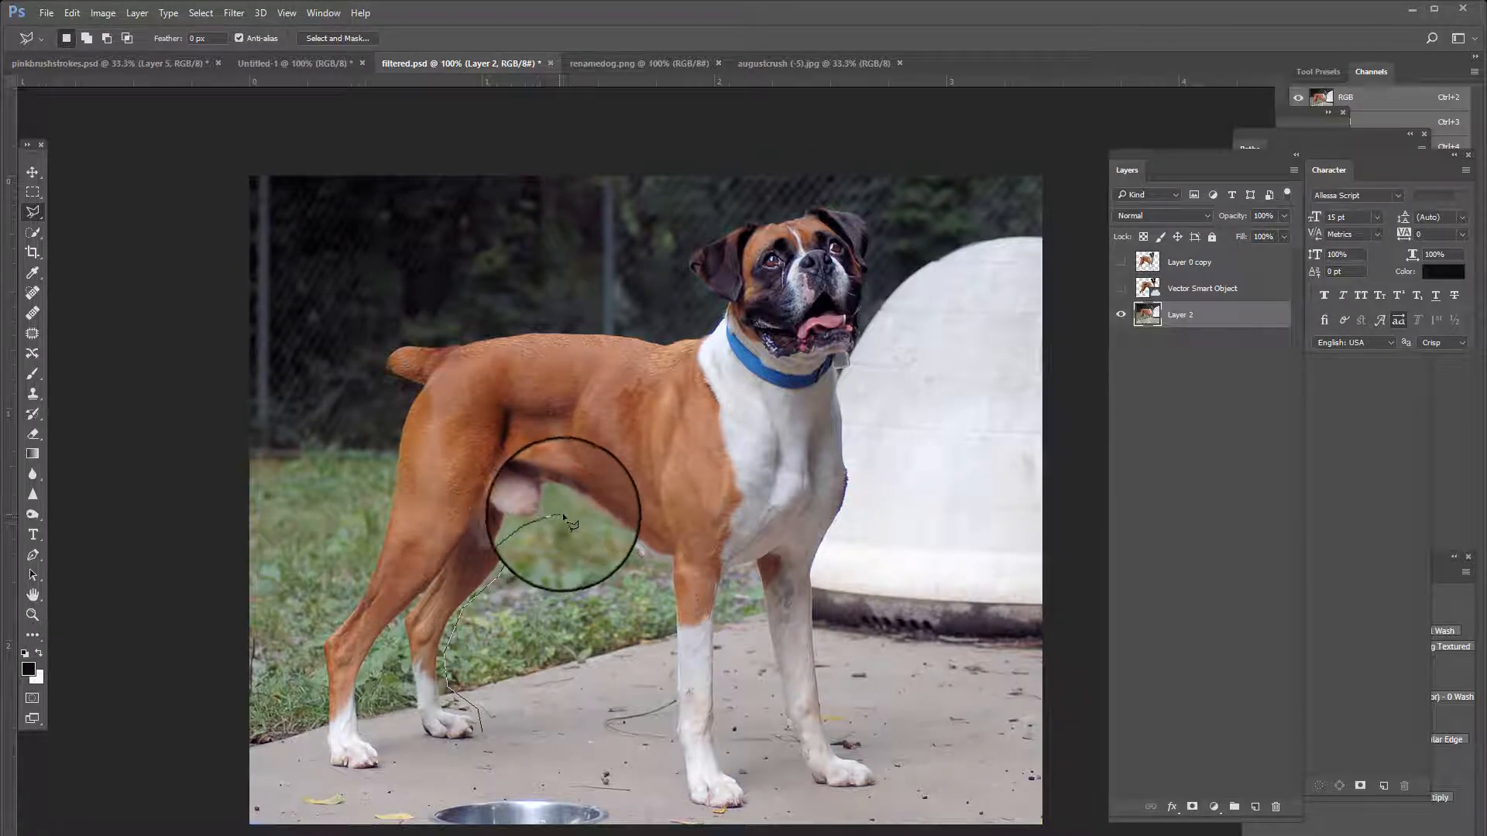
{"action": "left_click", "coordinate": [602, 532]}
{"action": "left_click", "coordinate": [652, 574]}
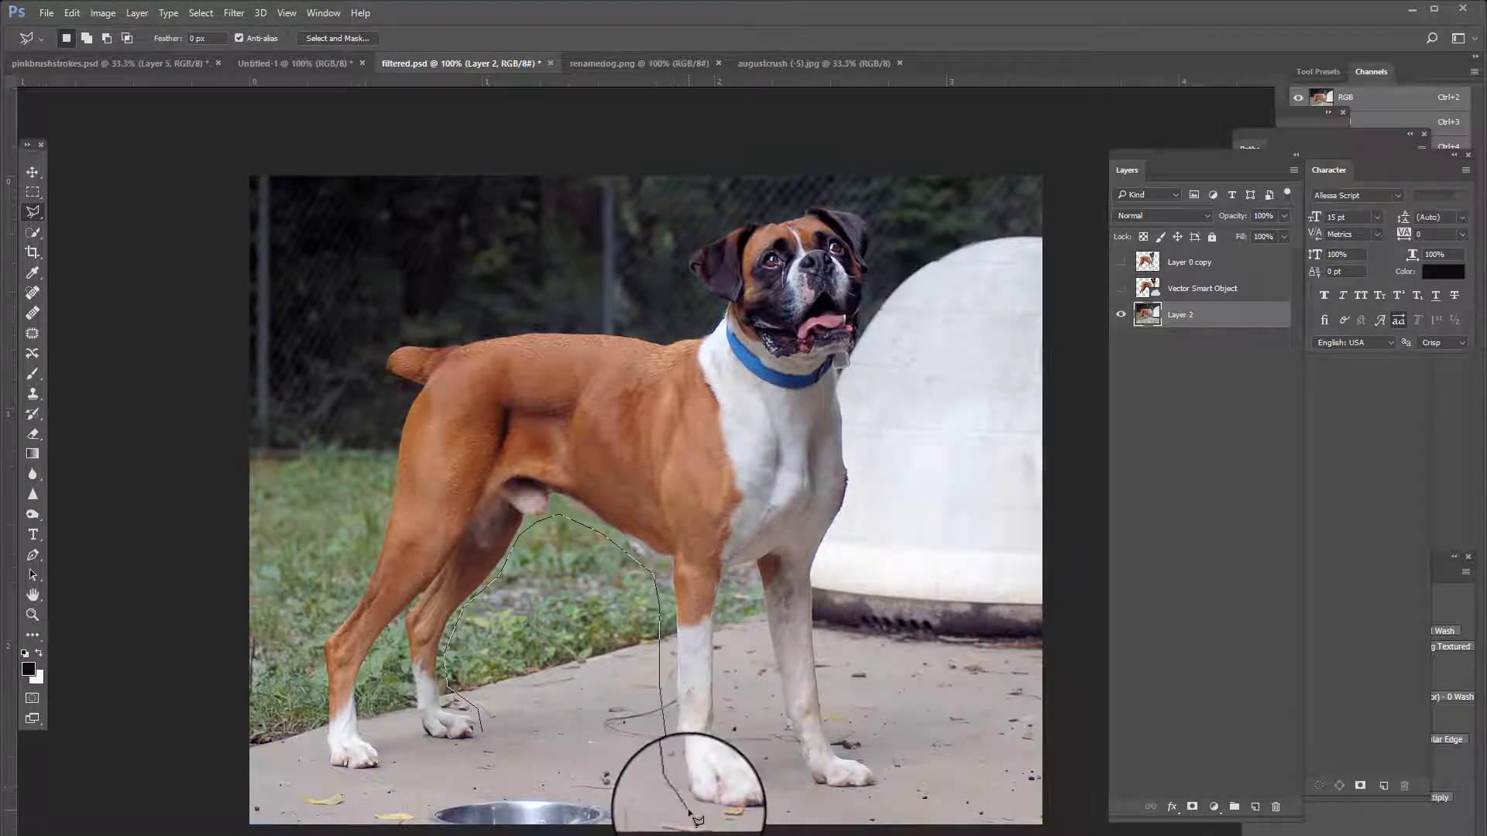
- Continue the lasso outline down around the nearer front paw and up the inner side of that leg to the chest
{"action": "left_click", "coordinate": [672, 805]}
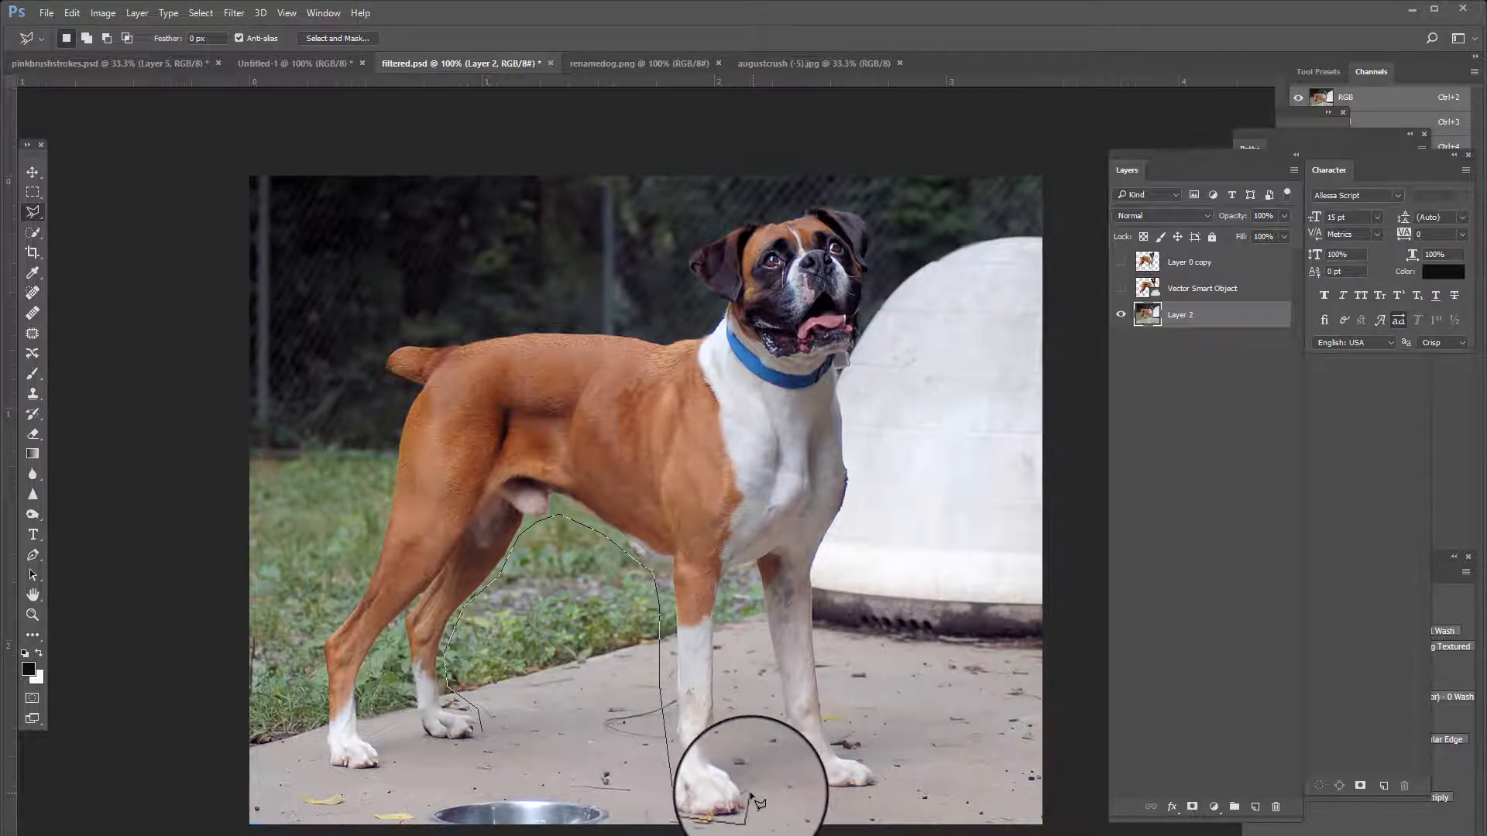
{"action": "left_click", "coordinate": [759, 798]}
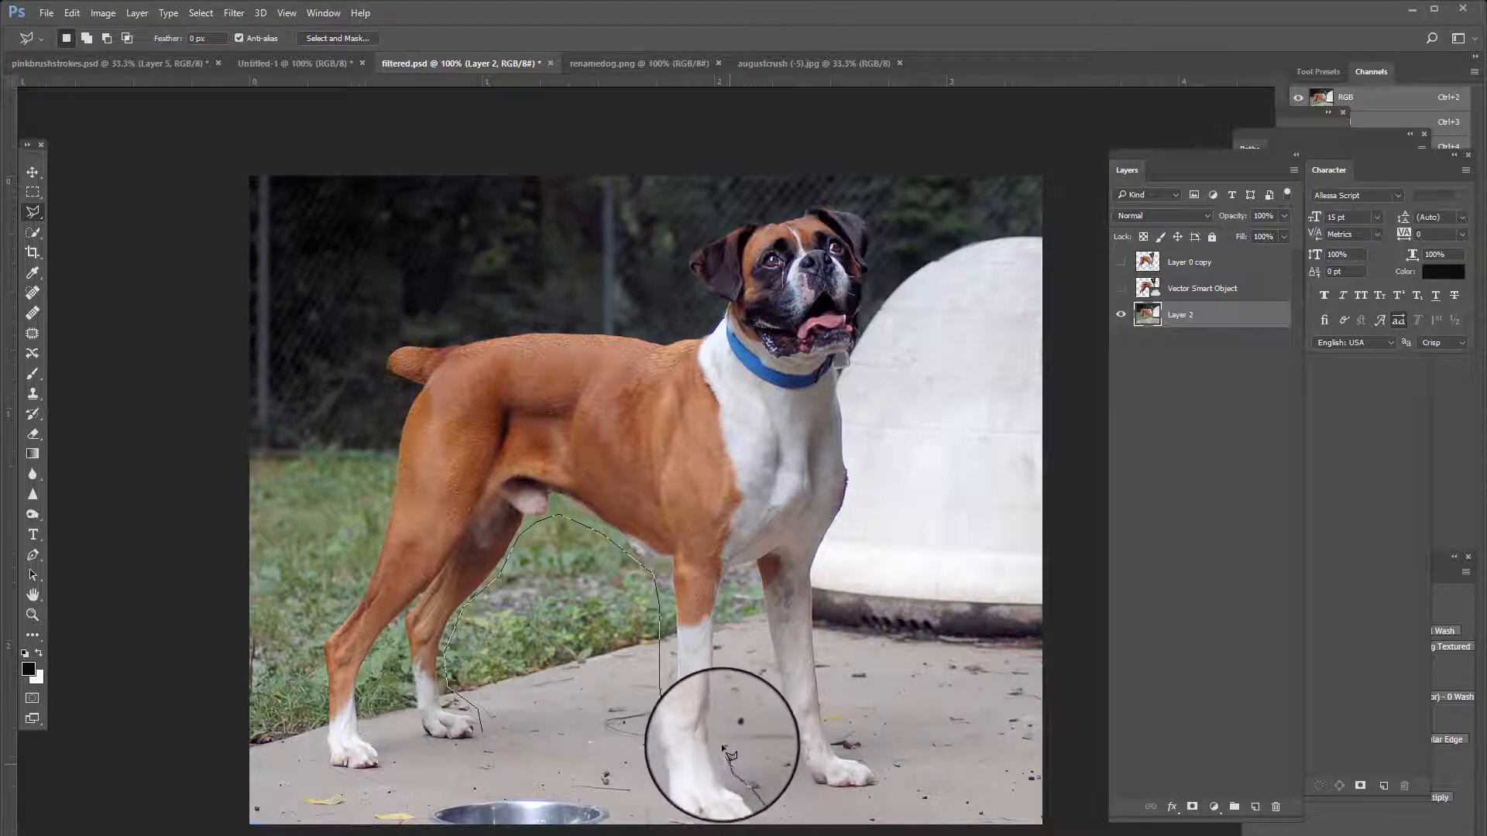
{"action": "left_click", "coordinate": [721, 742]}
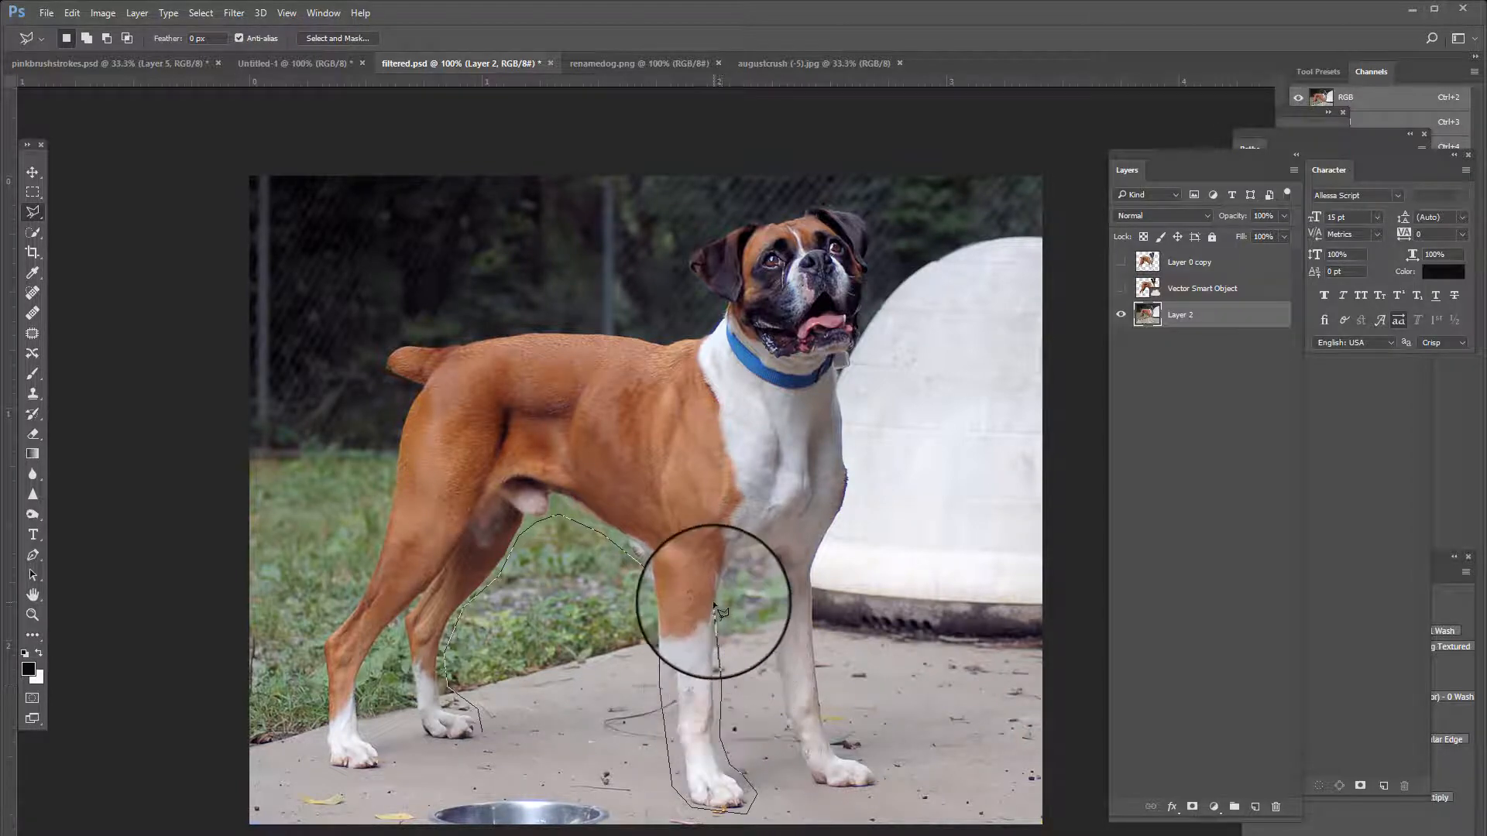
{"action": "left_click", "coordinate": [732, 577]}
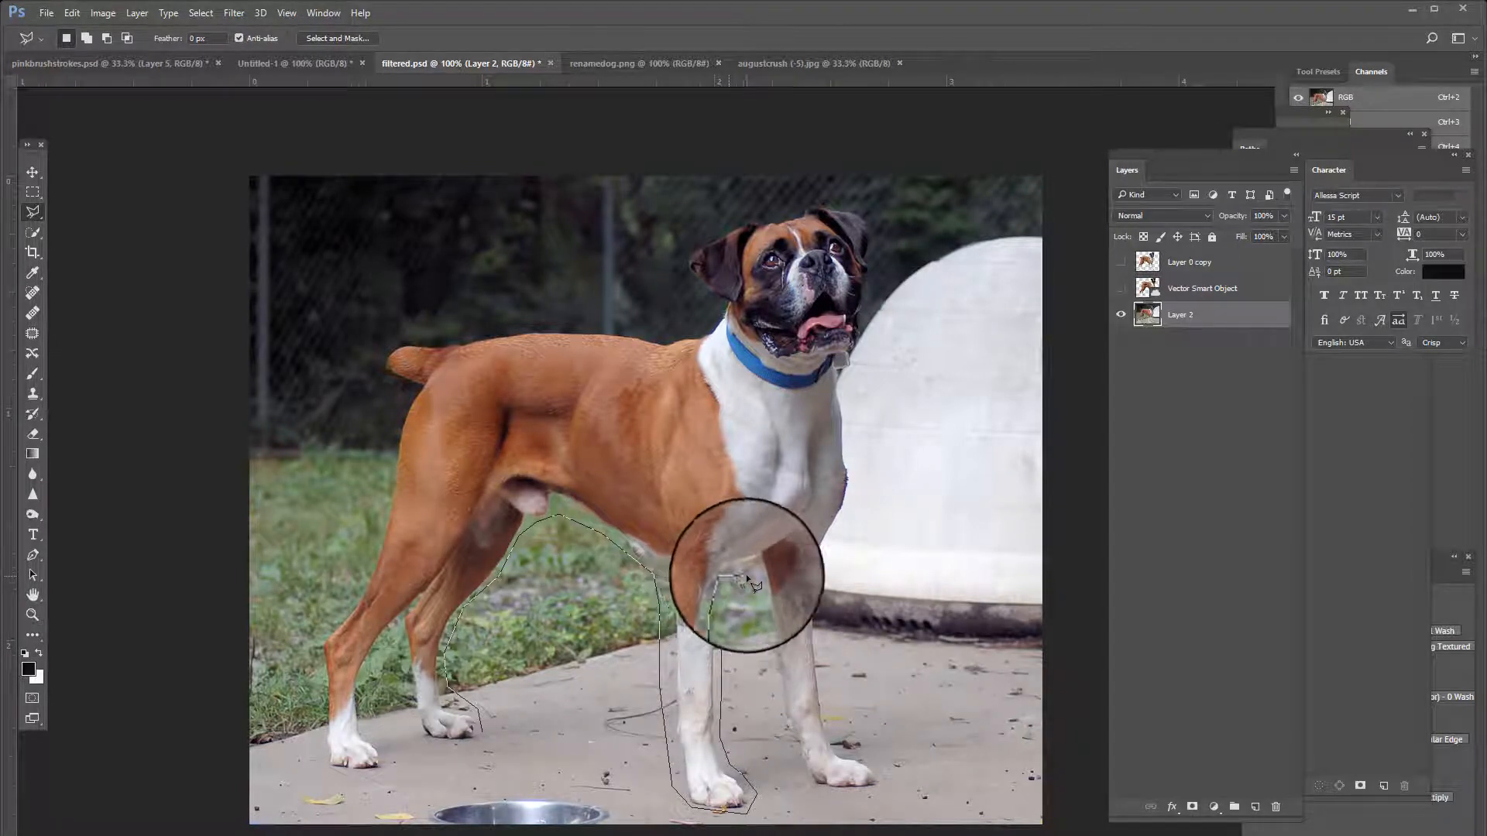
{"action": "left_click", "coordinate": [748, 577]}
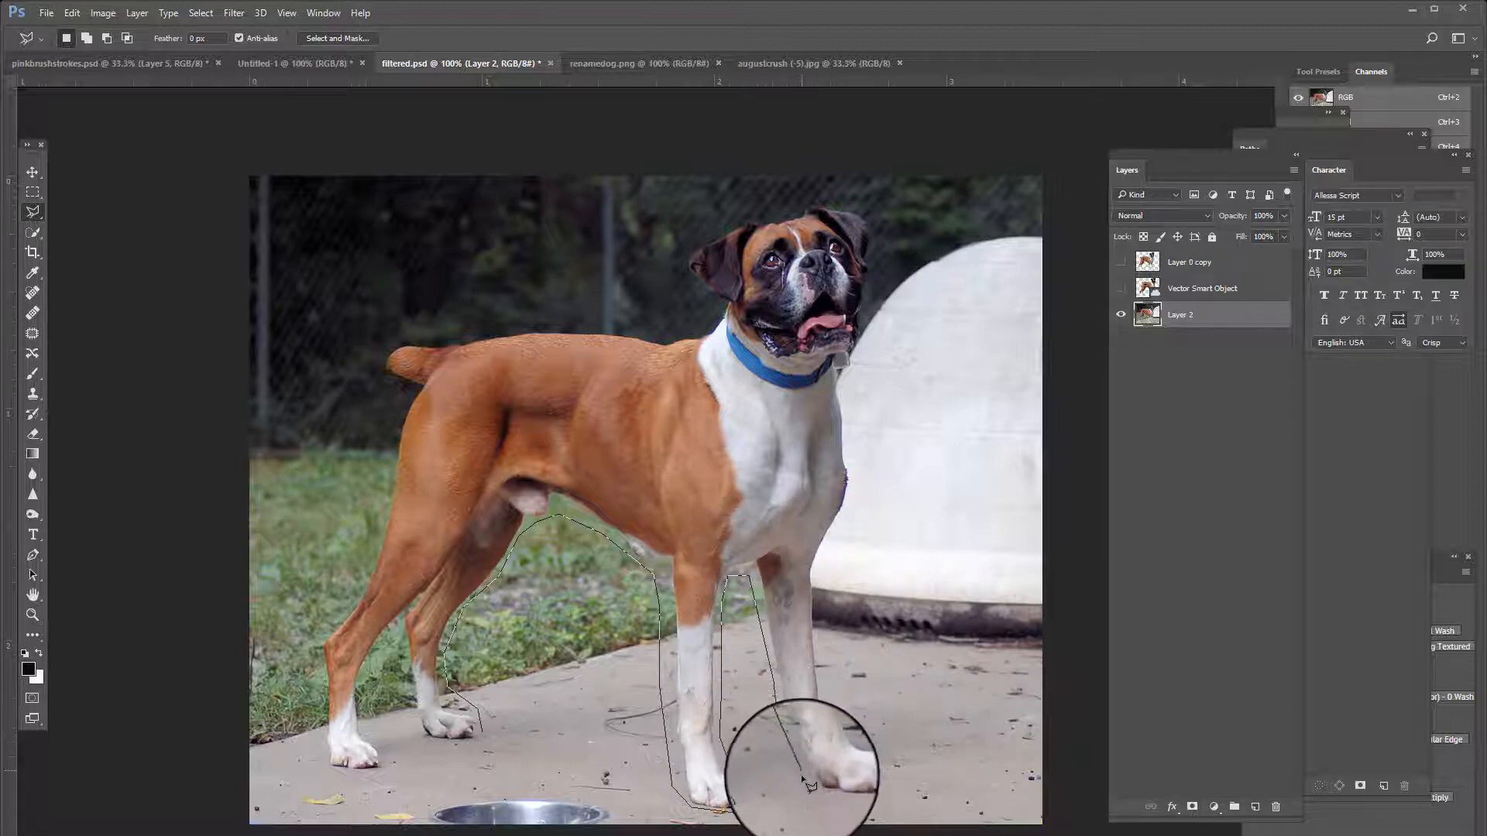
- Trace around the front leg beside the dome, the chest, head, back, tail and near hind leg, closing the selection at the far hind paw
{"action": "left_click", "coordinate": [875, 797]}
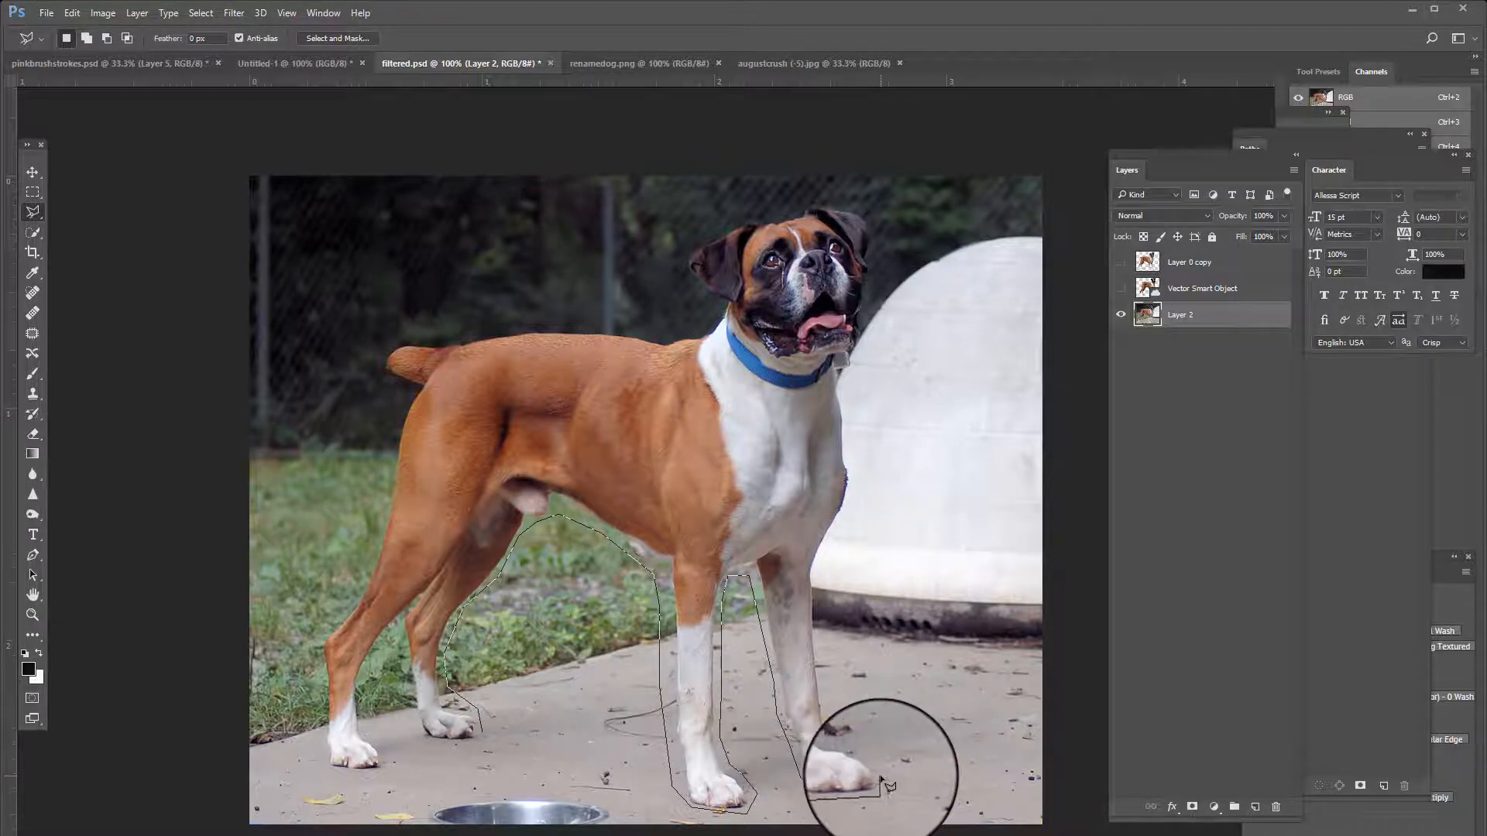
{"action": "left_click", "coordinate": [879, 770]}
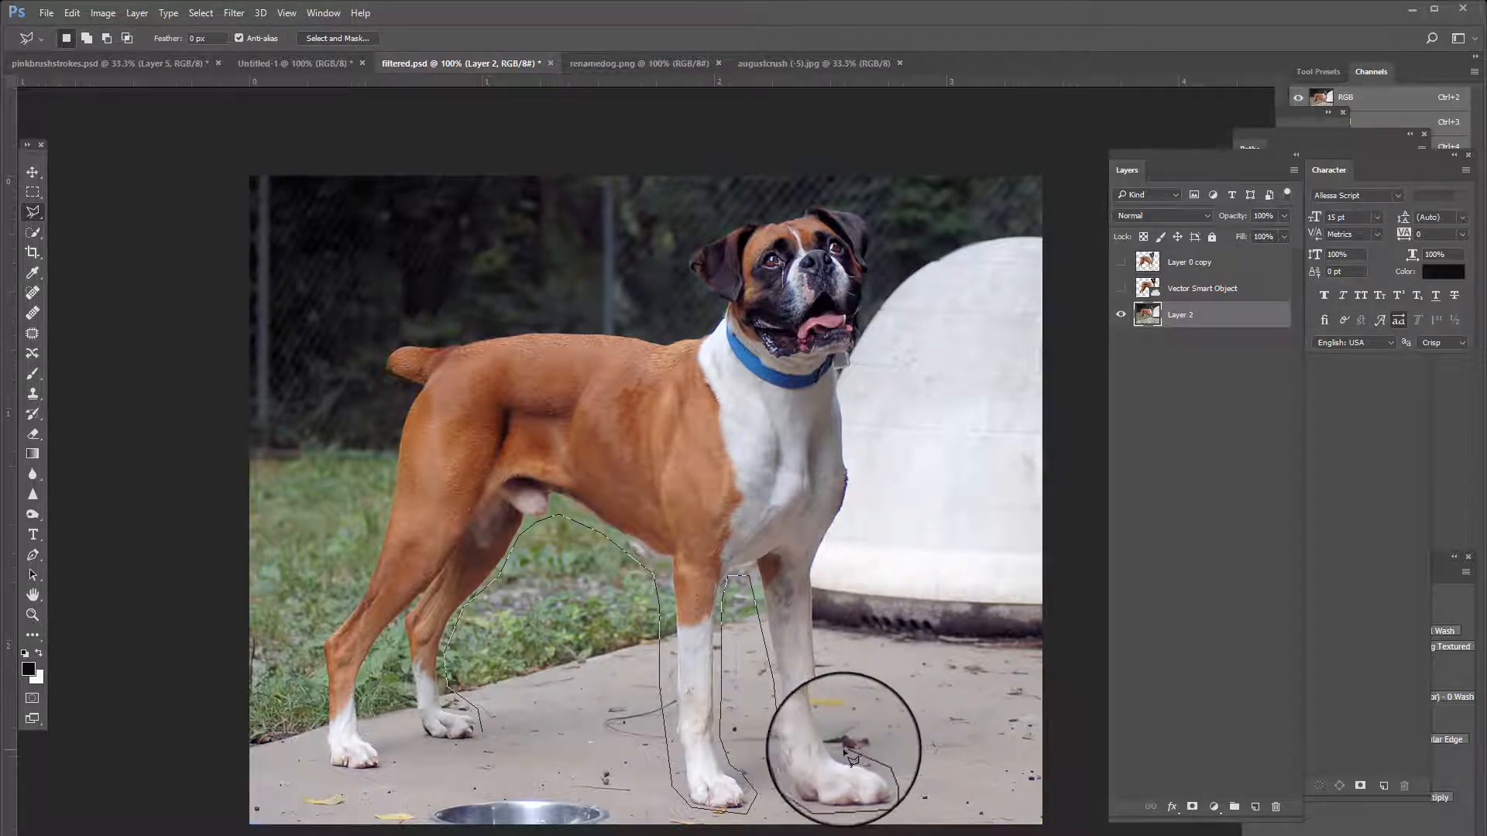
{"action": "left_click", "coordinate": [837, 747]}
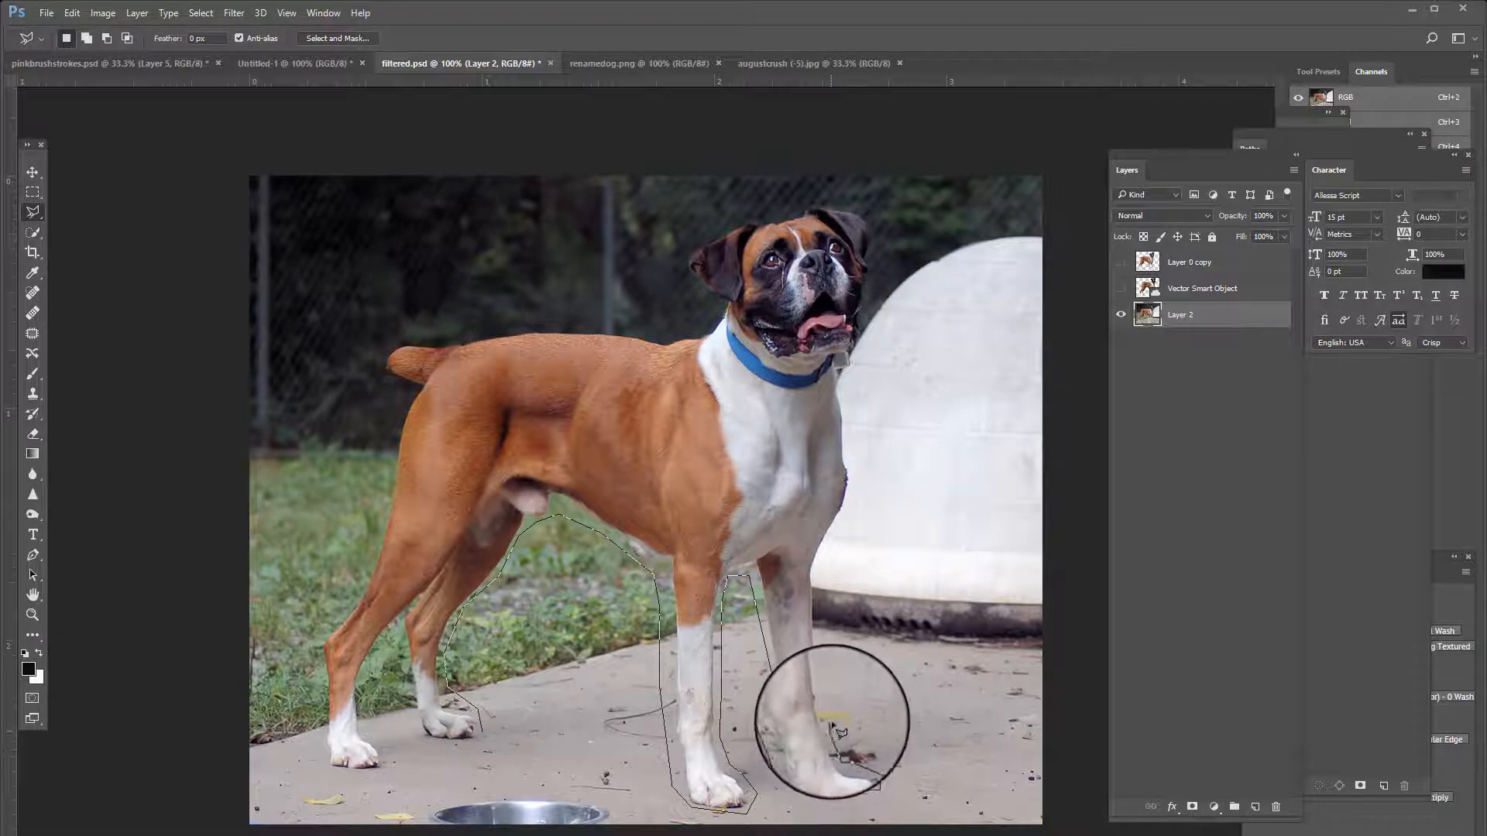
{"action": "left_click", "coordinate": [819, 620]}
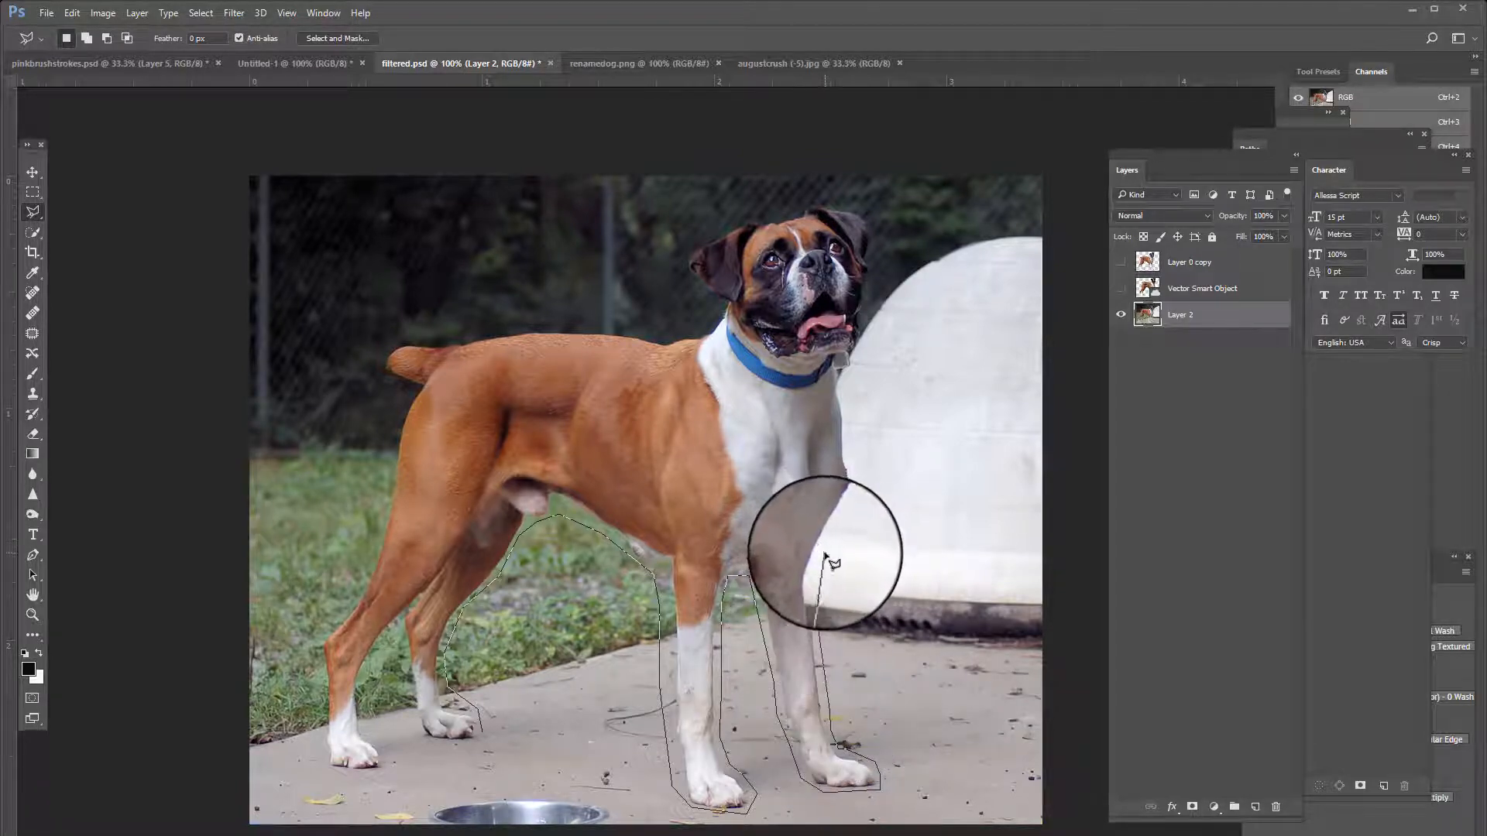
{"action": "left_click", "coordinate": [814, 575]}
{"action": "left_click", "coordinate": [852, 515]}
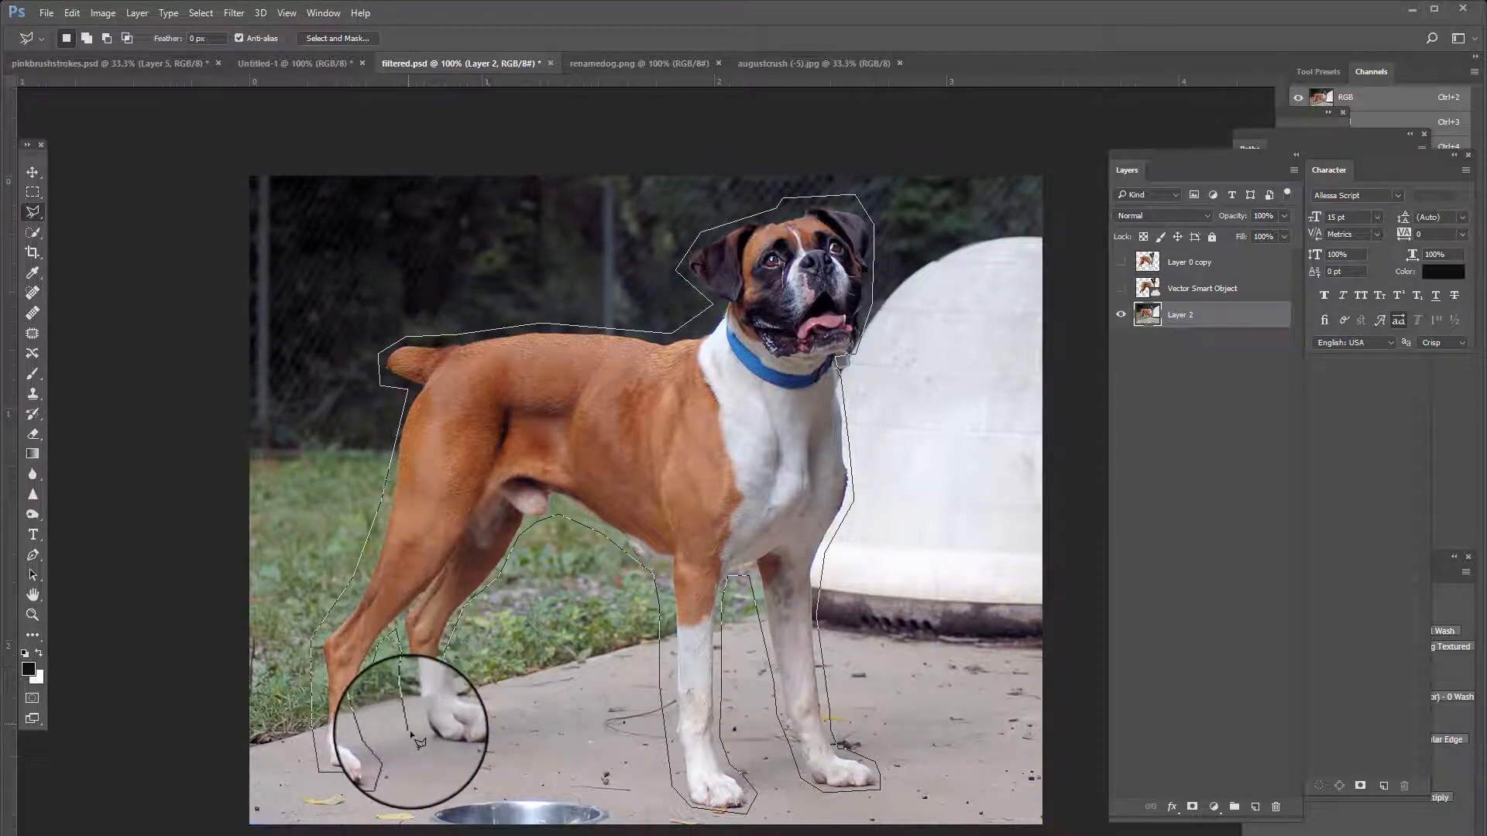
{"action": "left_click", "coordinate": [488, 738]}
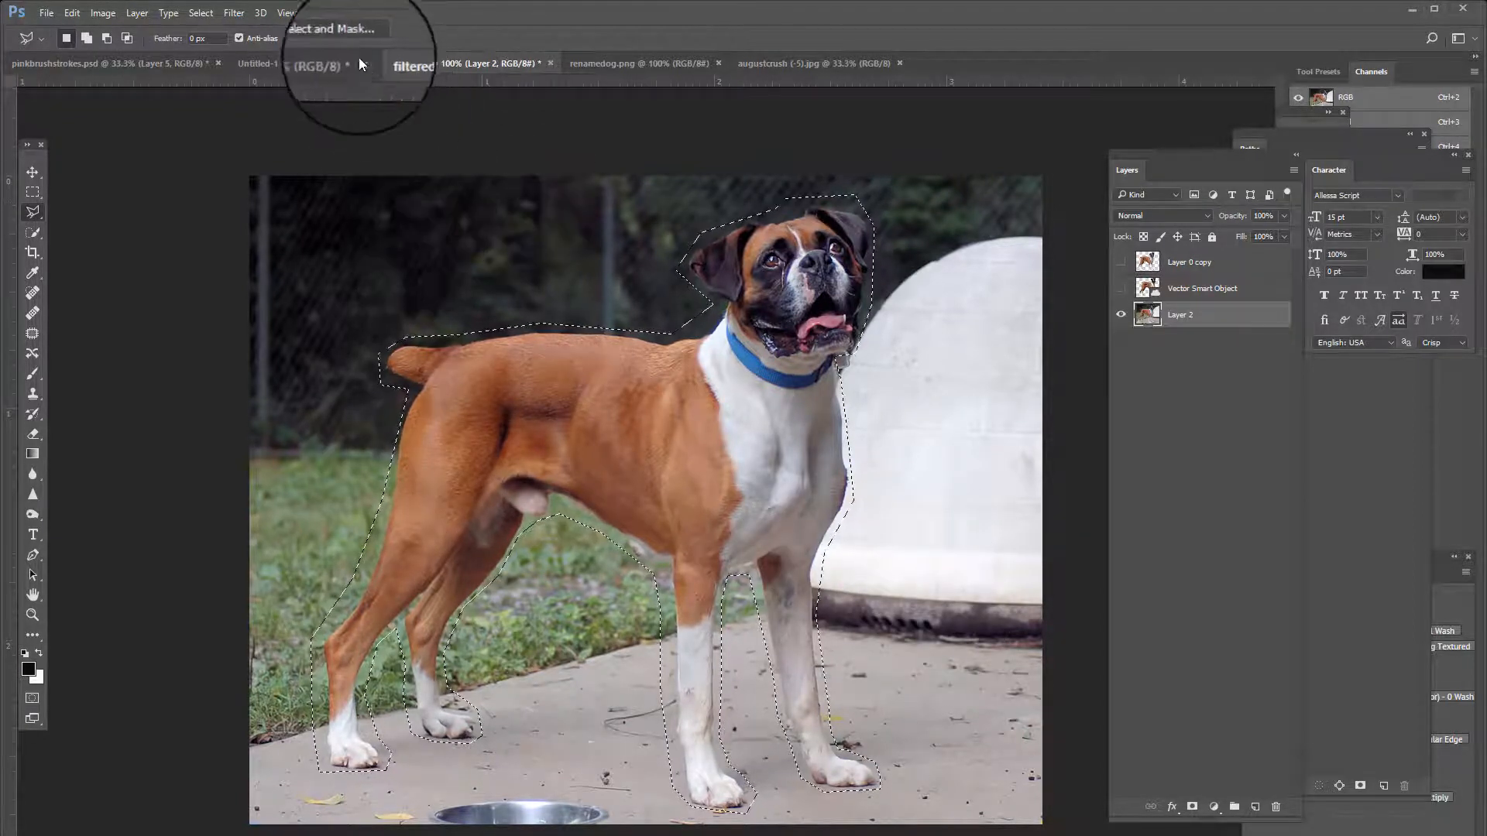
- Open Select and Mask and brush in subtract mode over leftover background above the head, beside the nearer front leg and under the belly
{"action": "left_click", "coordinate": [343, 37]}
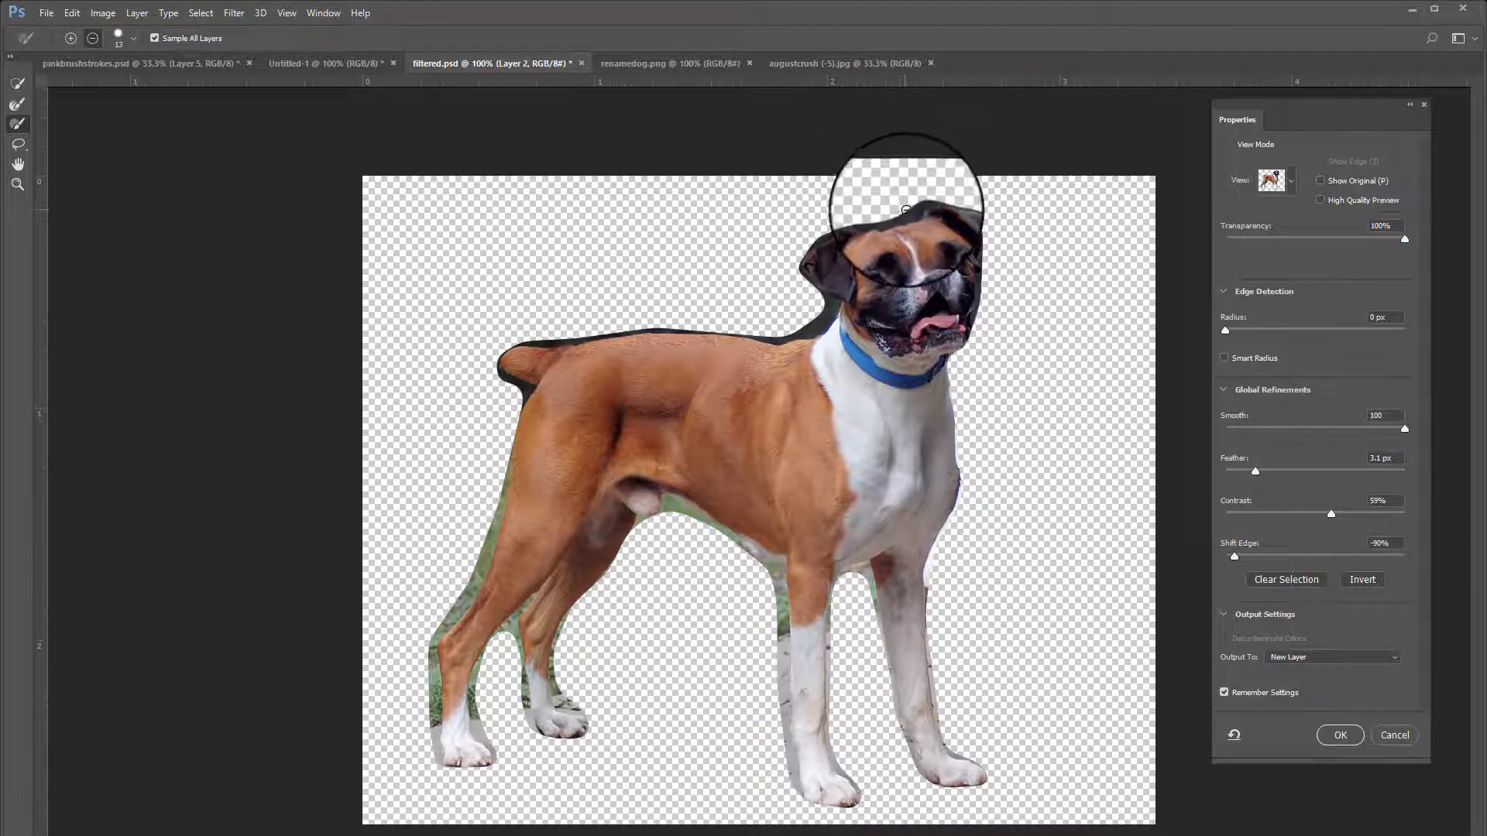
{"action": "mouse_move", "coordinate": [881, 205]}
{"action": "left_mouse_down"}
{"action": "mouse_move", "coordinate": [922, 194]}
{"action": "mouse_move", "coordinate": [916, 206]}
{"action": "left_mouse_up"}
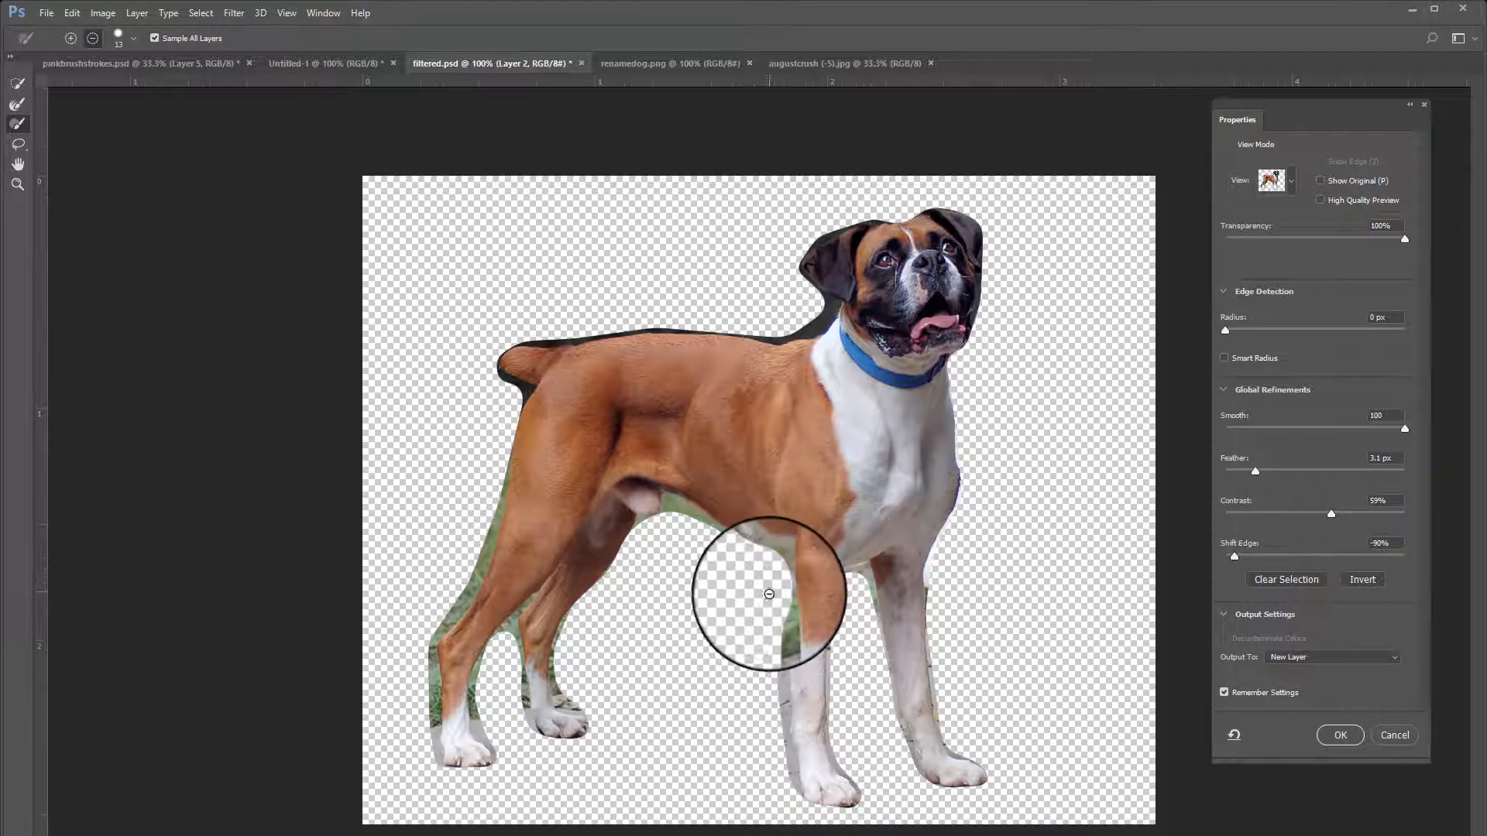
{"action": "mouse_move", "coordinate": [769, 594]}
{"action": "left_mouse_down"}
{"action": "mouse_move", "coordinate": [779, 732]}
{"action": "mouse_move", "coordinate": [777, 651]}
{"action": "mouse_move", "coordinate": [758, 712]}
{"action": "mouse_move", "coordinate": [789, 766]}
{"action": "mouse_move", "coordinate": [773, 810]}
{"action": "mouse_move", "coordinate": [781, 693]}
{"action": "left_mouse_up"}
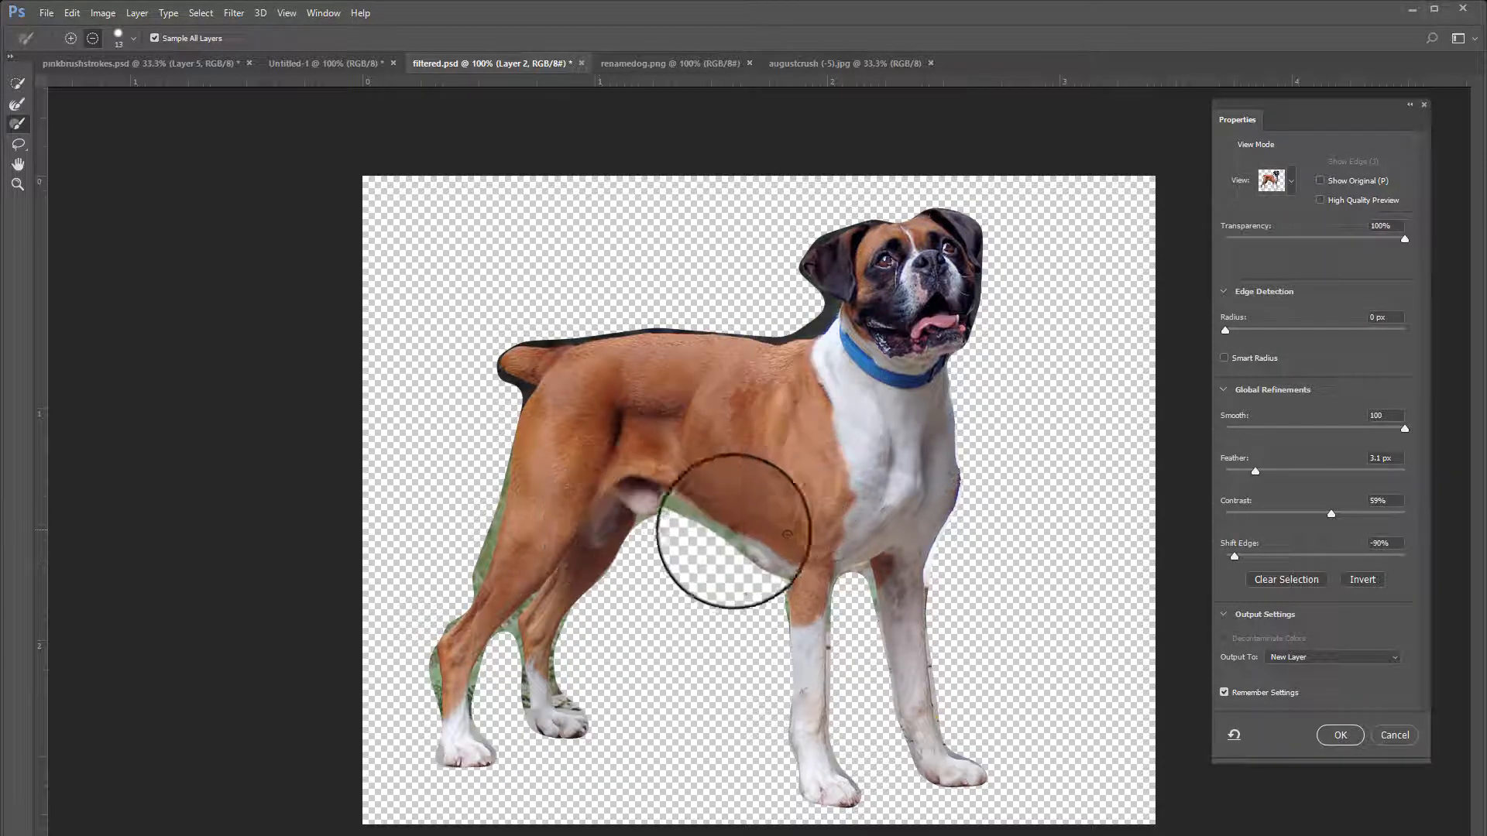
{"action": "mouse_move", "coordinate": [733, 531]}
{"action": "left_mouse_down"}
{"action": "mouse_move", "coordinate": [676, 512]}
{"action": "mouse_move", "coordinate": [720, 539]}
{"action": "mouse_move", "coordinate": [717, 621]}
{"action": "mouse_move", "coordinate": [725, 535]}
{"action": "mouse_move", "coordinate": [744, 584]}
{"action": "left_mouse_up"}
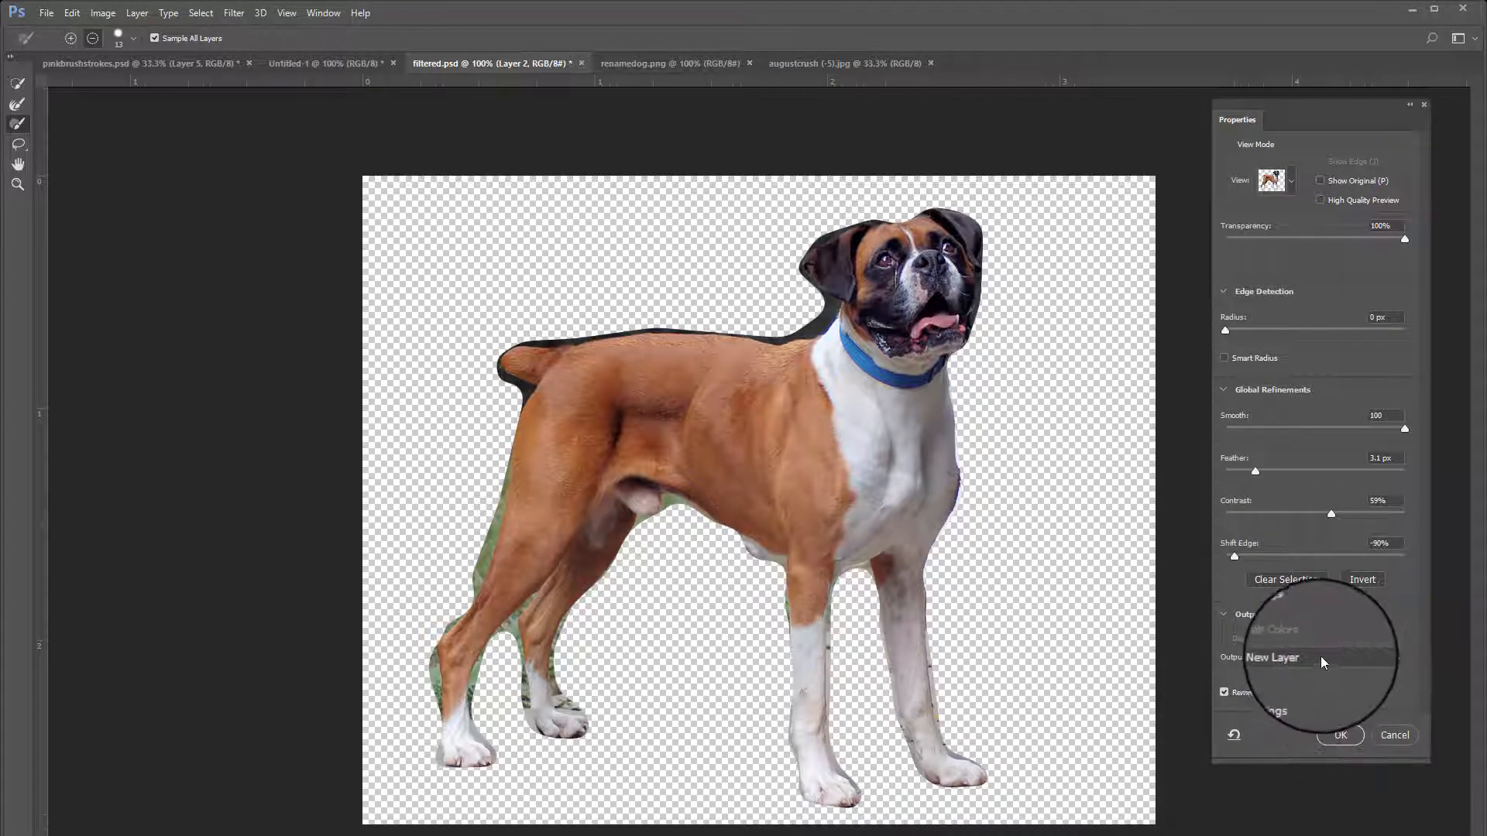
- Output the refined cutout to a new layer, and turn on the Rubber Band preview for the Pen tool
{"action": "left_click", "coordinate": [1340, 736]}
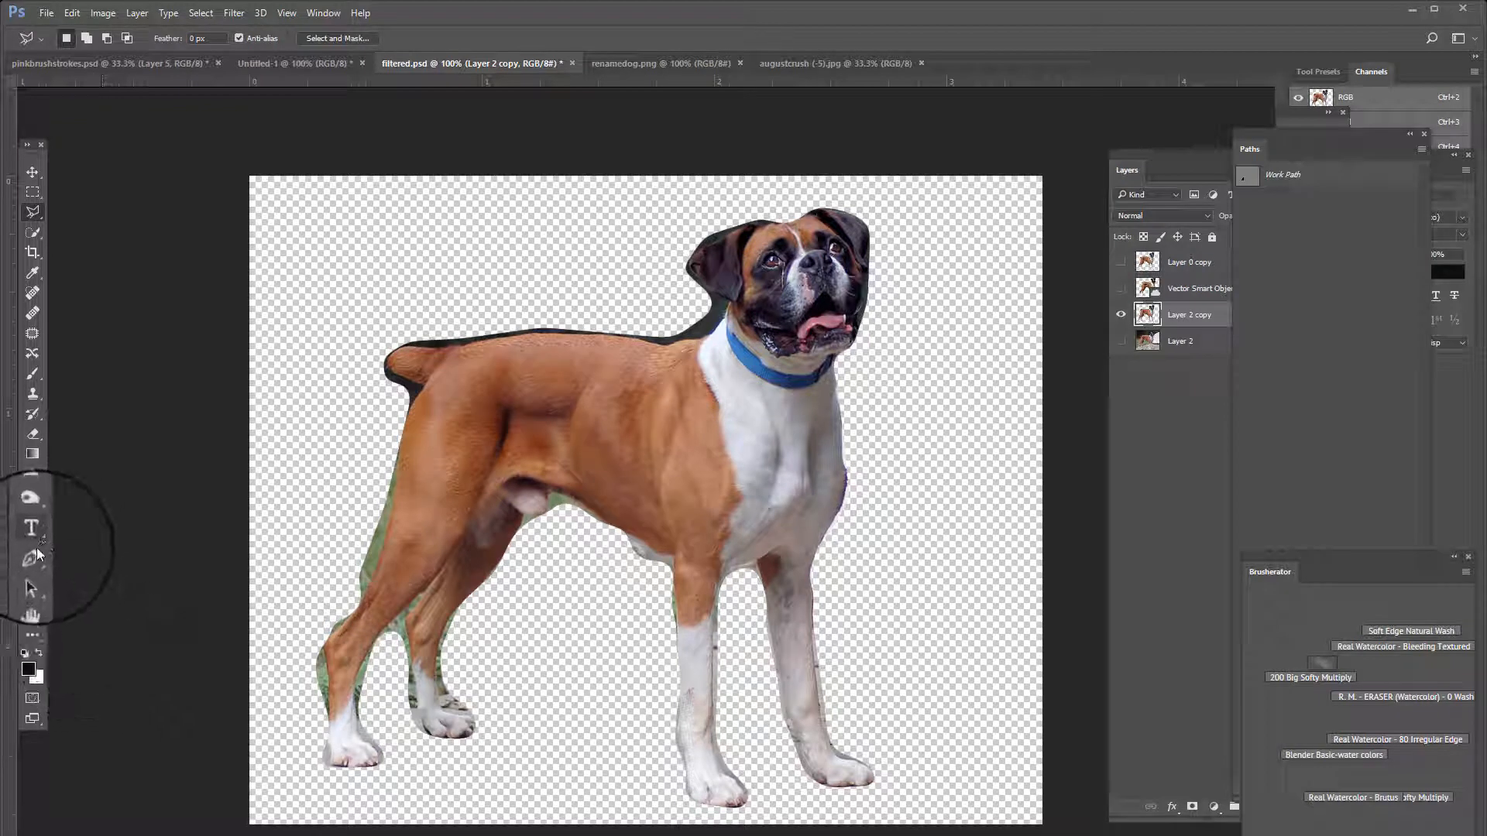
{"action": "left_click", "coordinate": [32, 554]}
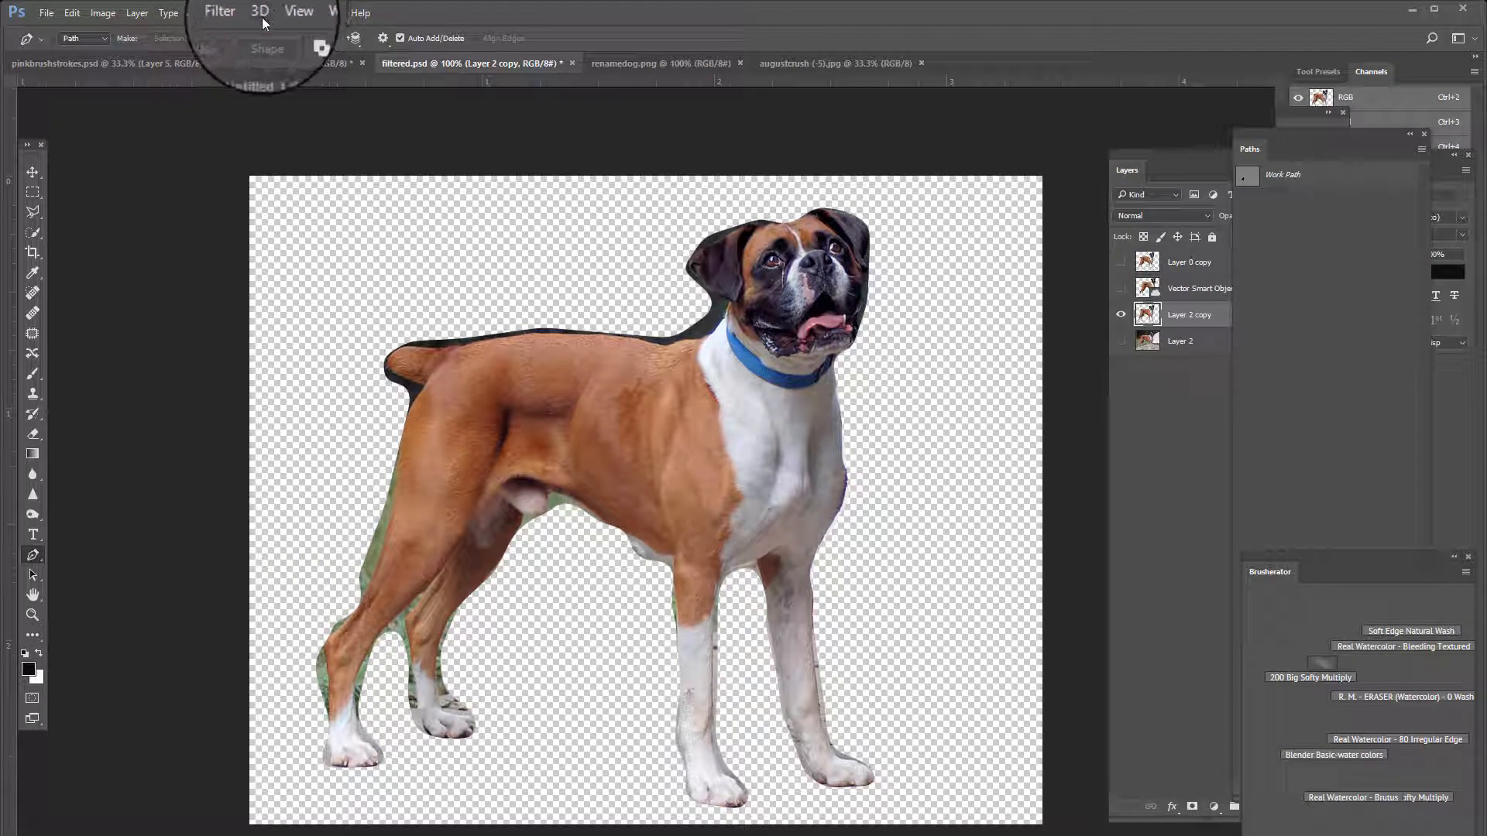
{"action": "left_click", "coordinate": [384, 45]}
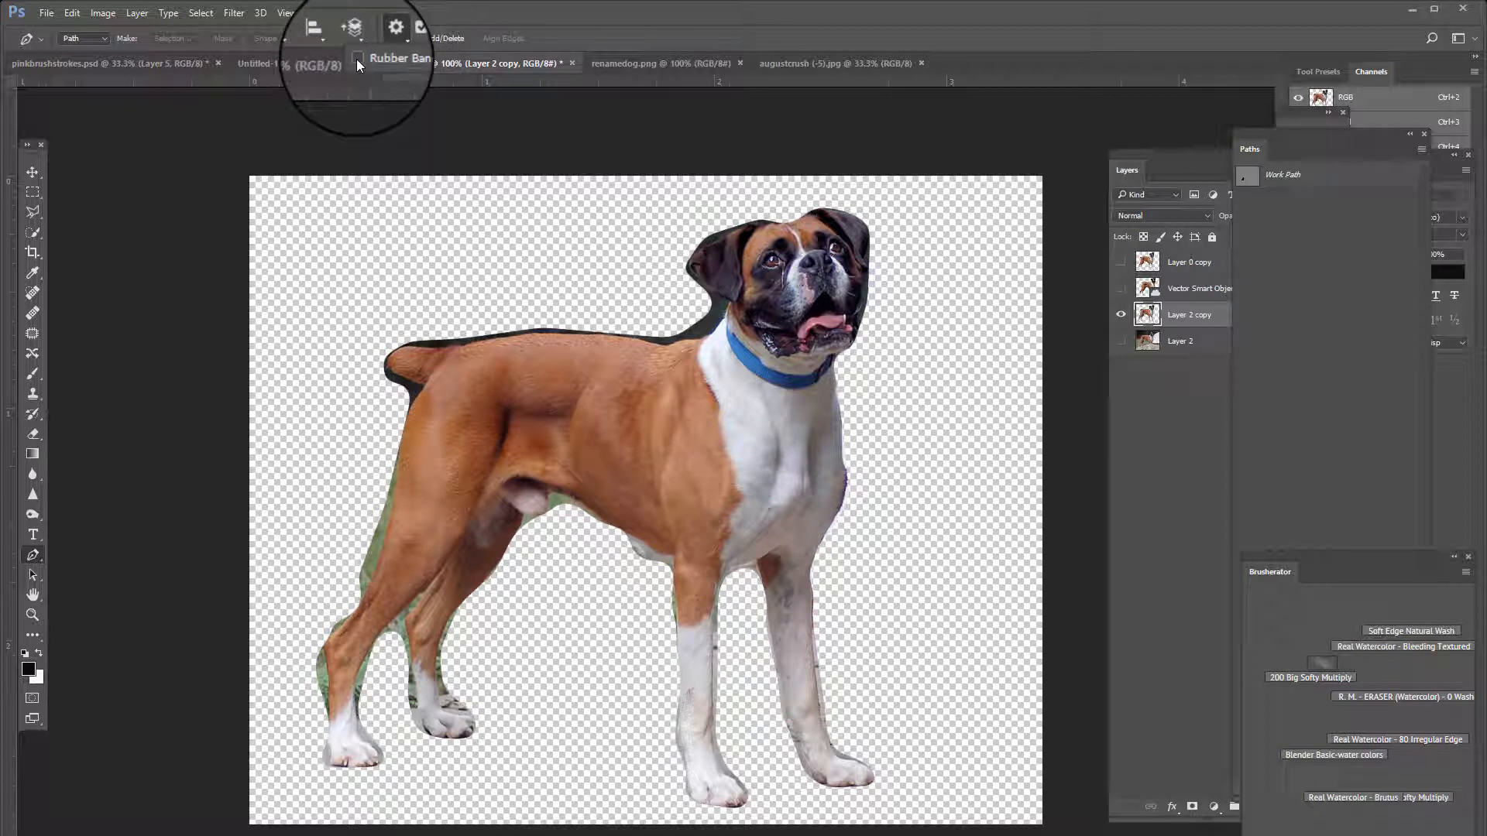
{"action": "left_click", "coordinate": [356, 59]}
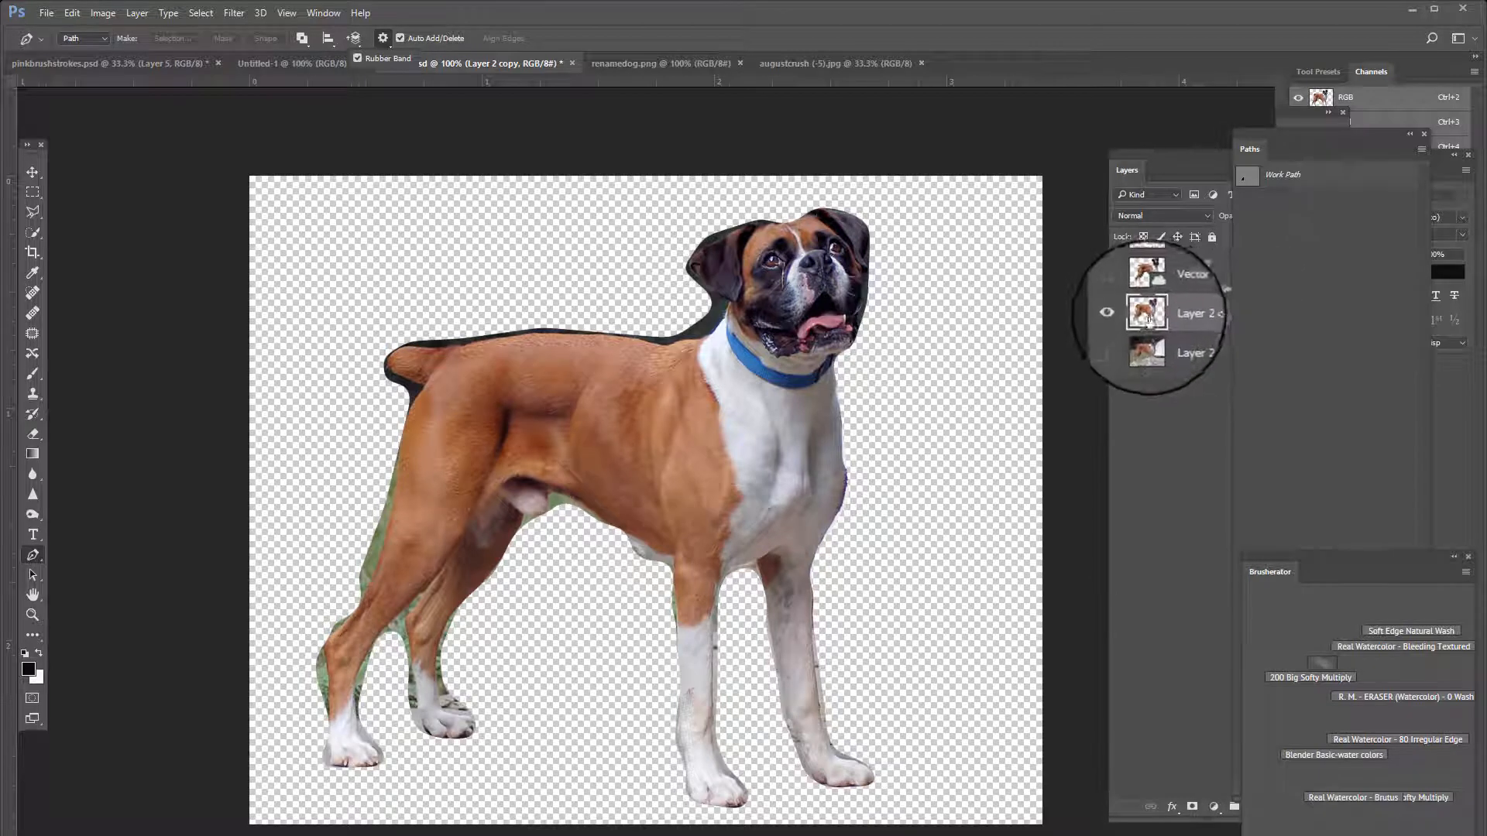
- Start a Pen path at the far hind leg's hock and trace its rear edge down to the underside of the paw
{"action": "left_click", "coordinate": [37, 620]}
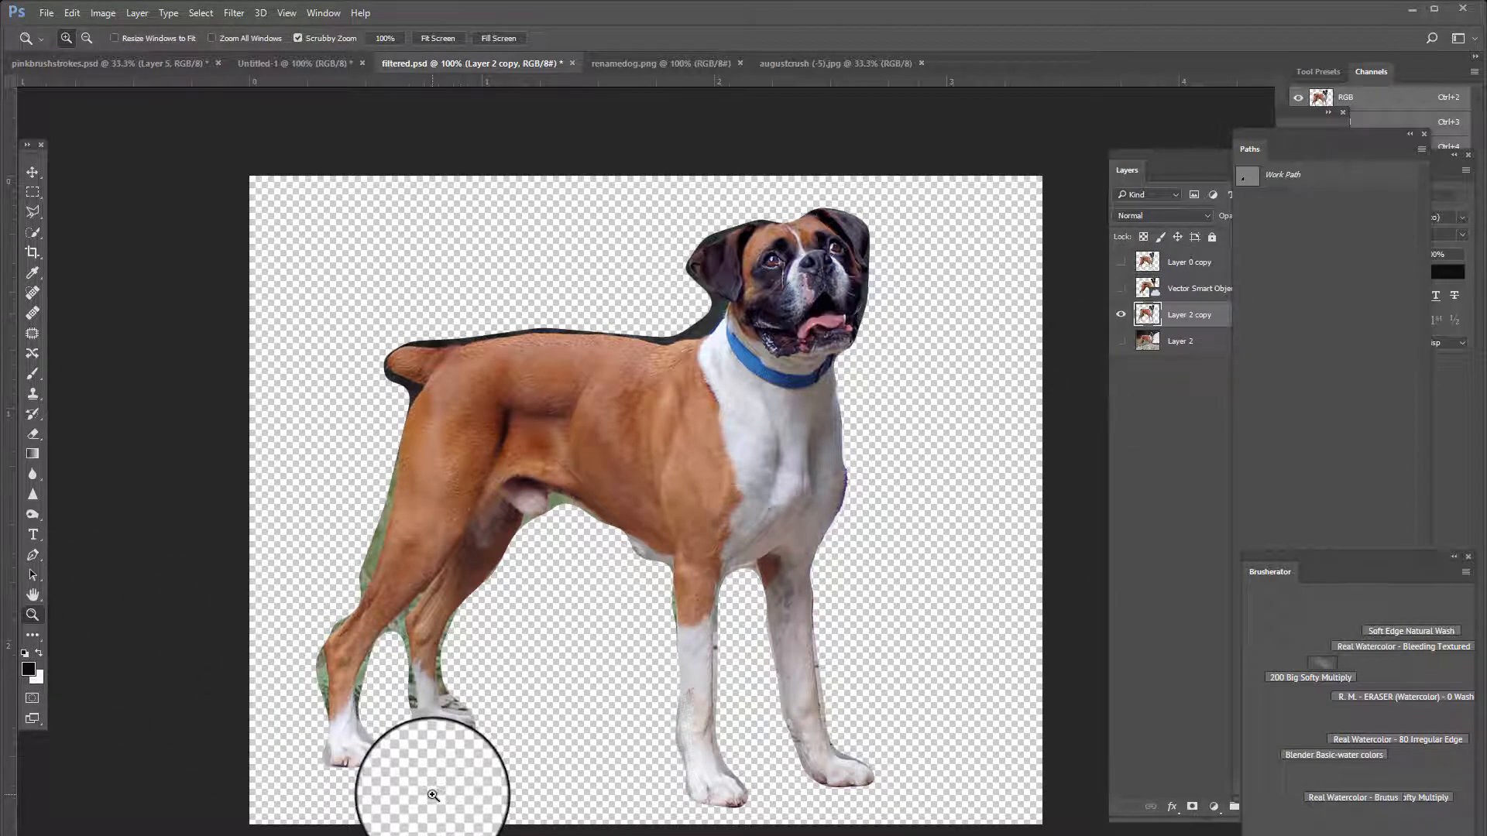
{"action": "left_click", "coordinate": [355, 614]}
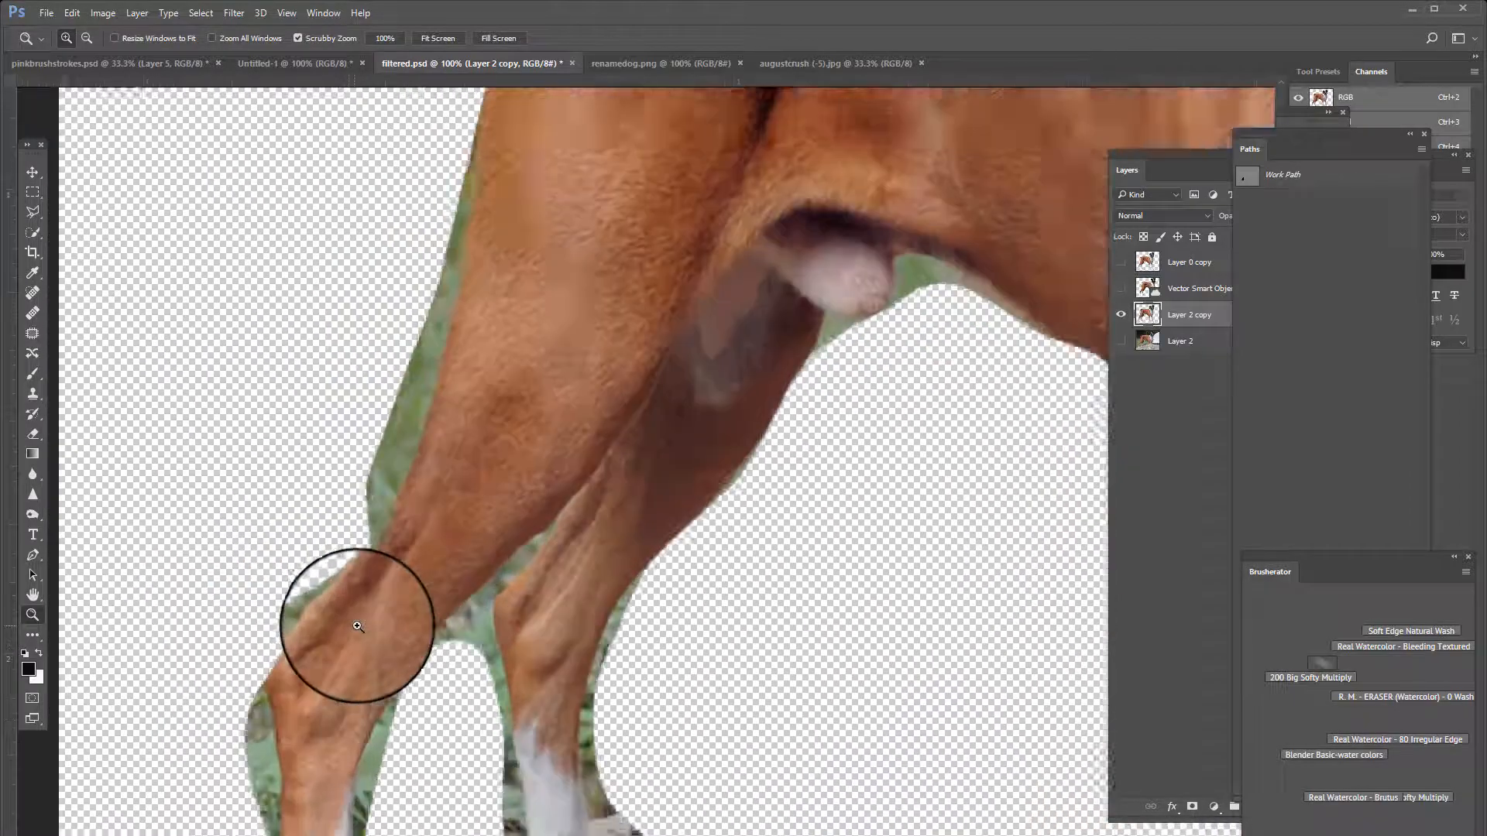
{"action": "left_click", "coordinate": [357, 616]}
{"action": "scroll", "coordinate": [358, 619], "scroll_direction": "down", "scroll_amount": 5}
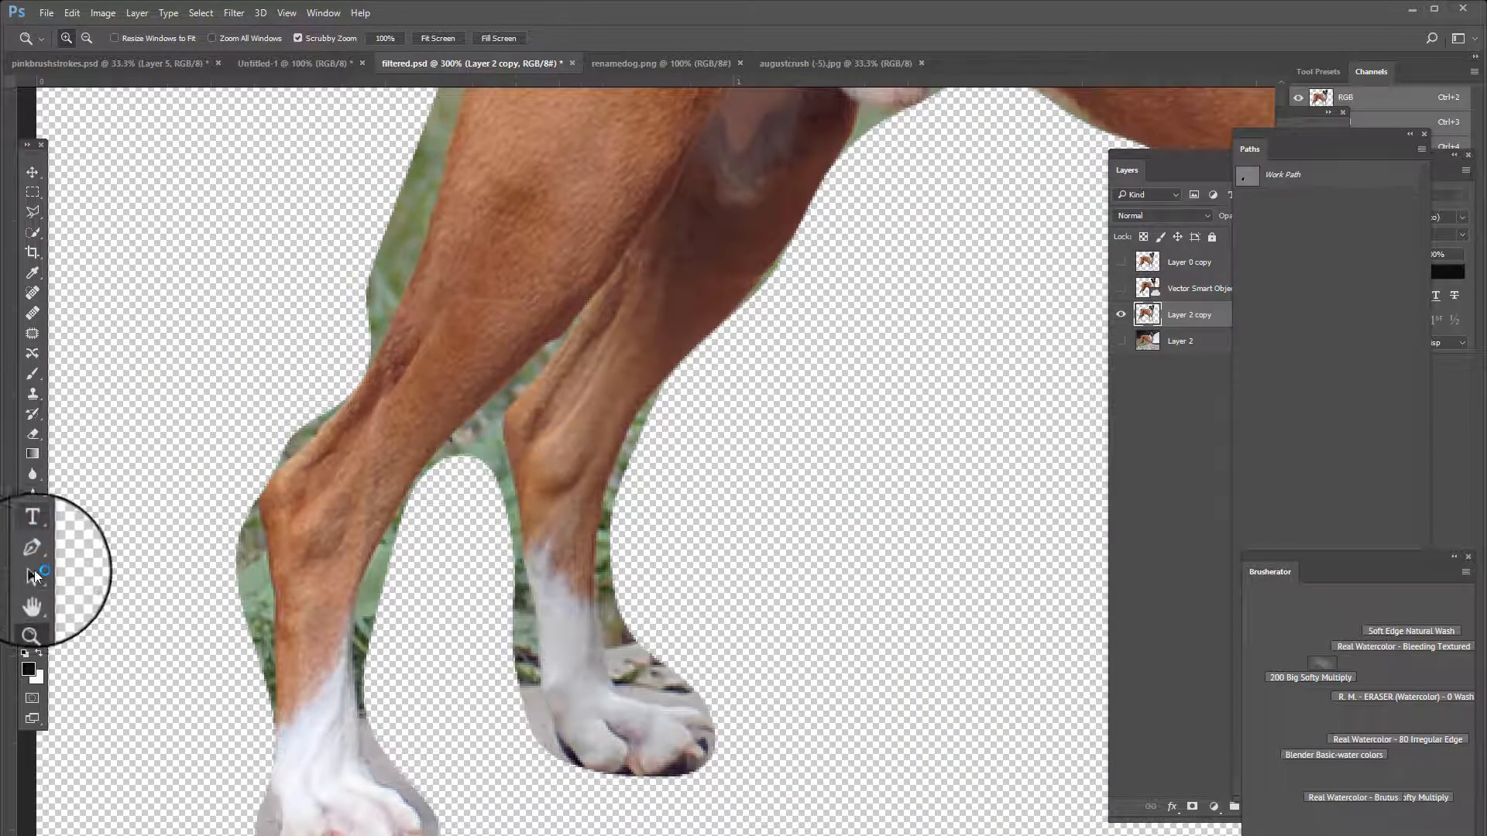
{"action": "left_click", "coordinate": [33, 557]}
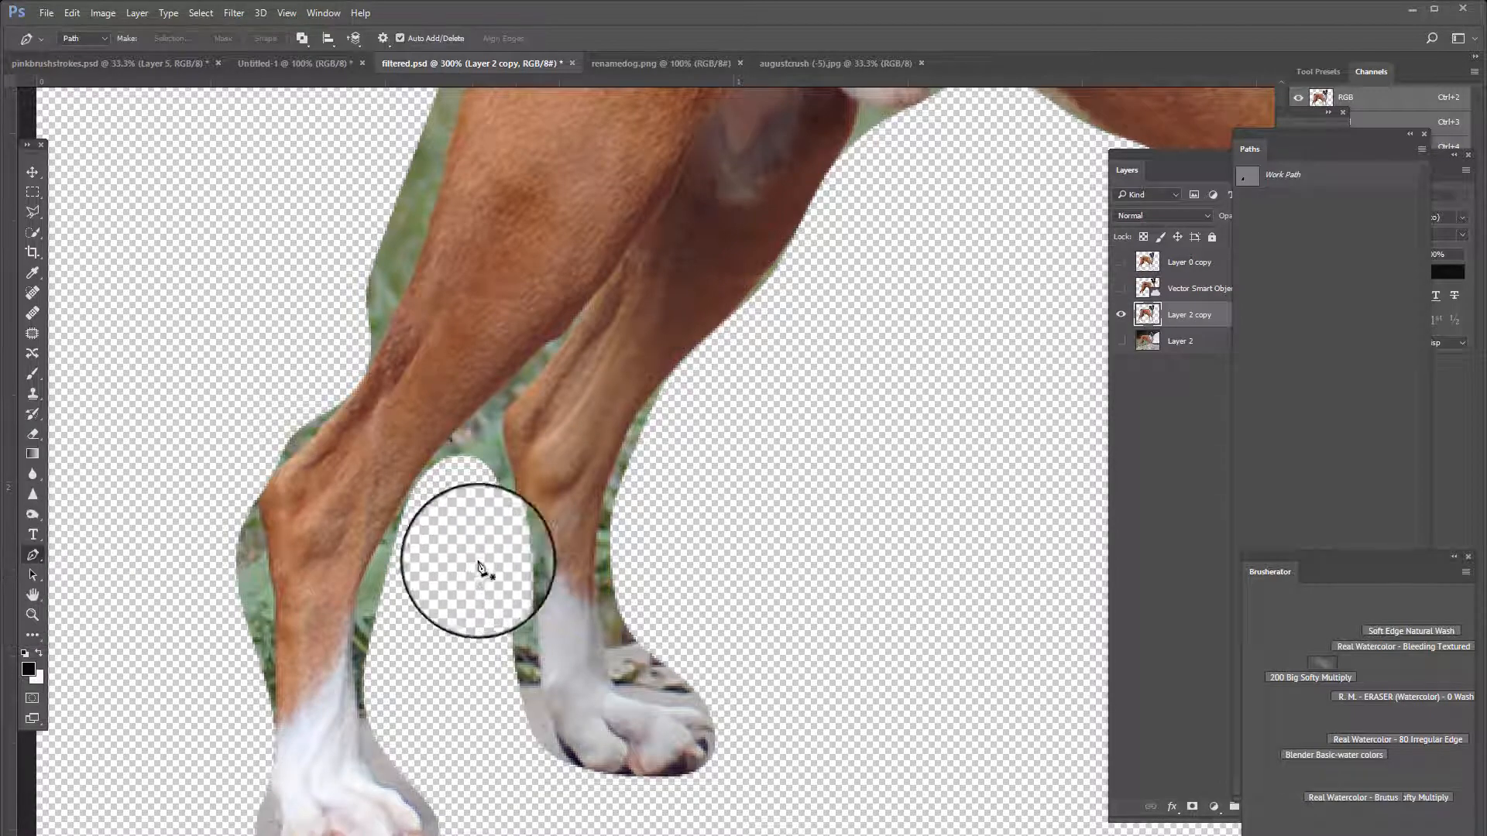
{"action": "left_click", "coordinate": [504, 421]}
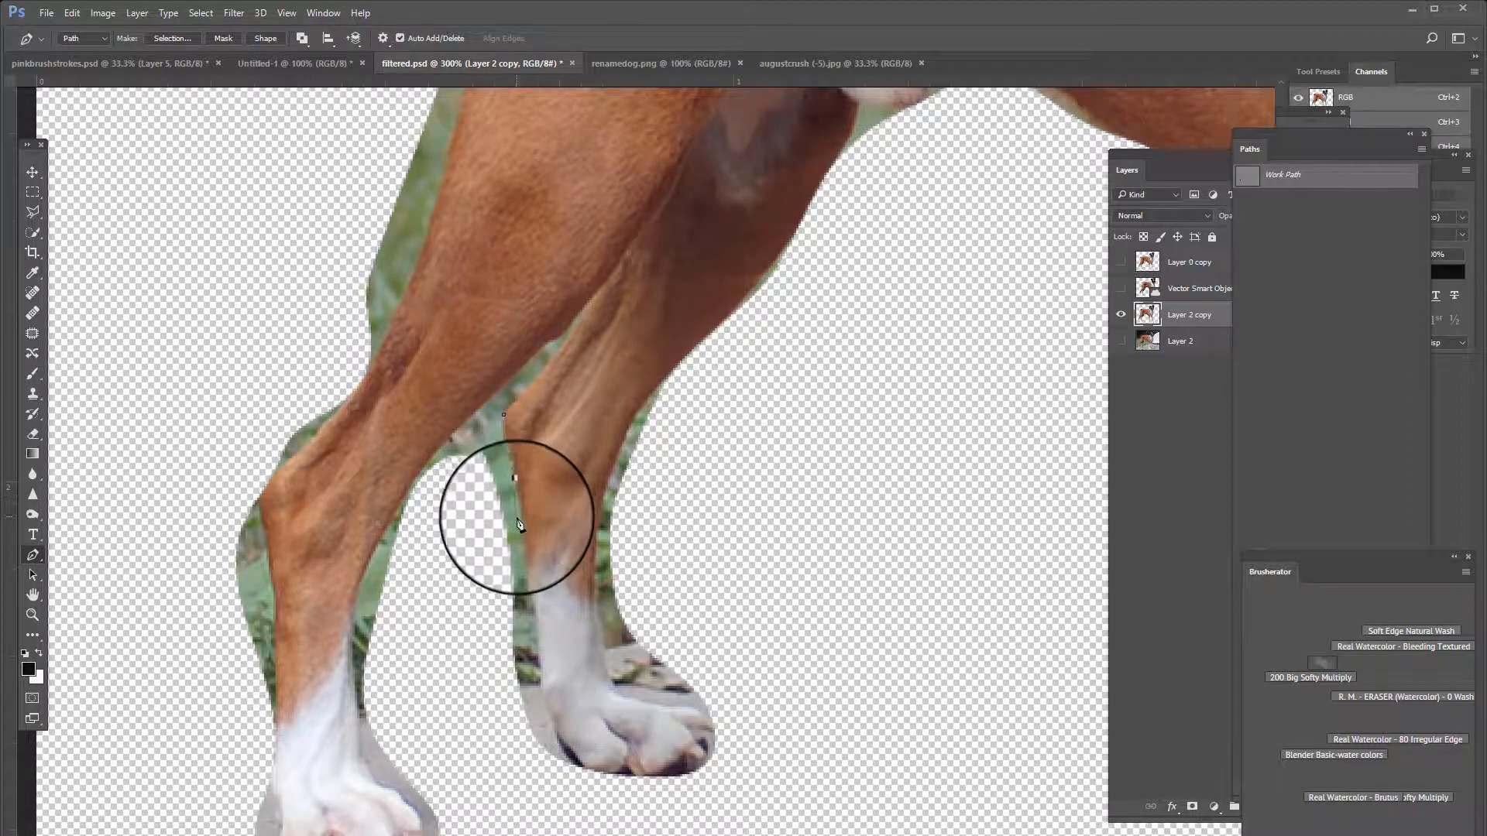
{"action": "left_click", "coordinate": [527, 576]}
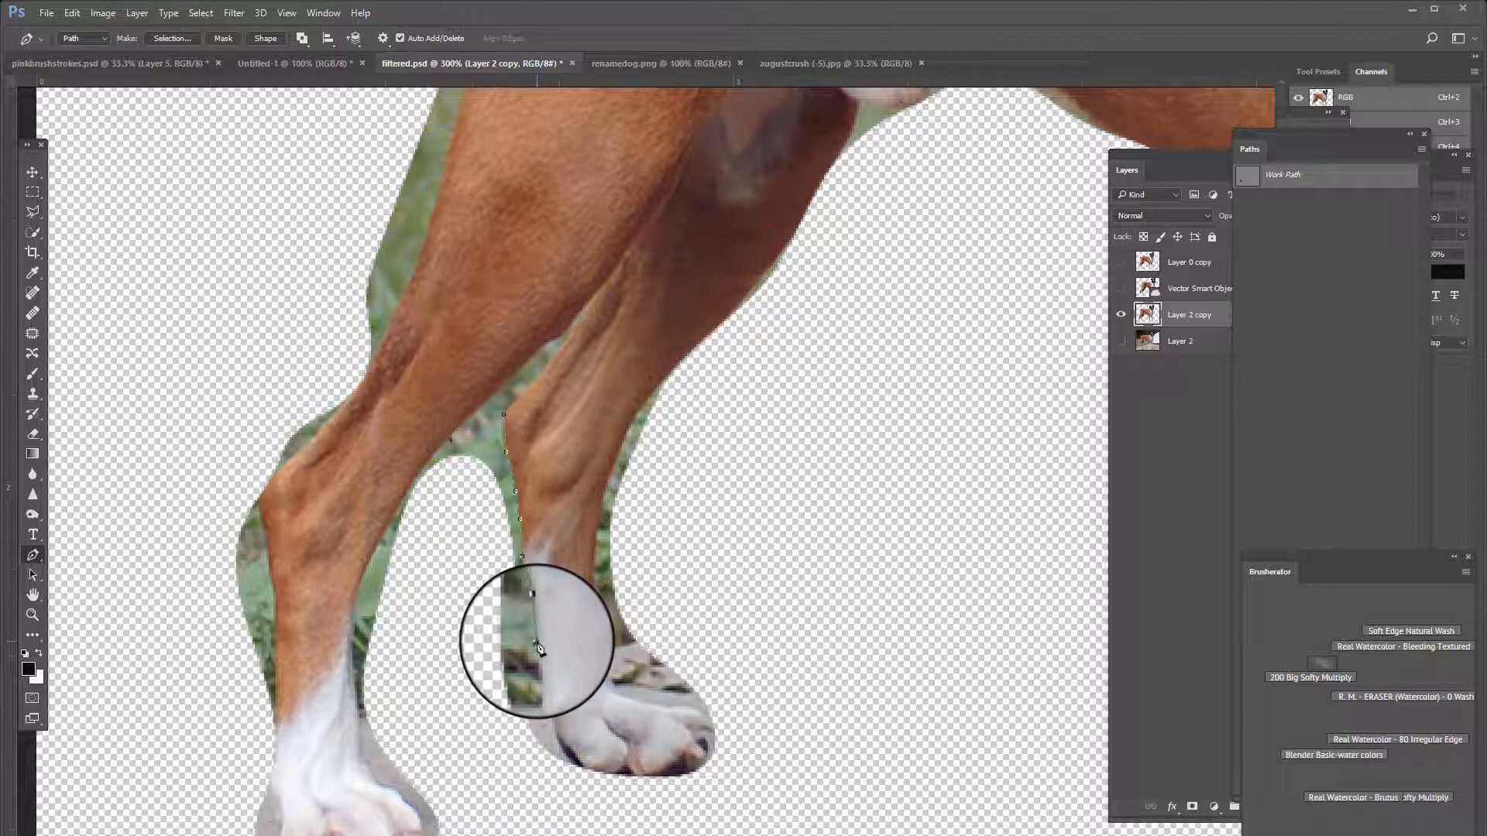
{"action": "left_click", "coordinate": [545, 699]}
{"action": "left_click", "coordinate": [550, 714]}
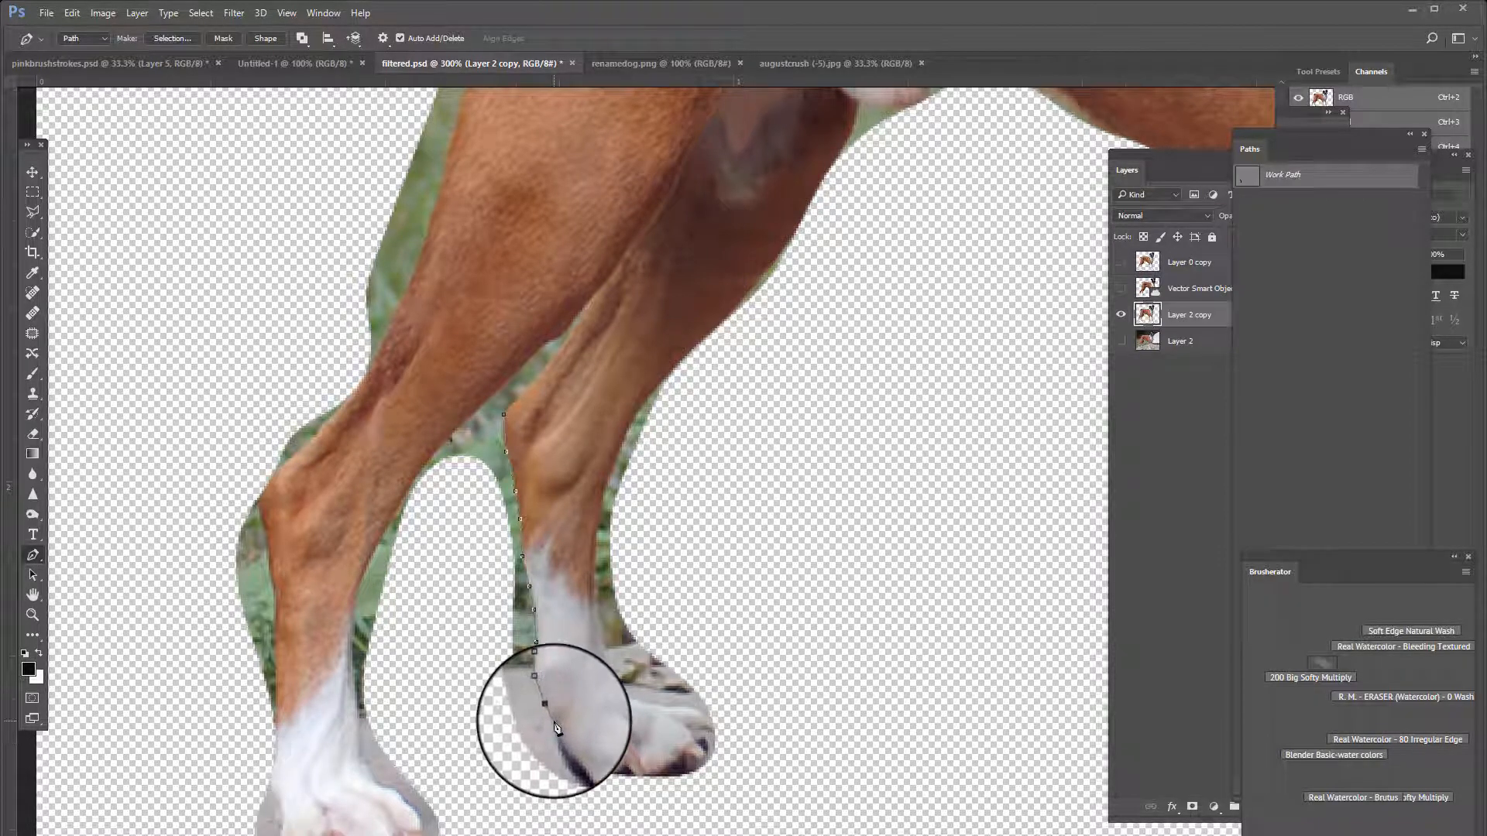
{"action": "left_click", "coordinate": [575, 767]}
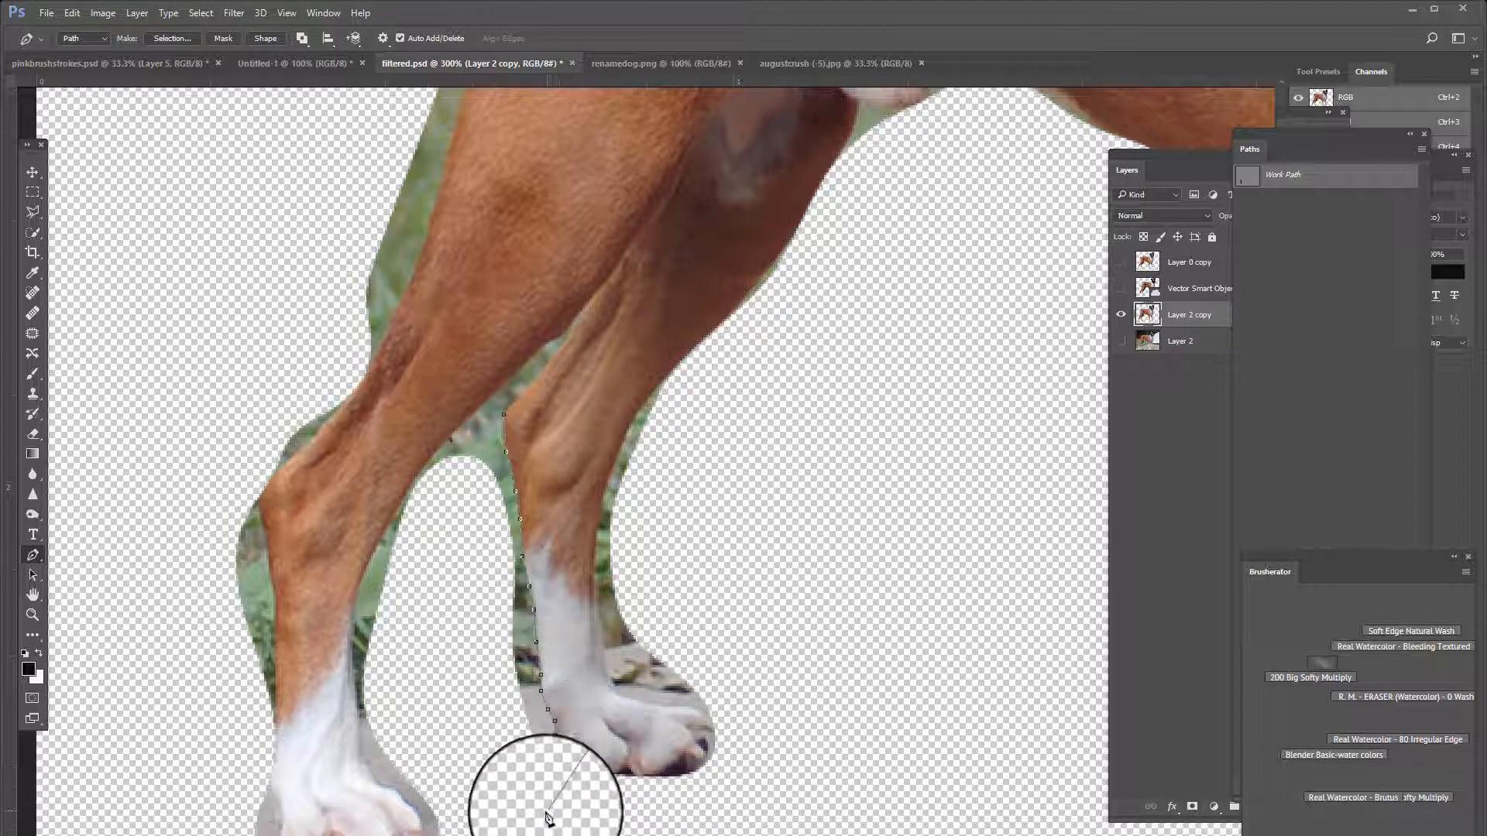
- Route the path back up through the empty gap between the hind legs and close it at the hock's starting point
{"action": "left_click_drag", "start_coordinate": [538, 813], "coordinate": [462, 741]}
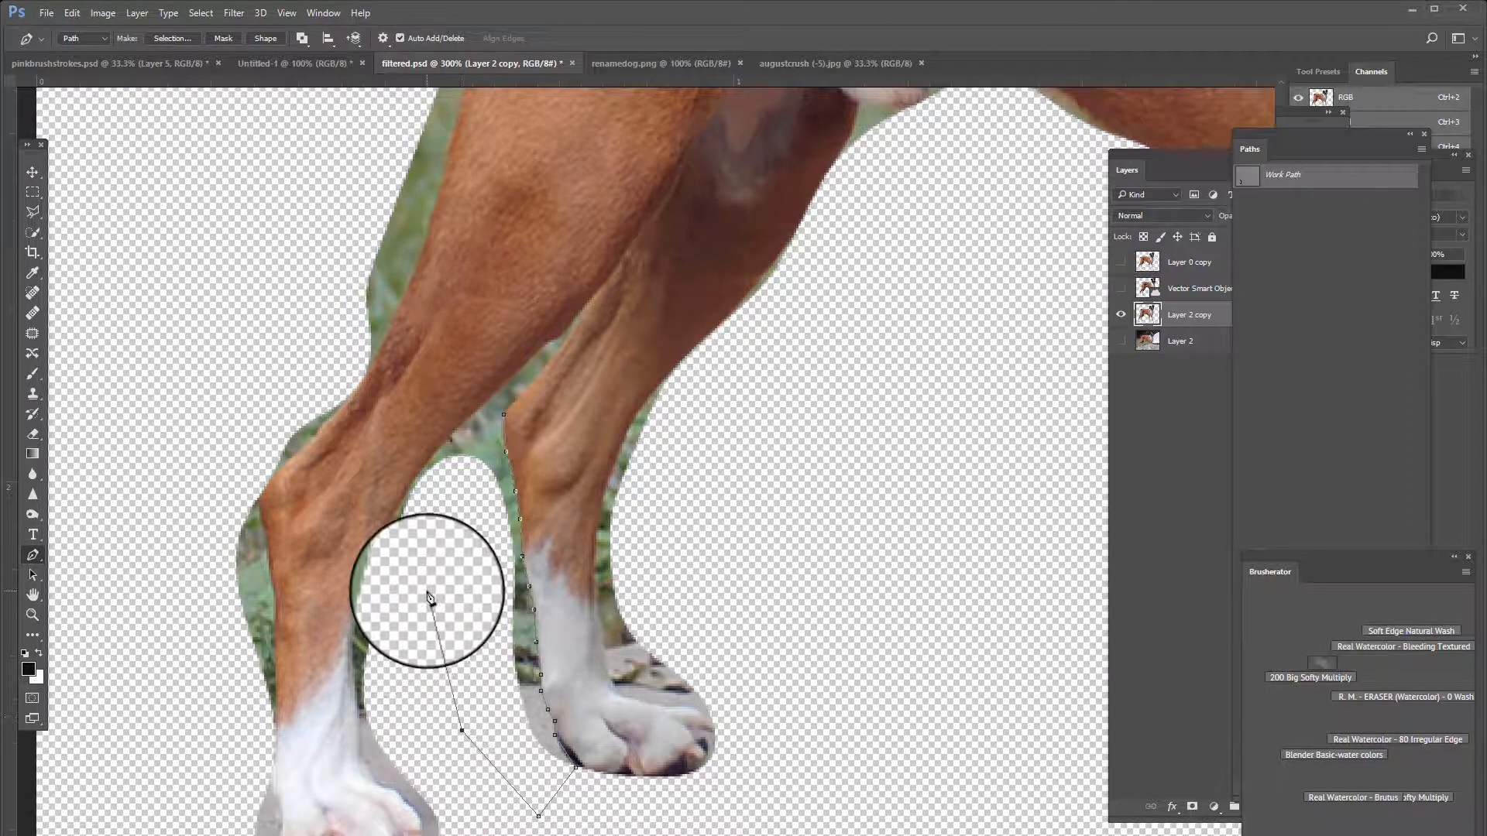
{"action": "left_click_drag", "start_coordinate": [427, 593], "coordinate": [445, 464]}
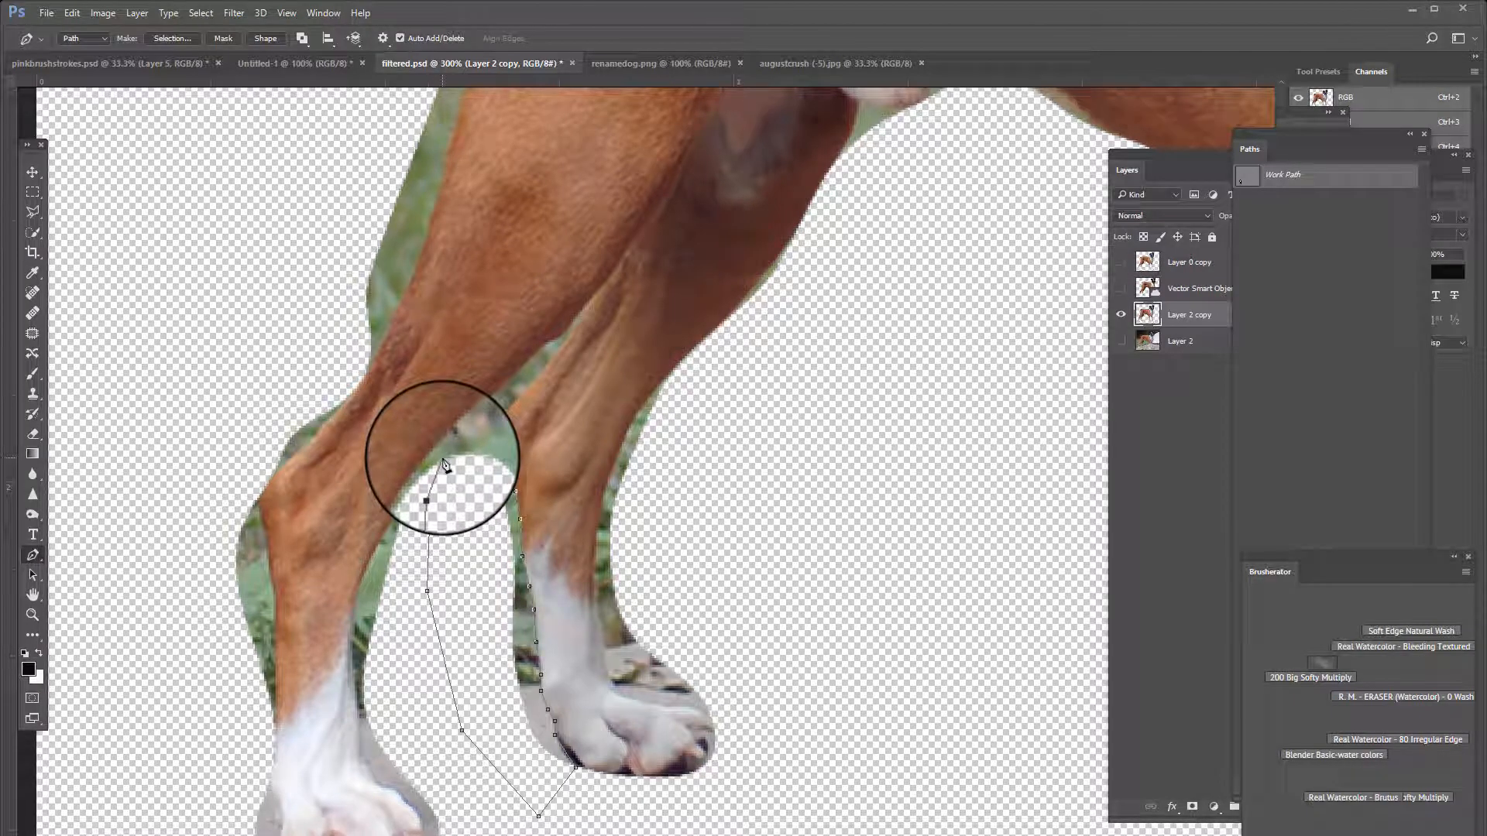
{"action": "left_click", "coordinate": [446, 449]}
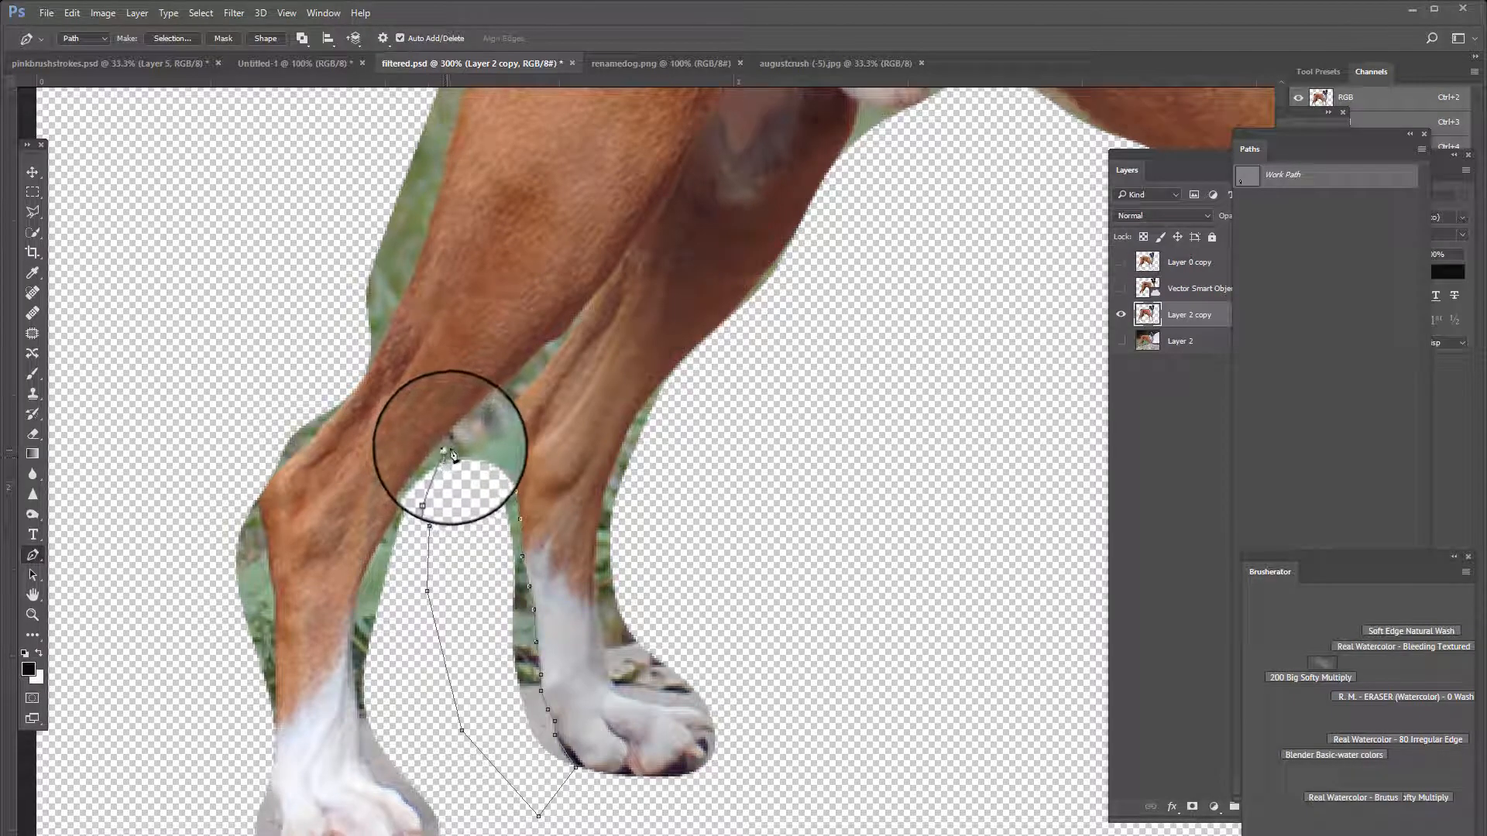
{"action": "left_click", "coordinate": [470, 411]}
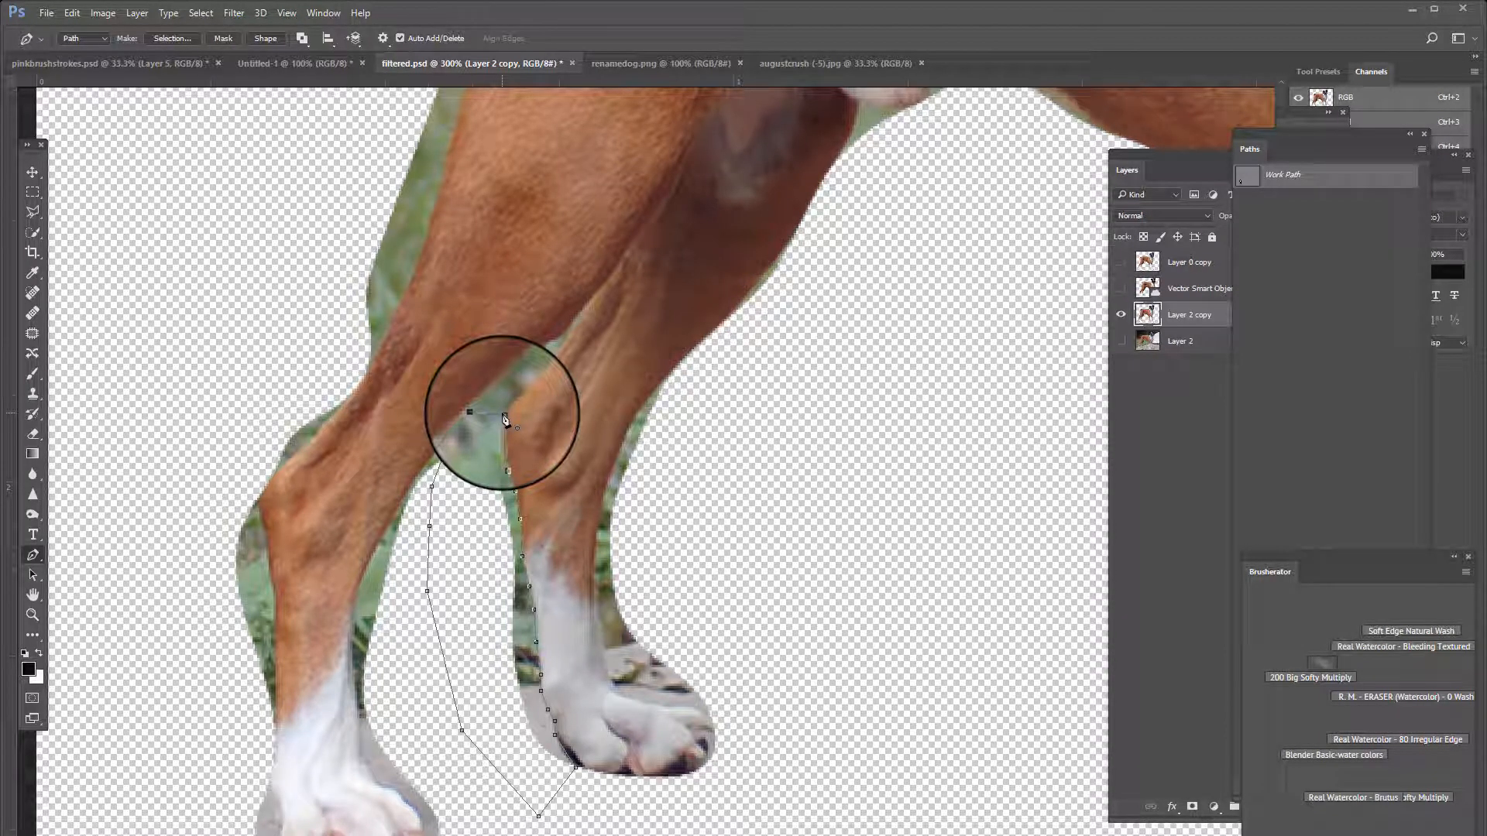
{"action": "left_click", "coordinate": [506, 416]}
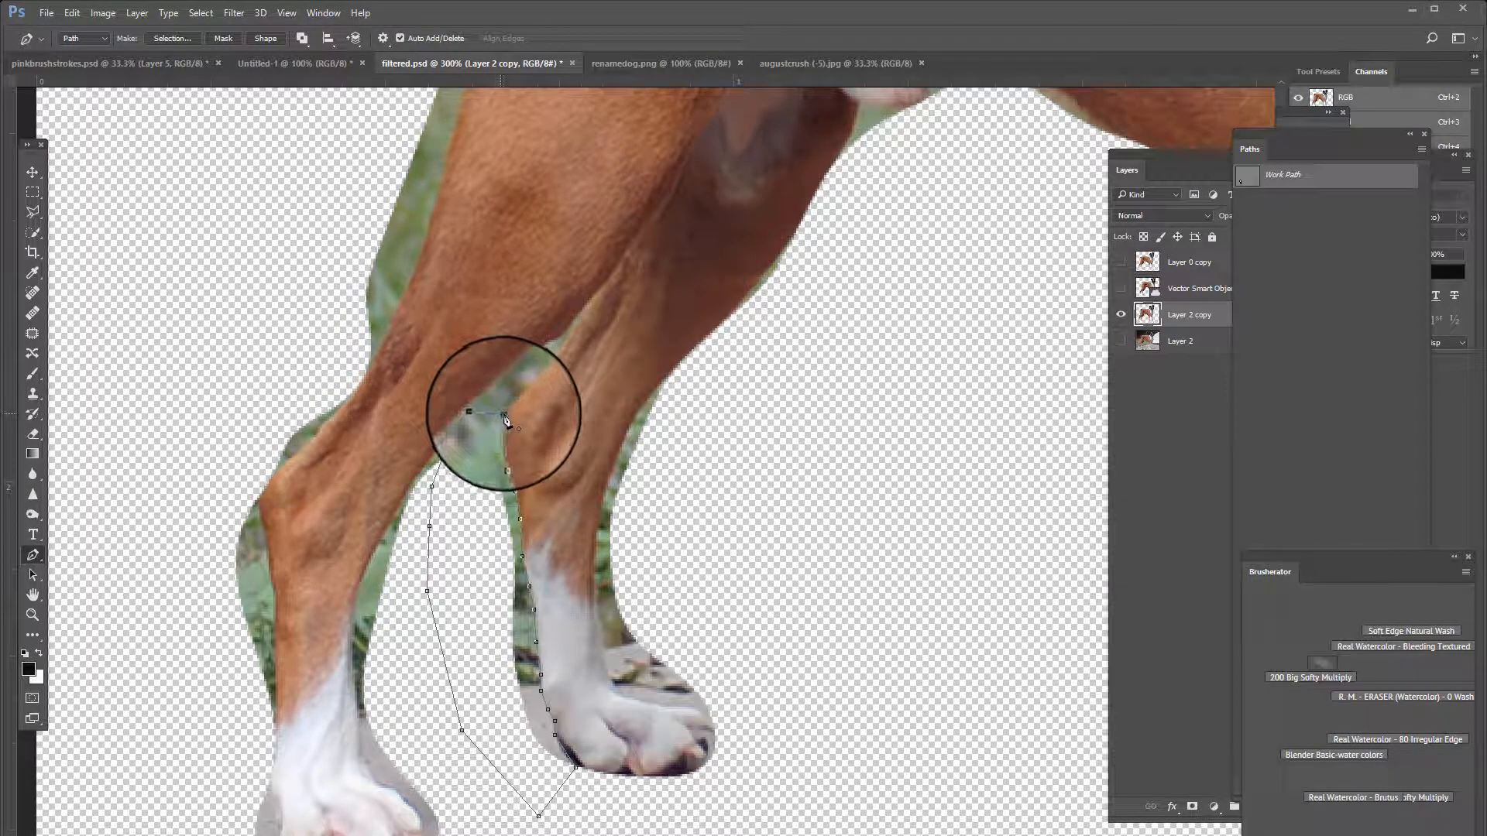
{"action": "left_click", "coordinate": [504, 416]}
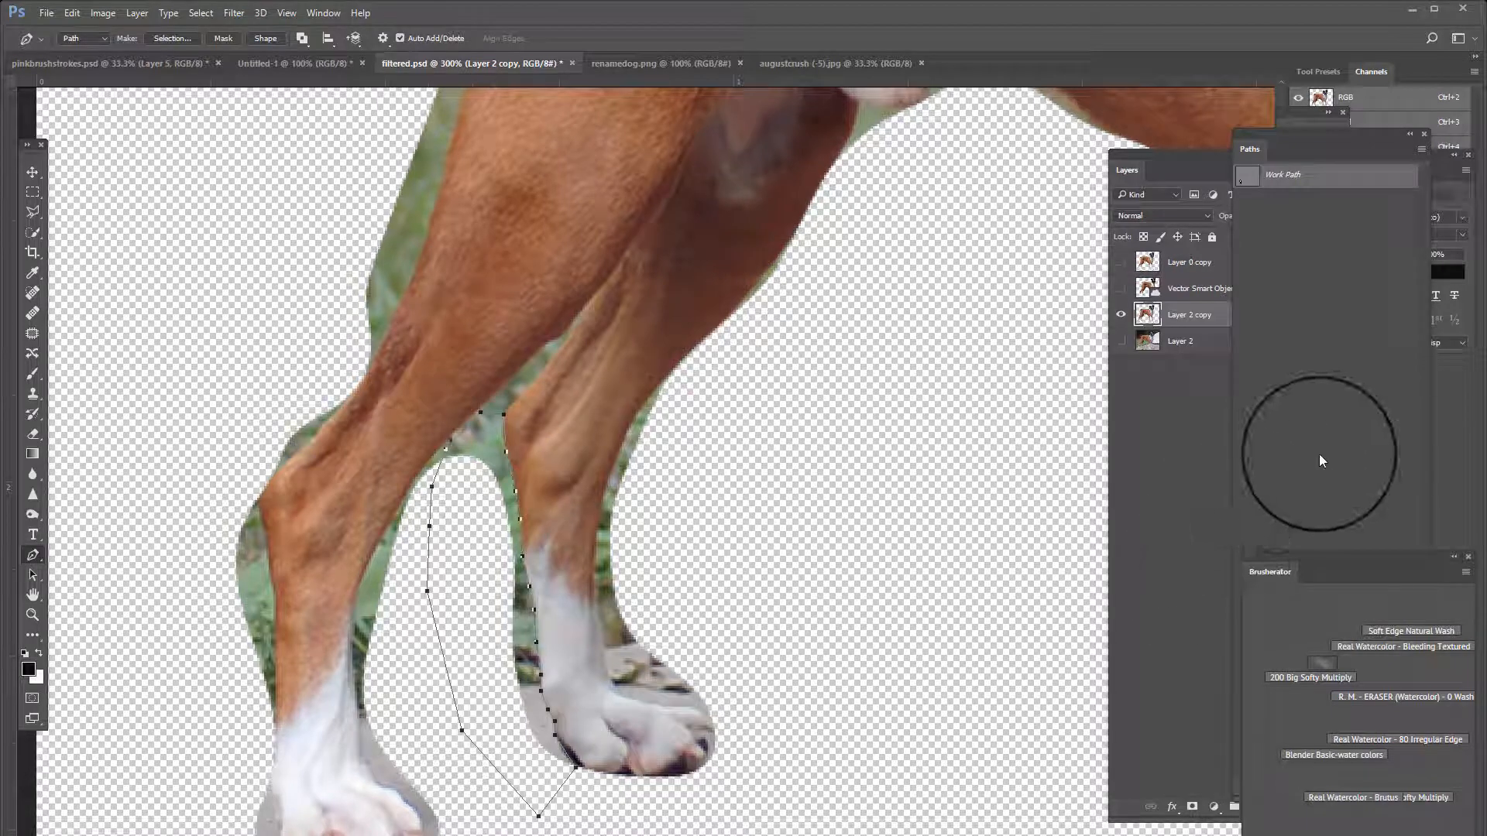
- Close the Brusherator panel covering the lower part of the Paths panel
{"action": "mouse_move", "coordinate": [1336, 559]}
{"action": "left_mouse_down"}
{"action": "mouse_move", "coordinate": [1282, 579]}
{"action": "mouse_move", "coordinate": [1246, 617]}
{"action": "left_mouse_up"}
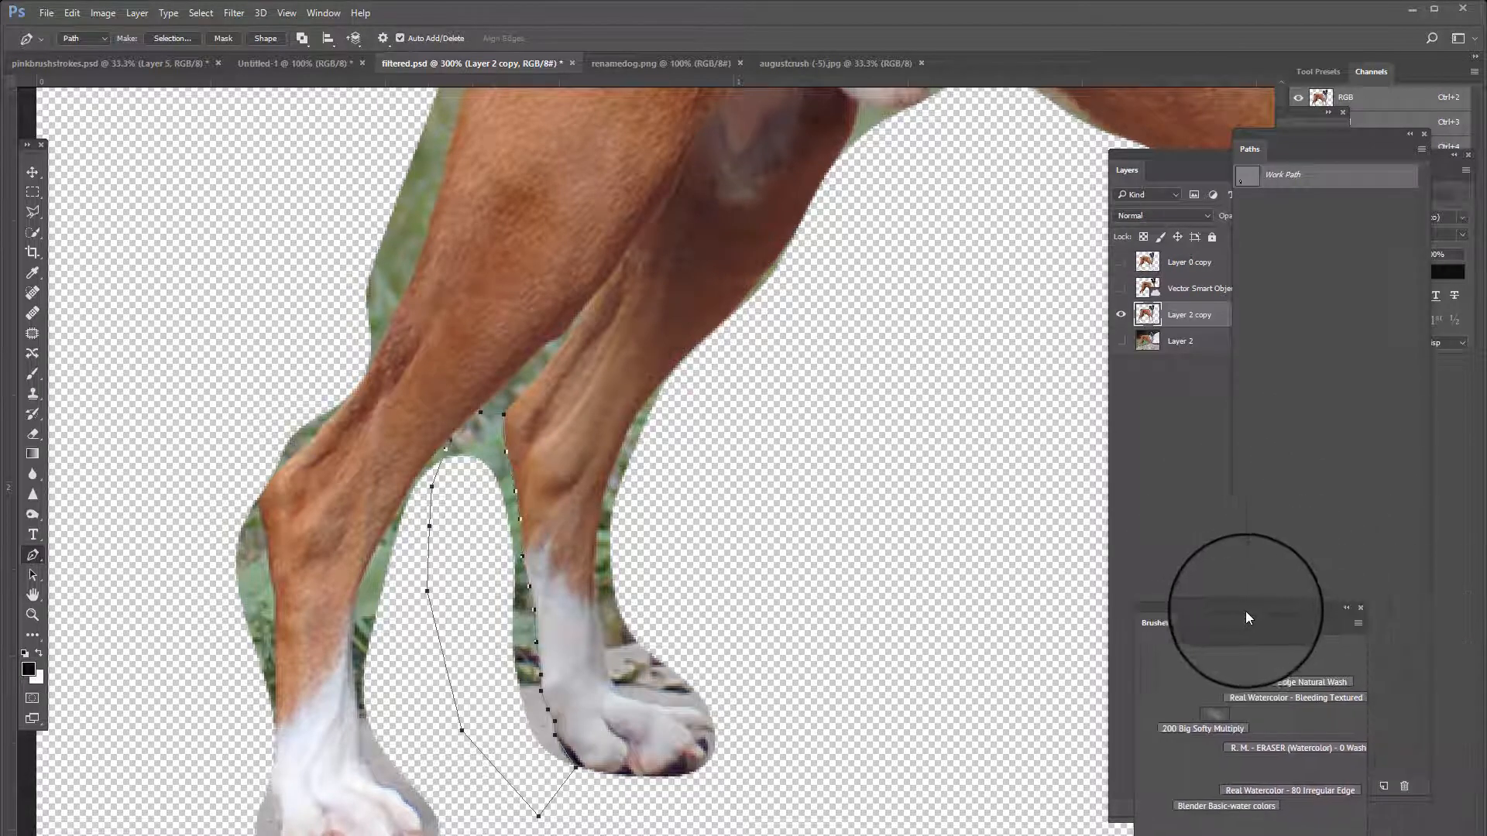
{"action": "left_click", "coordinate": [1361, 607]}
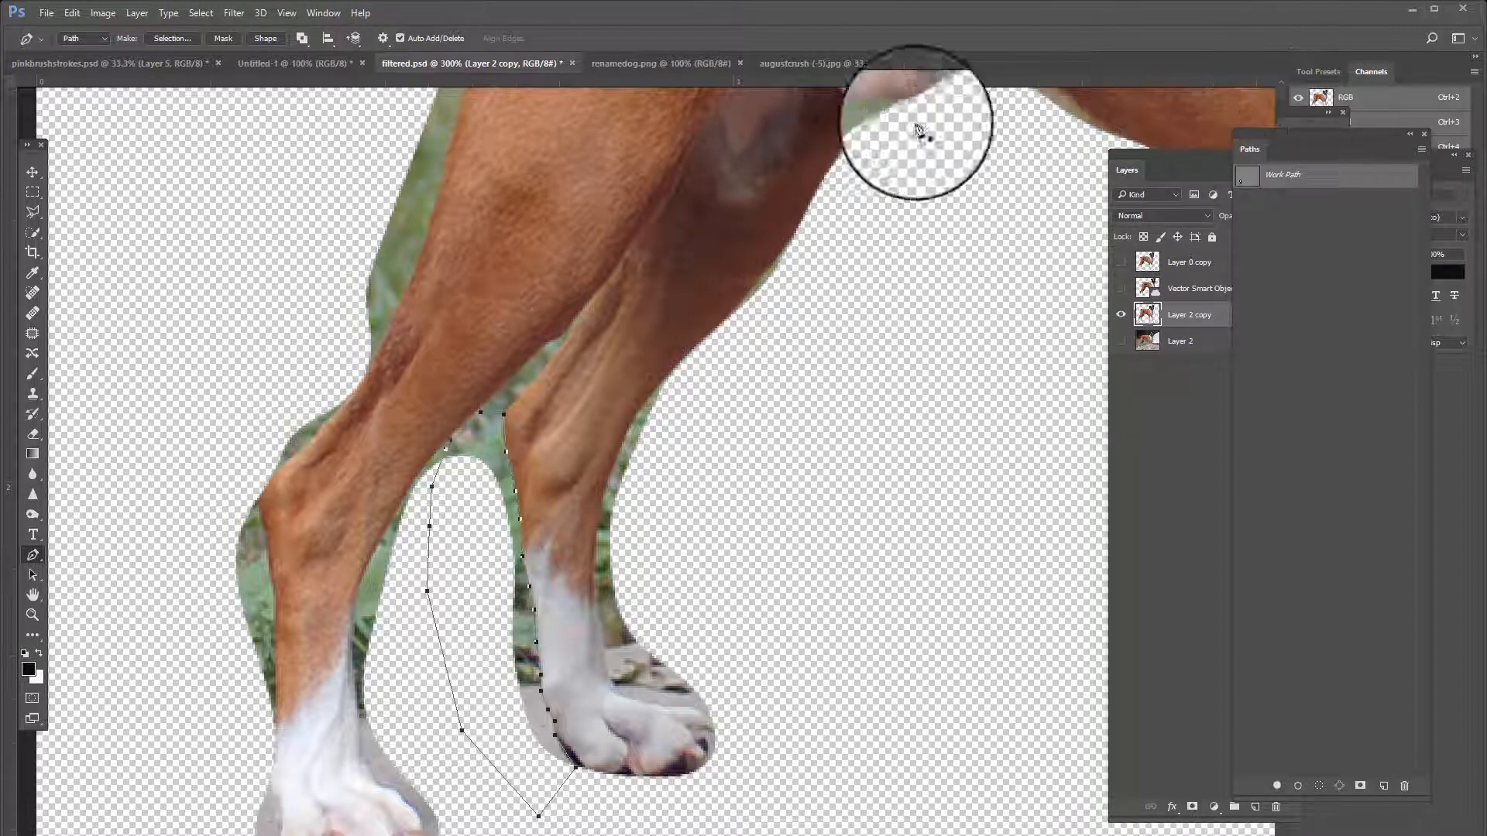
{"action": "left_click", "coordinate": [323, 12]}
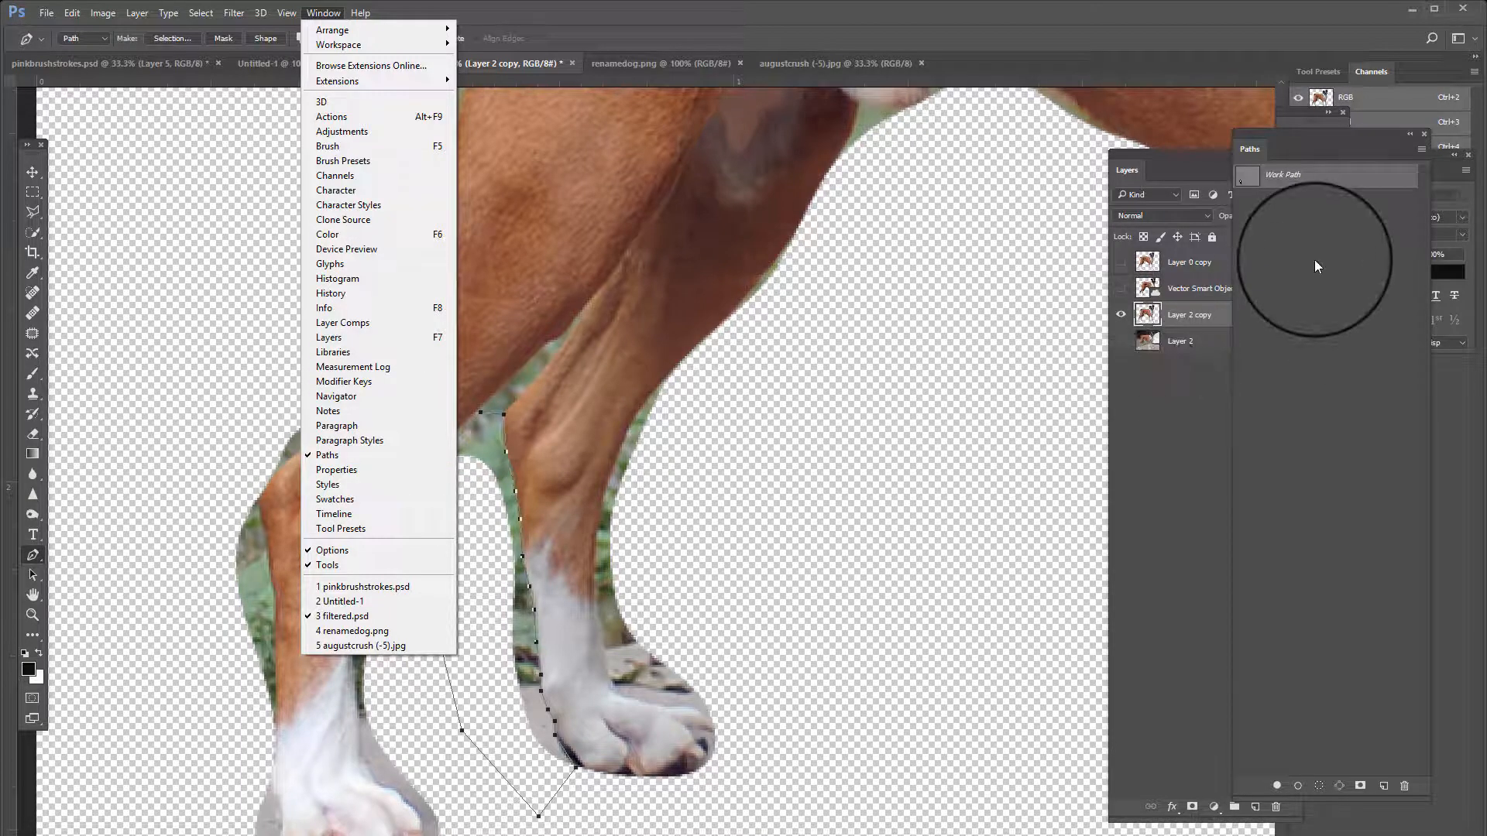
{"action": "left_click", "coordinate": [1314, 259]}
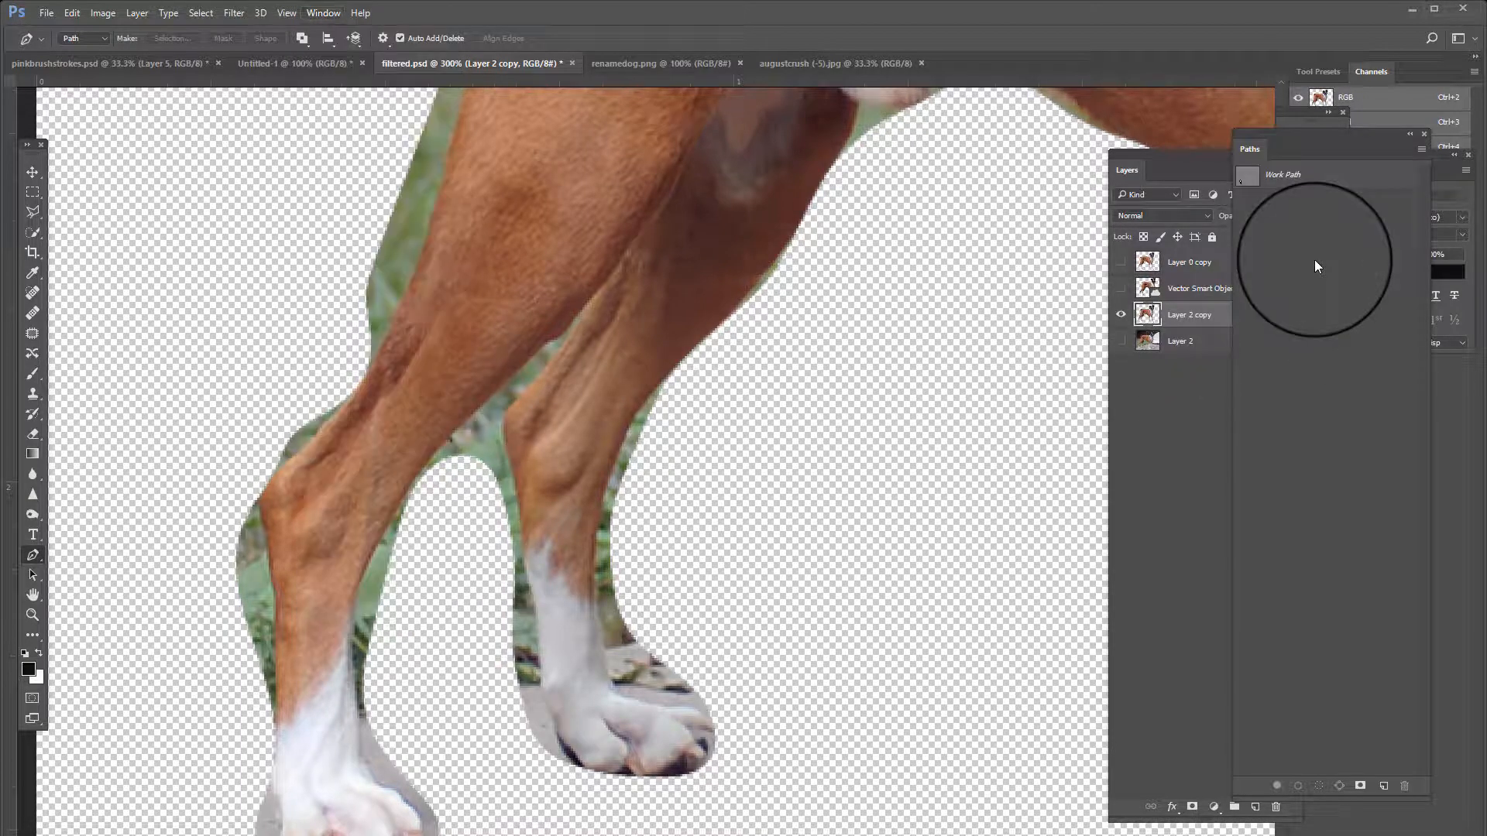
- Load the Work Path as a selection, delete the leftover background inside it between the hind legs, and deselect
{"action": "left_click", "coordinate": [1319, 183]}
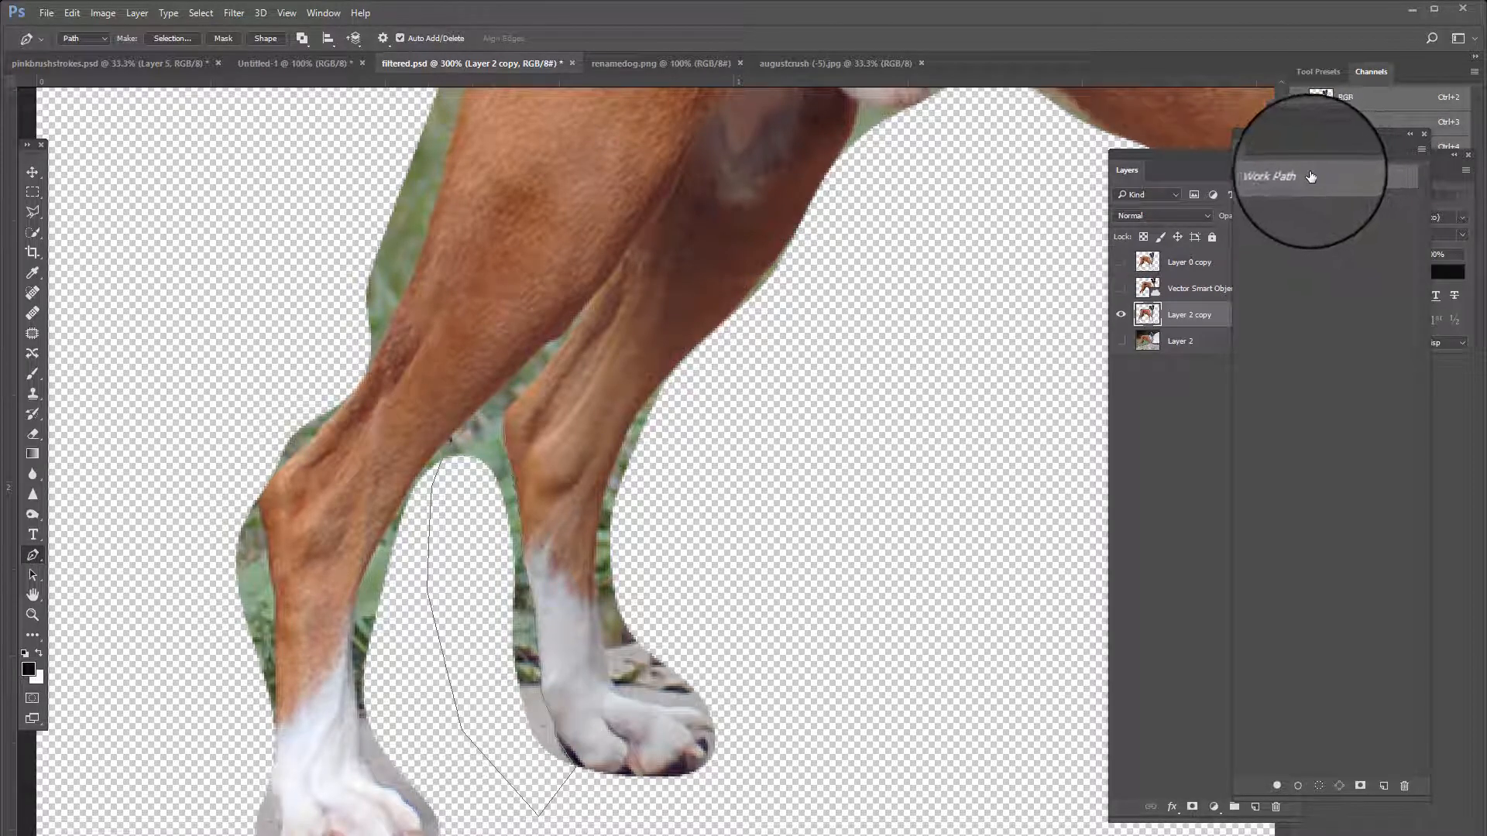
{"action": "left_click", "coordinate": [1319, 788]}
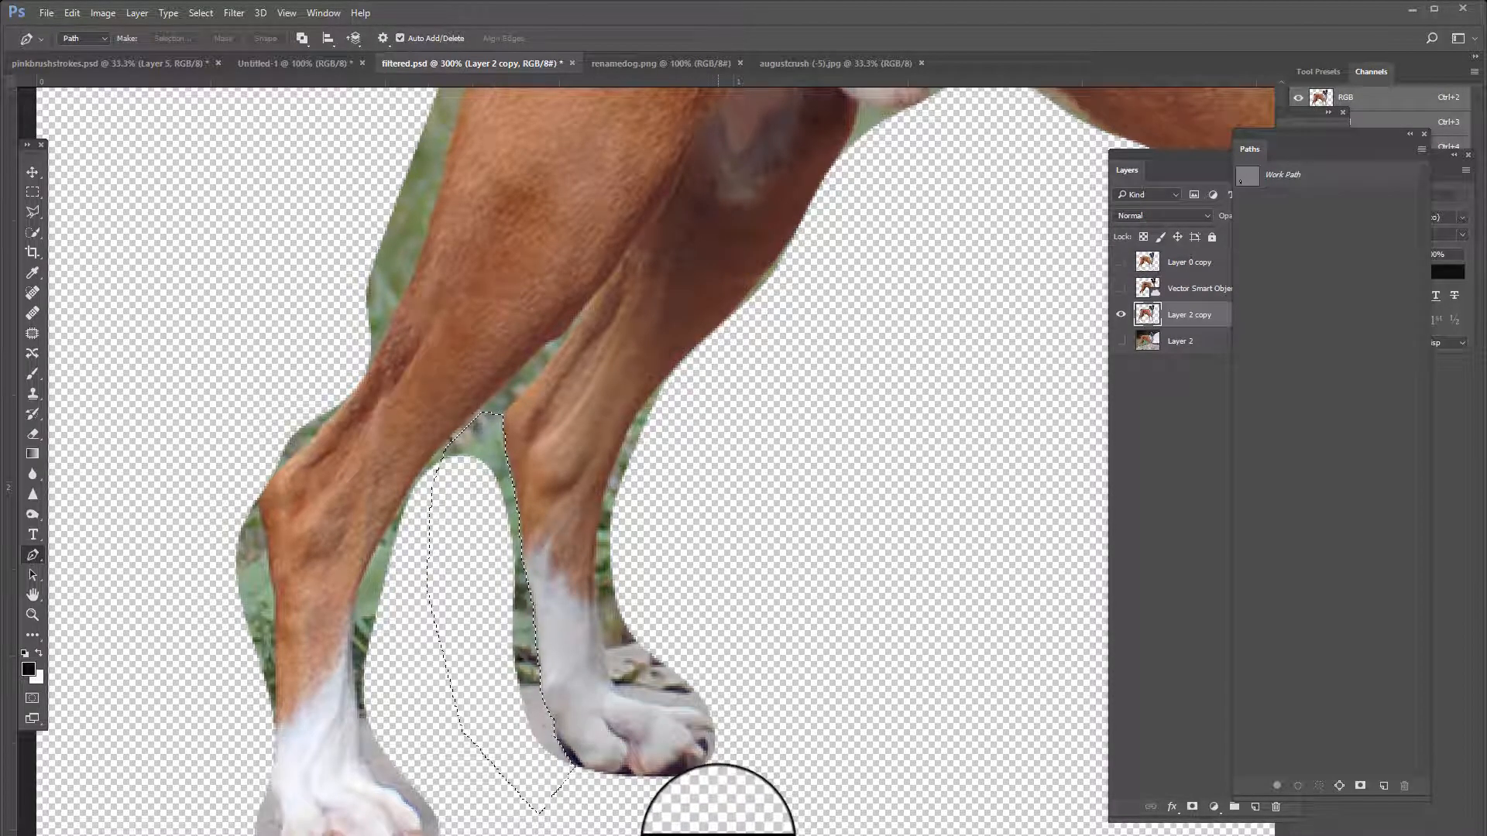
{"action": "key", "text": "Delete"}
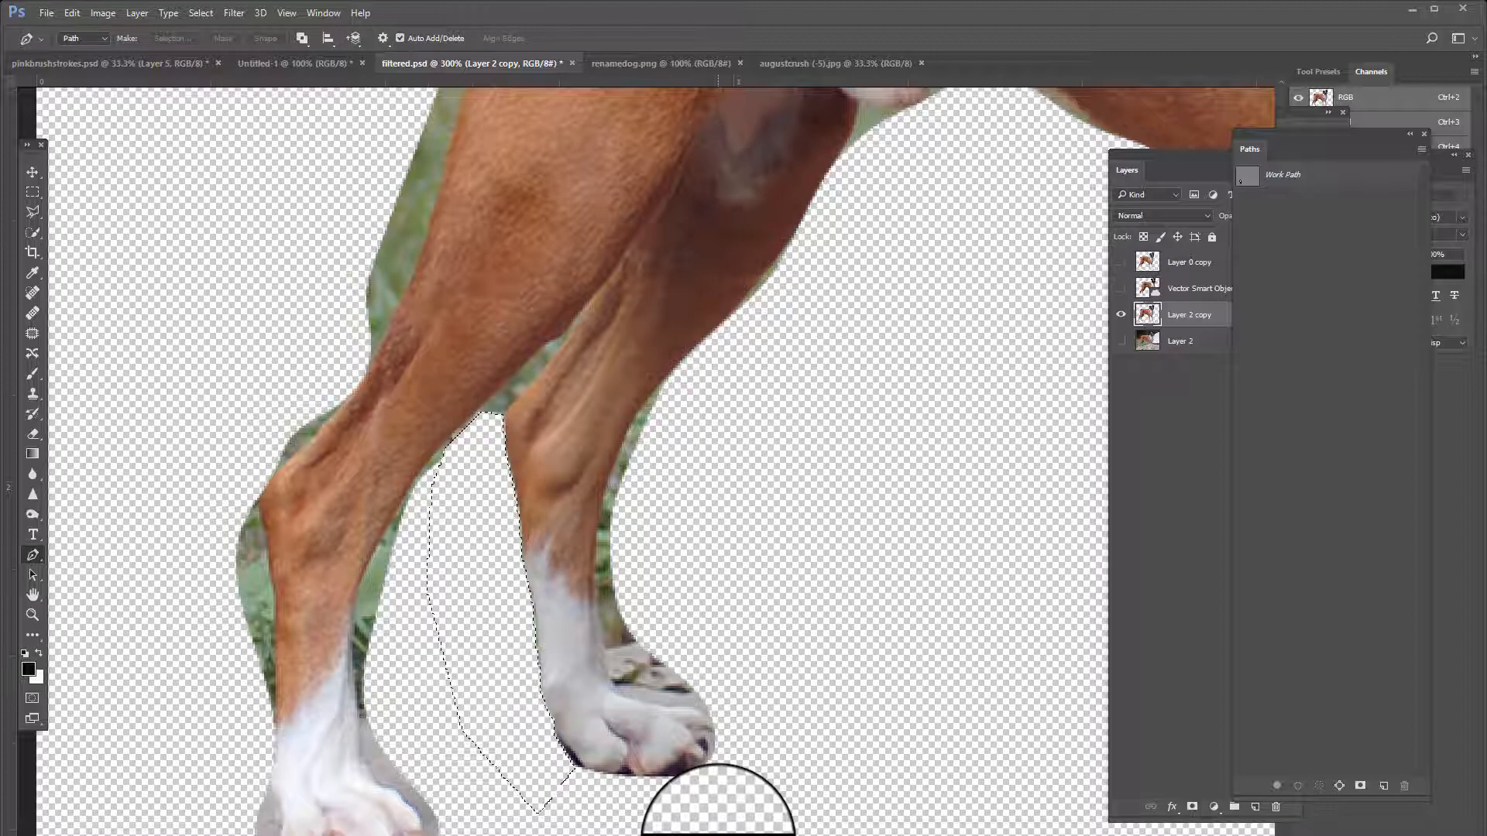
{"action": "key", "text": "ctrl+d"}
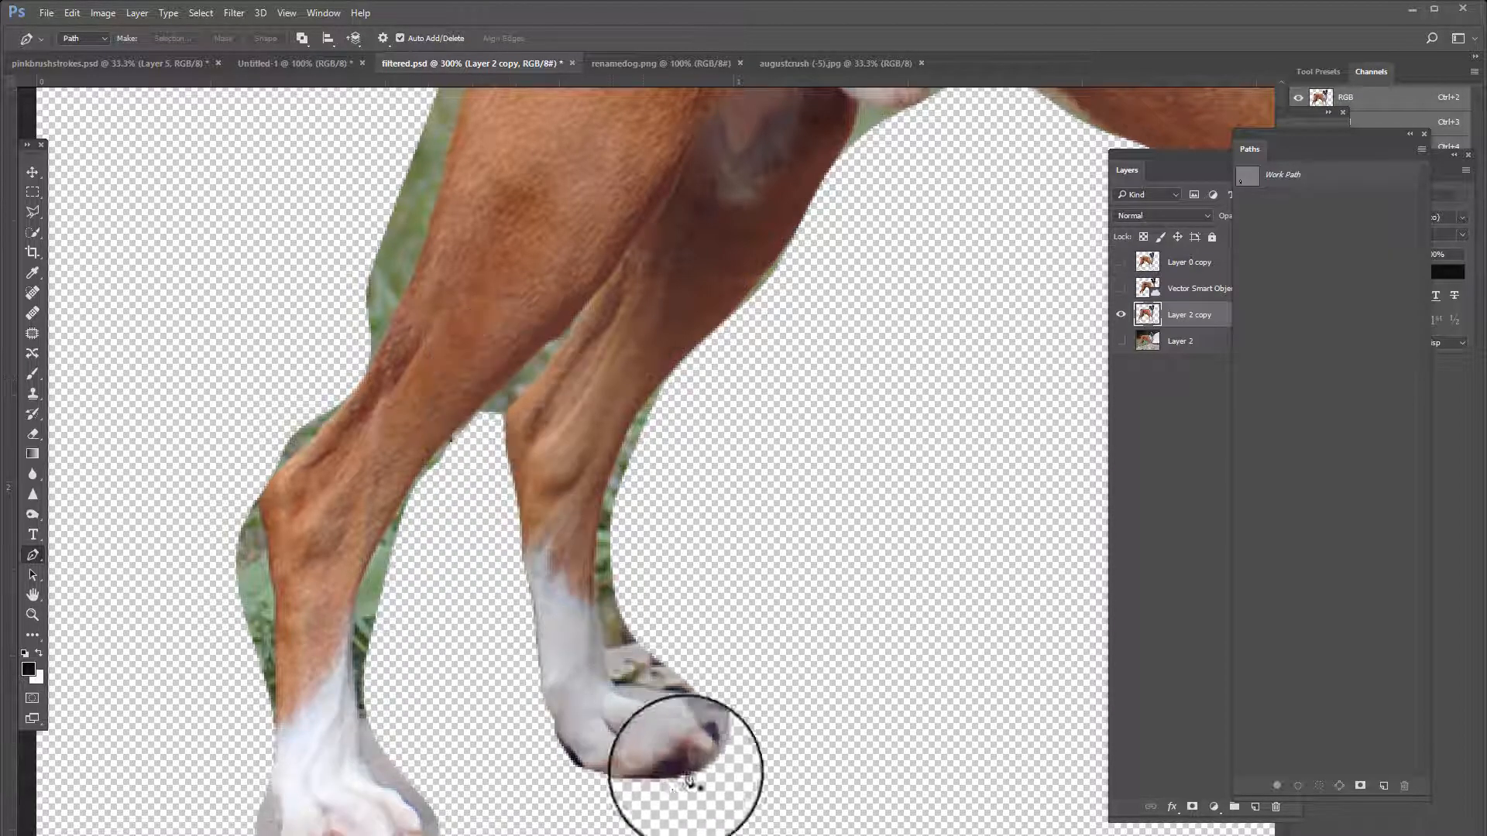
- Trace a Pen path from the tip of the far hind paw over its upper edge and up the leg's front edge to the thigh
{"action": "left_click", "coordinate": [715, 731]}
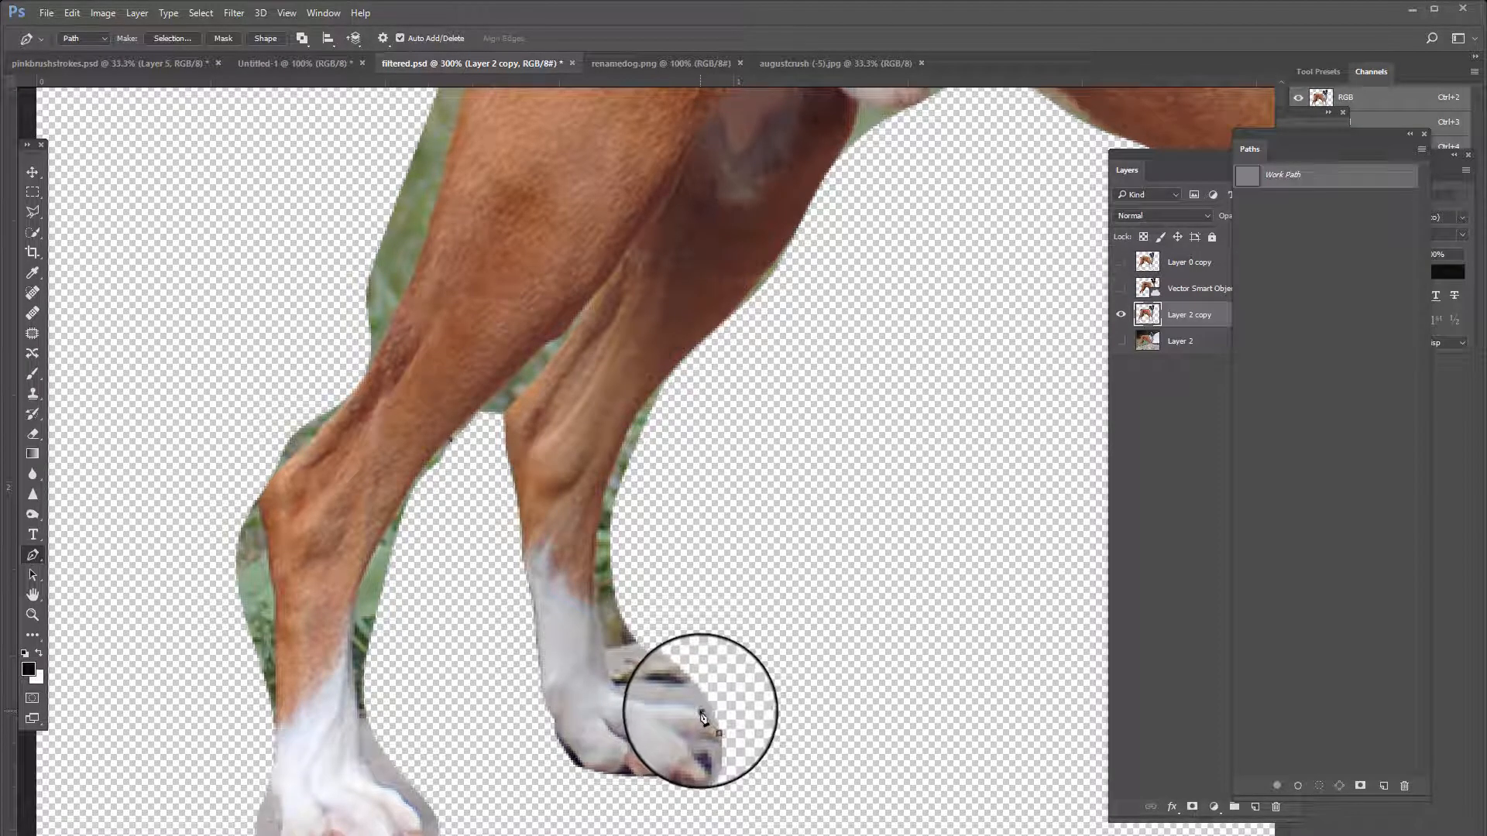
{"action": "left_click", "coordinate": [684, 707]}
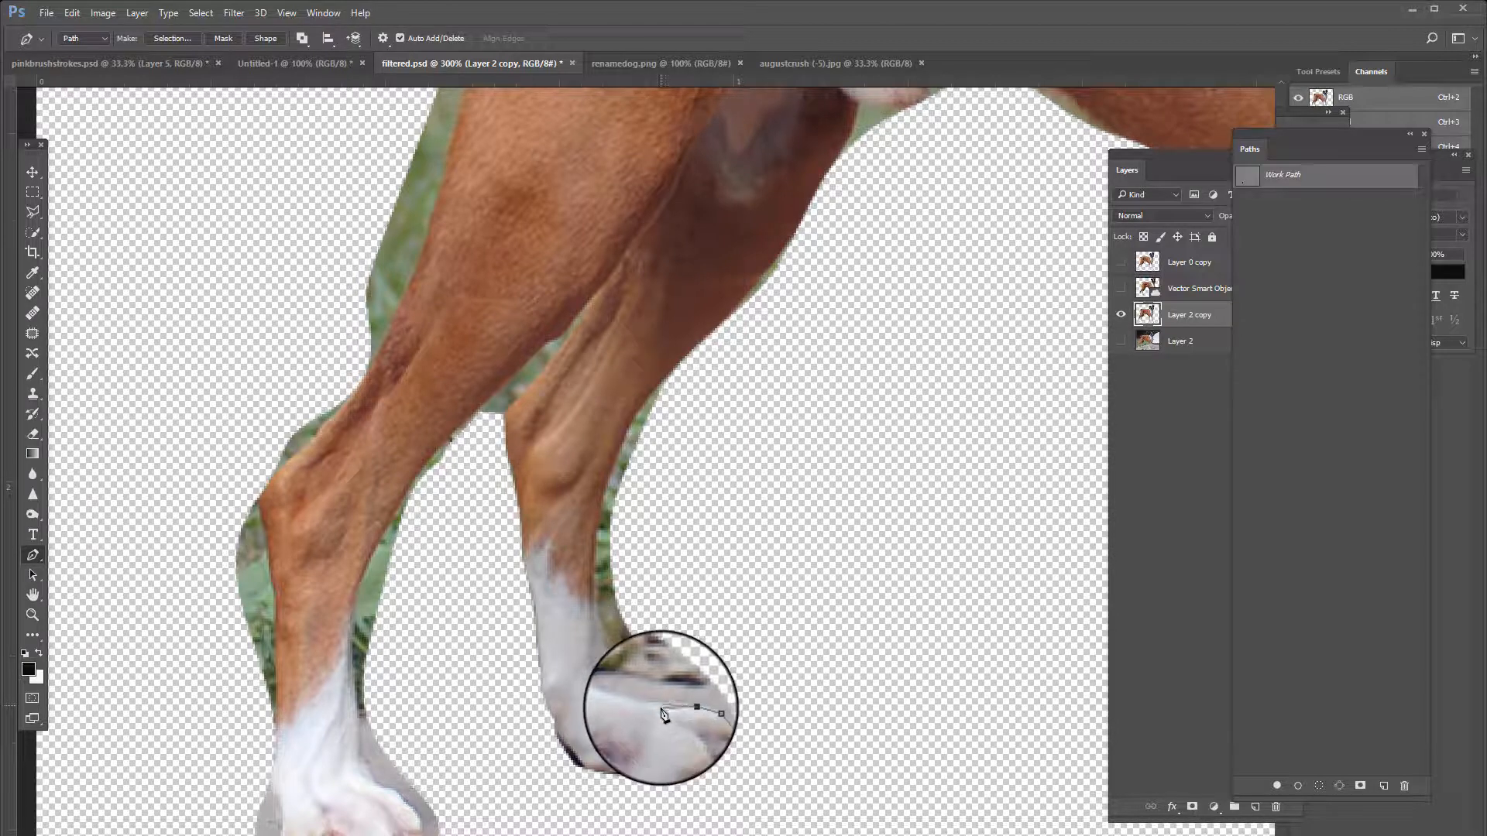
{"action": "left_click", "coordinate": [656, 705]}
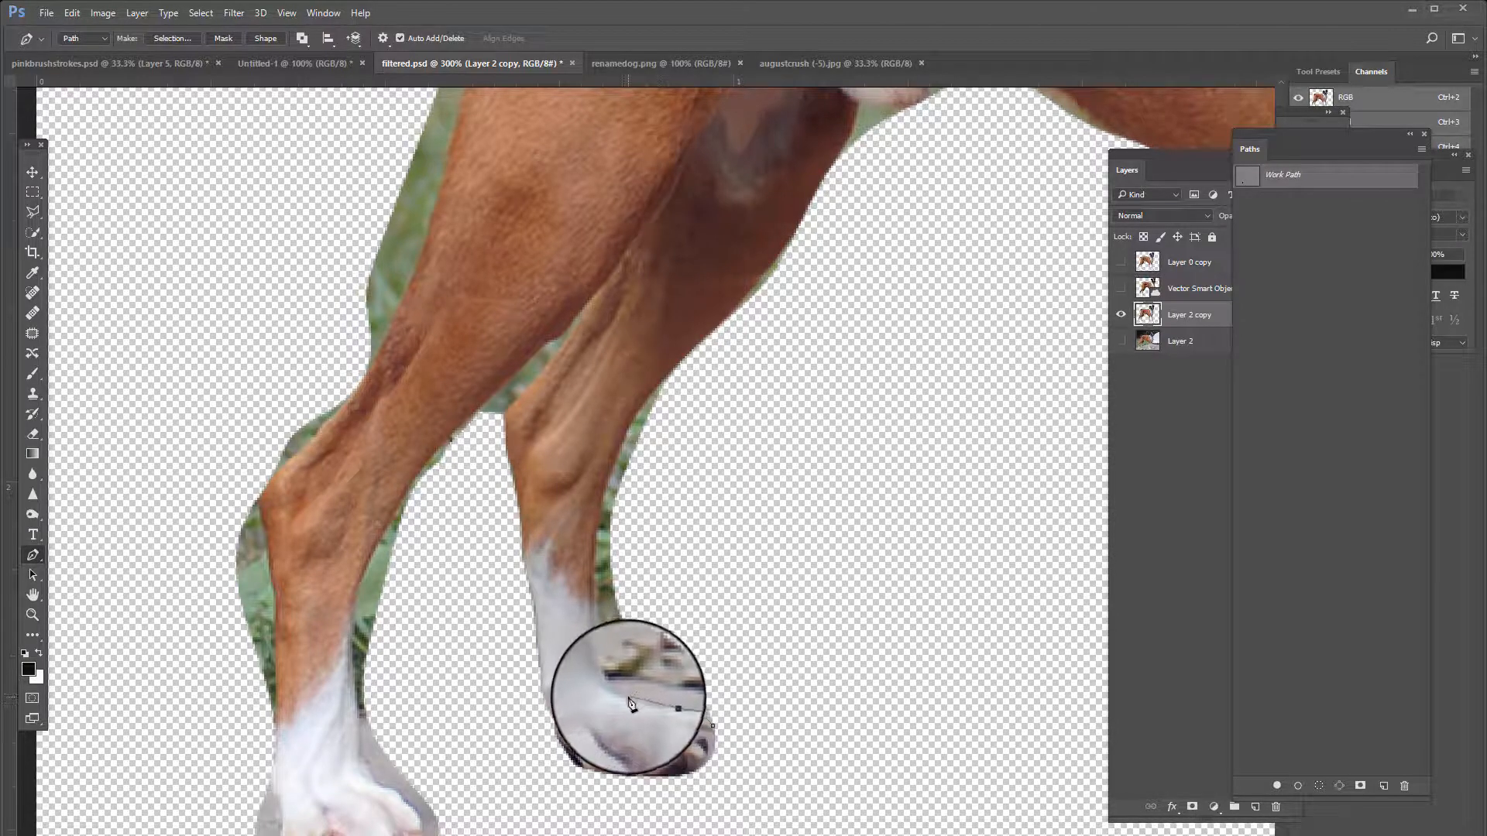
{"action": "left_click", "coordinate": [632, 703]}
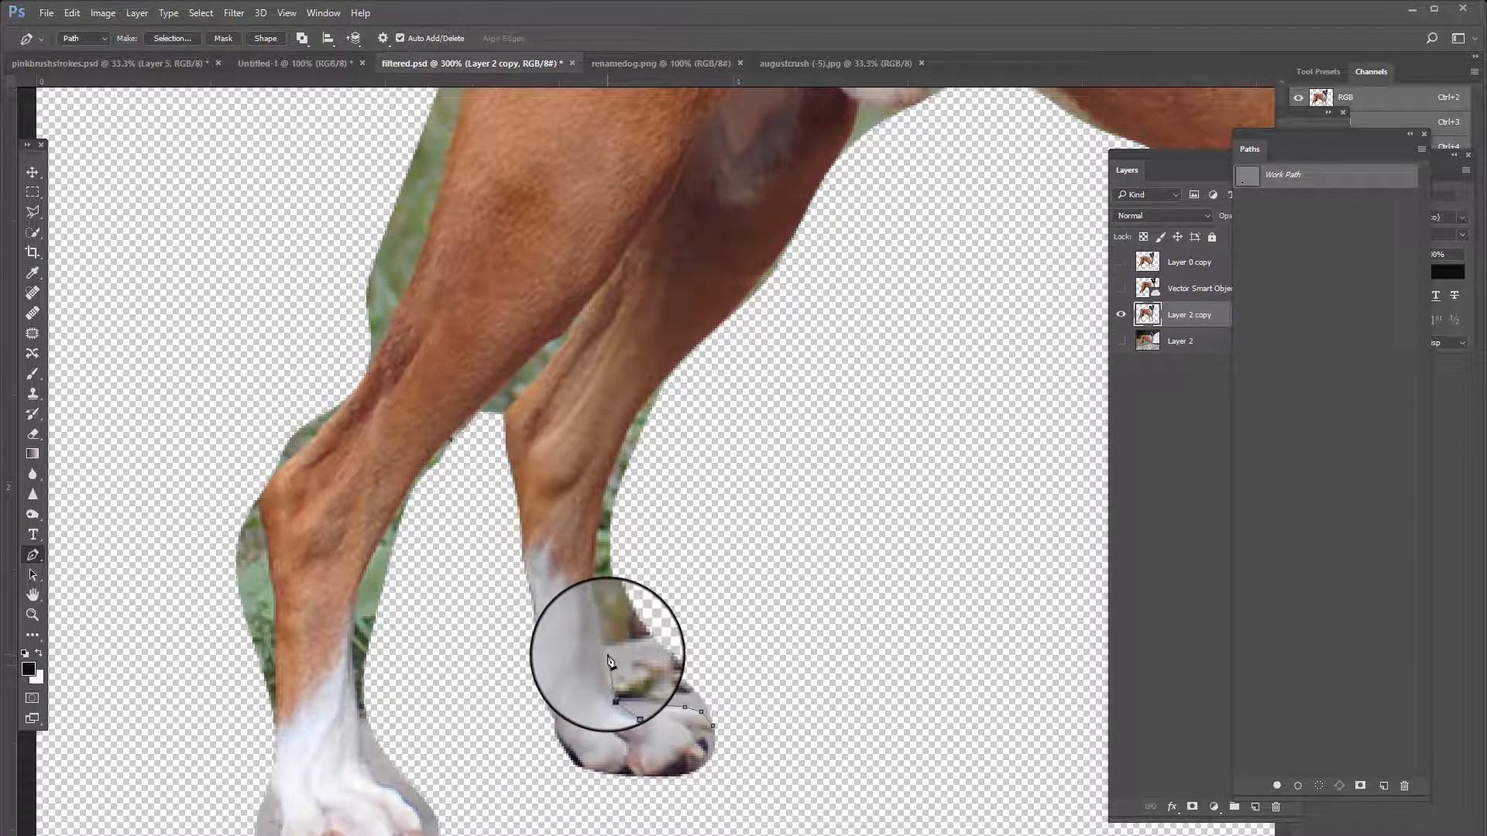
{"action": "left_click", "coordinate": [602, 624]}
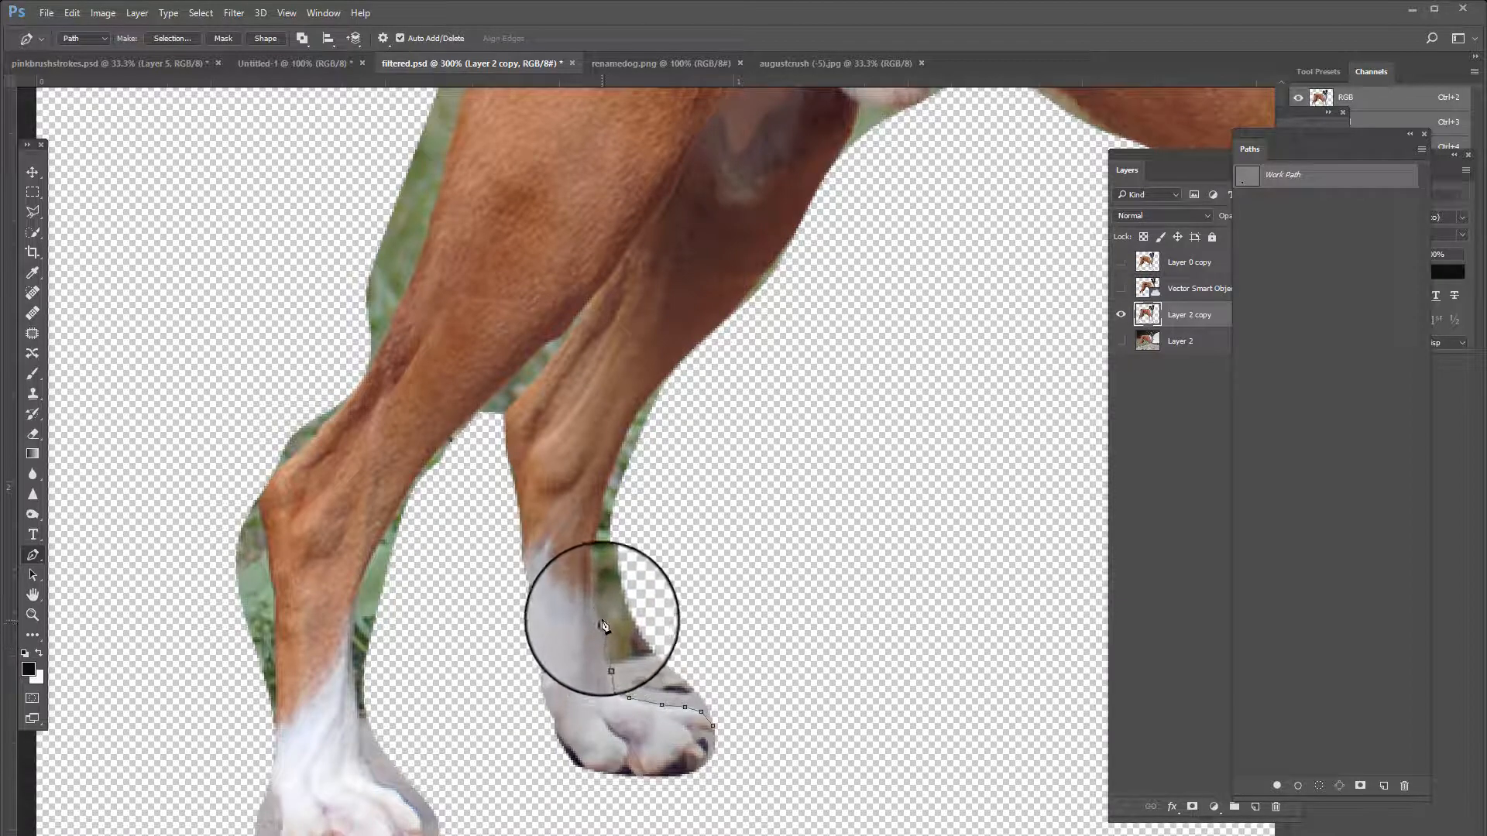
{"action": "left_click", "coordinate": [599, 608]}
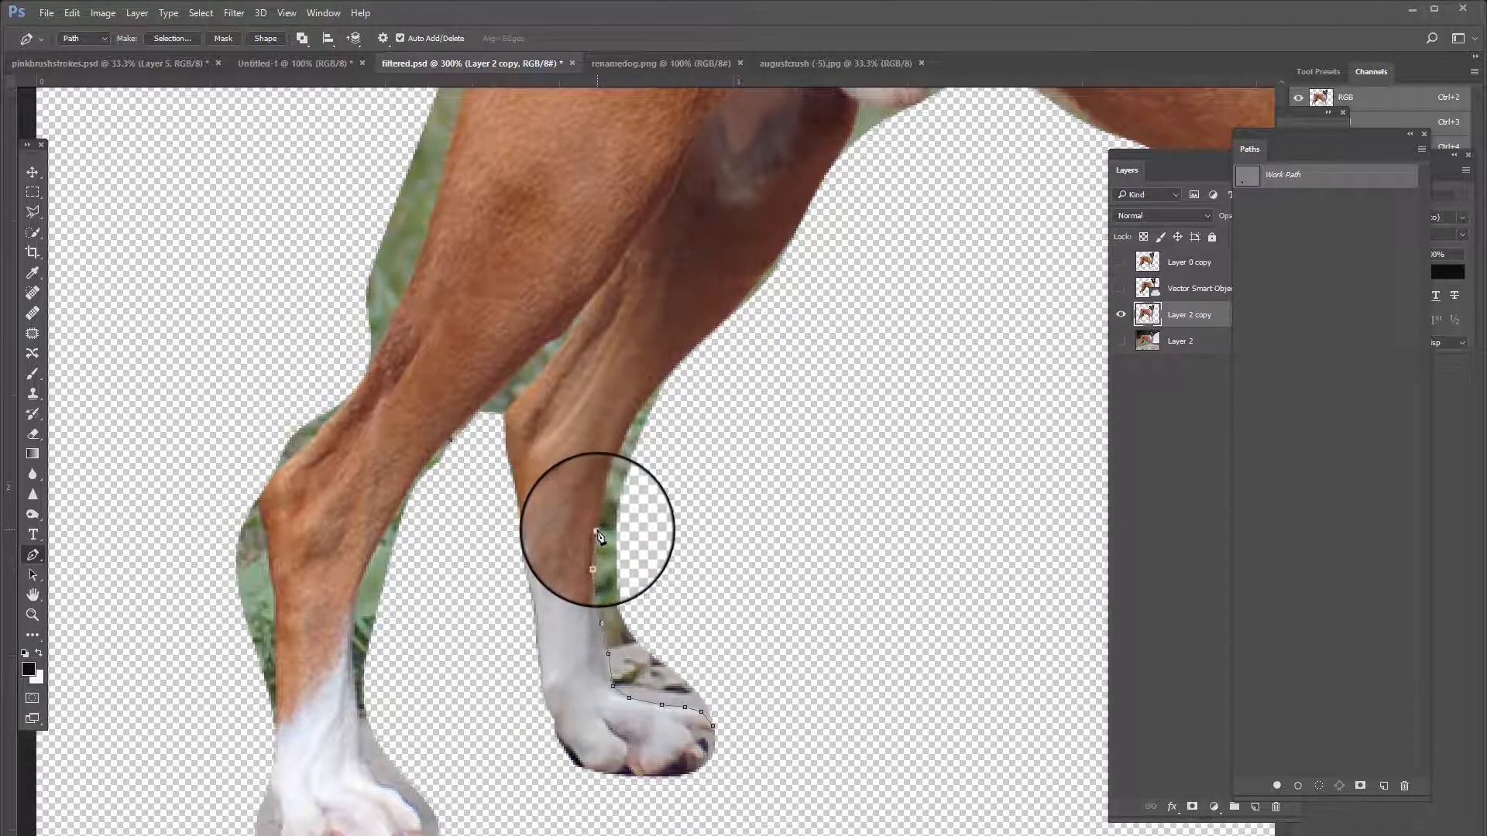
{"action": "left_click", "coordinate": [603, 504]}
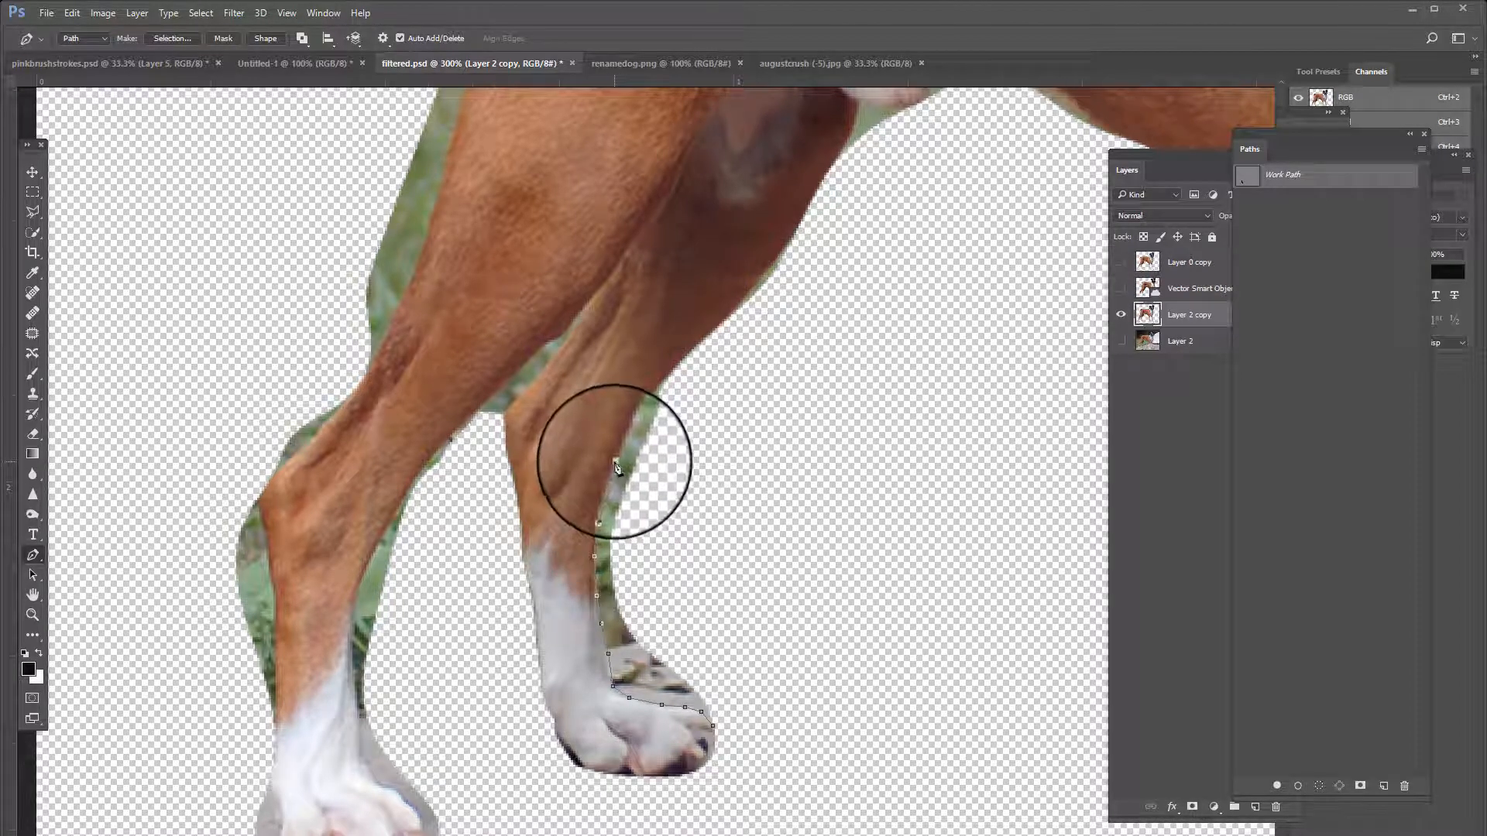
{"action": "left_click", "coordinate": [628, 424]}
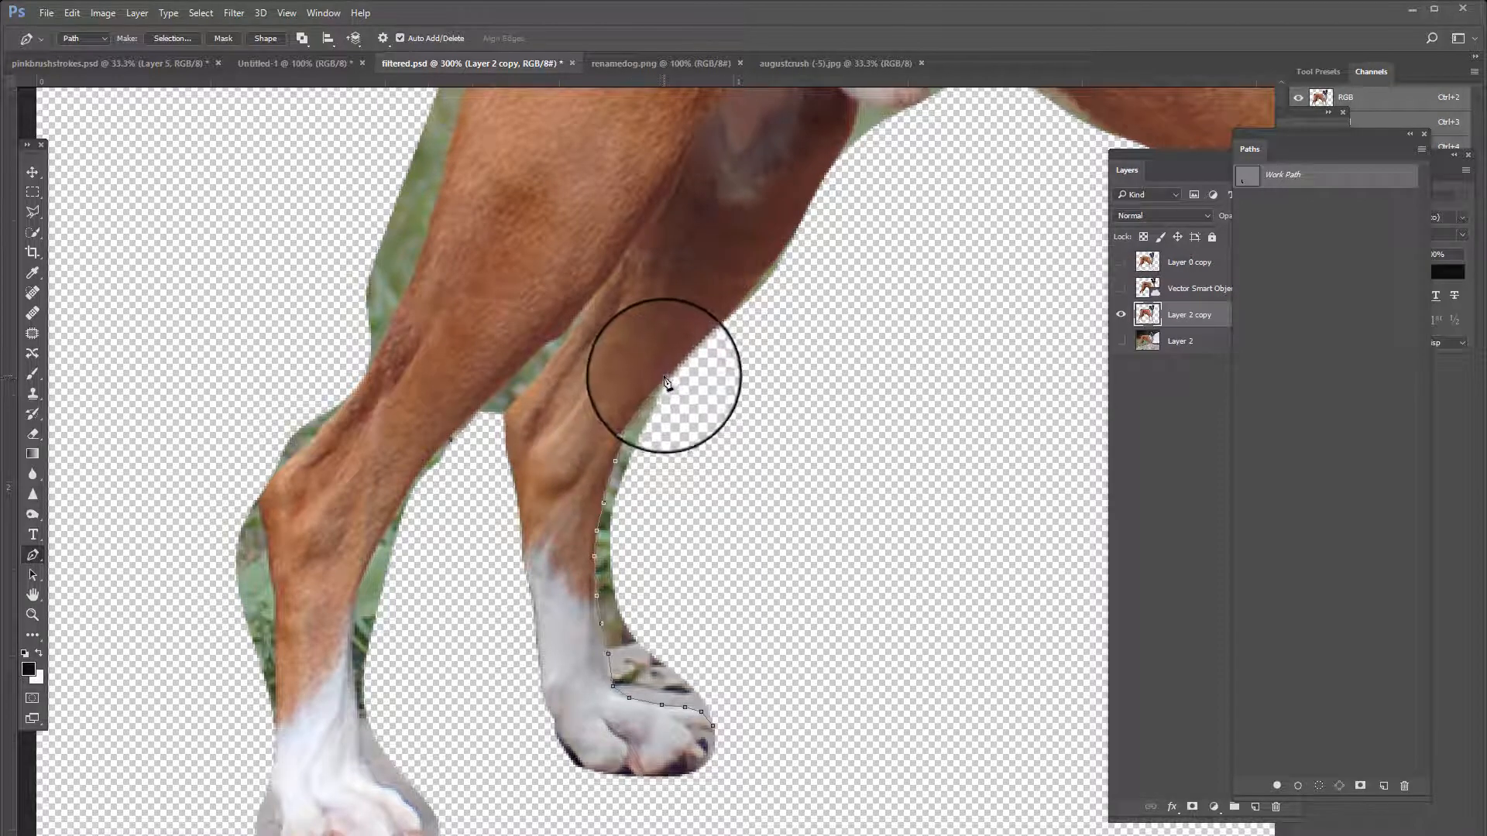
{"action": "left_click", "coordinate": [670, 377]}
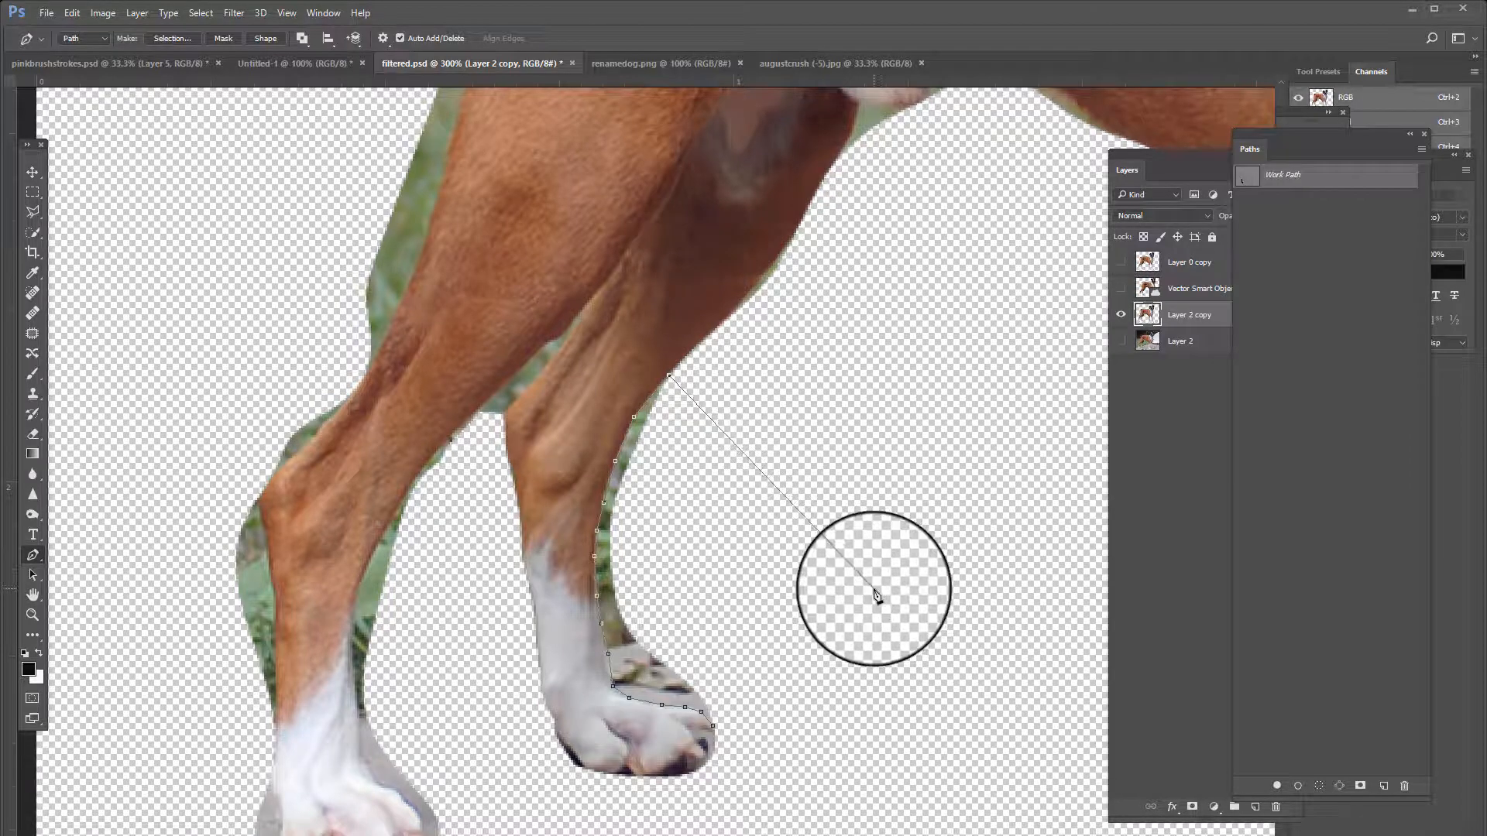
- Close the path through the empty area ahead of the leg and use it as a selection to delete the leftover background, leaving nothing selected
{"action": "left_click", "coordinate": [870, 591]}
{"action": "left_click", "coordinate": [879, 806]}
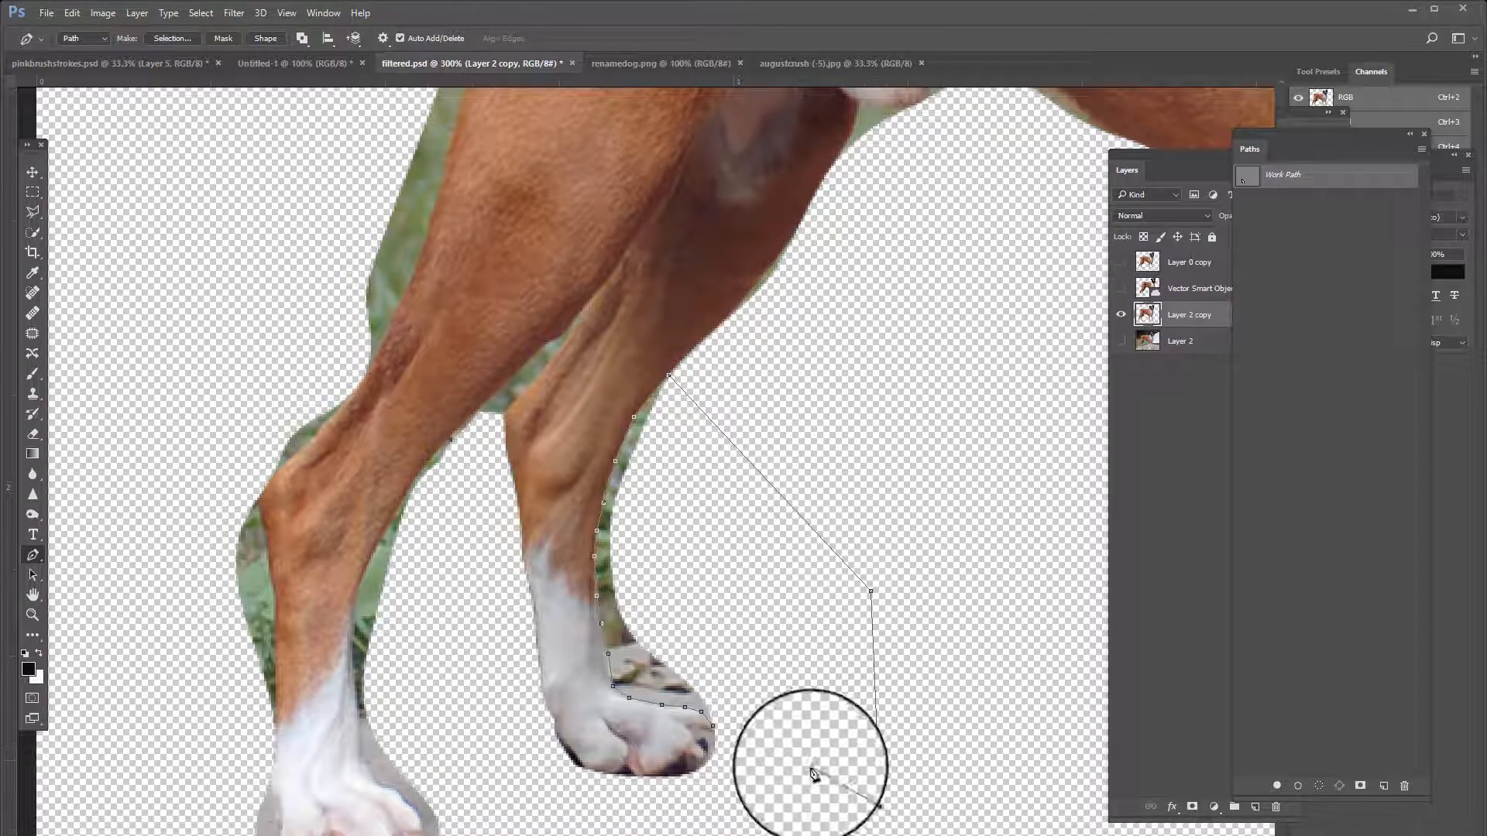
{"action": "left_click", "coordinate": [712, 727]}
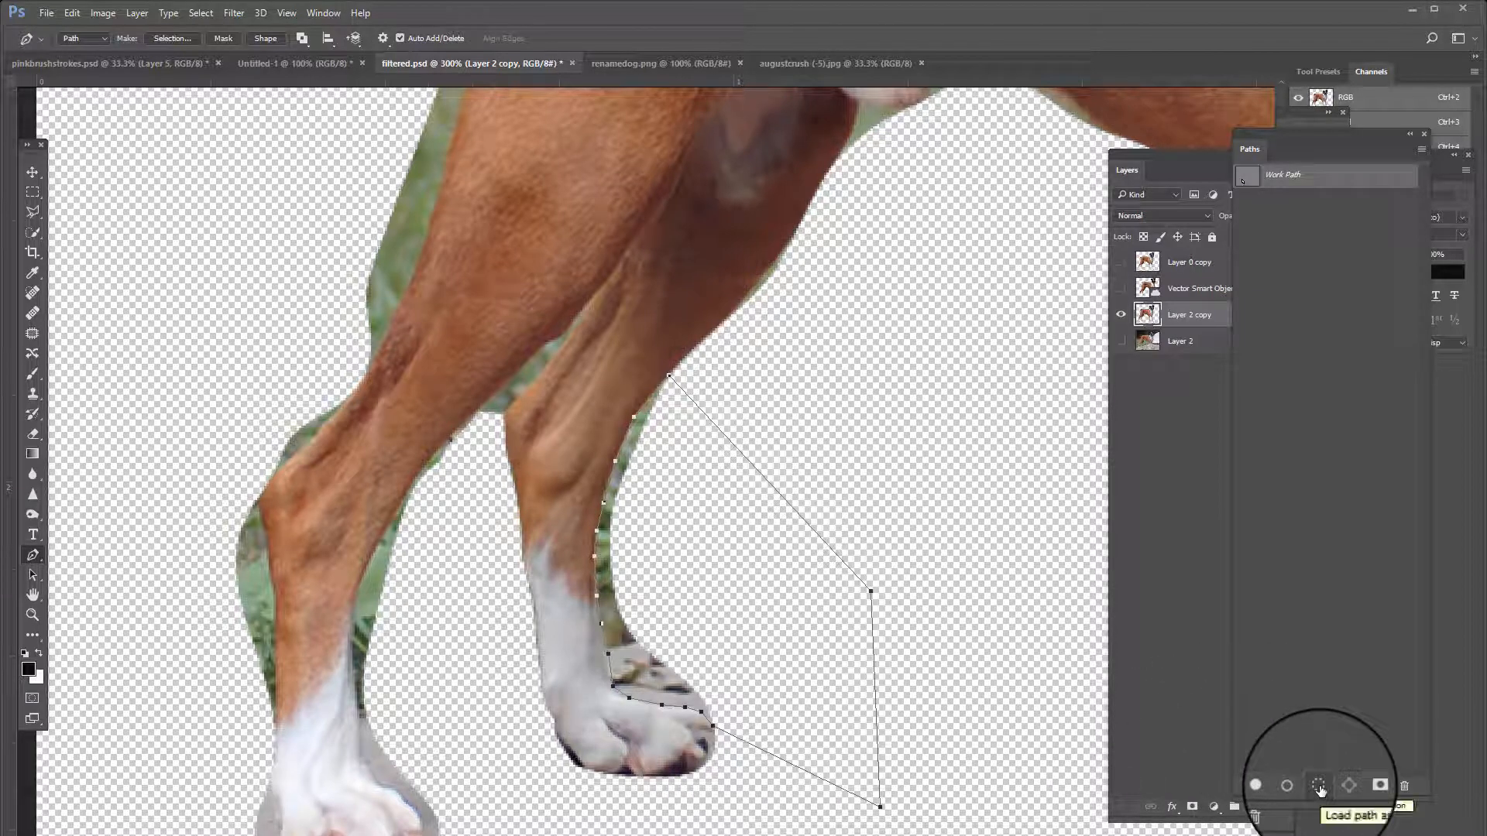
{"action": "left_click", "coordinate": [1319, 786]}
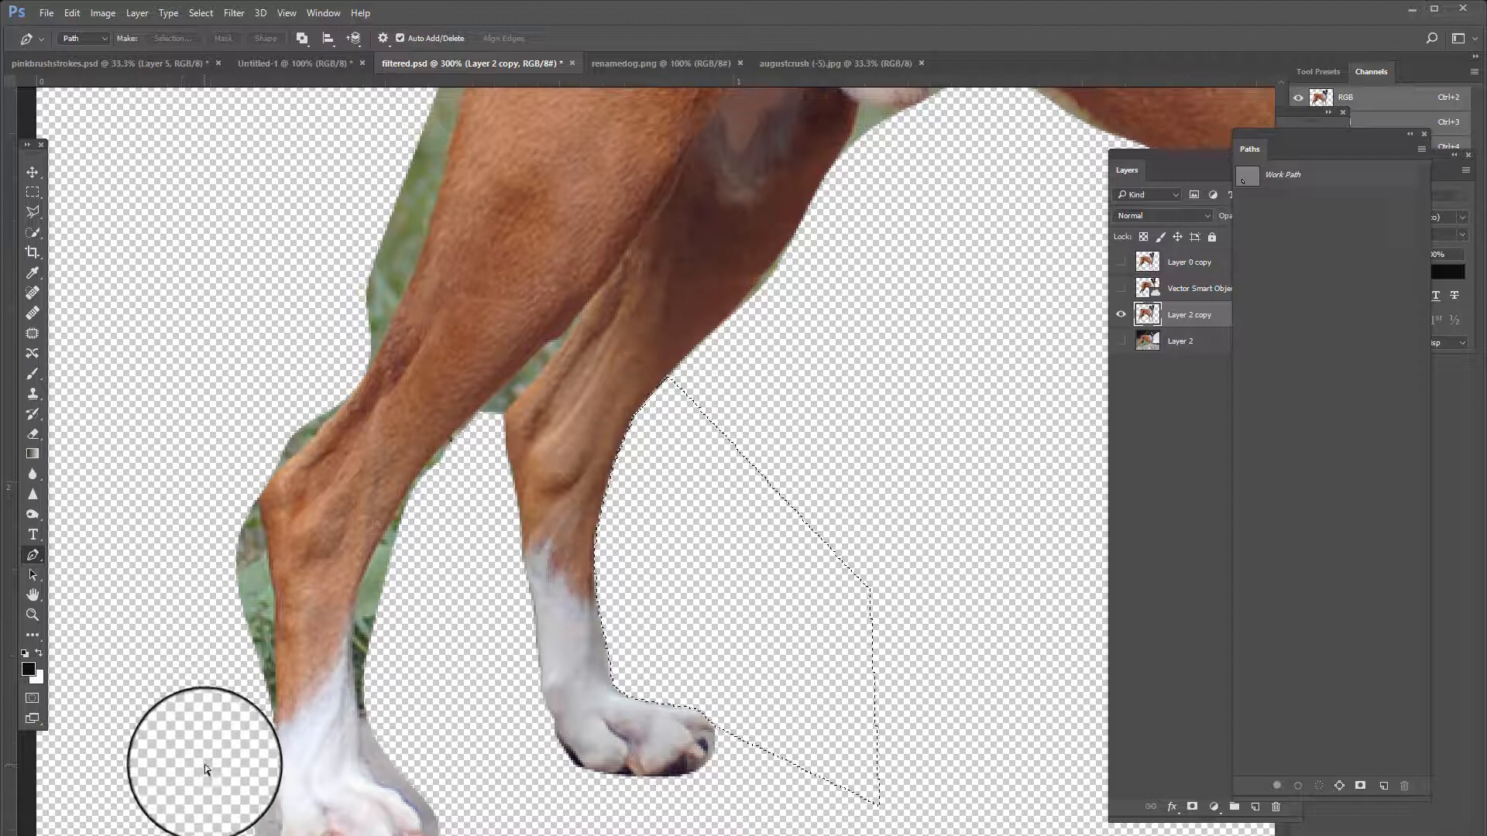
{"action": "key", "text": "ctrl+d"}
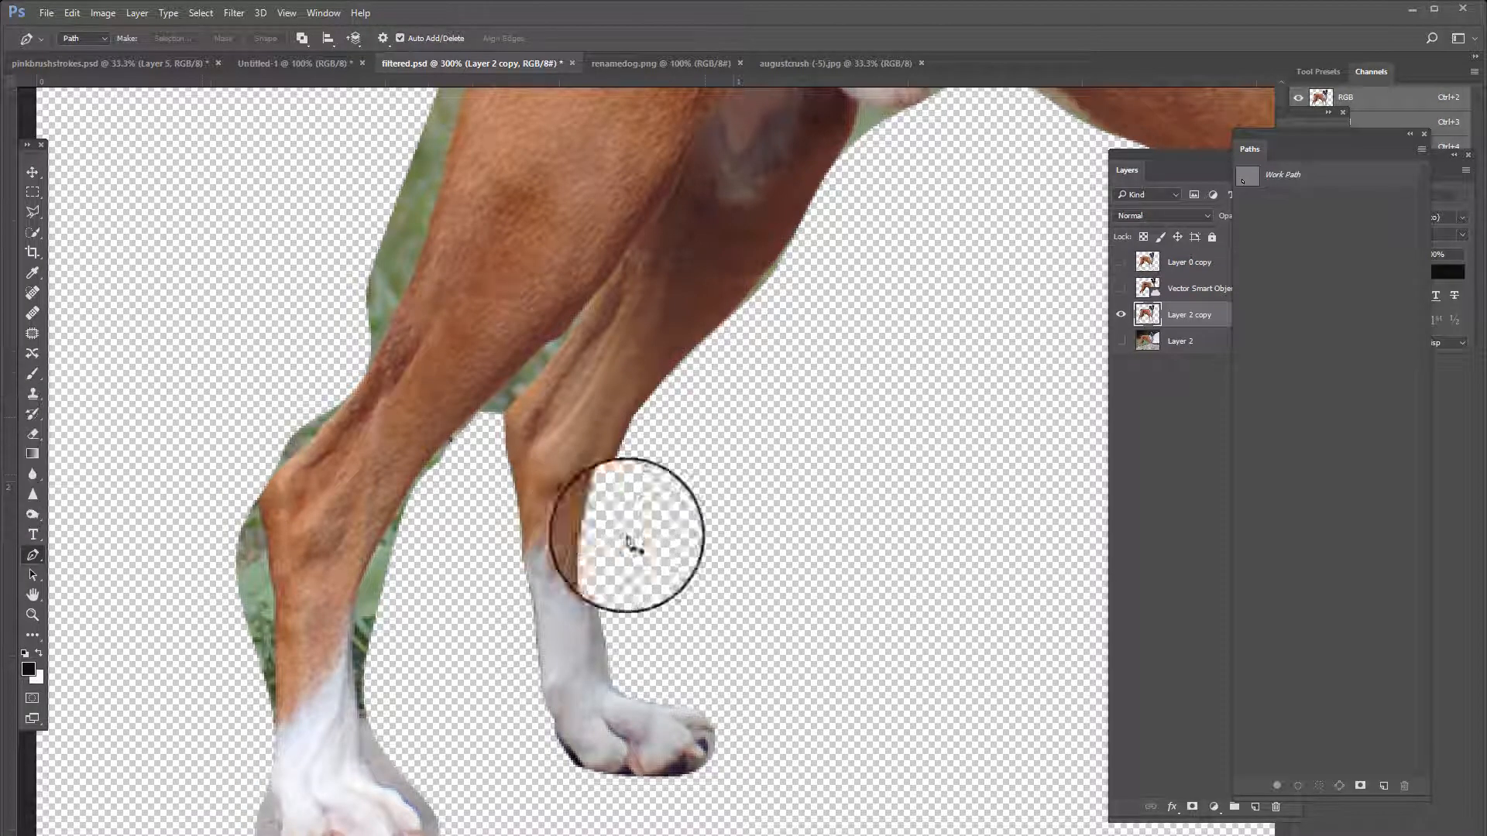
{"action": "left_click", "coordinate": [734, 313]}
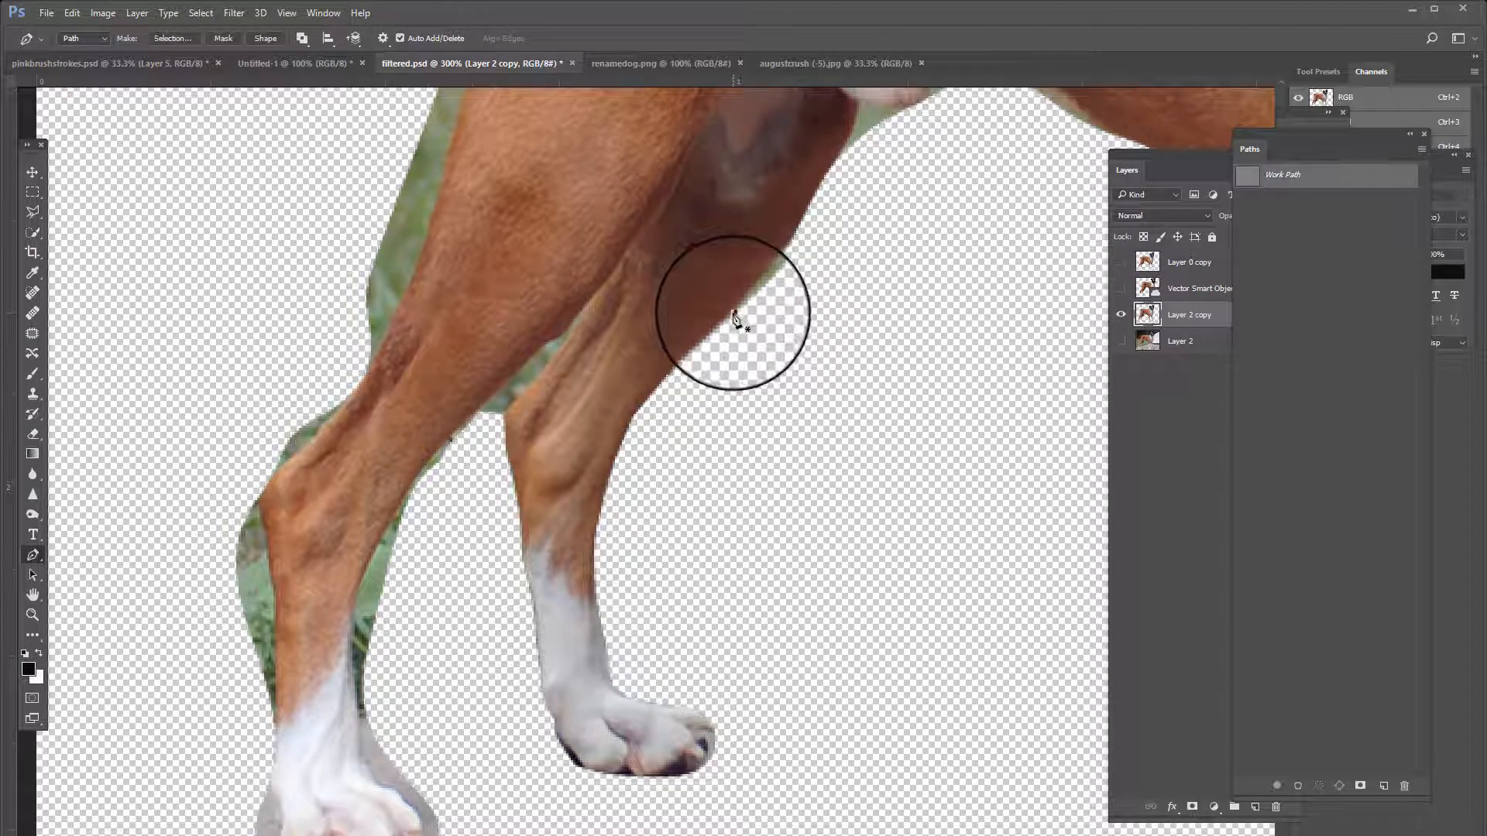
{"action": "left_click", "coordinate": [789, 243]}
{"action": "left_click", "coordinate": [915, 363]}
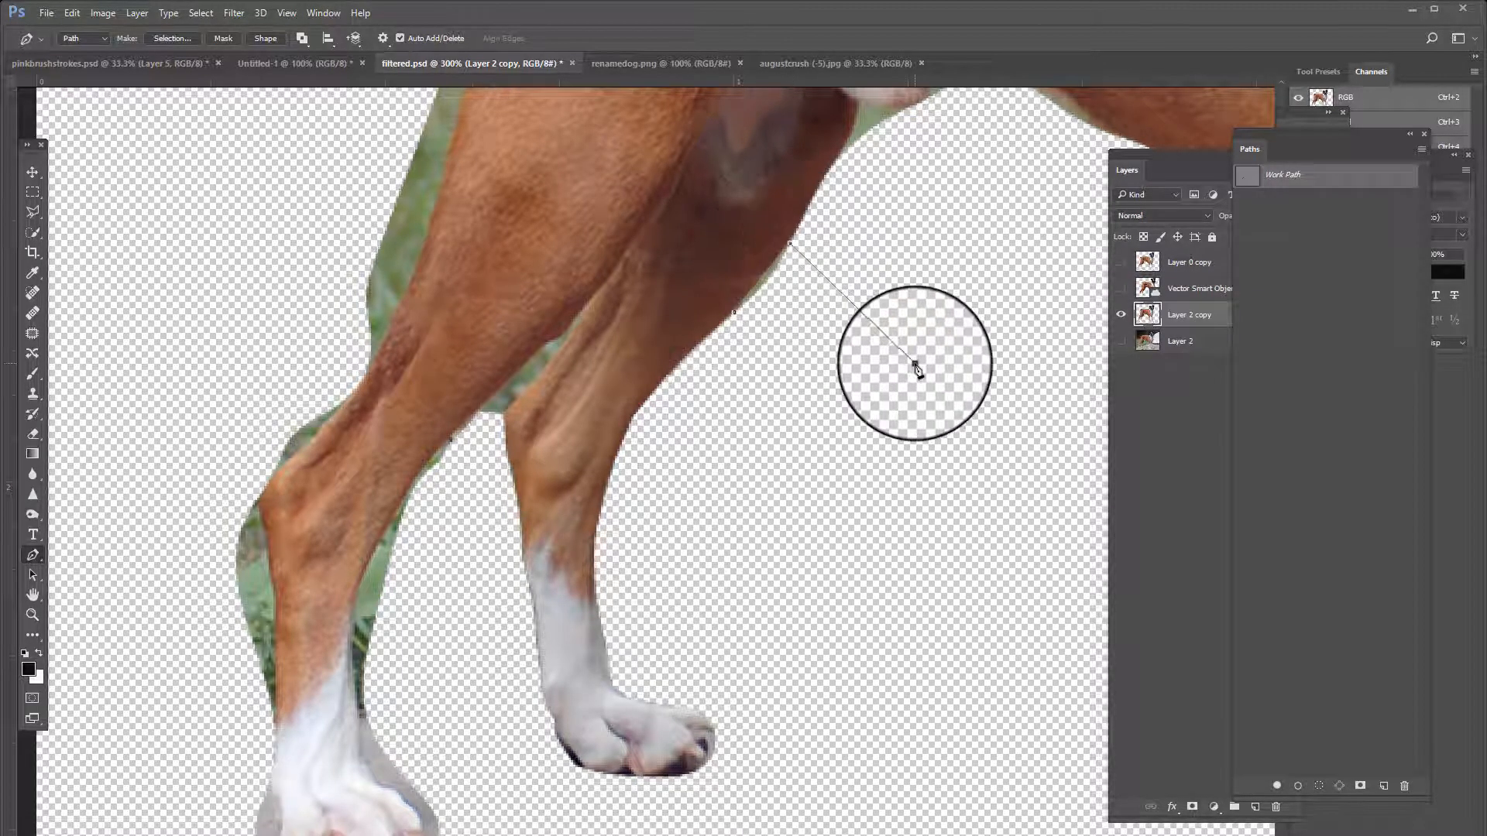
{"action": "left_click", "coordinate": [796, 446]}
{"action": "left_click", "coordinate": [733, 318]}
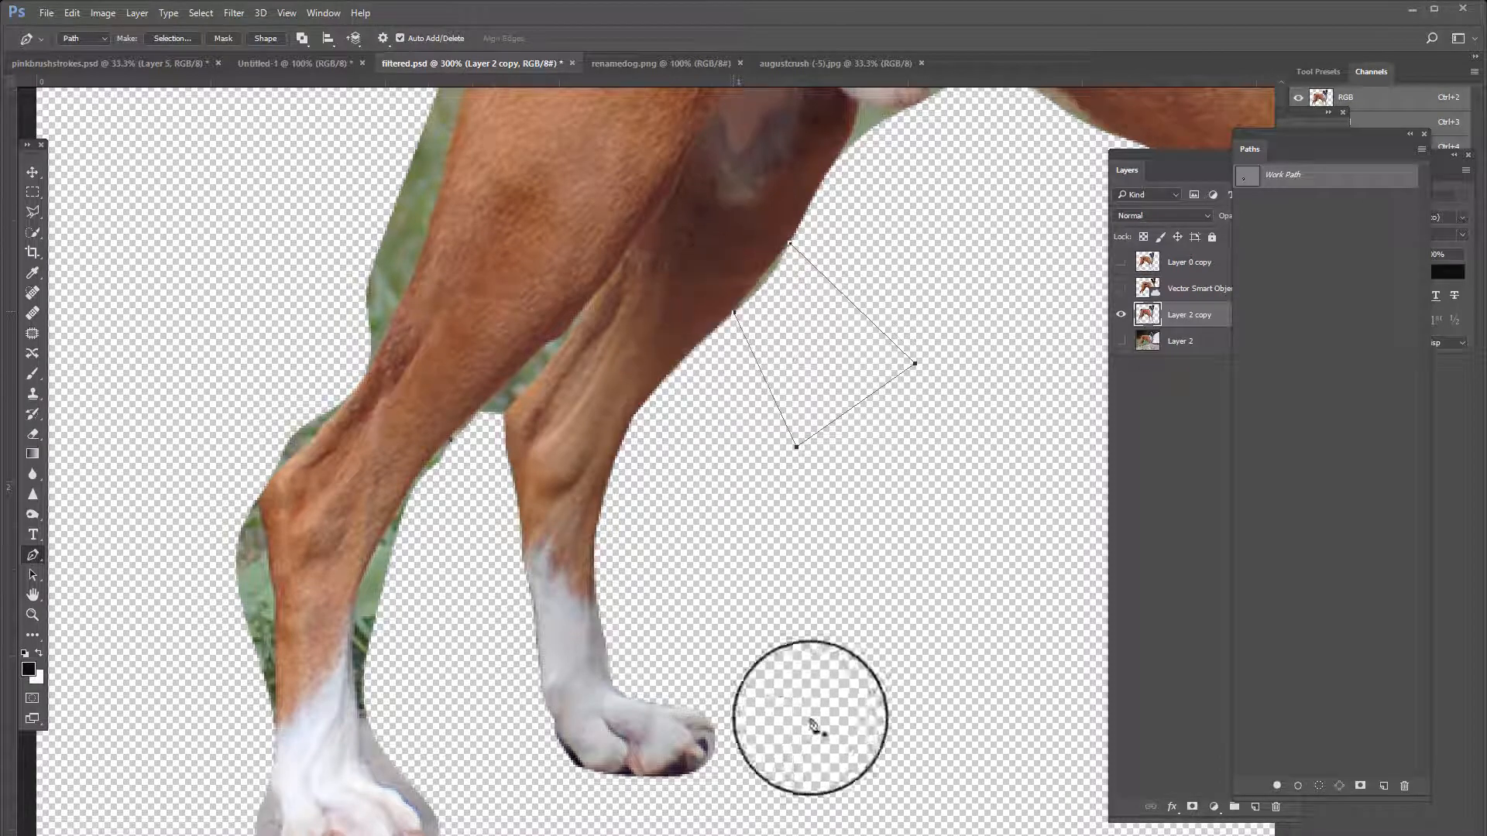
{"action": "key", "text": "Delete"}
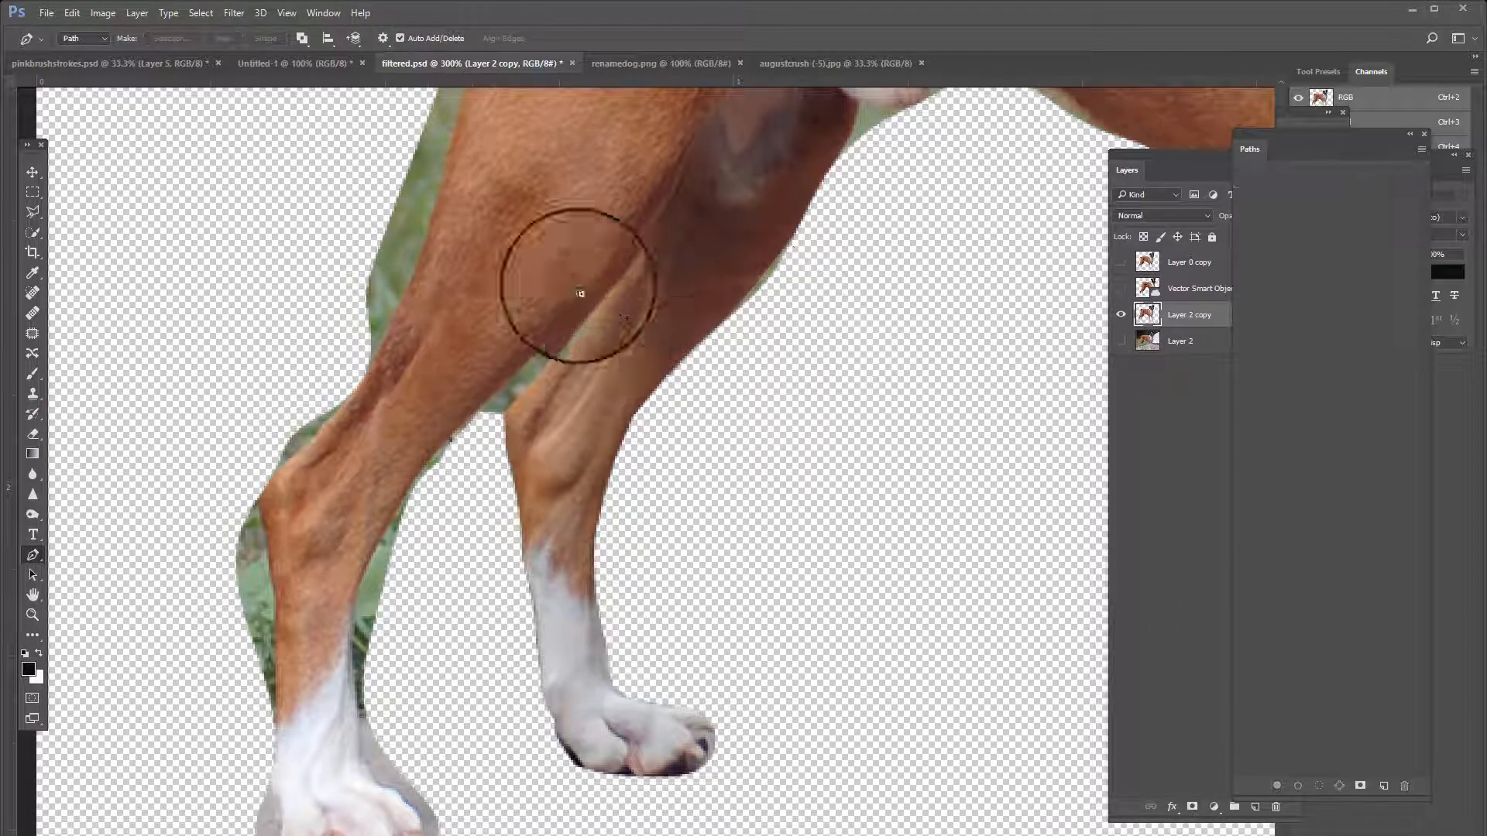
- Enclose the leftover sliver along the far hind thigh's front edge with a Pen path and load it as a selection
{"action": "left_click", "coordinate": [765, 285]}
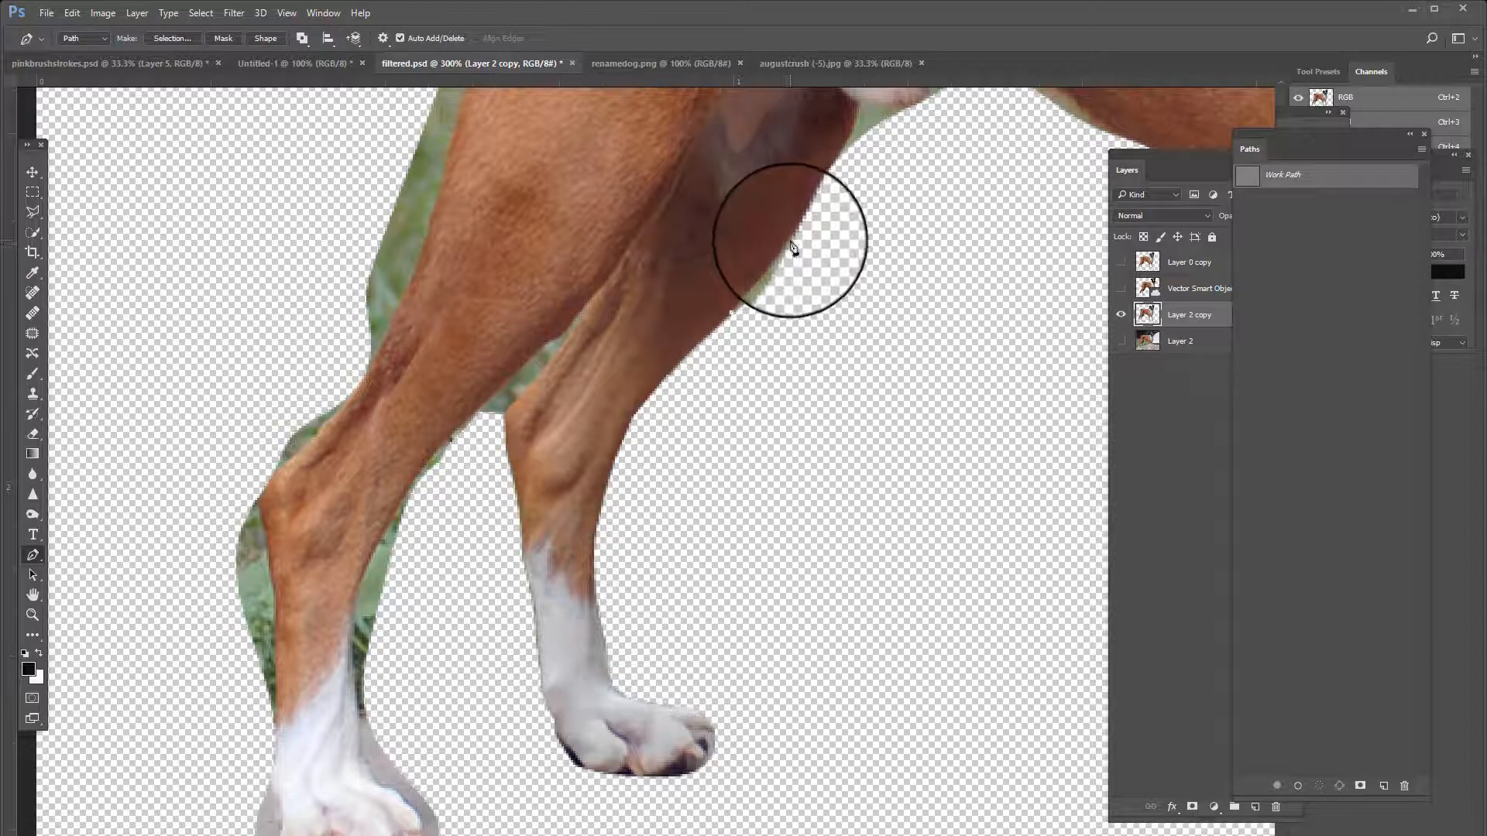
{"action": "left_click", "coordinate": [889, 395]}
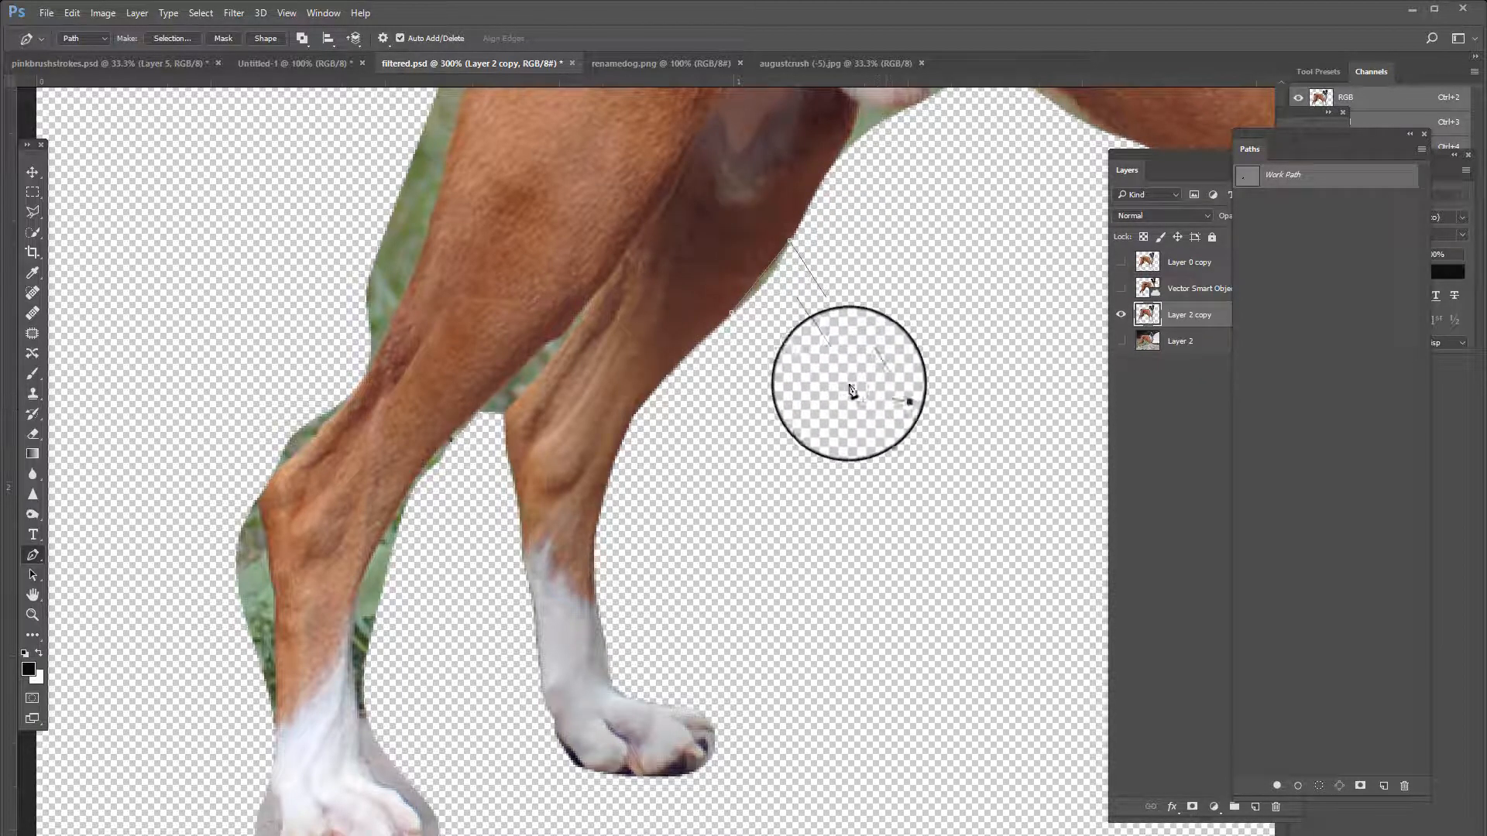
{"action": "left_click", "coordinate": [731, 313]}
{"action": "left_click", "coordinate": [1318, 786]}
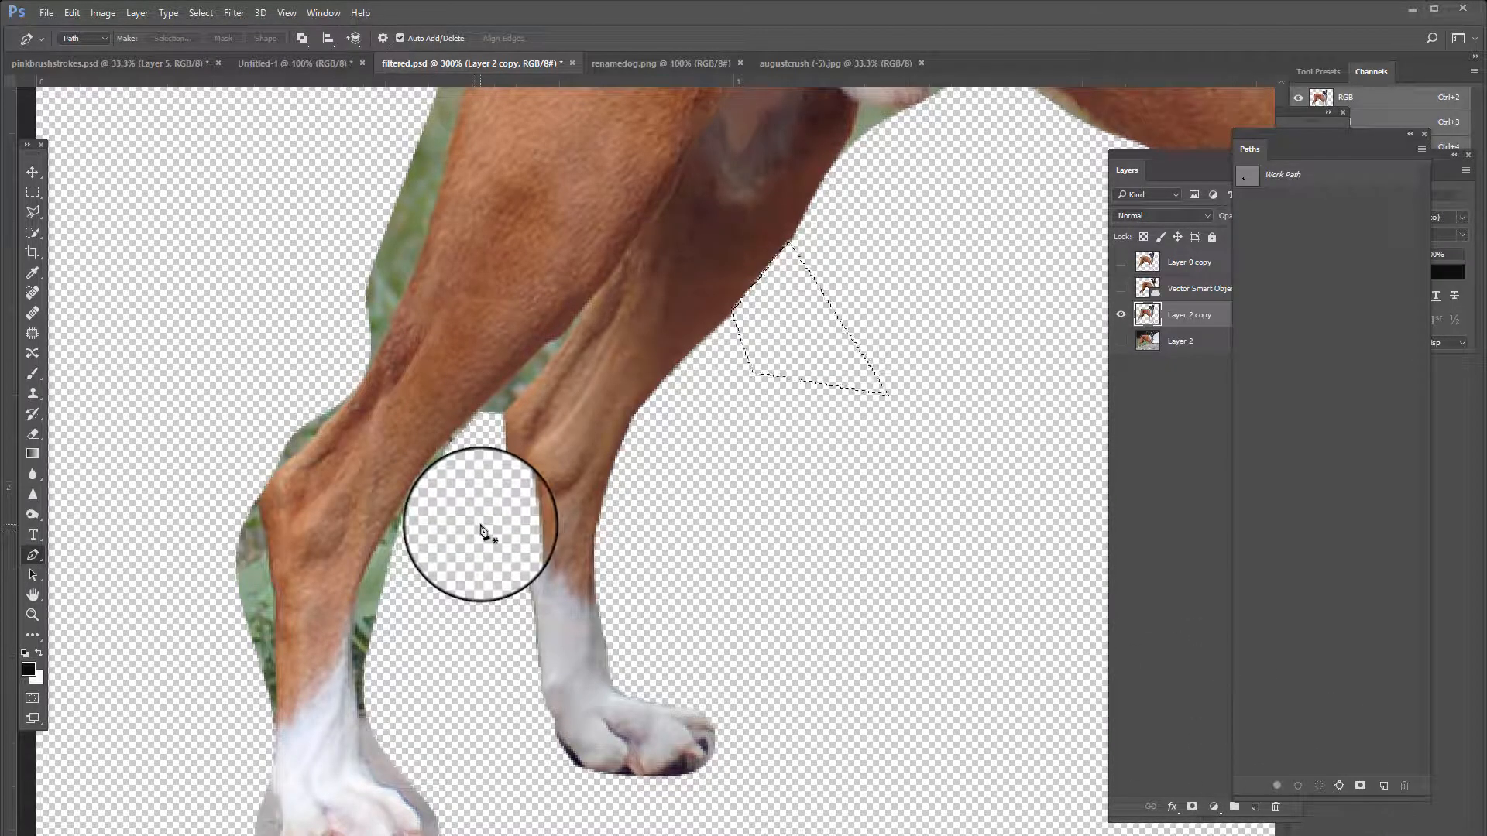
{"action": "key", "text": "ctrl+d"}
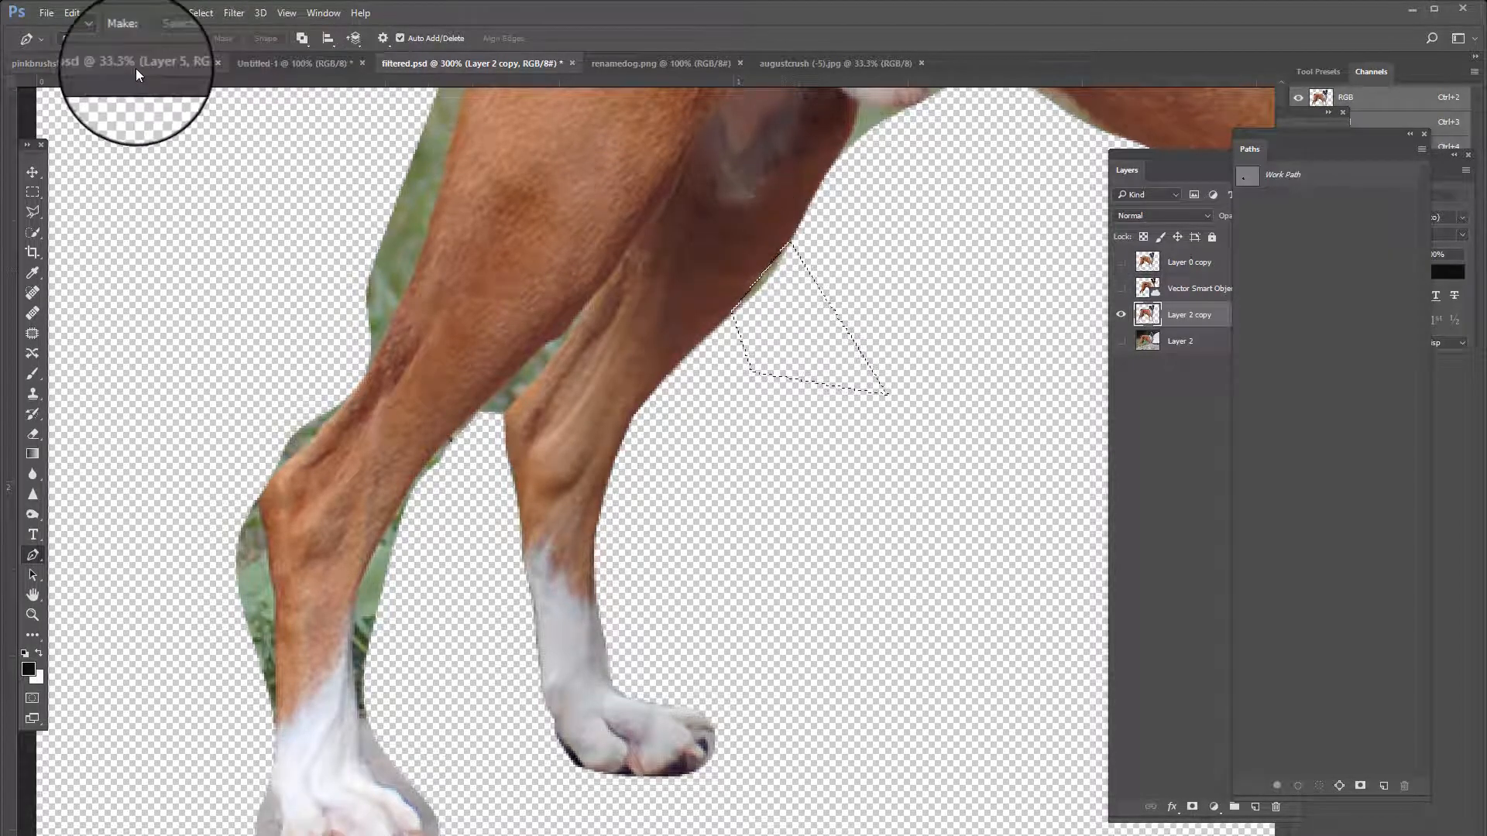
{"action": "left_click", "coordinate": [197, 13]}
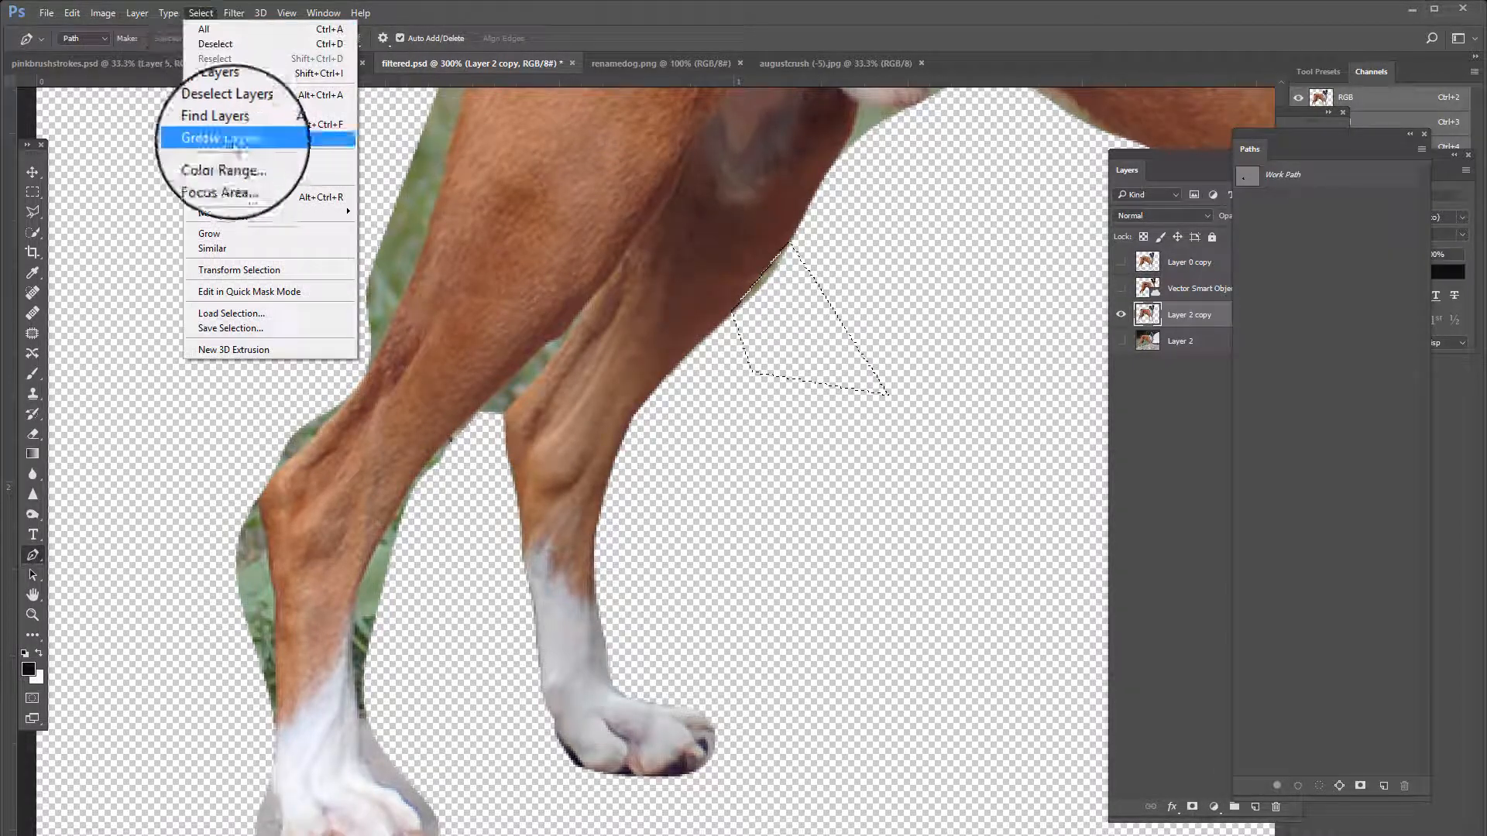
{"action": "left_click", "coordinate": [236, 271]}
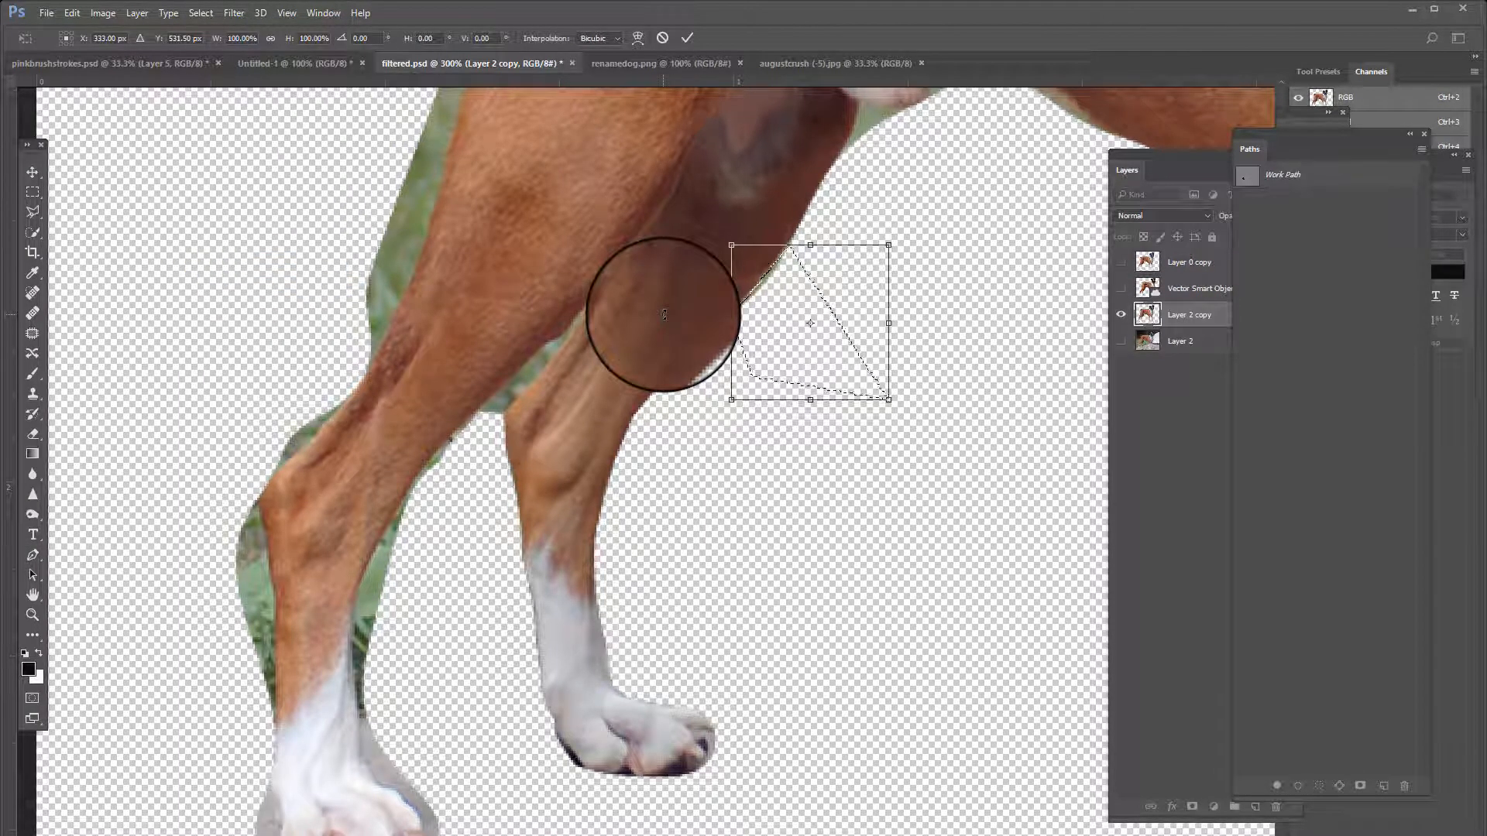
{"action": "key", "text": "Return"}
- Delete the selected background sliver beside the far hind thigh and deselect
{"action": "key", "text": "p"}
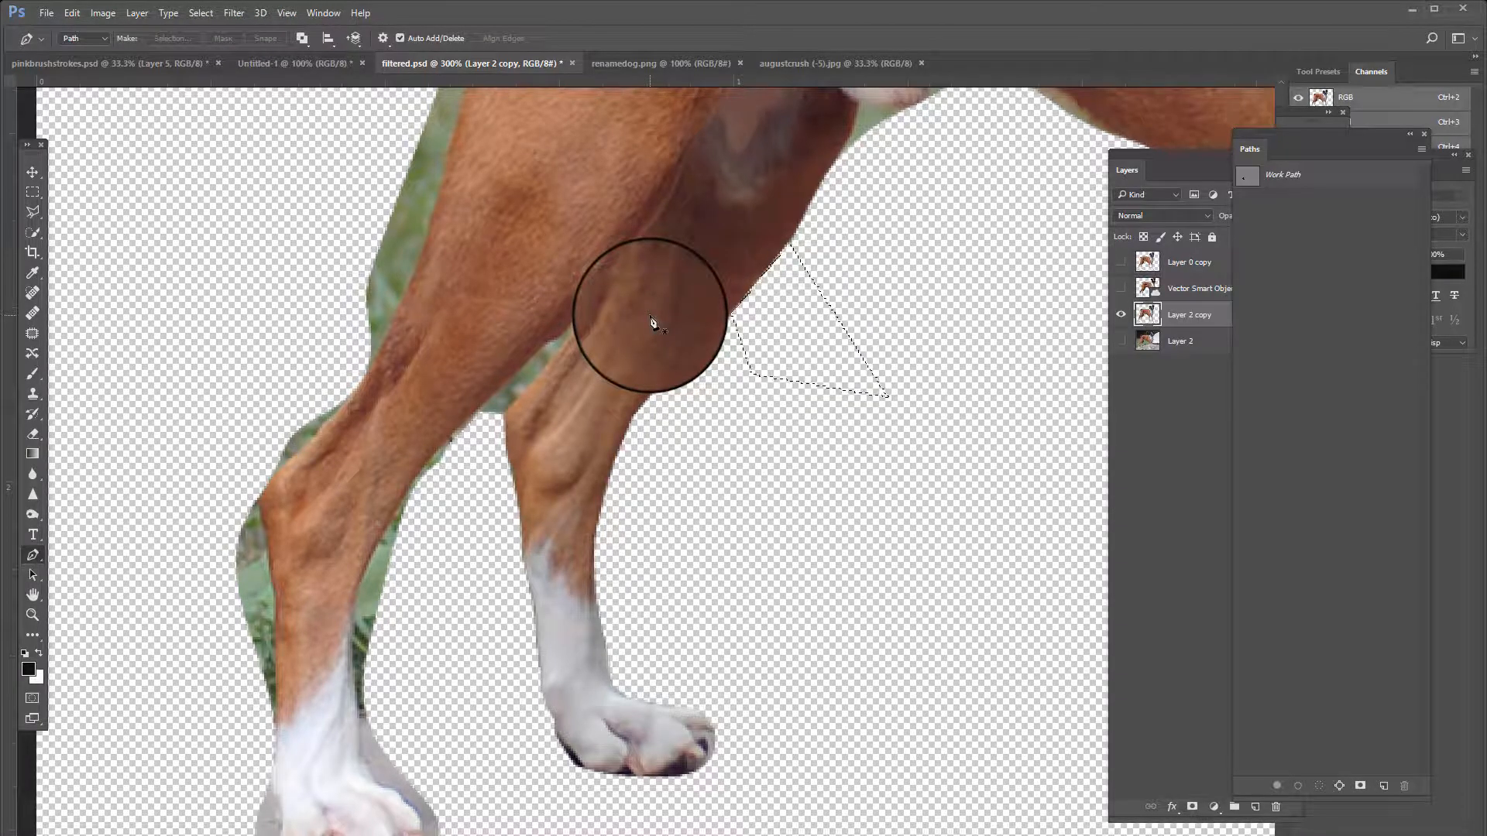
{"action": "key", "text": "ctrl+d"}
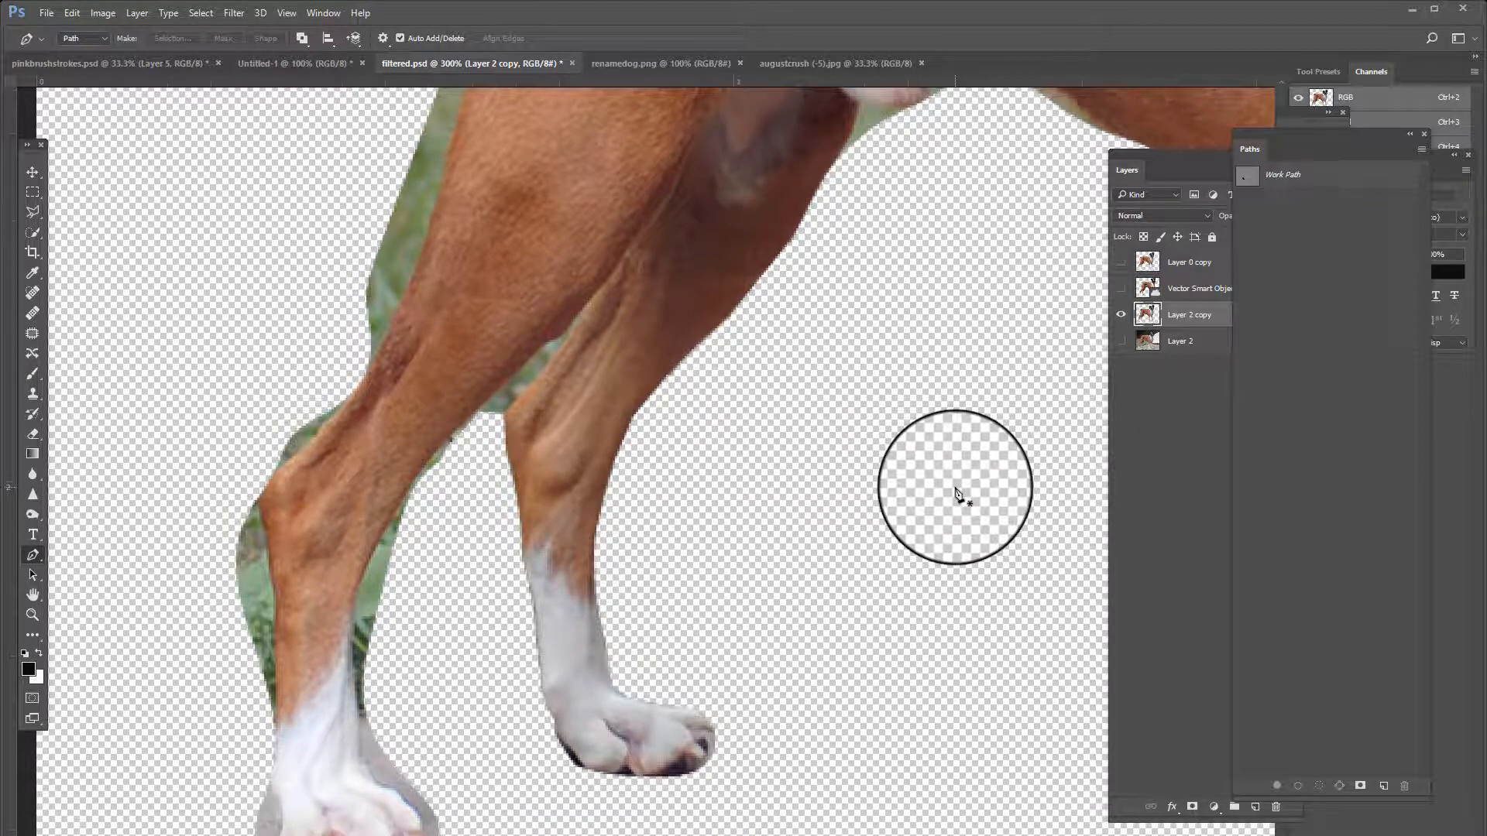
- View the whole dog at 100%, hide Layer 2 copy and show the finished cutout on Layer 0 copy
{"action": "key", "text": "ctrl+1"}
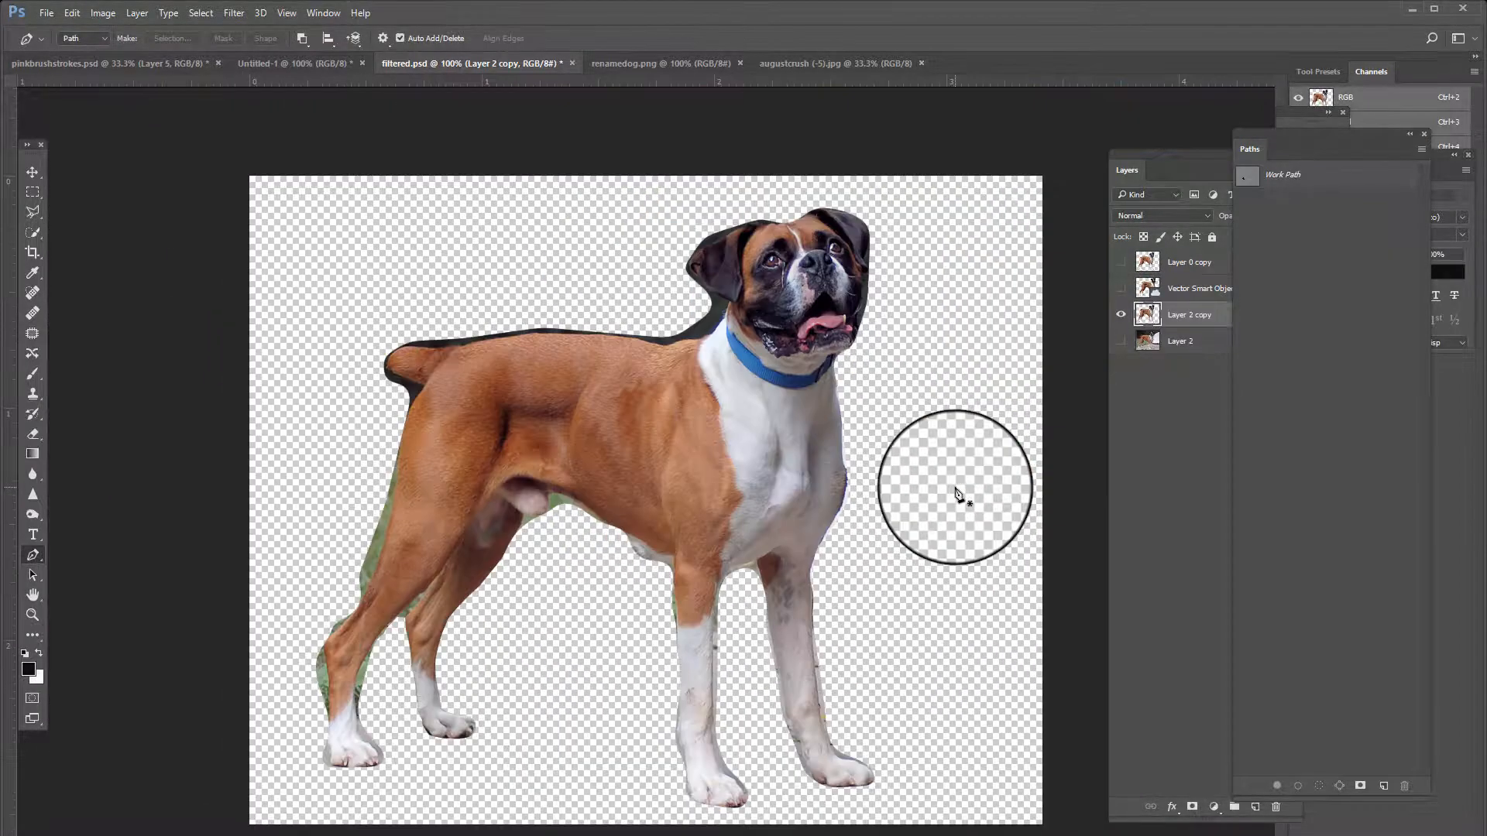
{"action": "left_click", "coordinate": [1123, 311]}
{"action": "left_click", "coordinate": [1123, 266]}
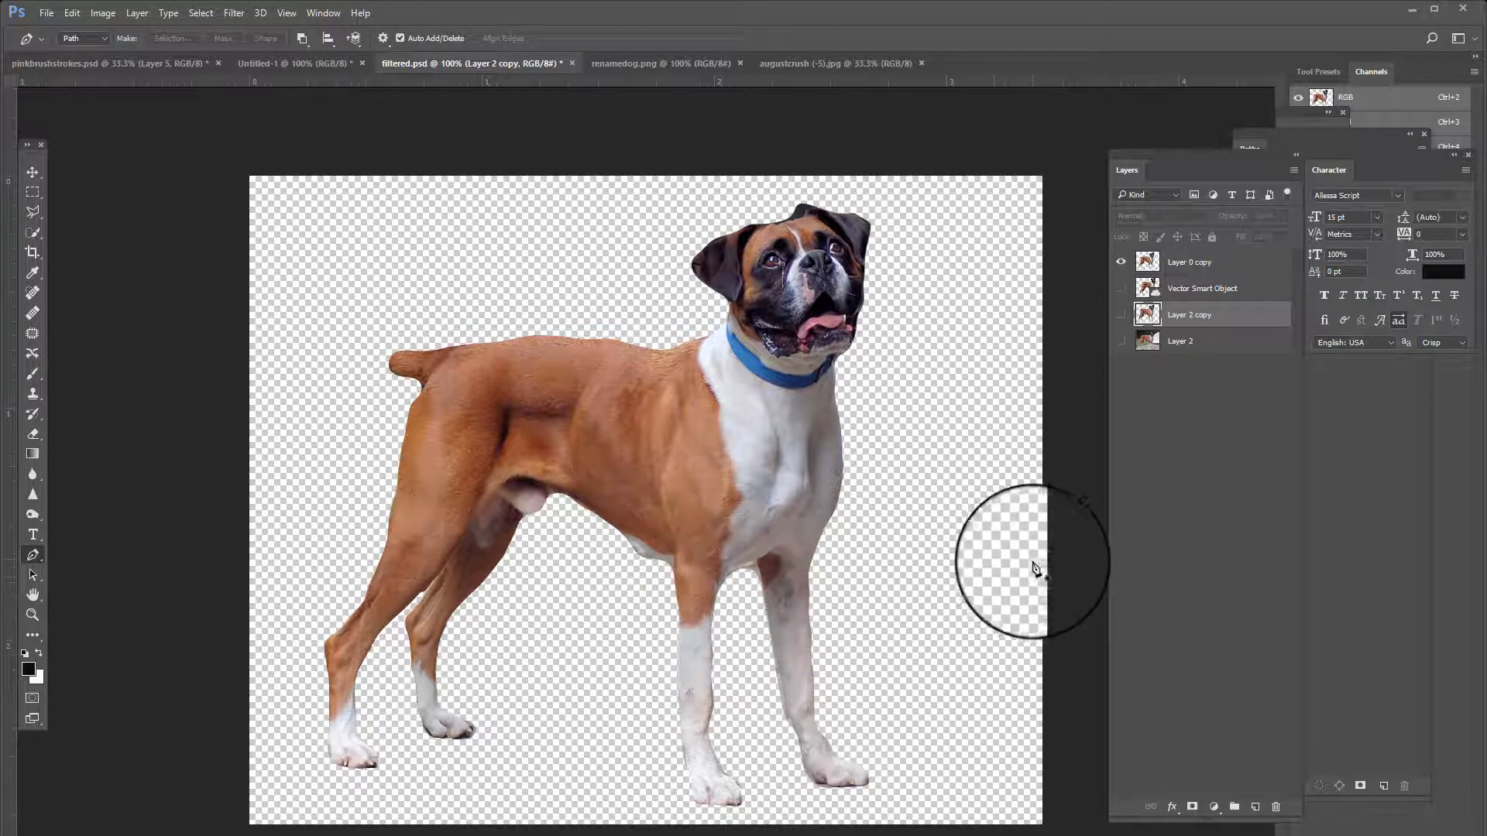
- Compare the cutout with the illustrated Vector Smart Object layer by switching their visibility, leaving only Layer 0 copy shown
{"action": "left_click", "coordinate": [1121, 290]}
{"action": "left_click", "coordinate": [1120, 246]}
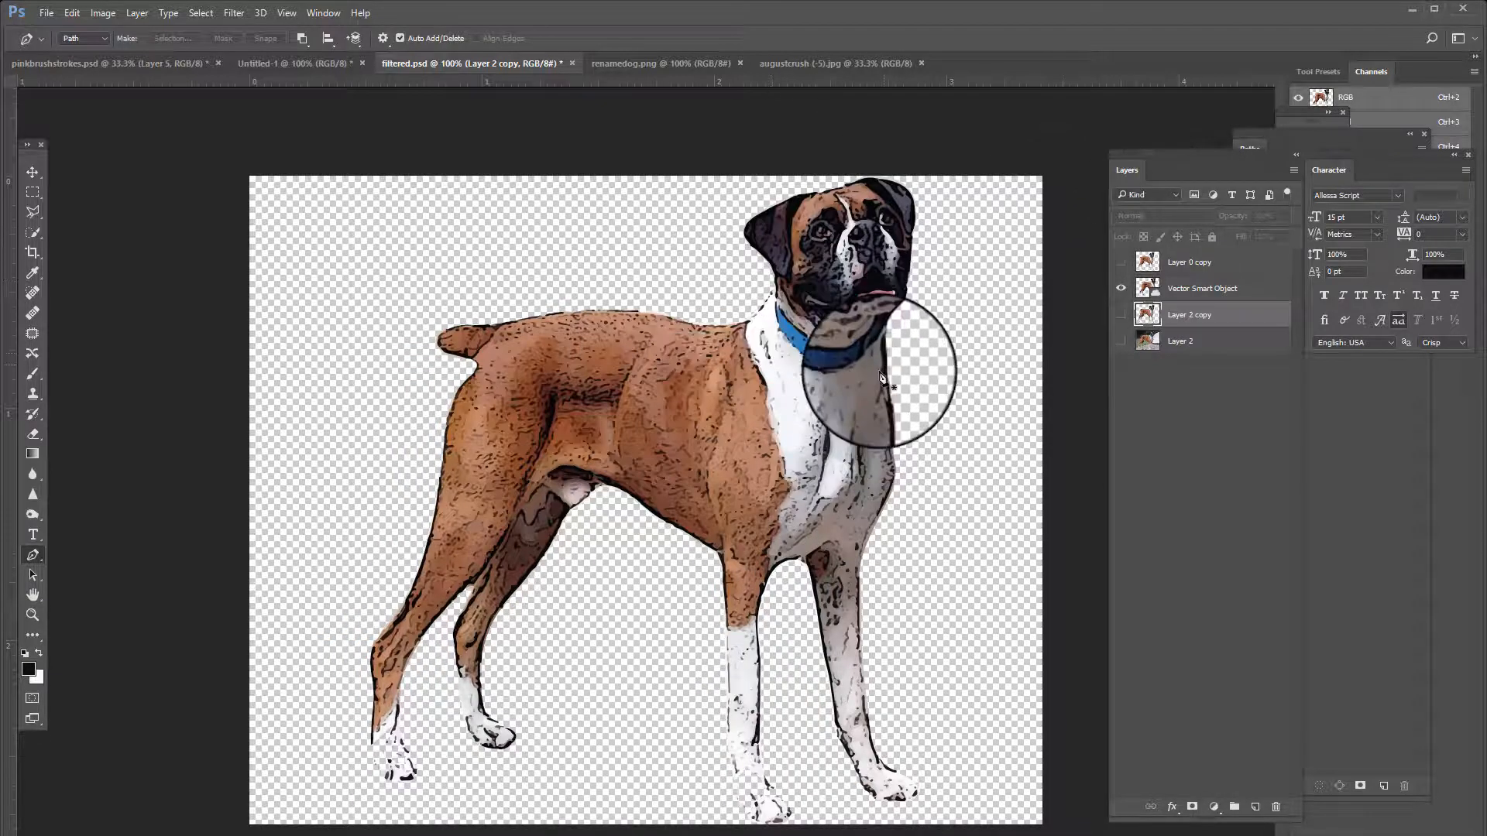
{"action": "left_click", "coordinate": [1122, 286]}
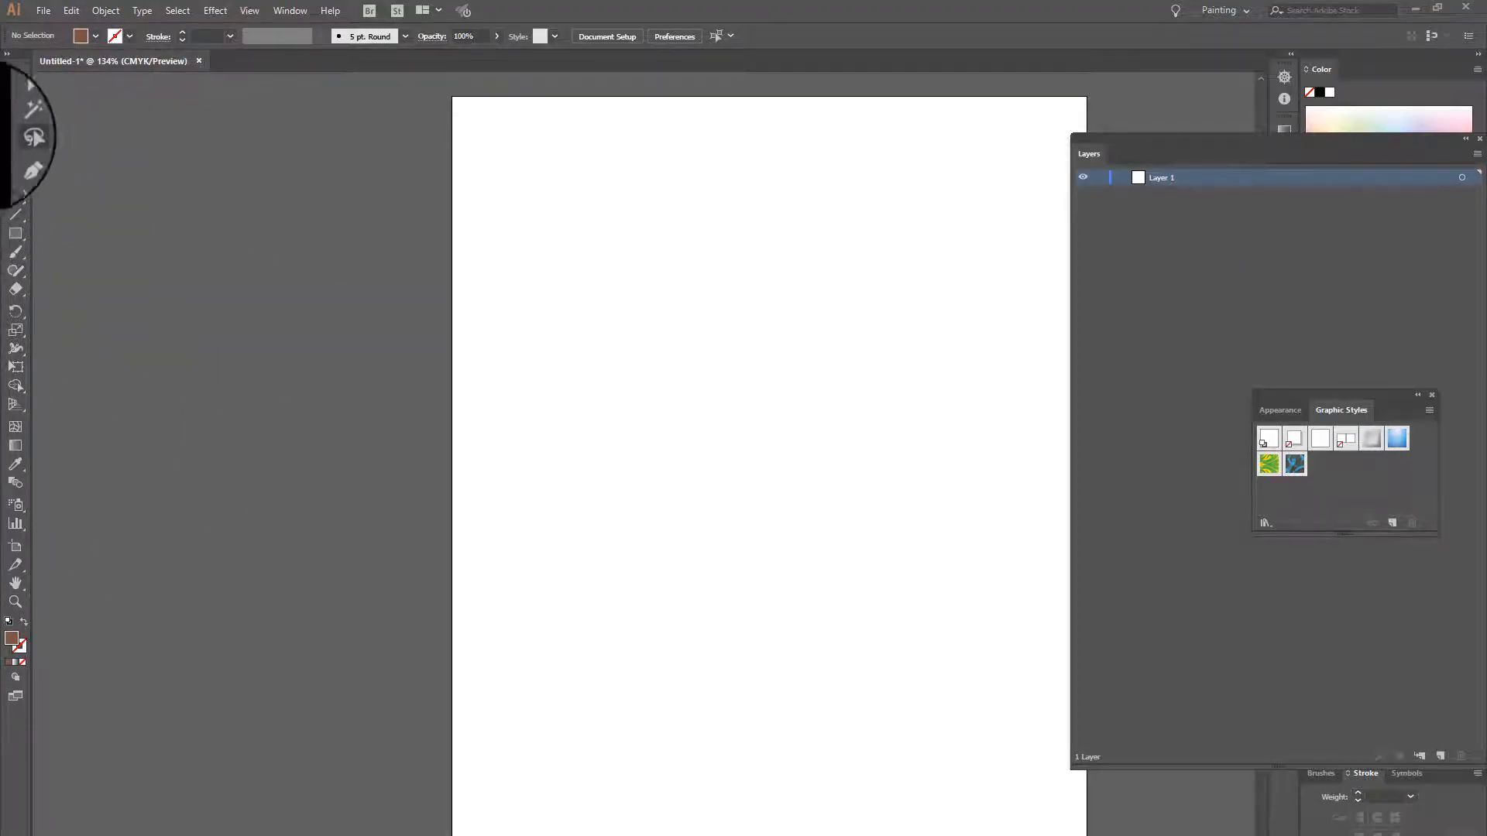
{"action": "left_click", "coordinate": [42, 11]}
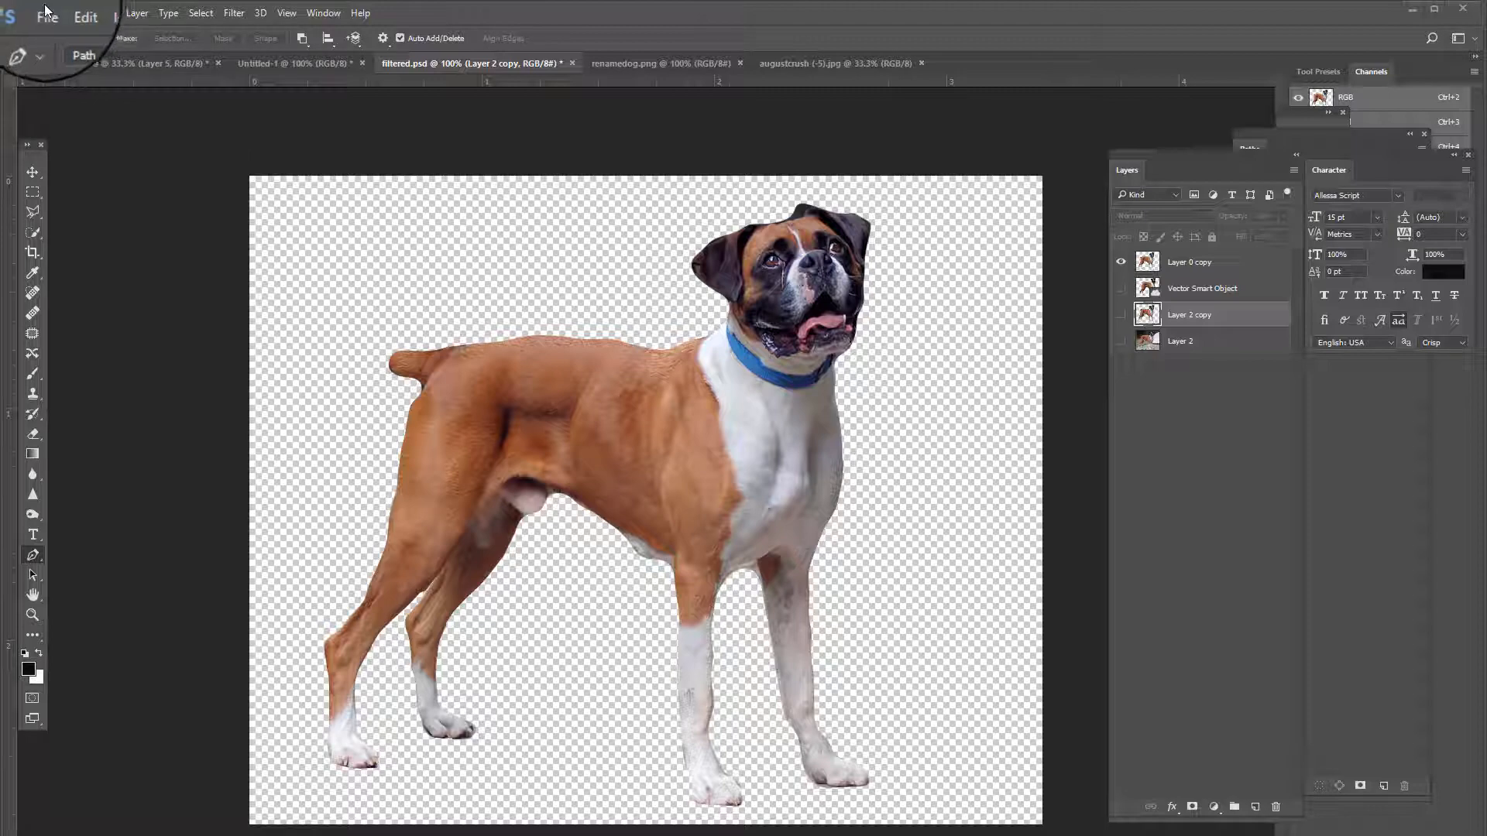
{"action": "left_click", "coordinate": [41, 14]}
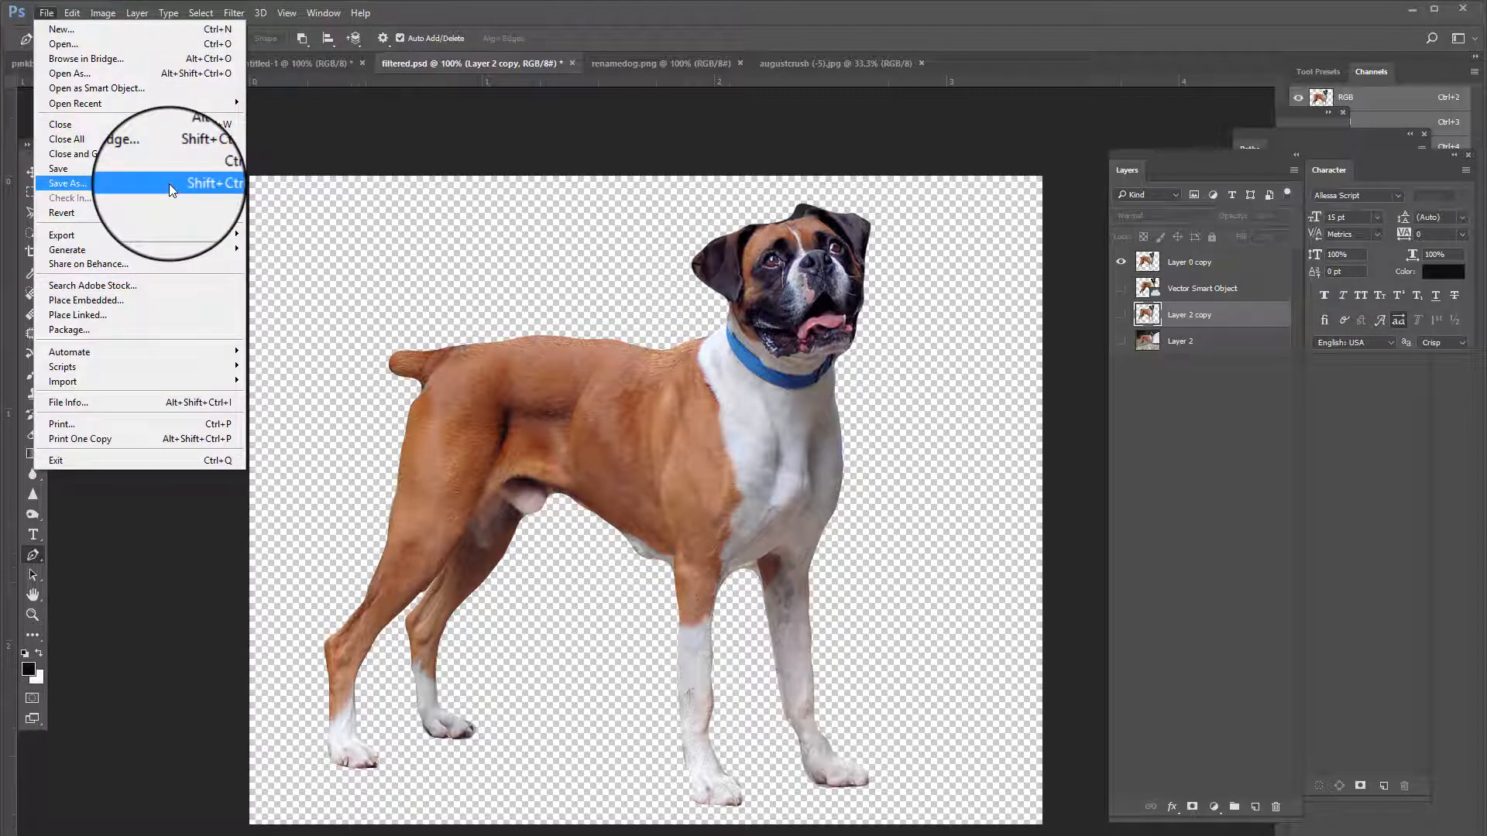
{"action": "mouse_move", "coordinate": [189, 234]}
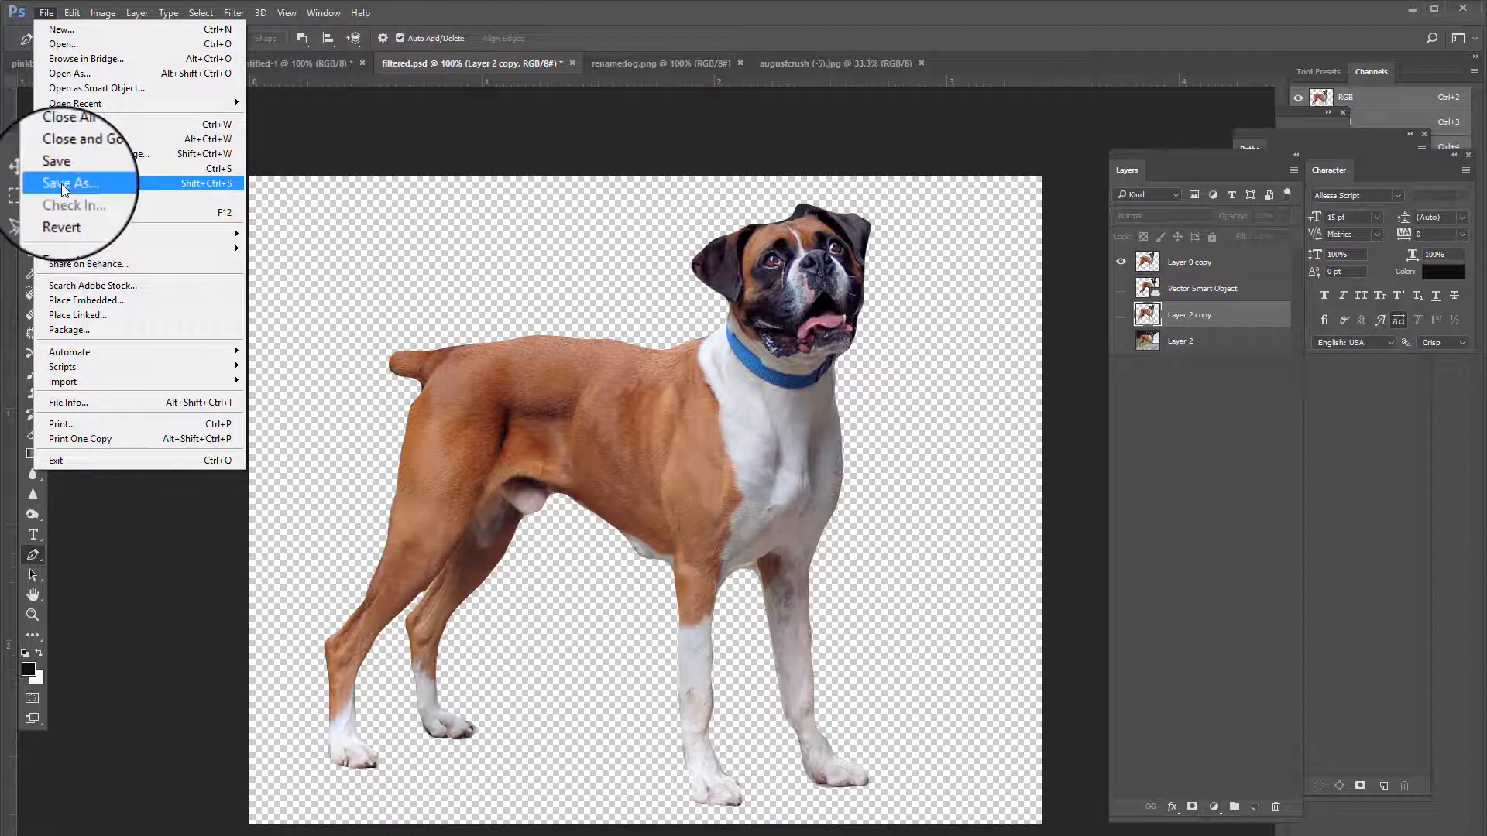
{"action": "left_click", "coordinate": [321, 141]}
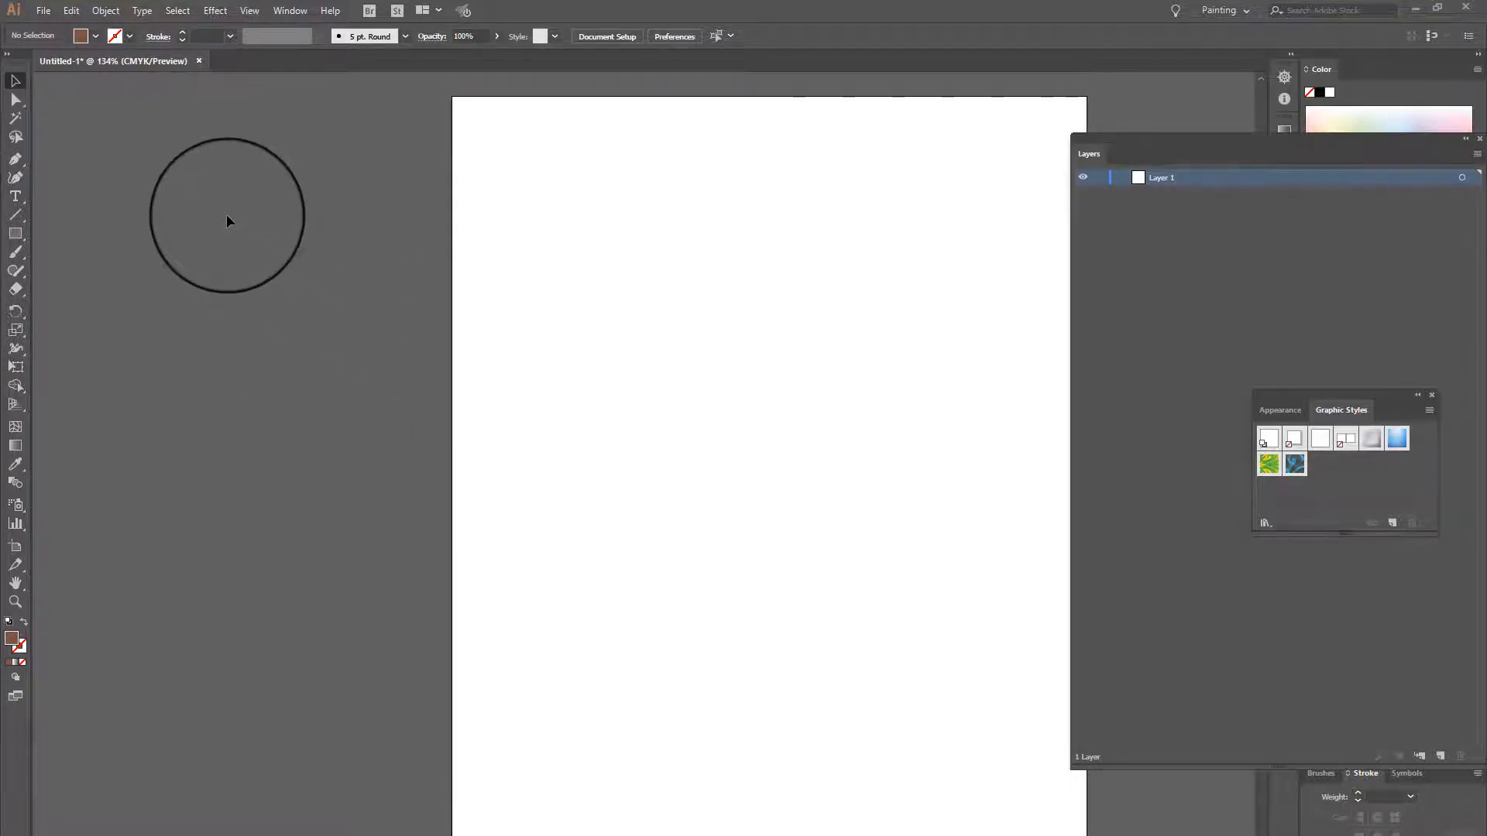
- Place the dogstock image from the Desktop folder onto the artboard
{"action": "left_click", "coordinate": [42, 10]}
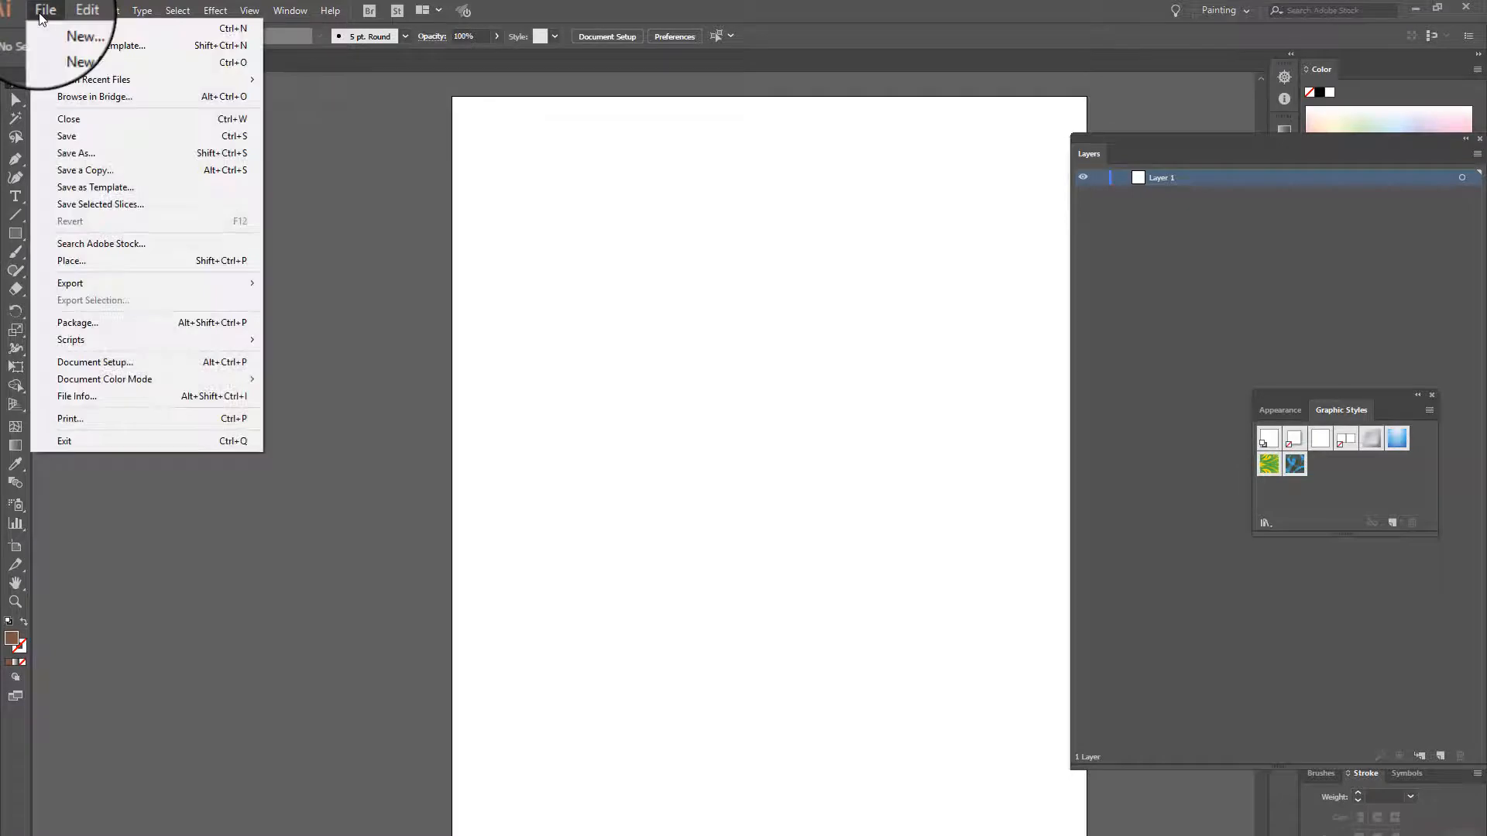
{"action": "left_click", "coordinate": [104, 261]}
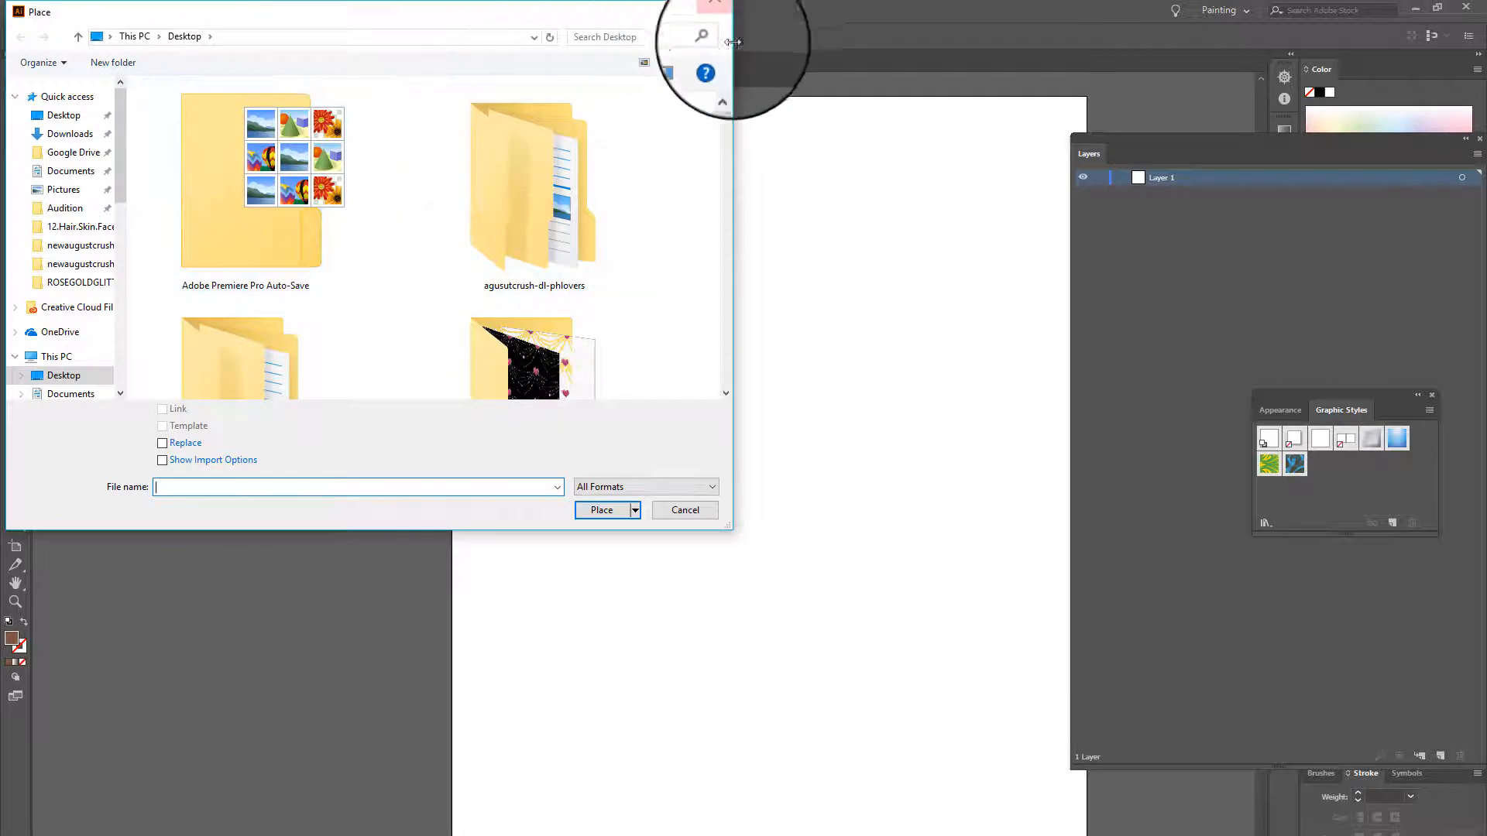
{"action": "left_click_drag", "start_coordinate": [727, 106], "coordinate": [720, 428]}
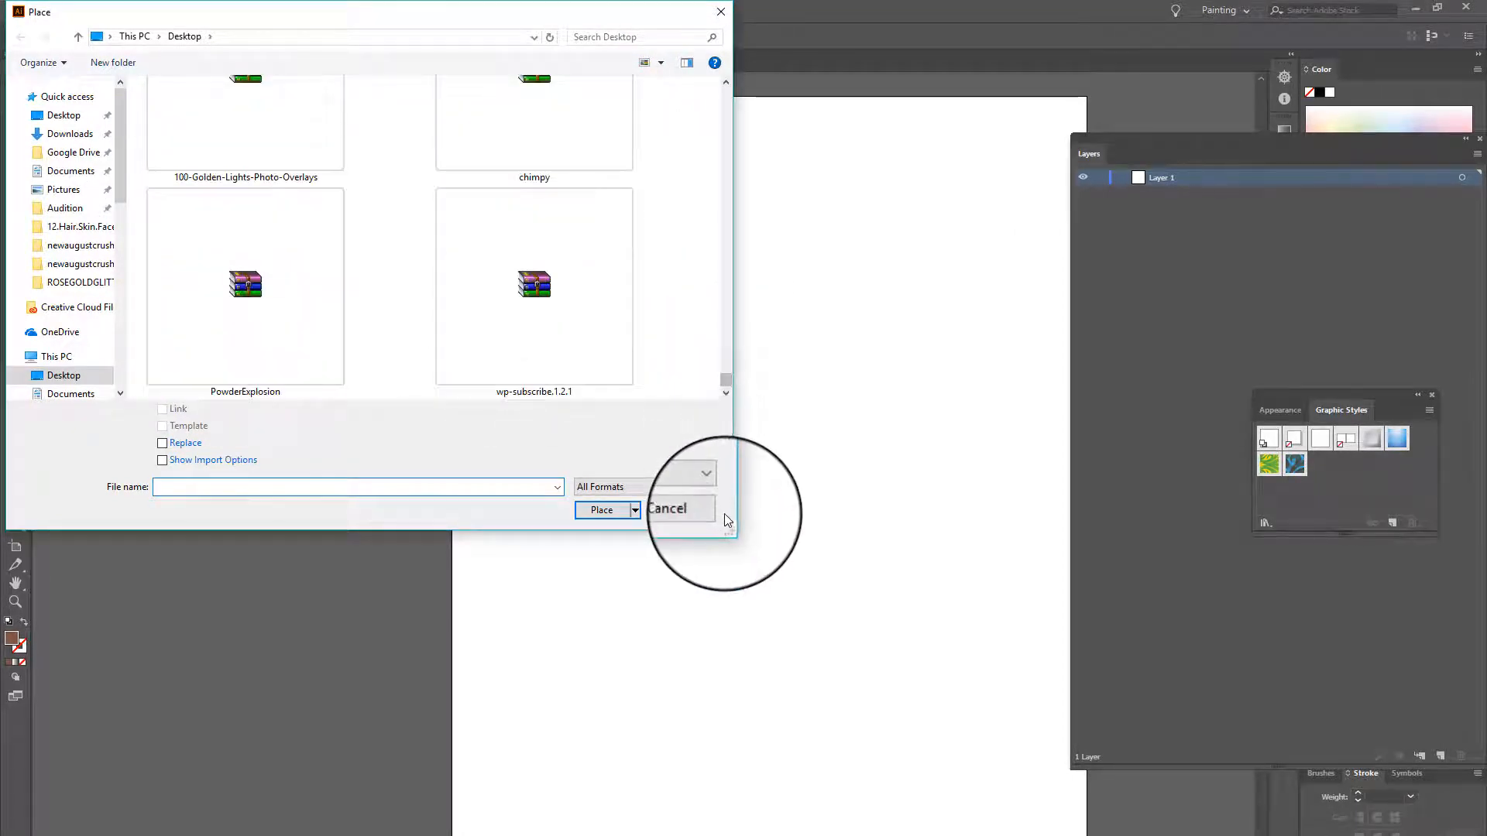
{"action": "left_click_drag", "start_coordinate": [728, 527], "coordinate": [1243, 826]}
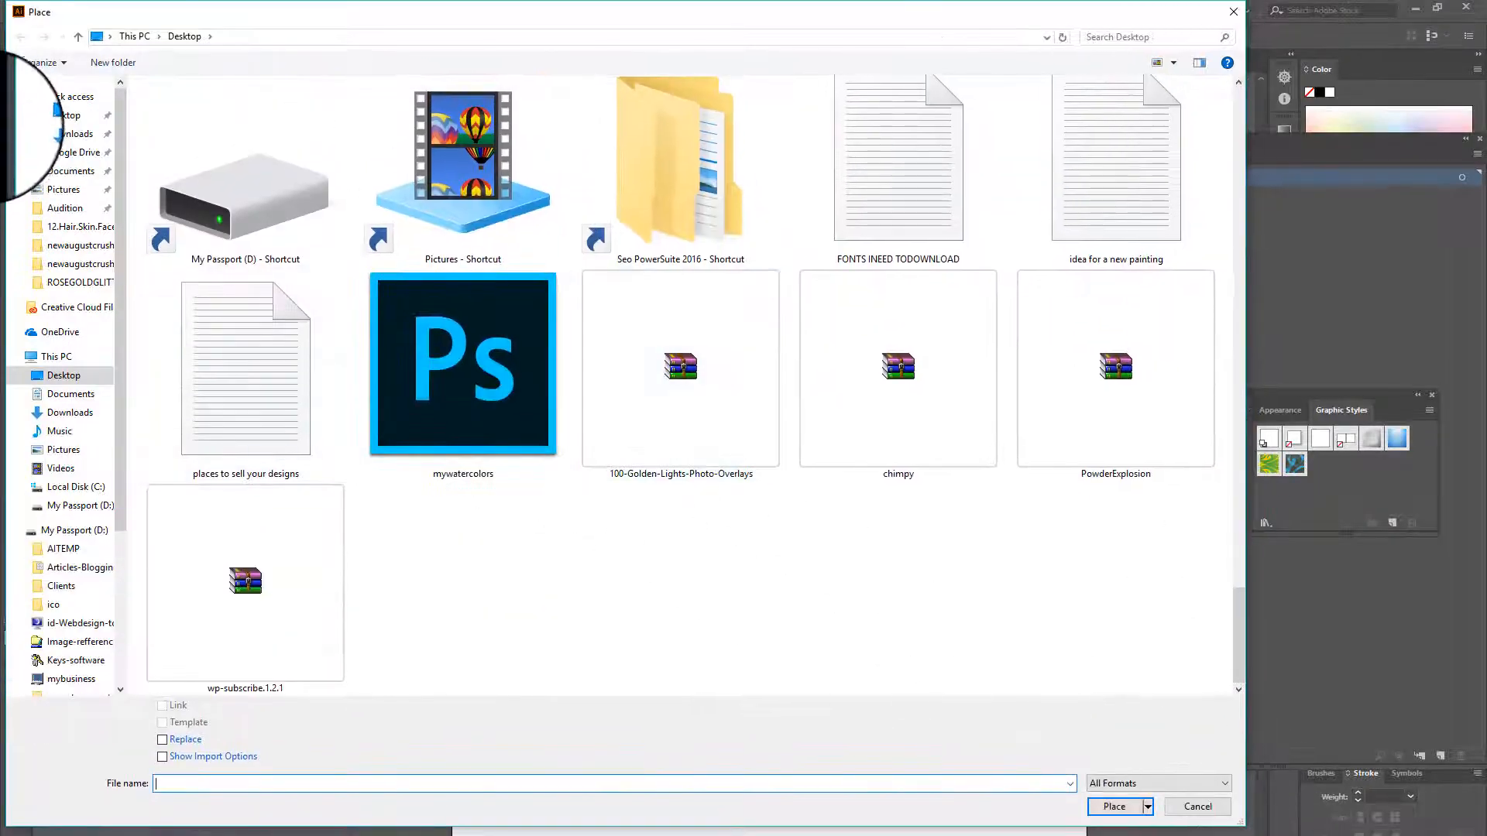
{"action": "left_click", "coordinate": [60, 115]}
{"action": "scroll", "coordinate": [629, 488], "scroll_direction": "down", "scroll_amount": 15}
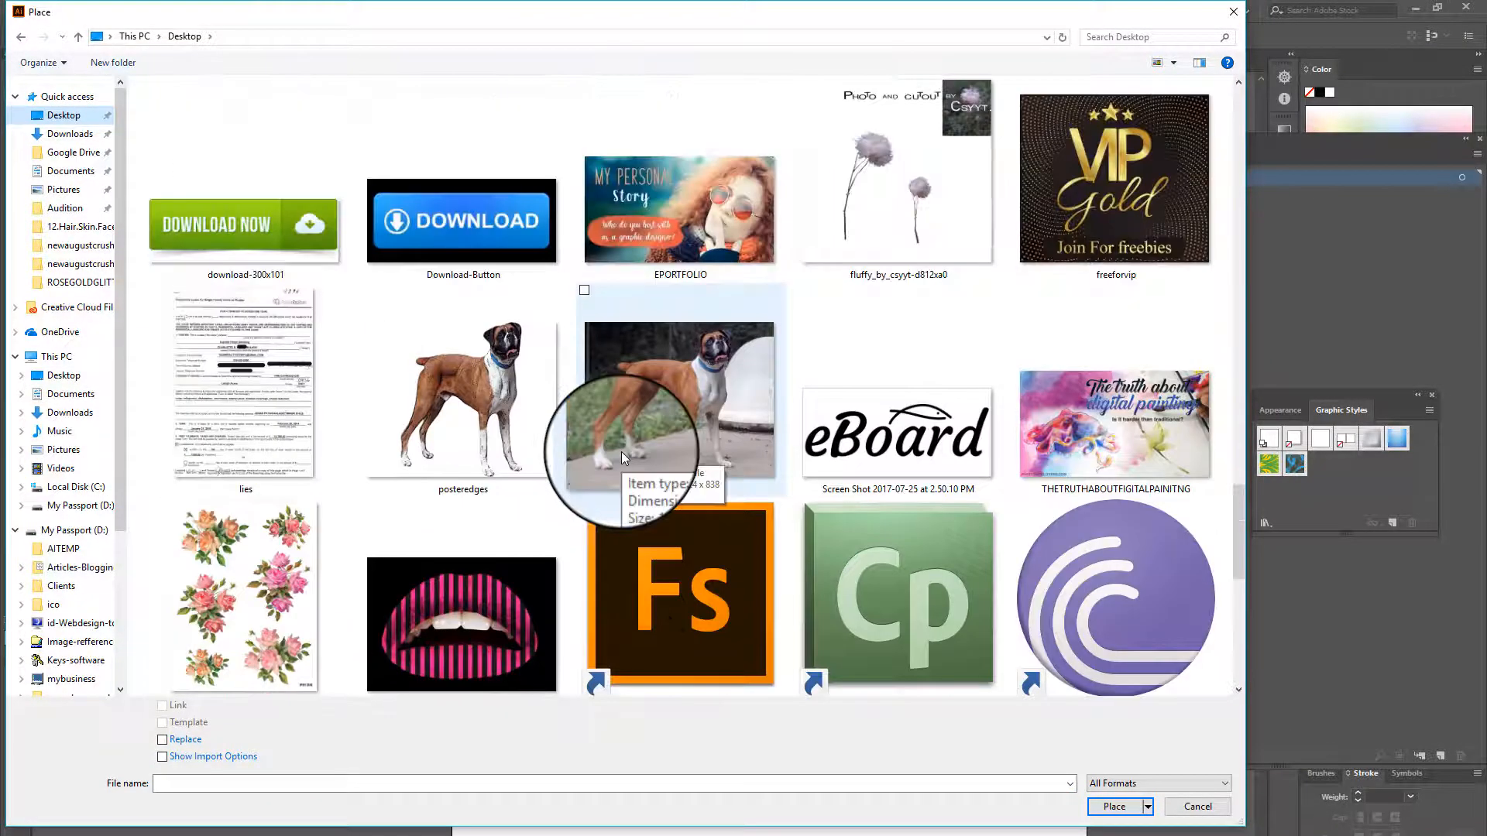
{"action": "scroll", "coordinate": [621, 457], "scroll_direction": "up", "scroll_amount": 5}
{"action": "left_click", "coordinate": [1124, 387]}
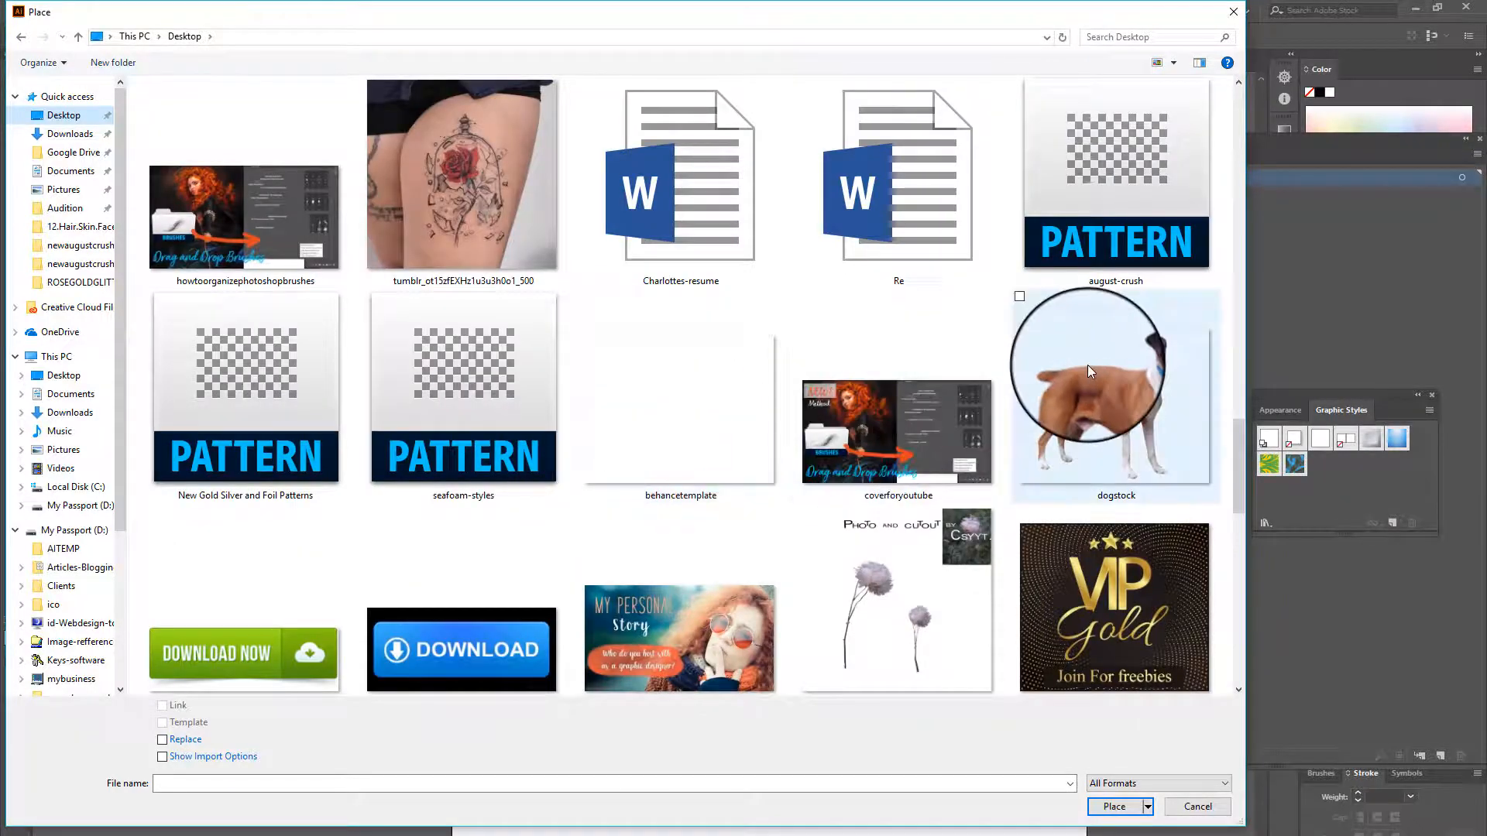
{"action": "left_click", "coordinate": [1109, 810]}
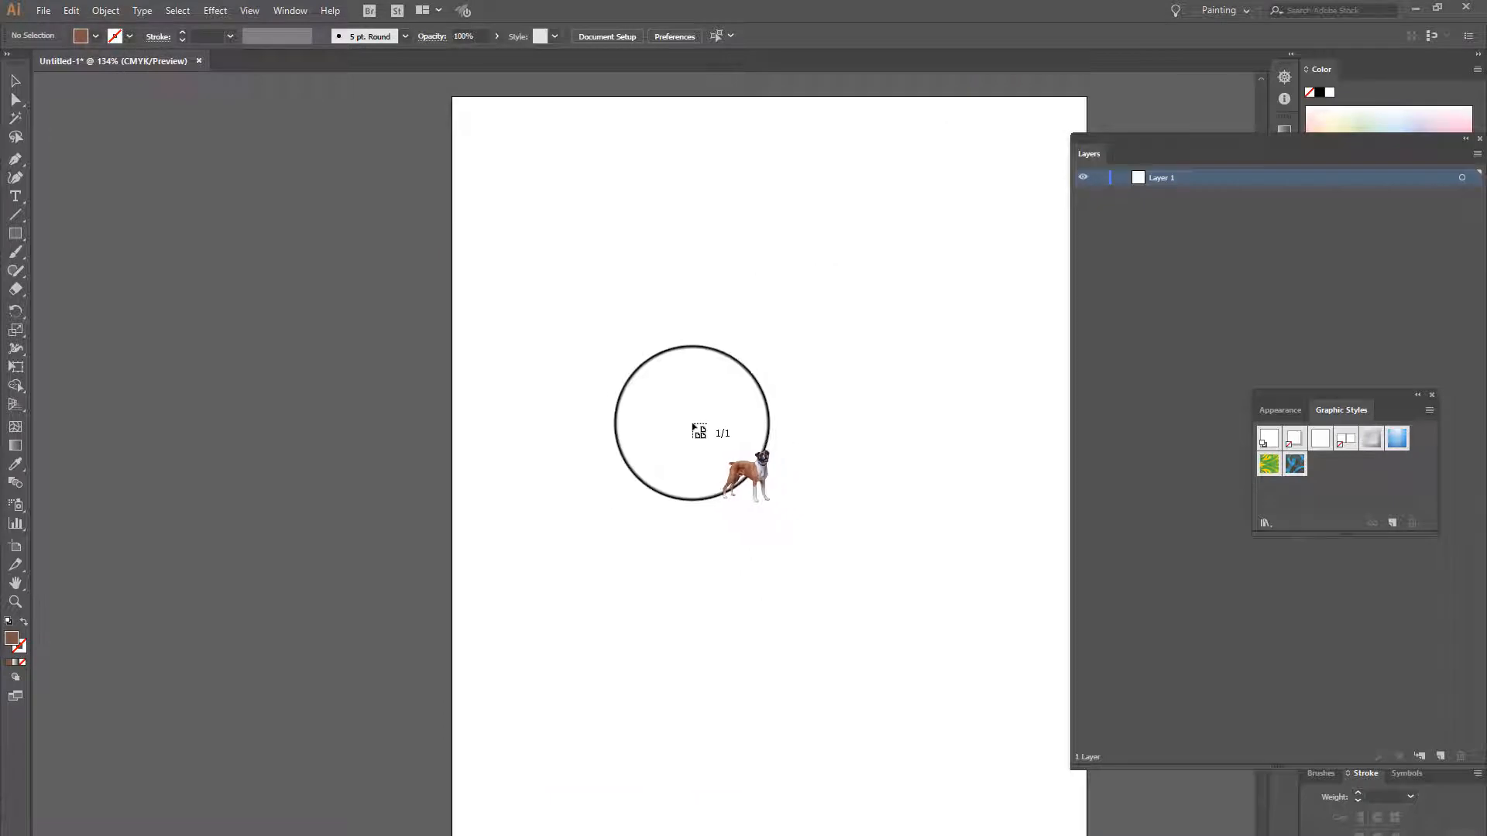
{"action": "left_click", "coordinate": [703, 431]}
- Scale the placed dog image down to about 650 × 561 pt, reposition it on the artboard and deselect it
{"action": "left_click_drag", "start_coordinate": [952, 618], "coordinate": [647, 449]}
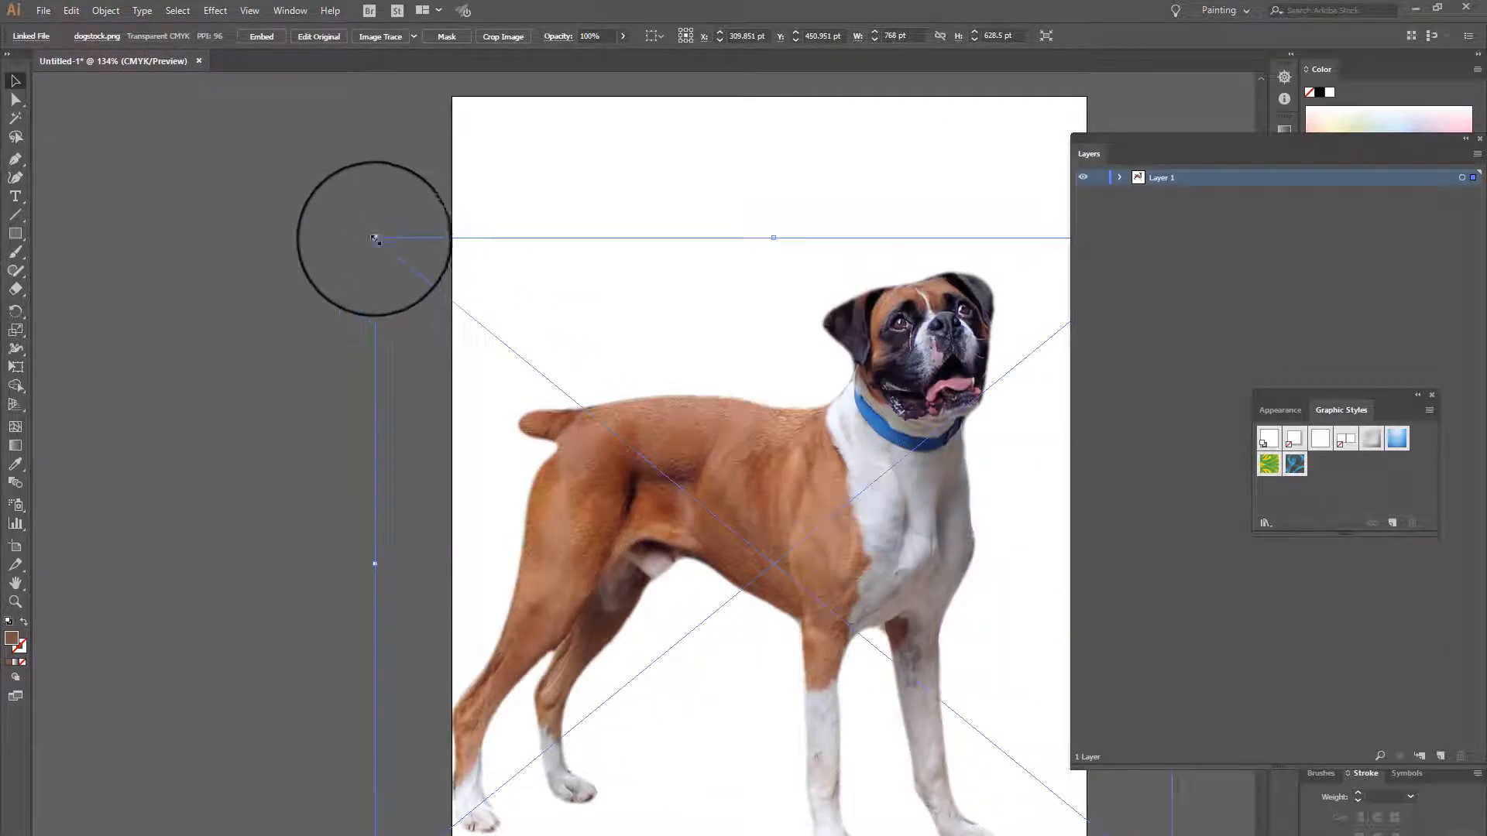
{"action": "left_click_drag", "start_coordinate": [374, 238], "coordinate": [457, 273]}
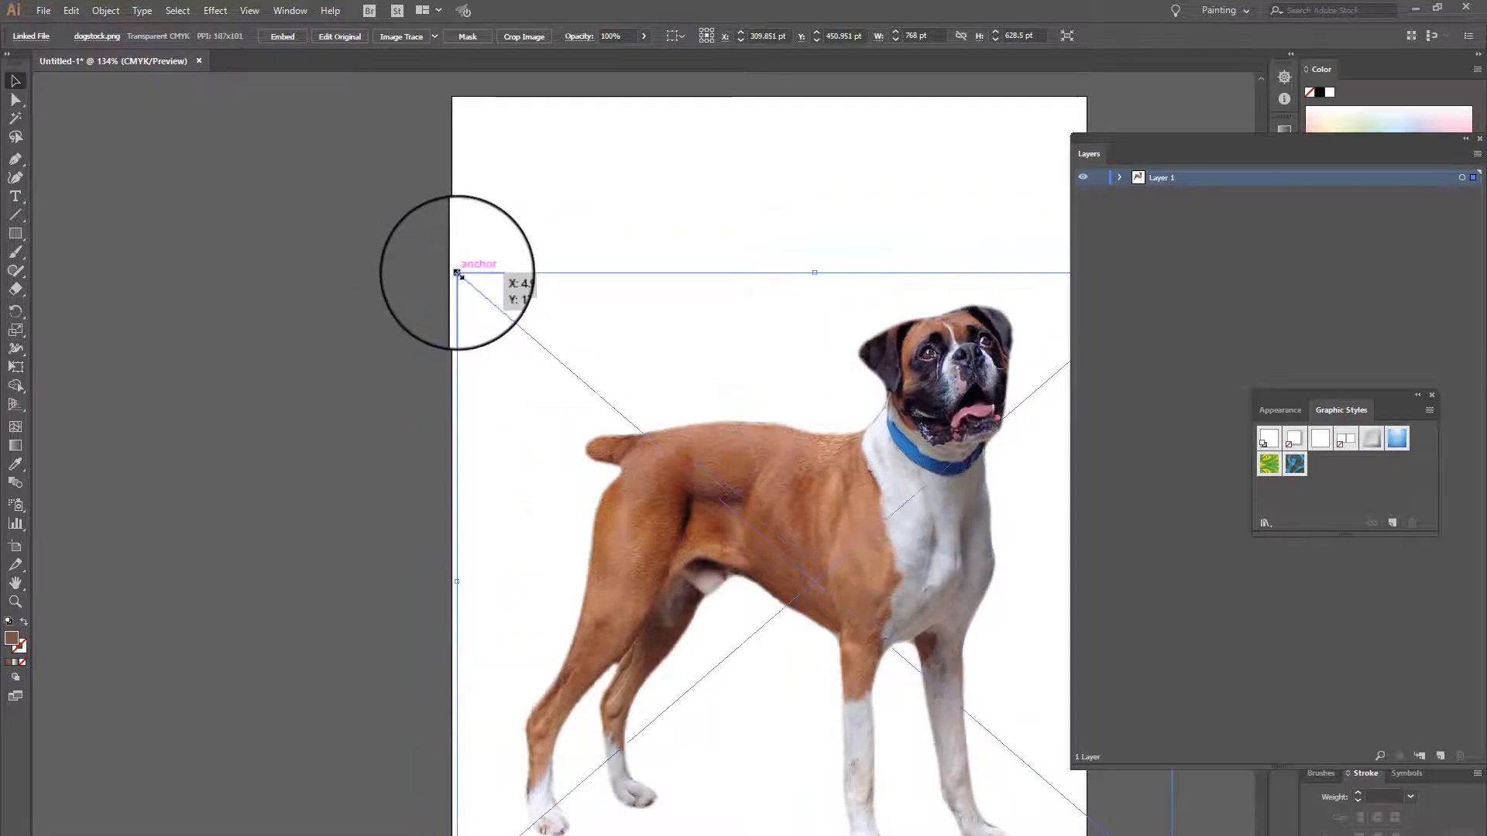
{"action": "left_click_drag", "start_coordinate": [808, 273], "coordinate": [806, 279]}
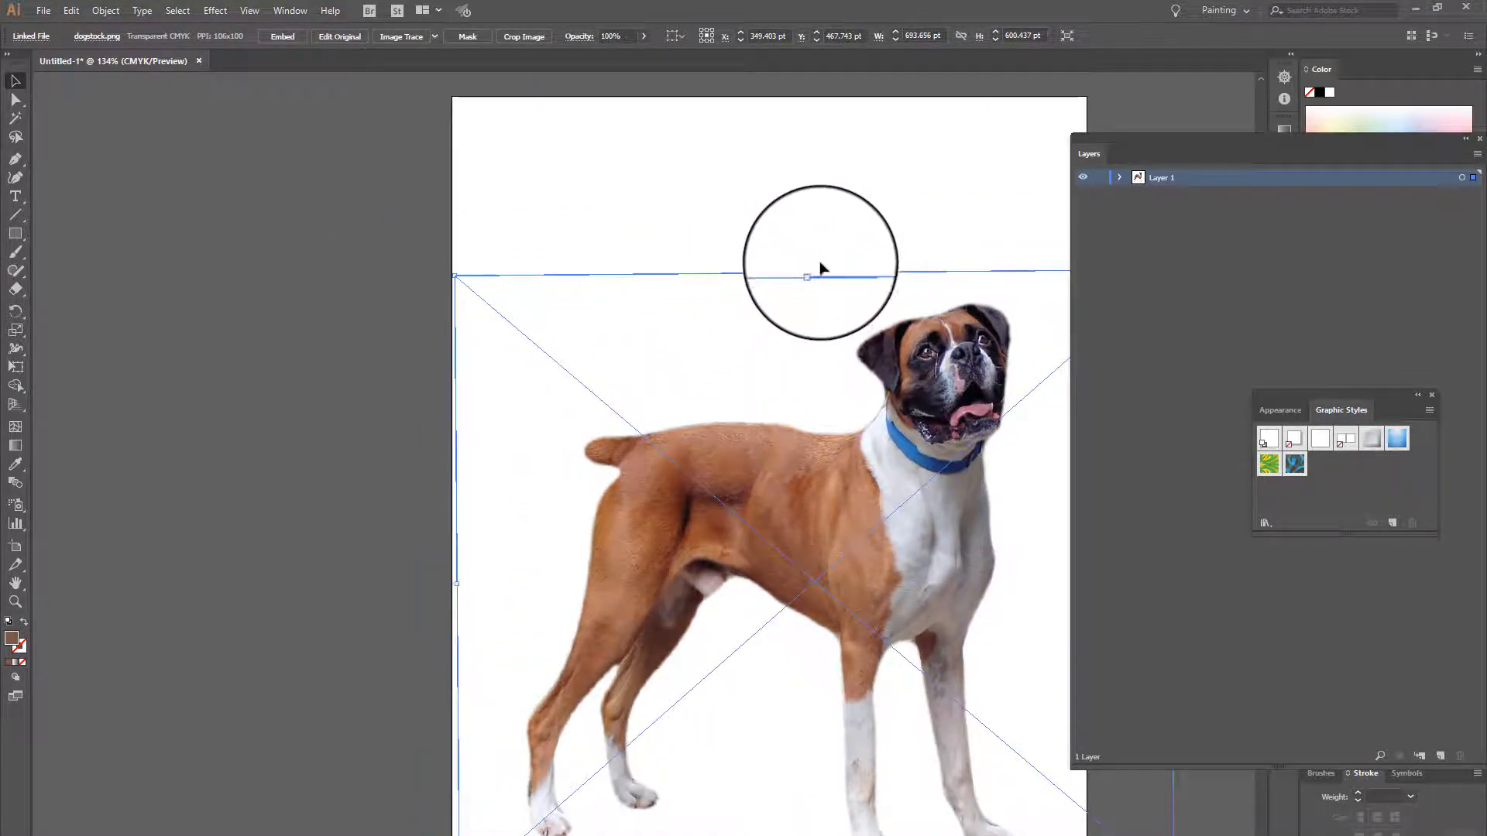
{"action": "key", "text": "ctrl+z"}
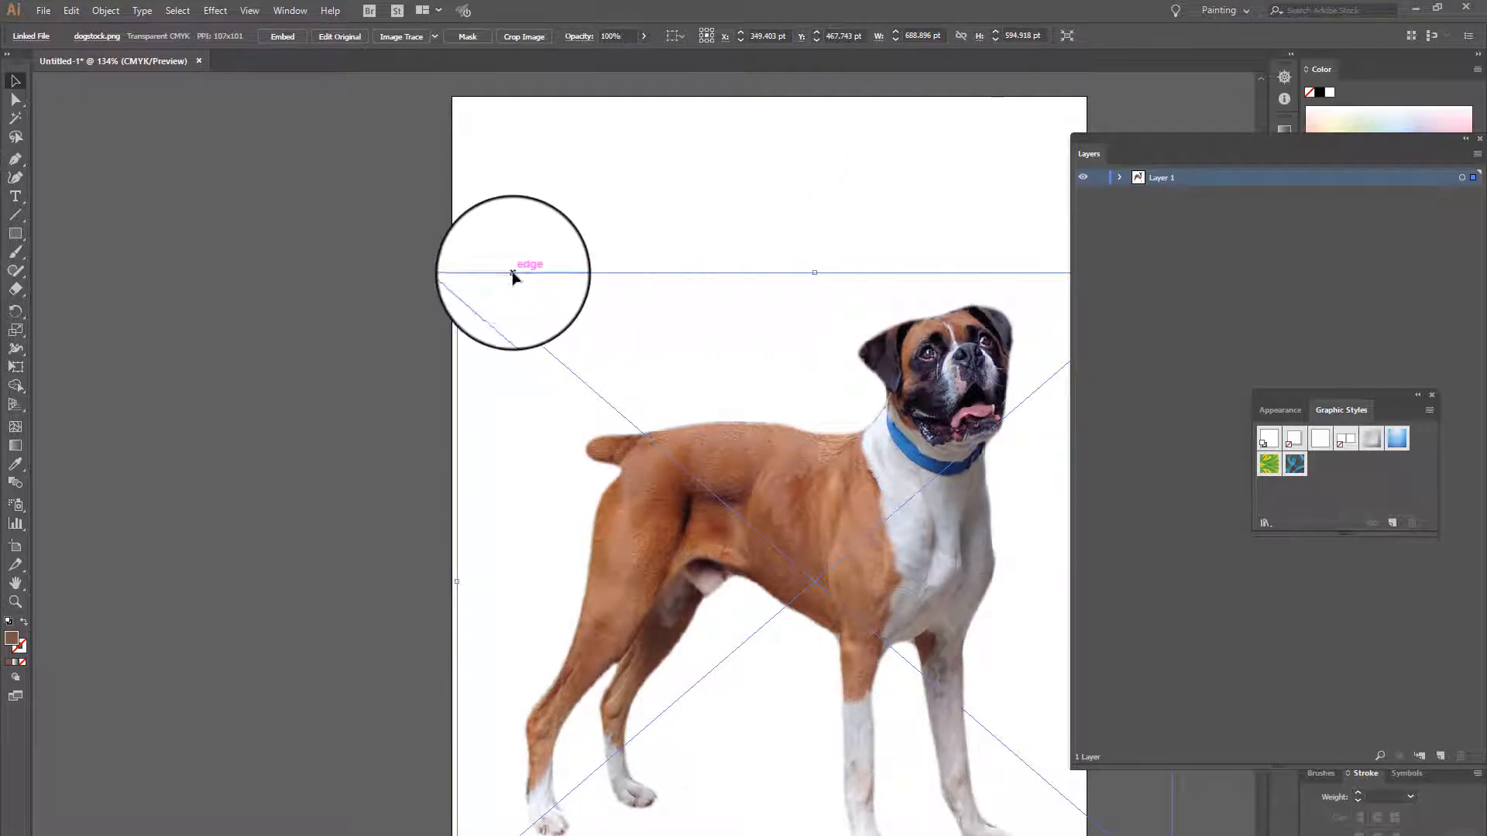
{"action": "left_click_drag", "start_coordinate": [457, 273], "coordinate": [499, 299]}
{"action": "left_click_drag", "start_coordinate": [668, 475], "coordinate": [633, 395]}
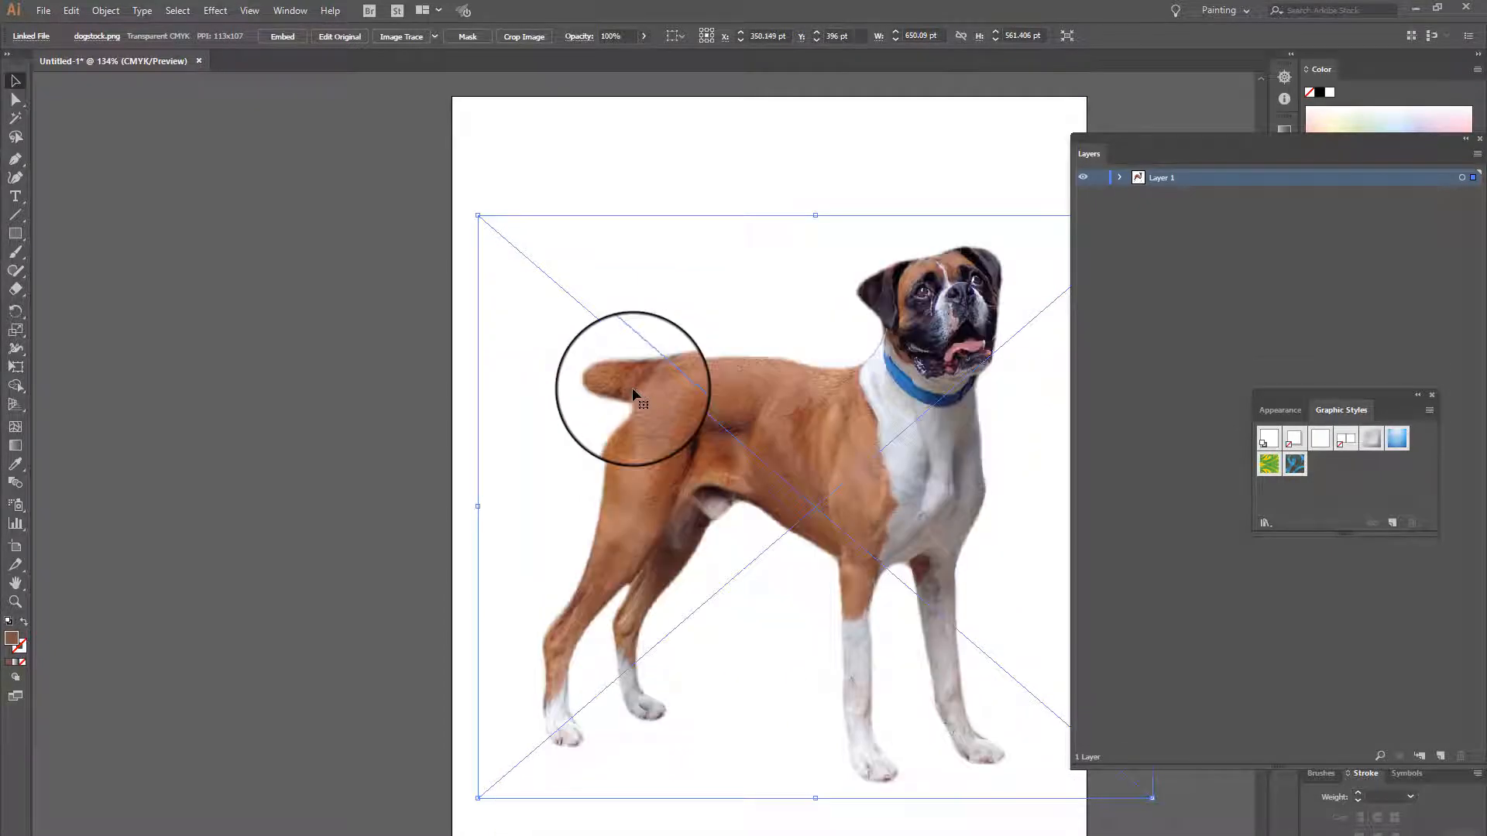
{"action": "key", "text": "Return"}
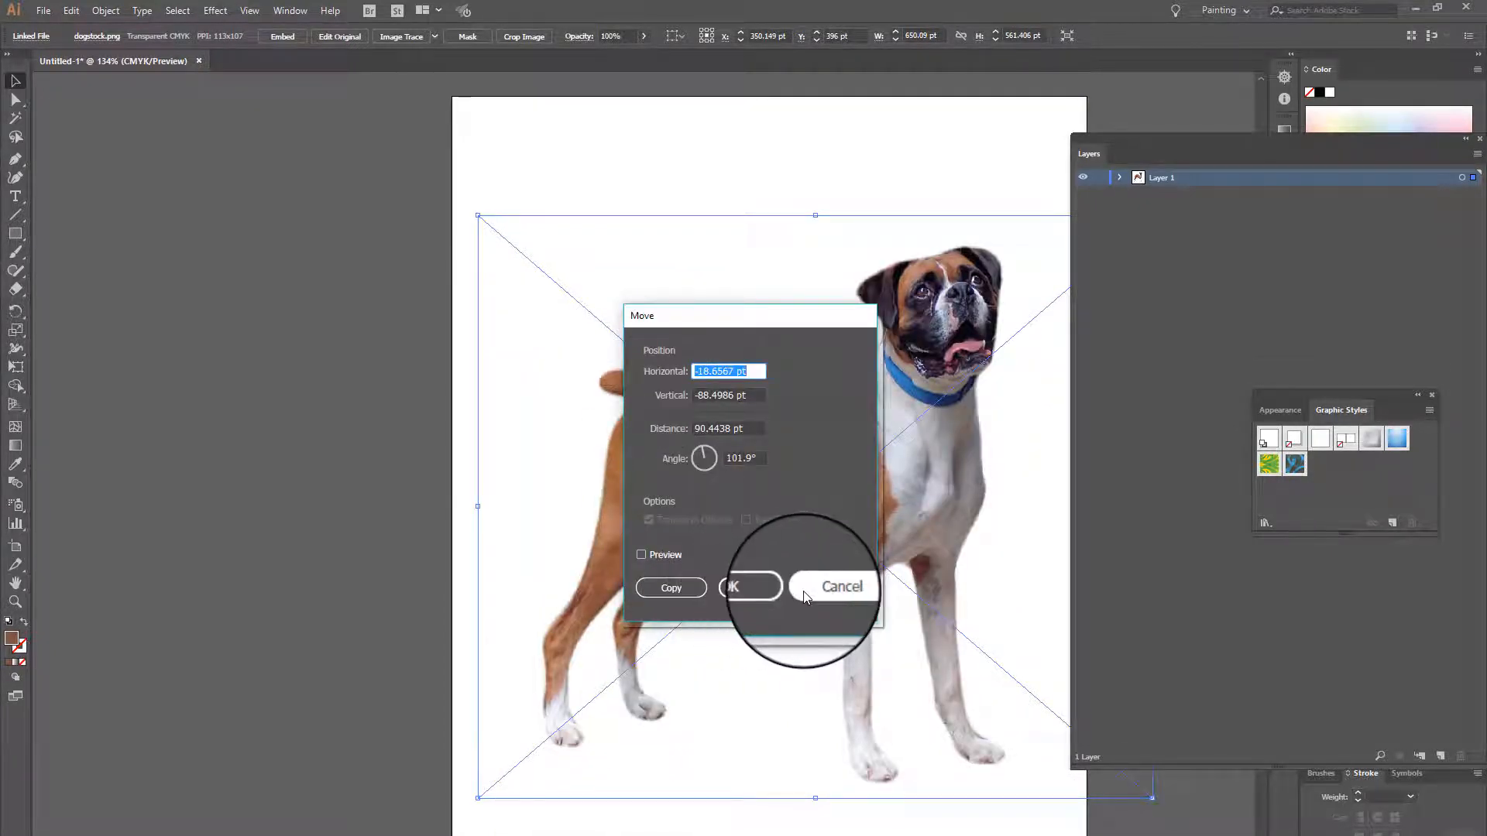
{"action": "left_click", "coordinate": [806, 596]}
{"action": "left_click", "coordinate": [310, 379]}
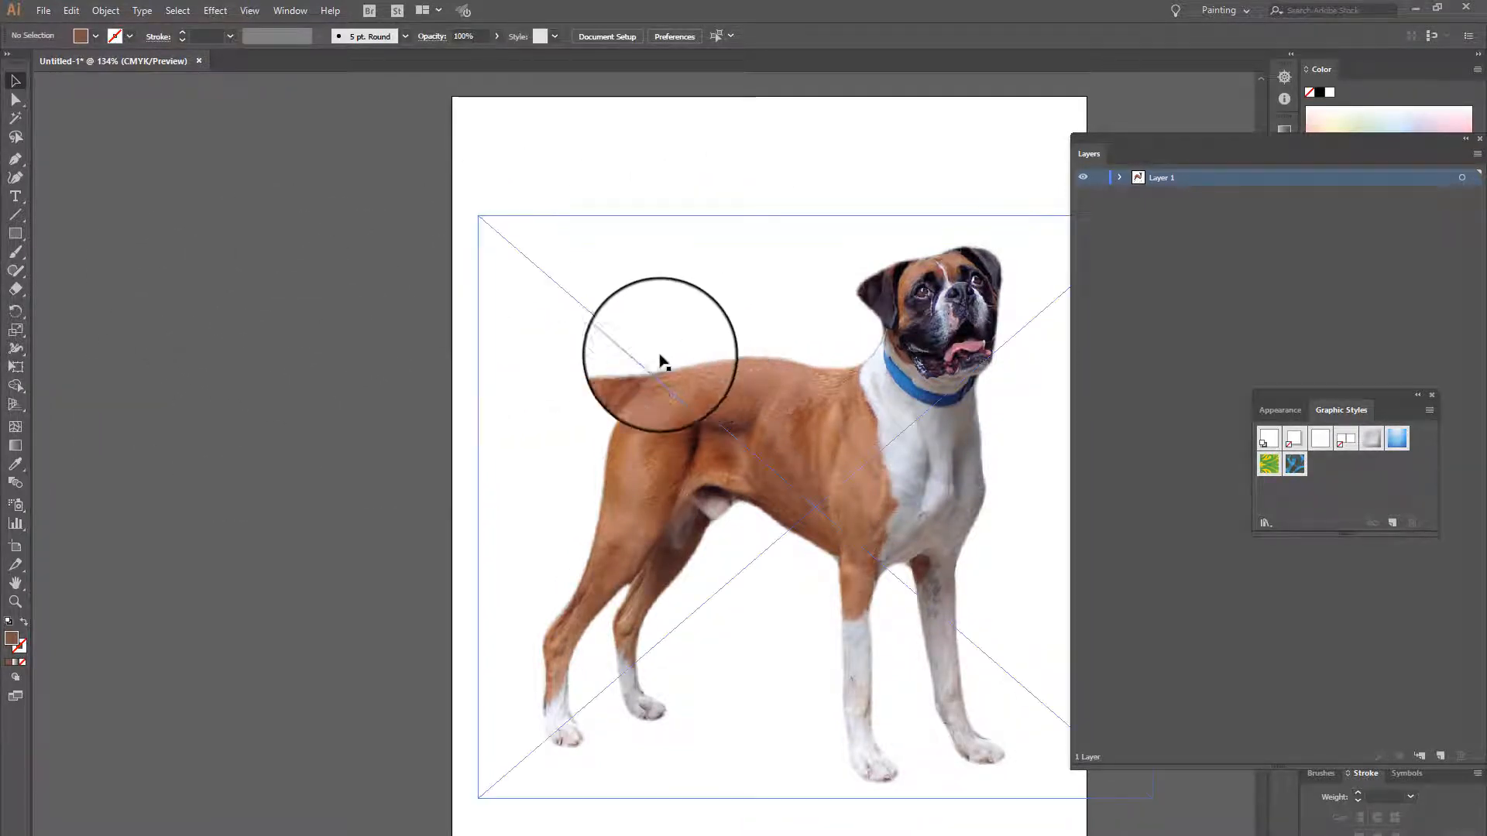
- Image Trace the dog with the High Fidelity Photo preset, expand the tracing into vector paths and deselect
{"action": "left_click", "coordinate": [771, 358]}
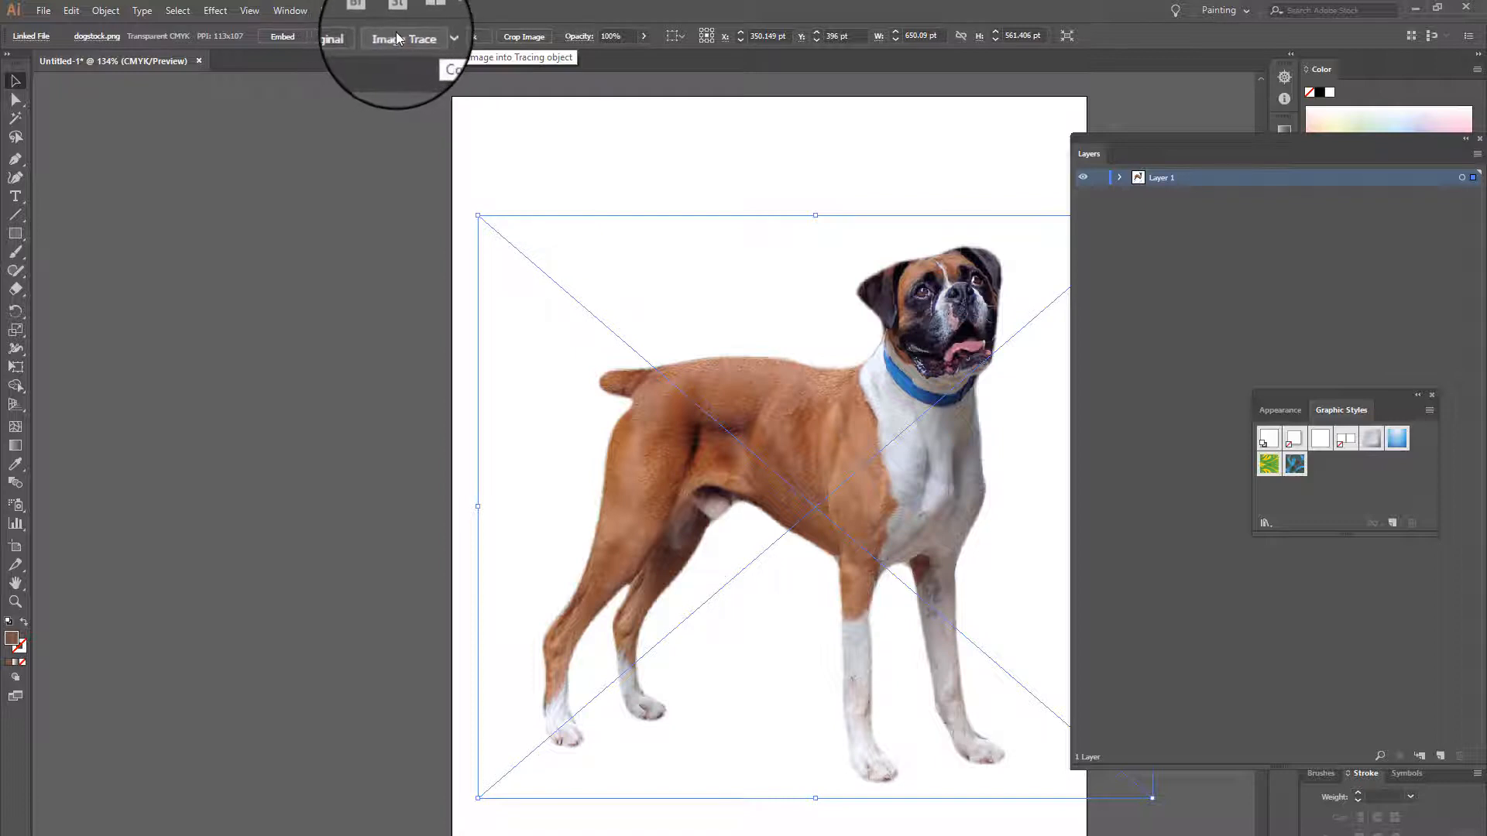
{"action": "left_click", "coordinate": [435, 39]}
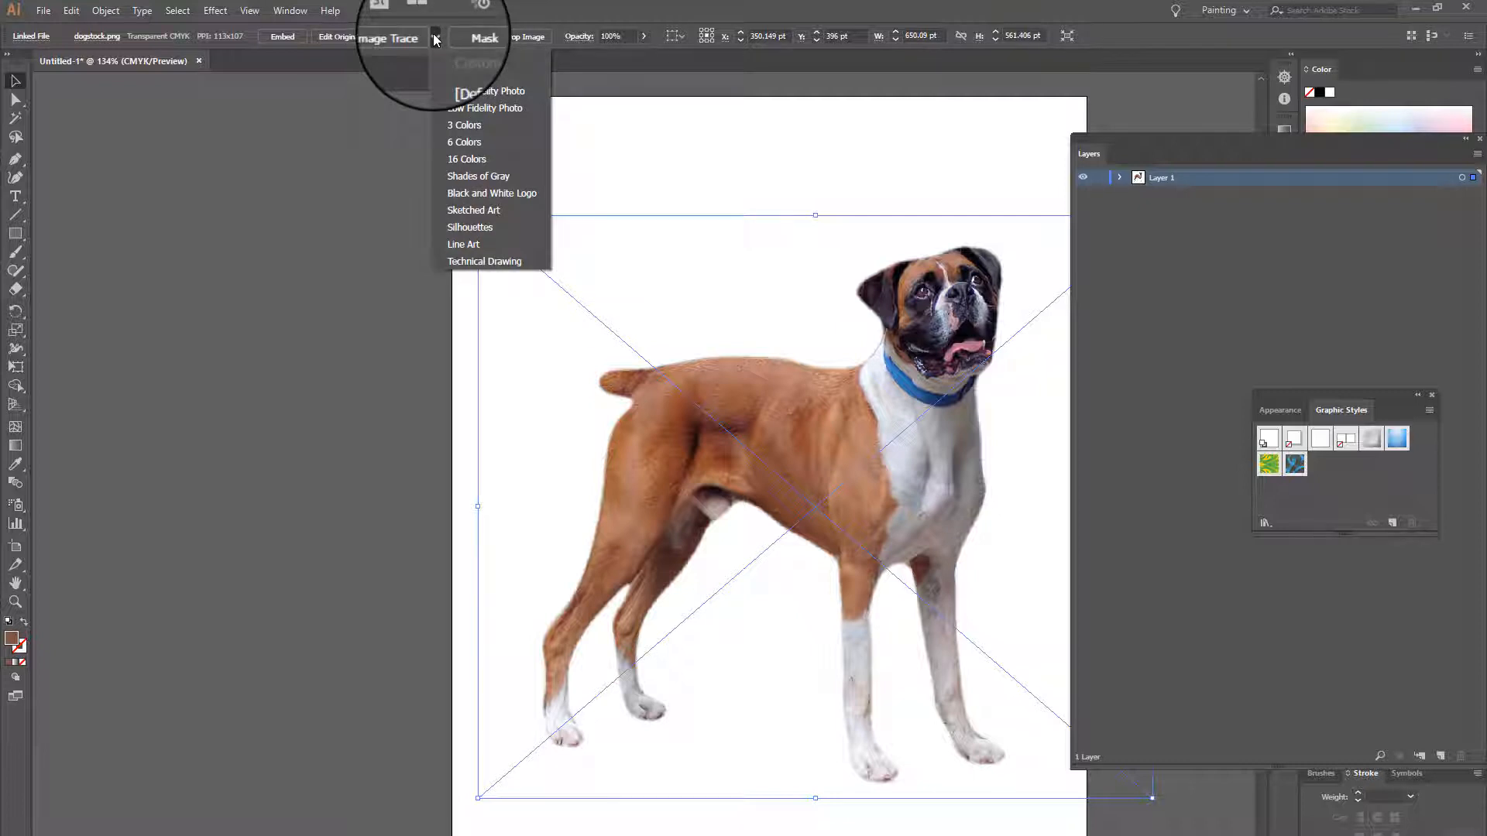
{"action": "left_click", "coordinate": [480, 94]}
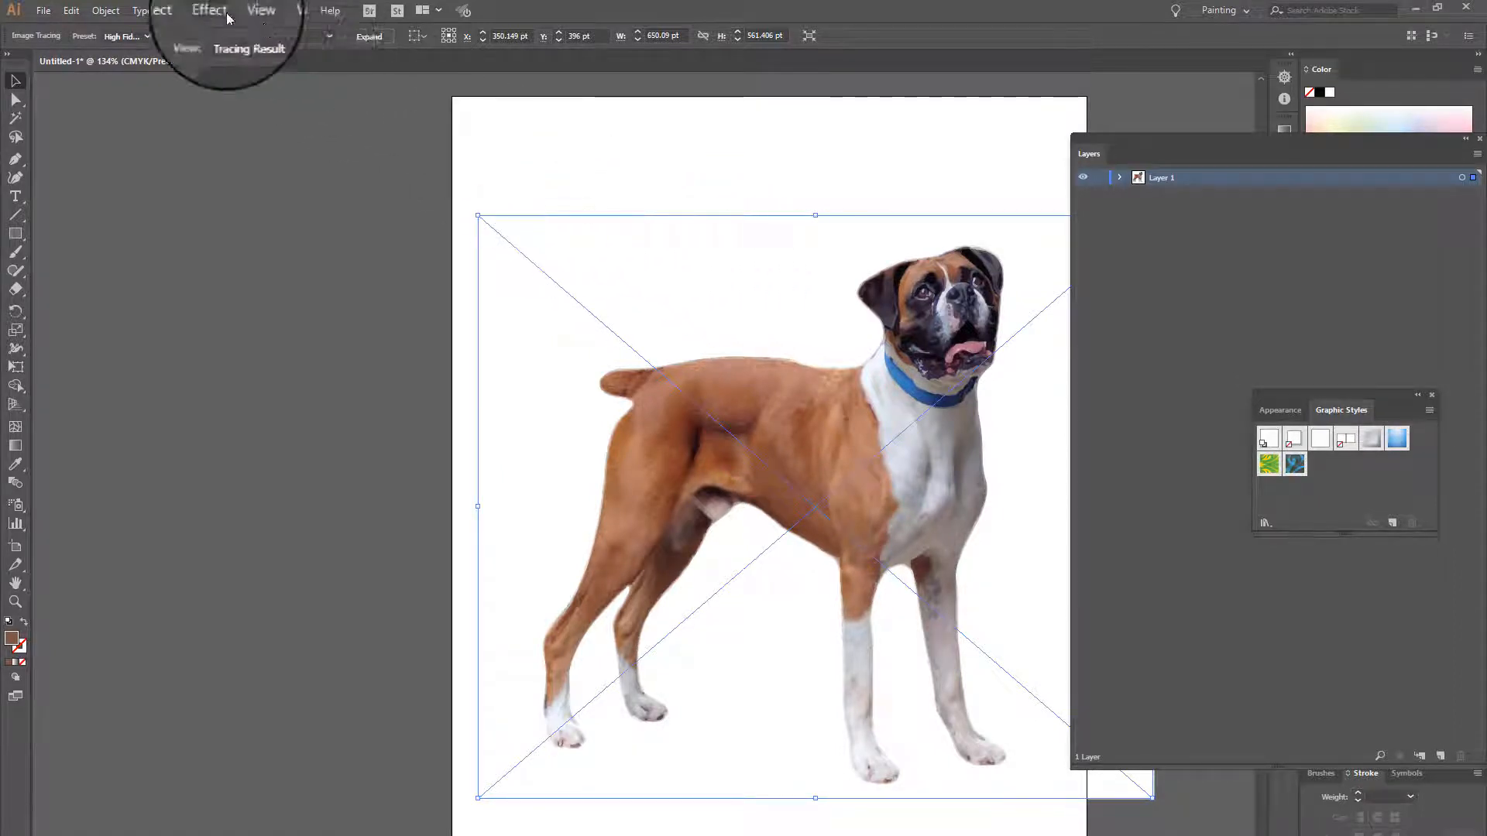
{"action": "left_click", "coordinate": [369, 38]}
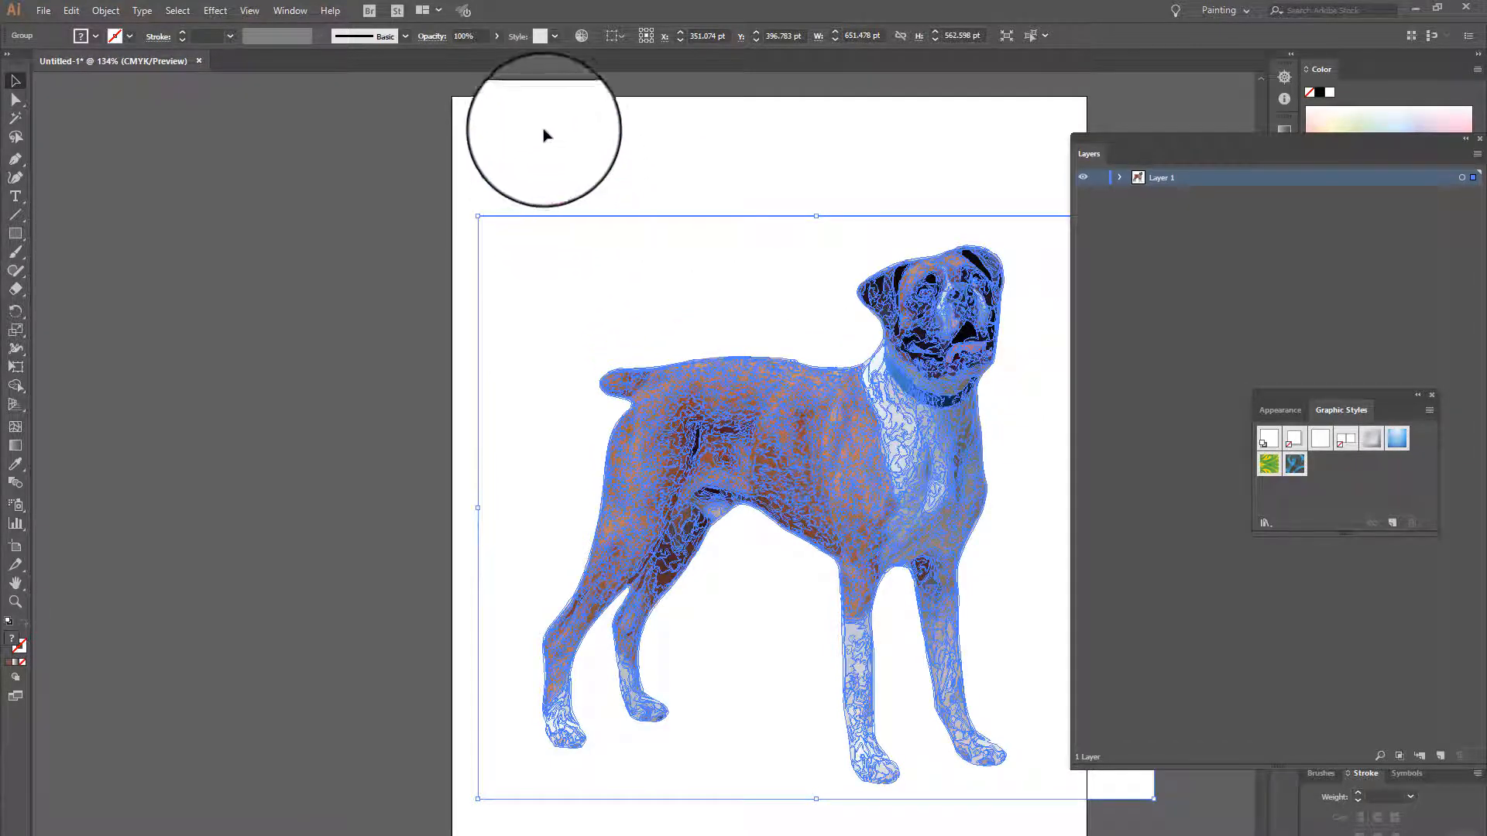
{"action": "left_click", "coordinate": [377, 281]}
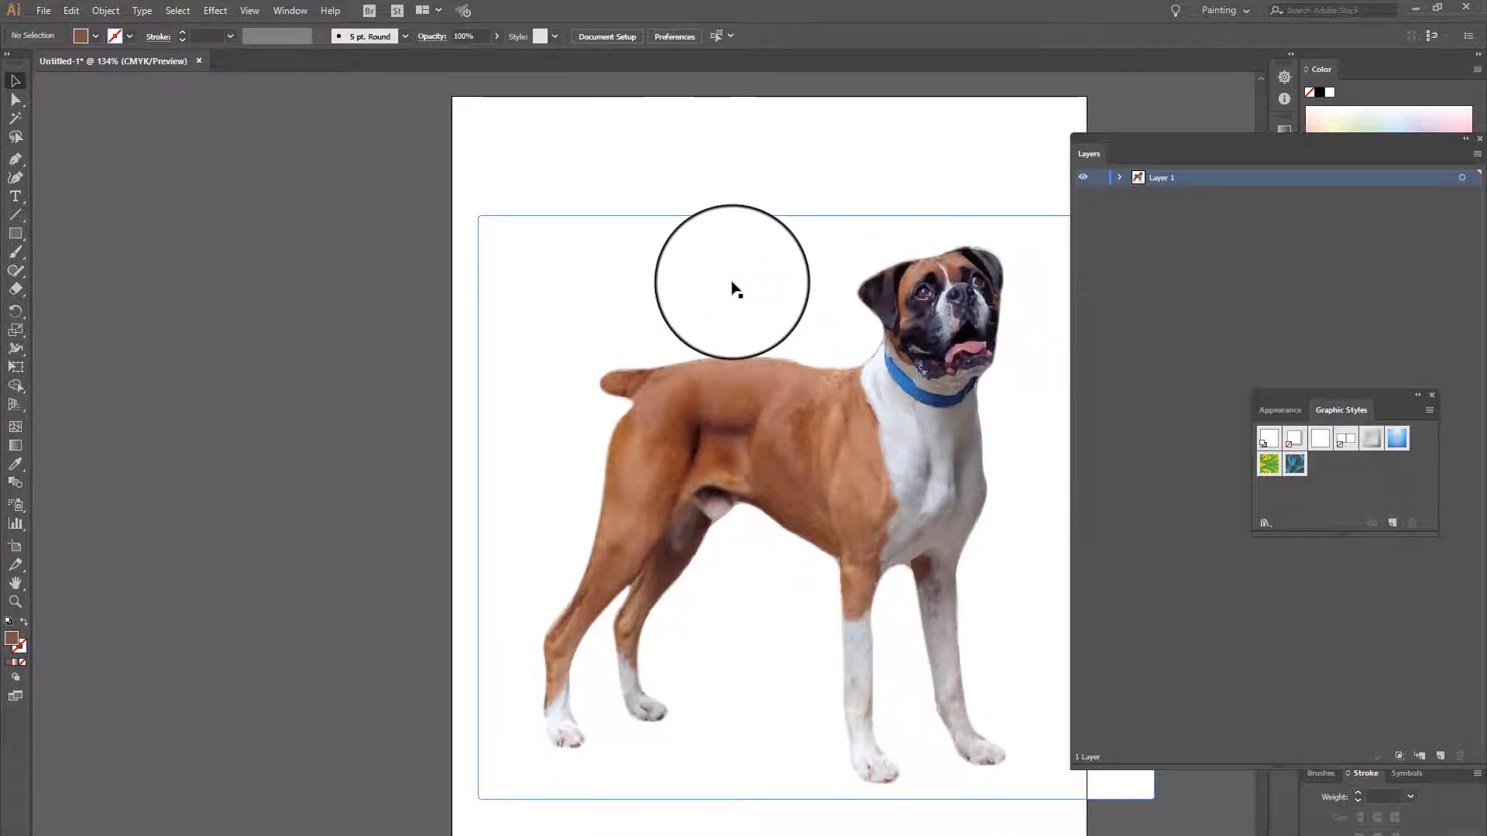
- Ungroup the expanded tracing and delete the white background shape behind the dog
{"action": "left_click", "coordinate": [733, 288]}
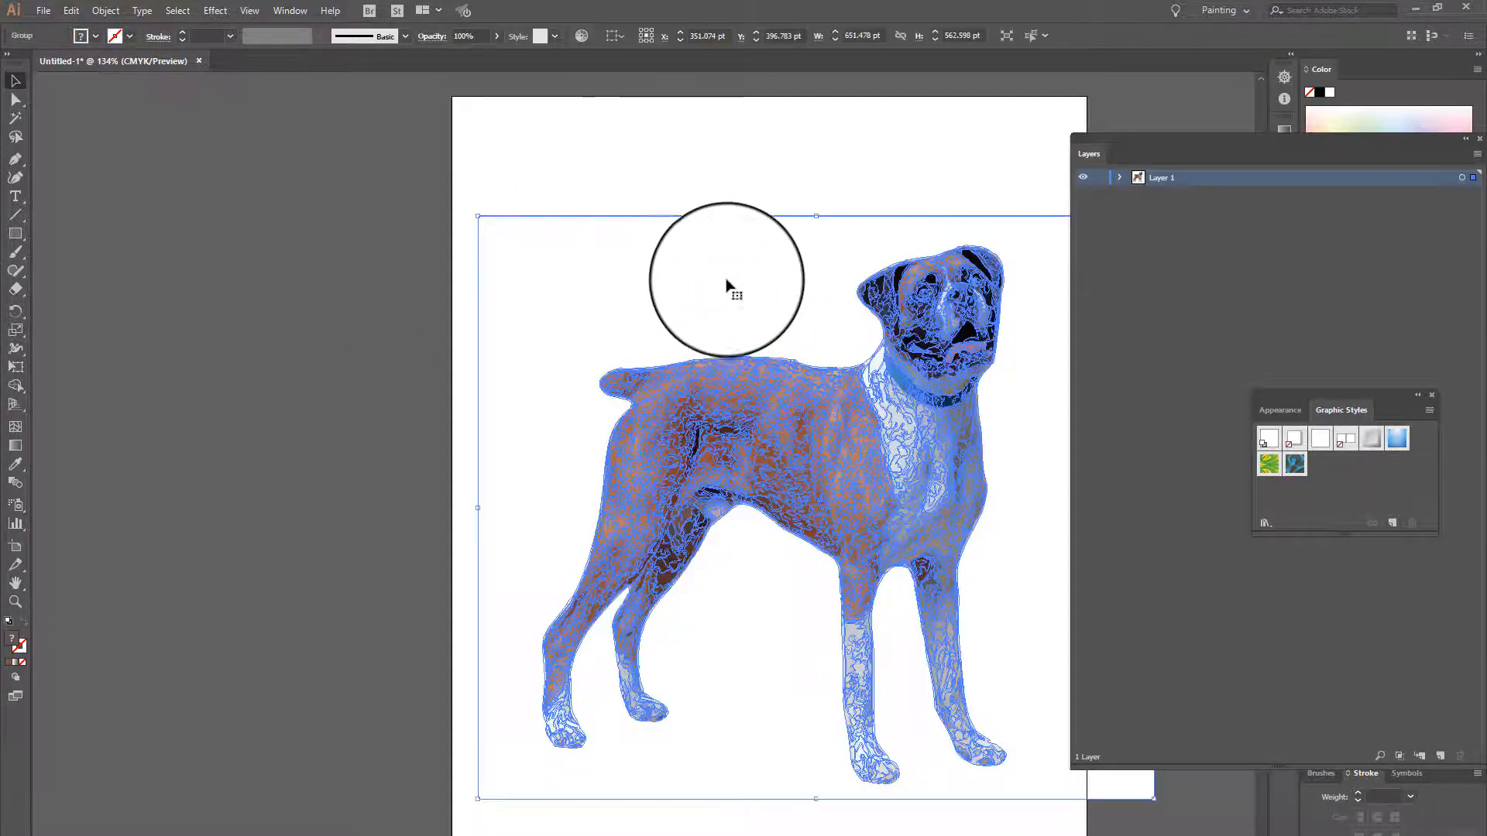
{"action": "left_click", "coordinate": [118, 13]}
{"action": "left_click", "coordinate": [138, 85]}
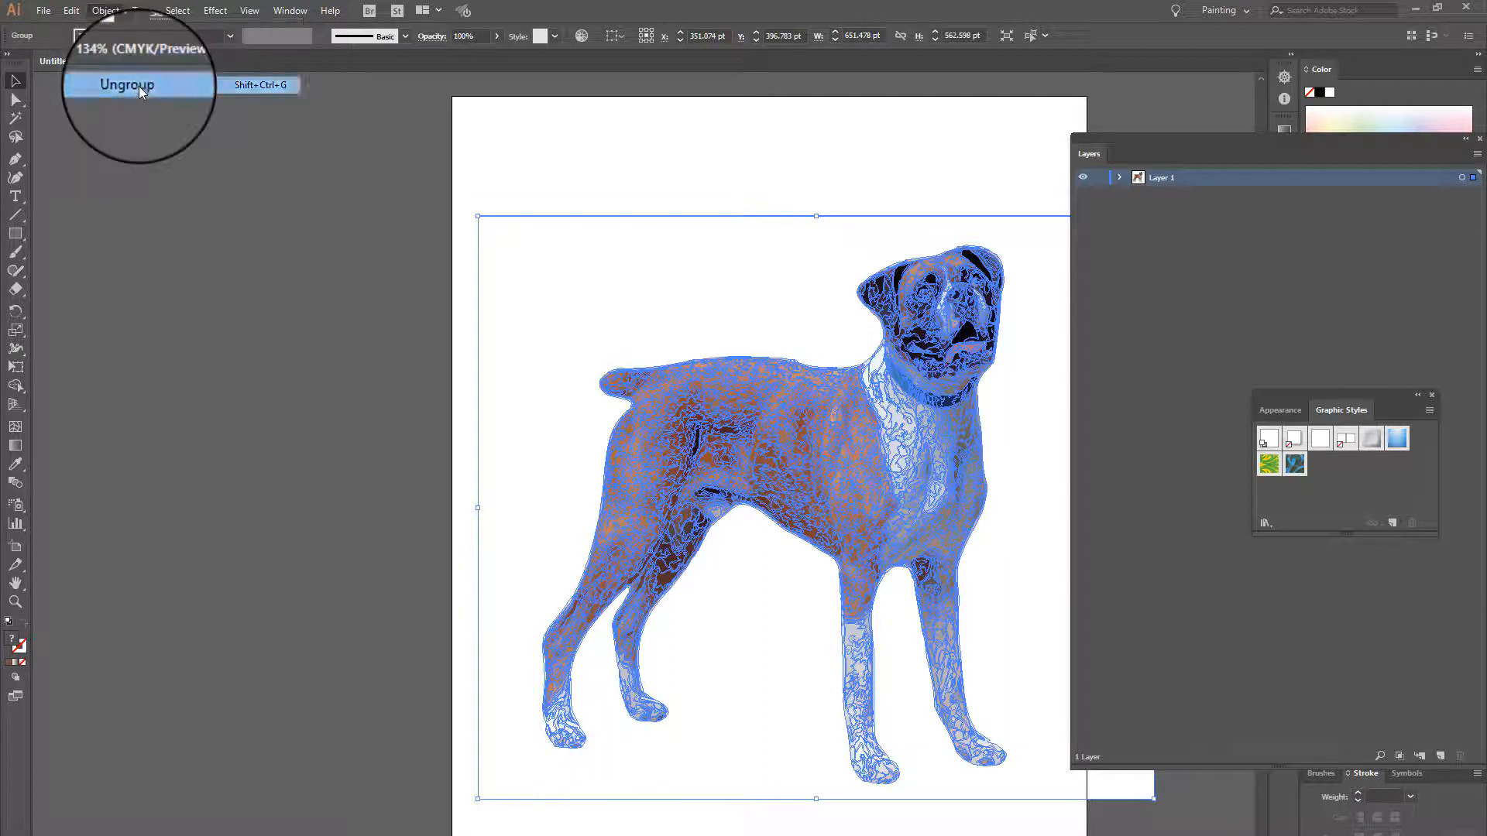
{"action": "left_click", "coordinate": [458, 288]}
{"action": "left_click", "coordinate": [504, 257]}
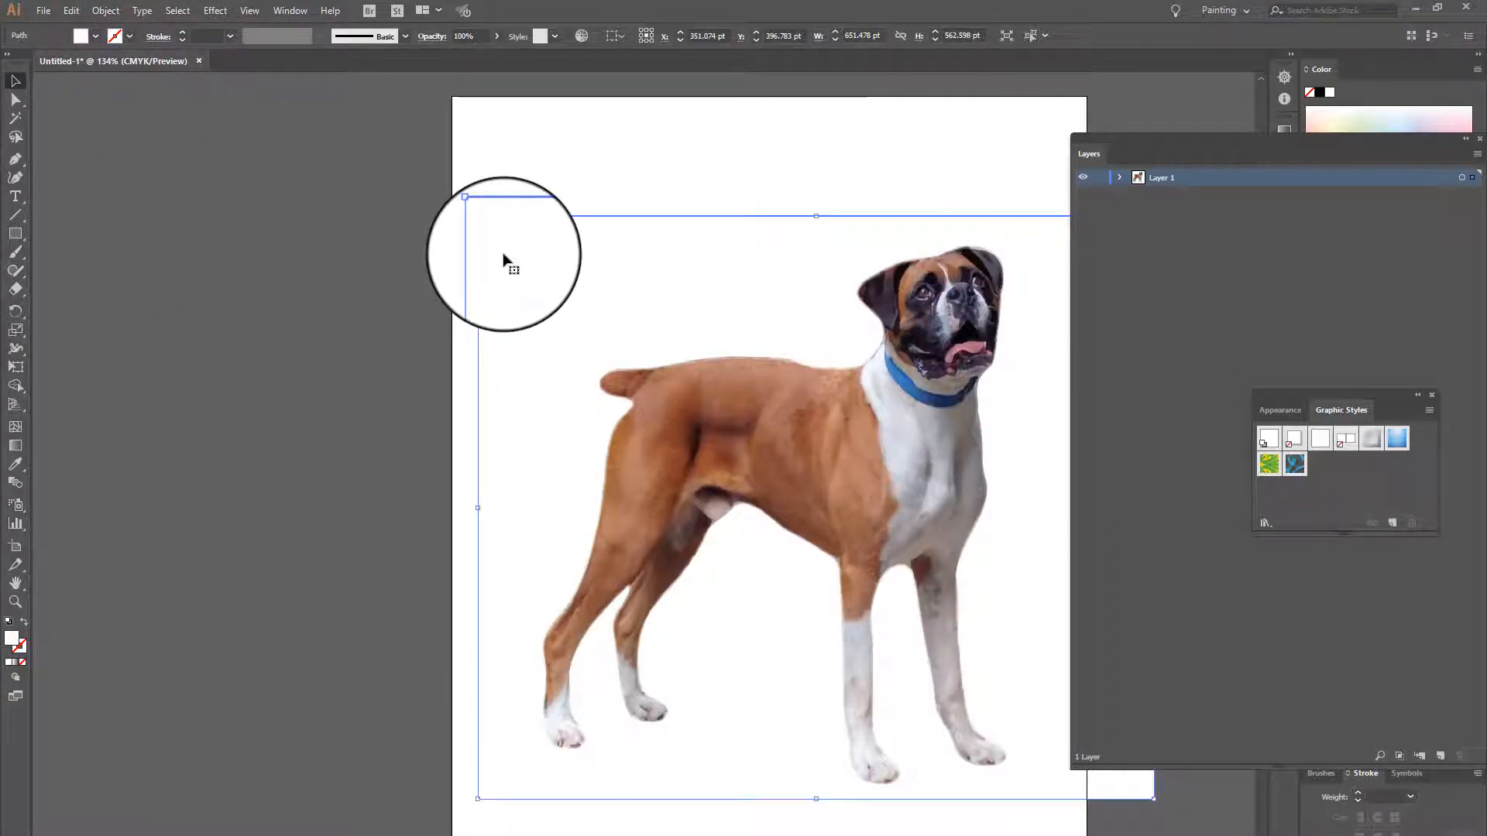
{"action": "key", "text": "Delete"}
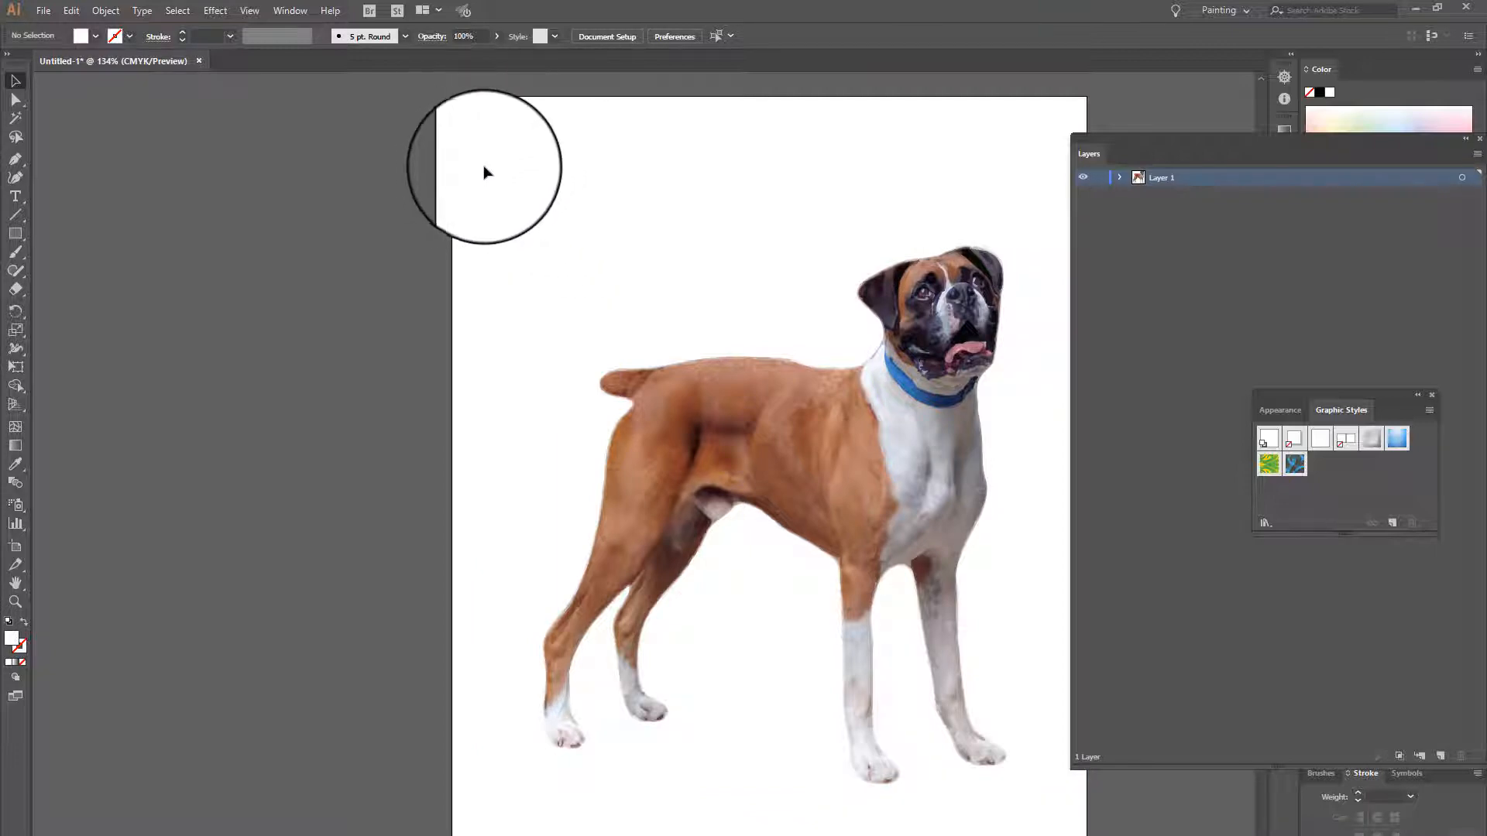
- Select all of the dog's traced paths and group them
{"action": "left_click_drag", "start_coordinate": [485, 172], "coordinate": [1033, 827]}
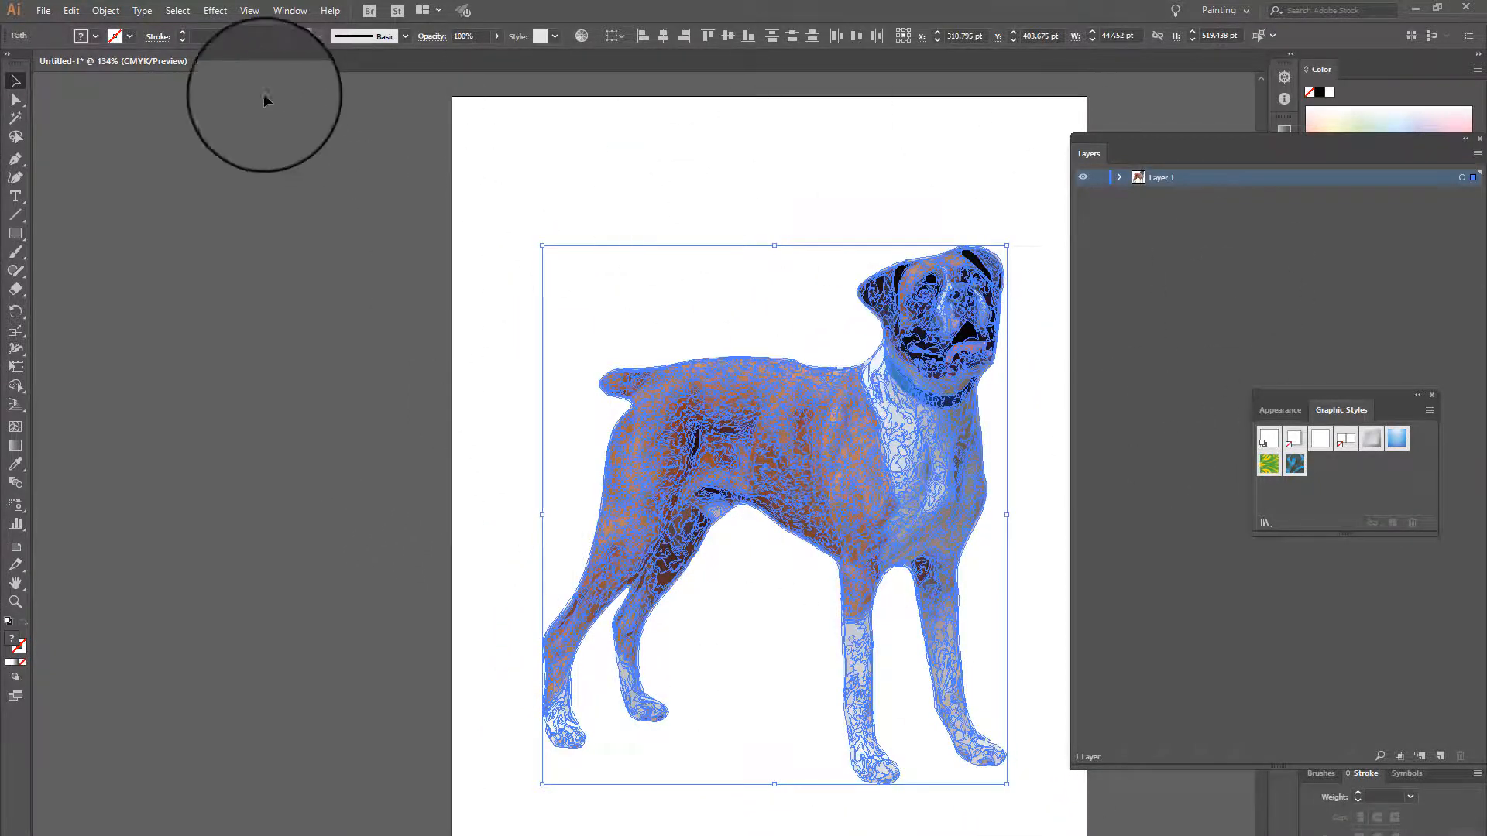
{"action": "left_click", "coordinate": [106, 10]}
{"action": "left_click", "coordinate": [110, 71]}
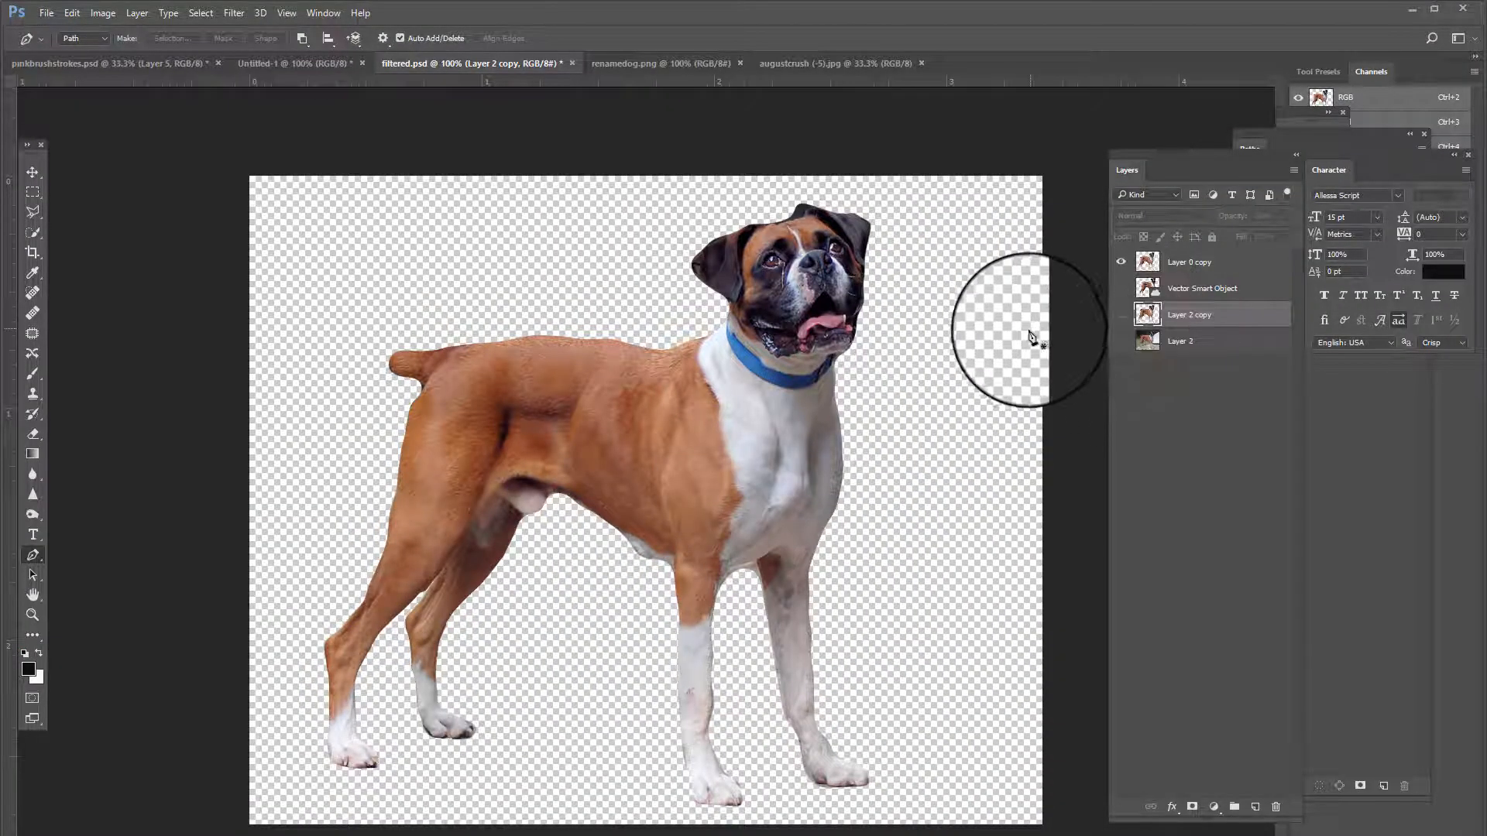
- Switch to Photoshop, paste the copied vector dog into filtered.psd as a Smart Object and commit the placement
{"action": "key", "text": "ctrl+v"}
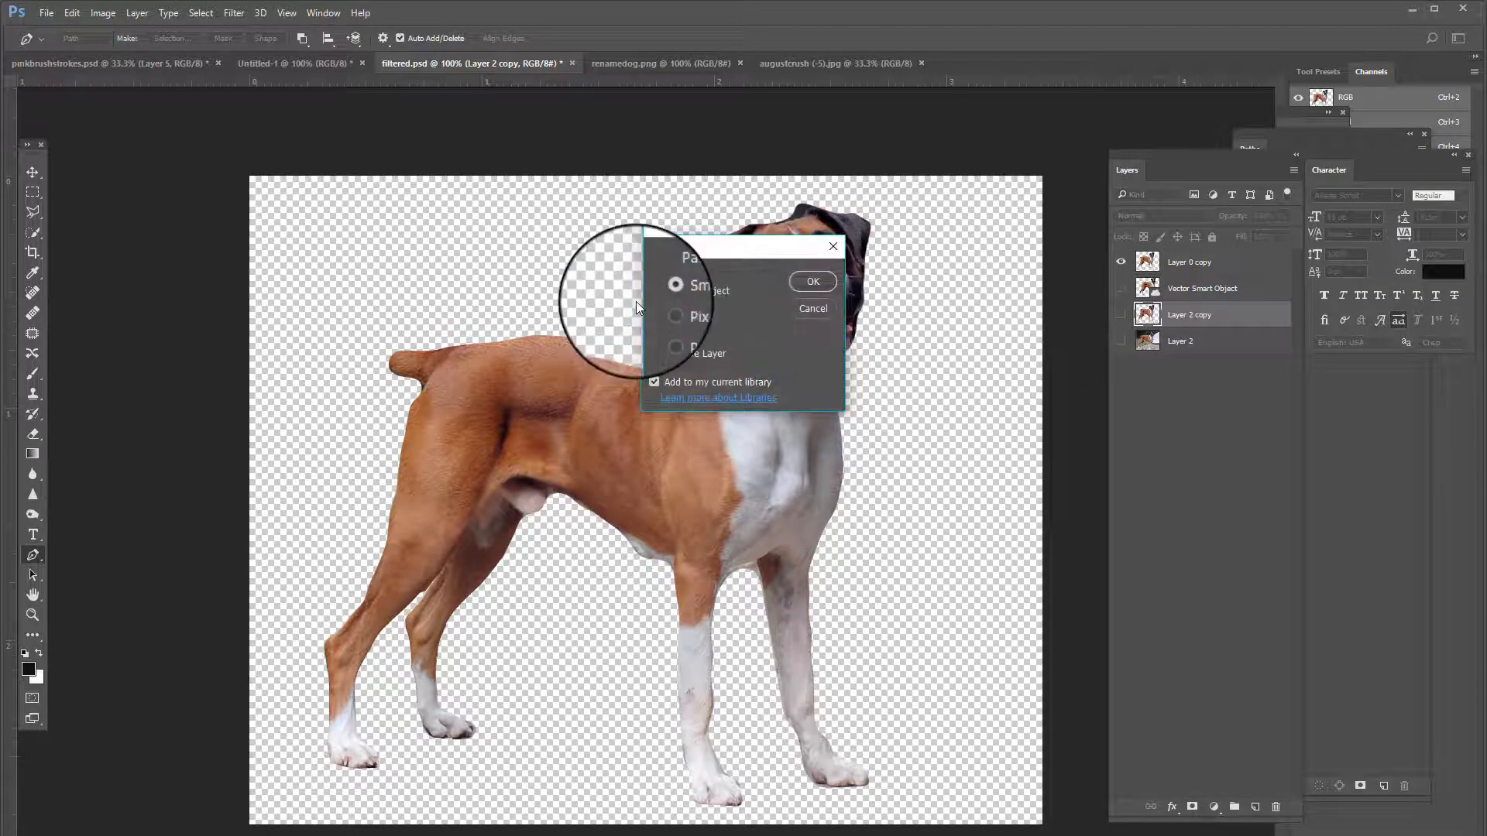
{"action": "left_click", "coordinate": [800, 281]}
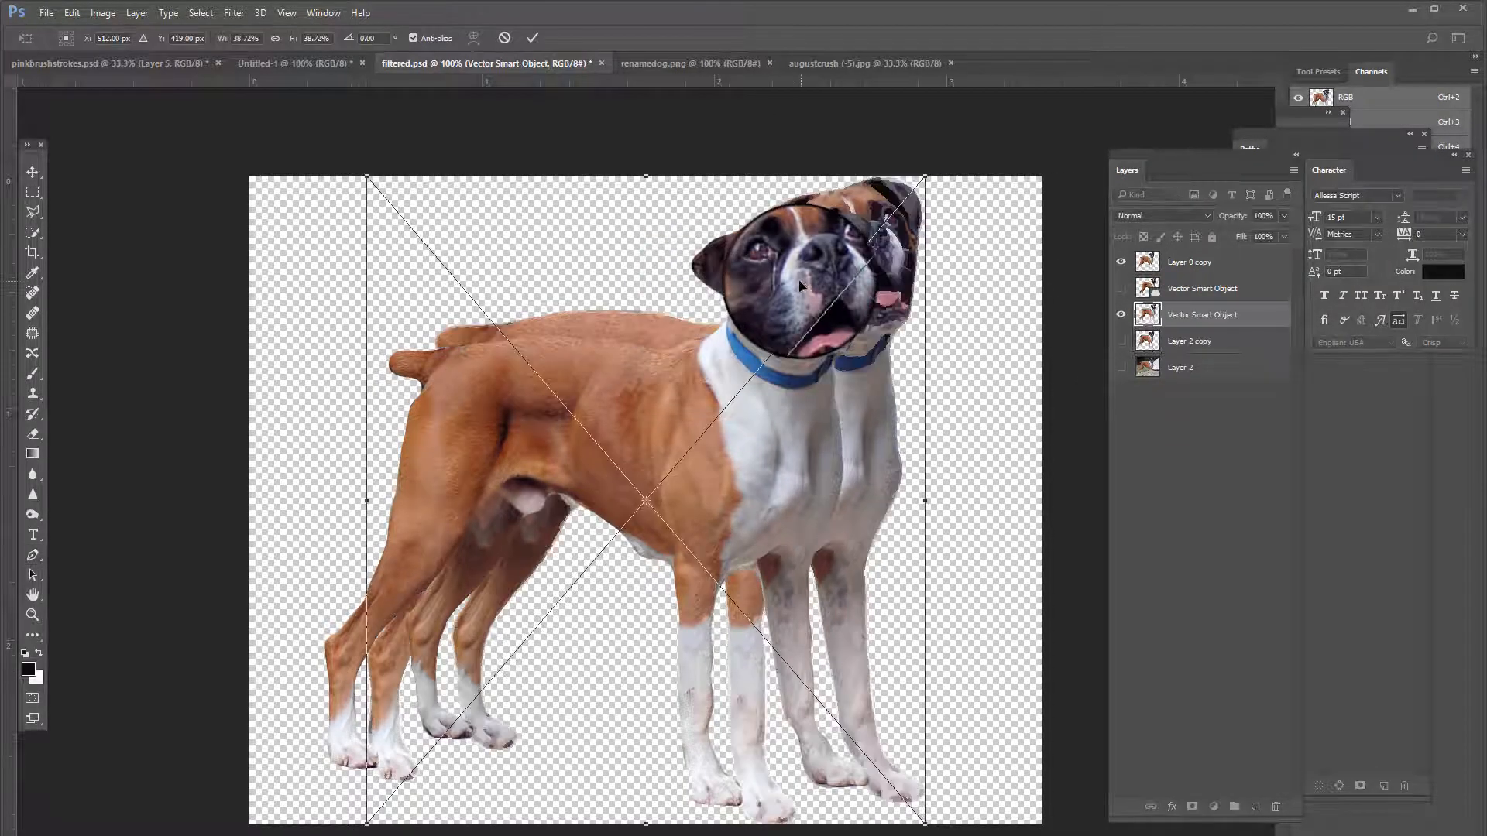
{"action": "left_click", "coordinate": [1120, 337]}
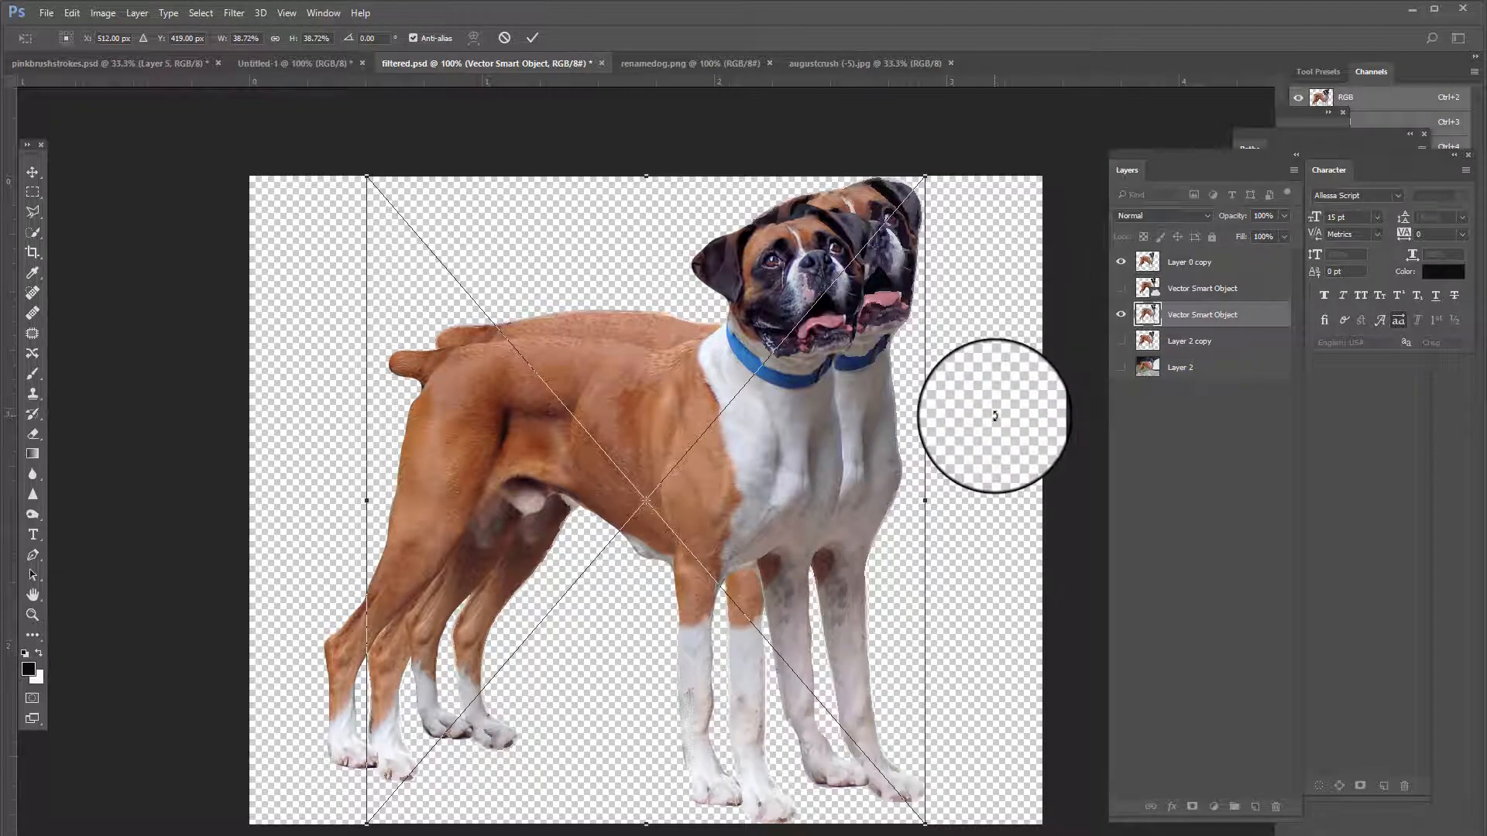
{"action": "key", "text": "Return"}
{"action": "key", "text": "p"}
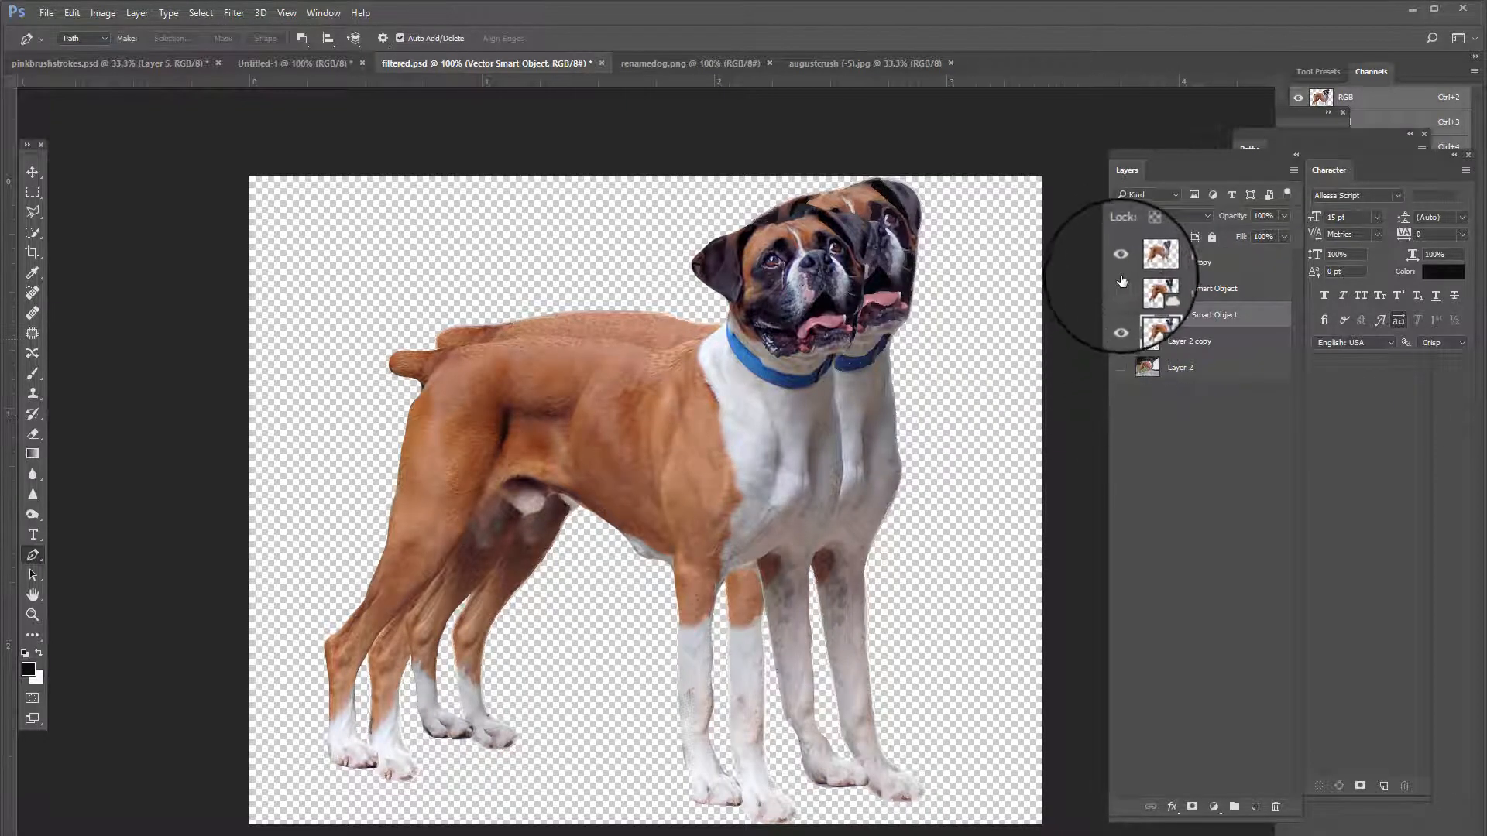
- Compare the newly pasted Vector Smart Object with Layer 0 copy by switching their visibility, leaving only the pasted layer shown
{"action": "left_click", "coordinate": [1120, 263]}
{"action": "left_click", "coordinate": [1121, 266]}
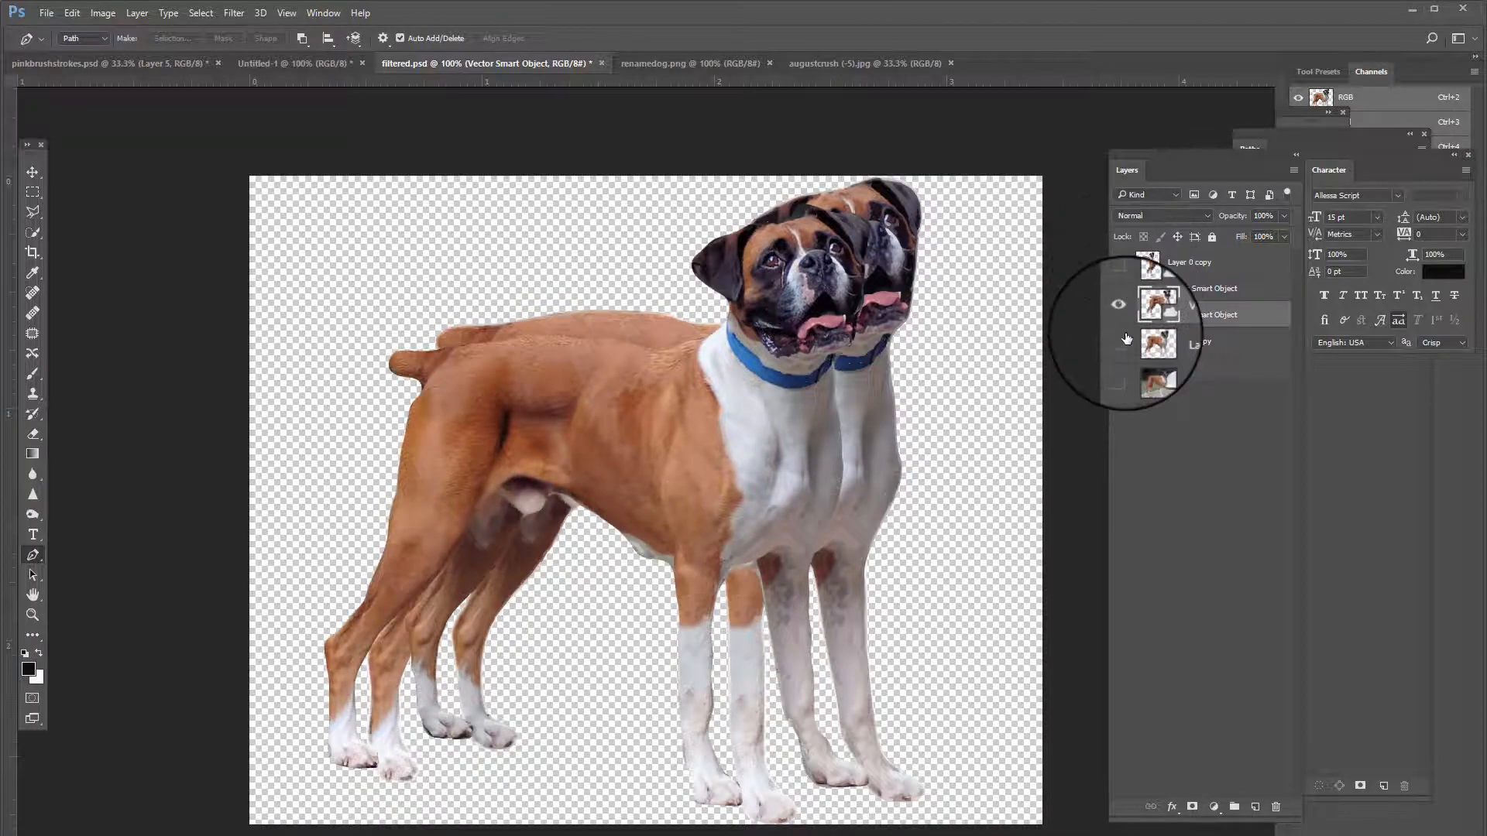
{"action": "left_click", "coordinate": [1121, 321]}
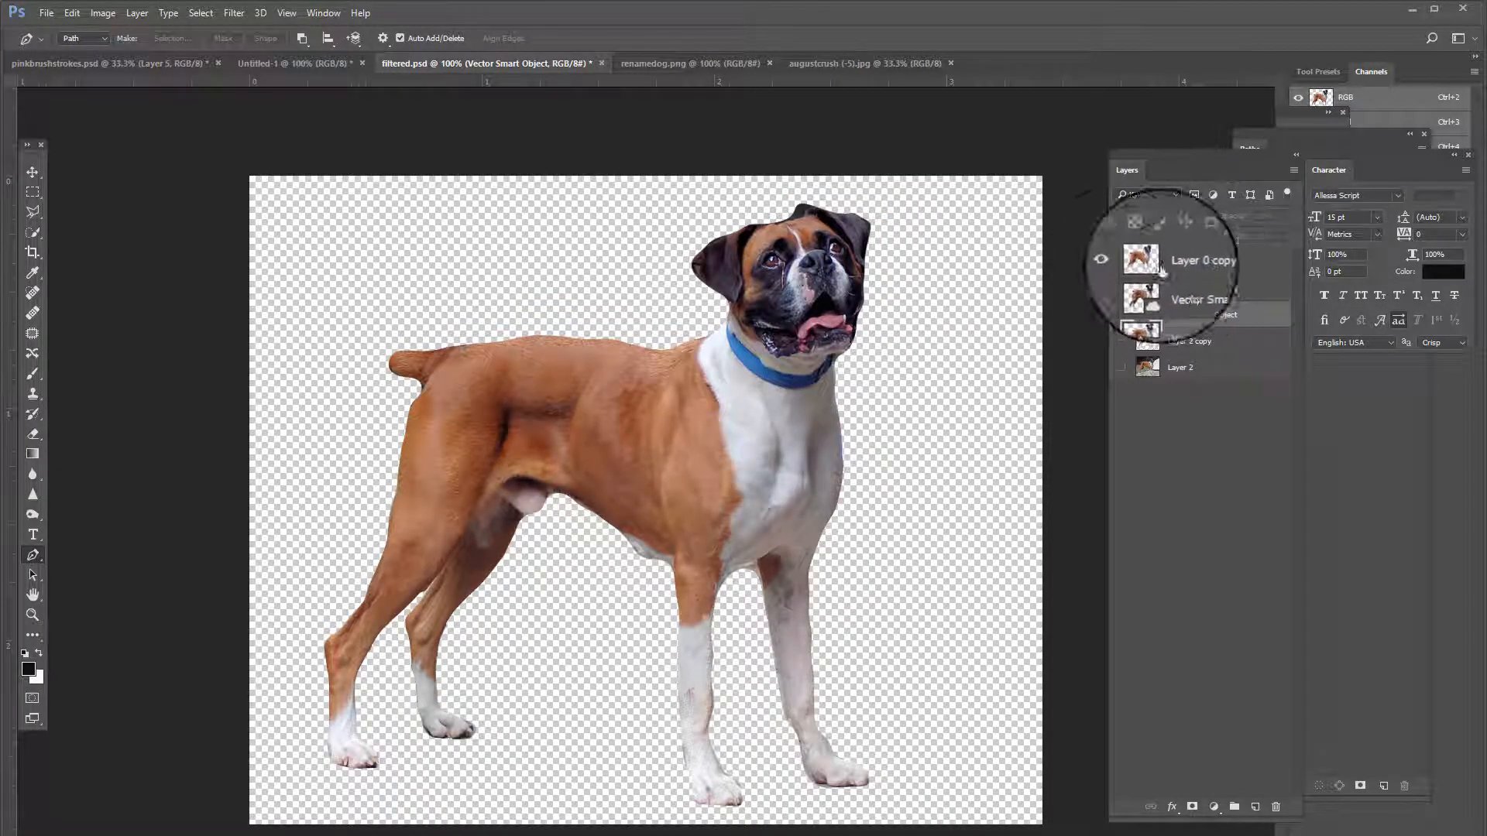
{"action": "left_click", "coordinate": [1120, 265]}
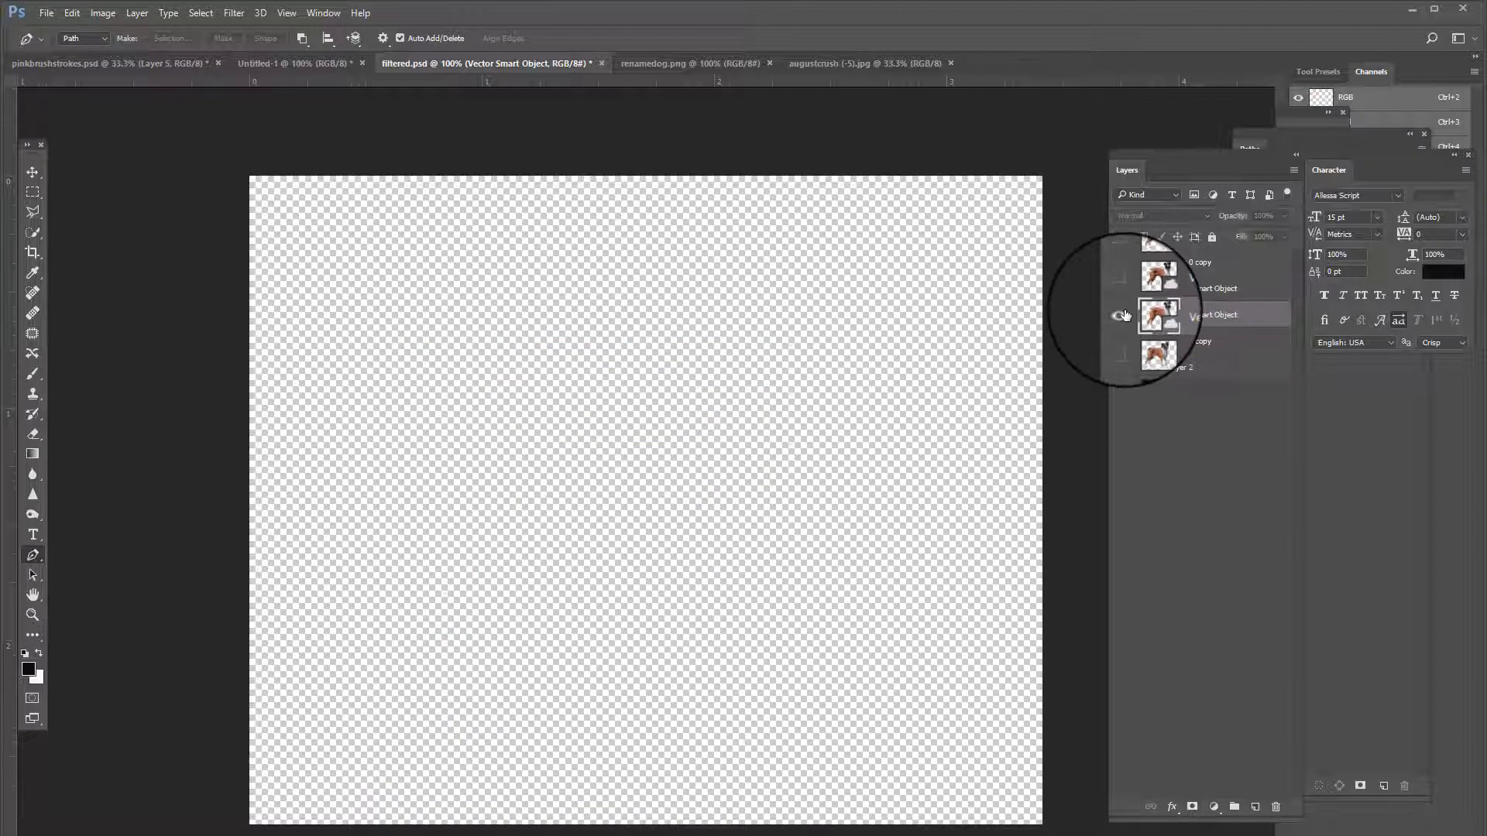
{"action": "left_click", "coordinate": [1120, 315]}
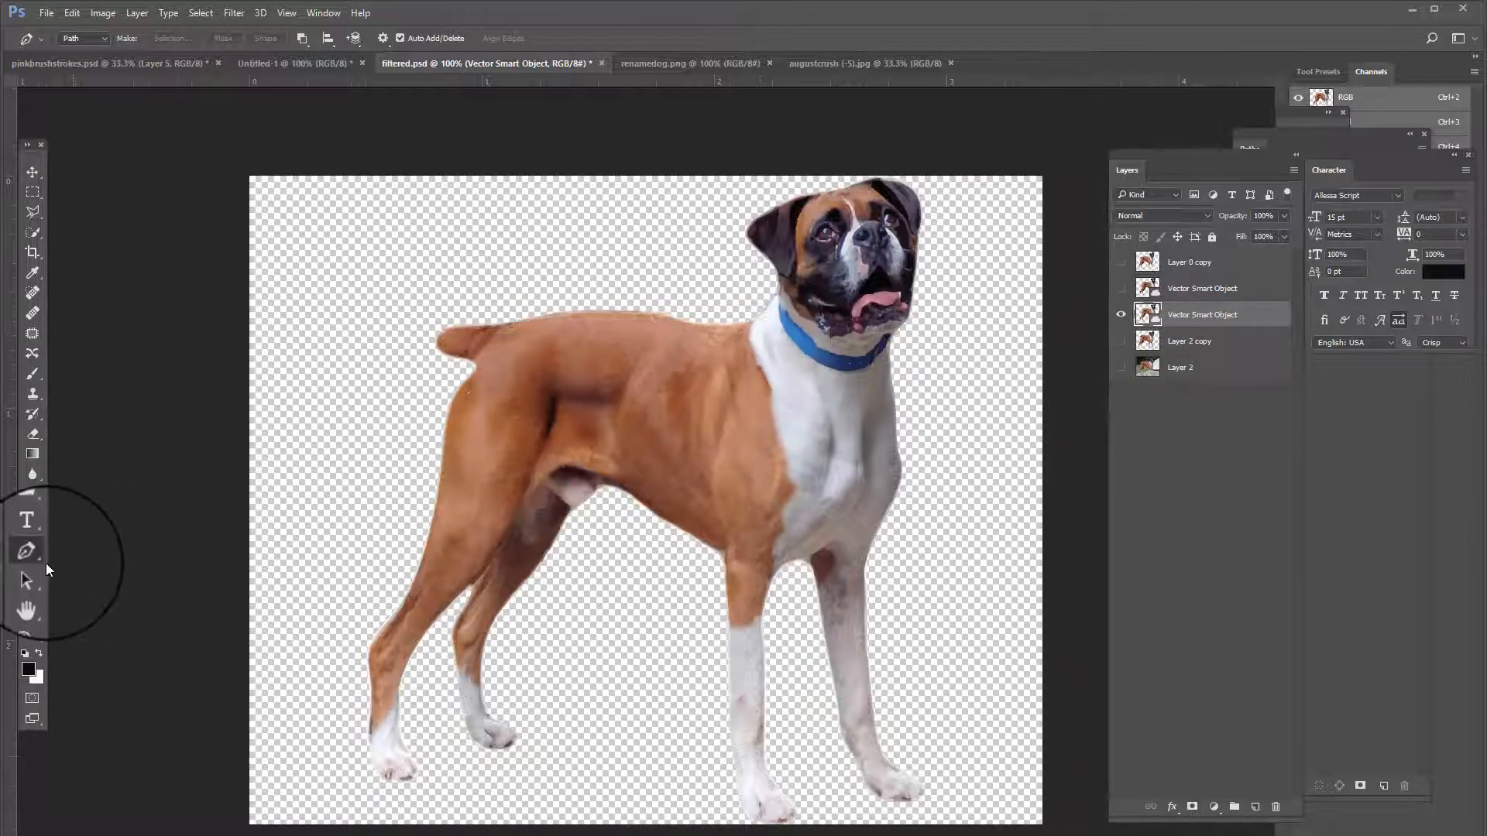
- Compare the two Vector Smart Object layers at 200% by switching their visibility, leaving the clean traced dog shown at 100%
{"action": "left_click", "coordinate": [30, 611]}
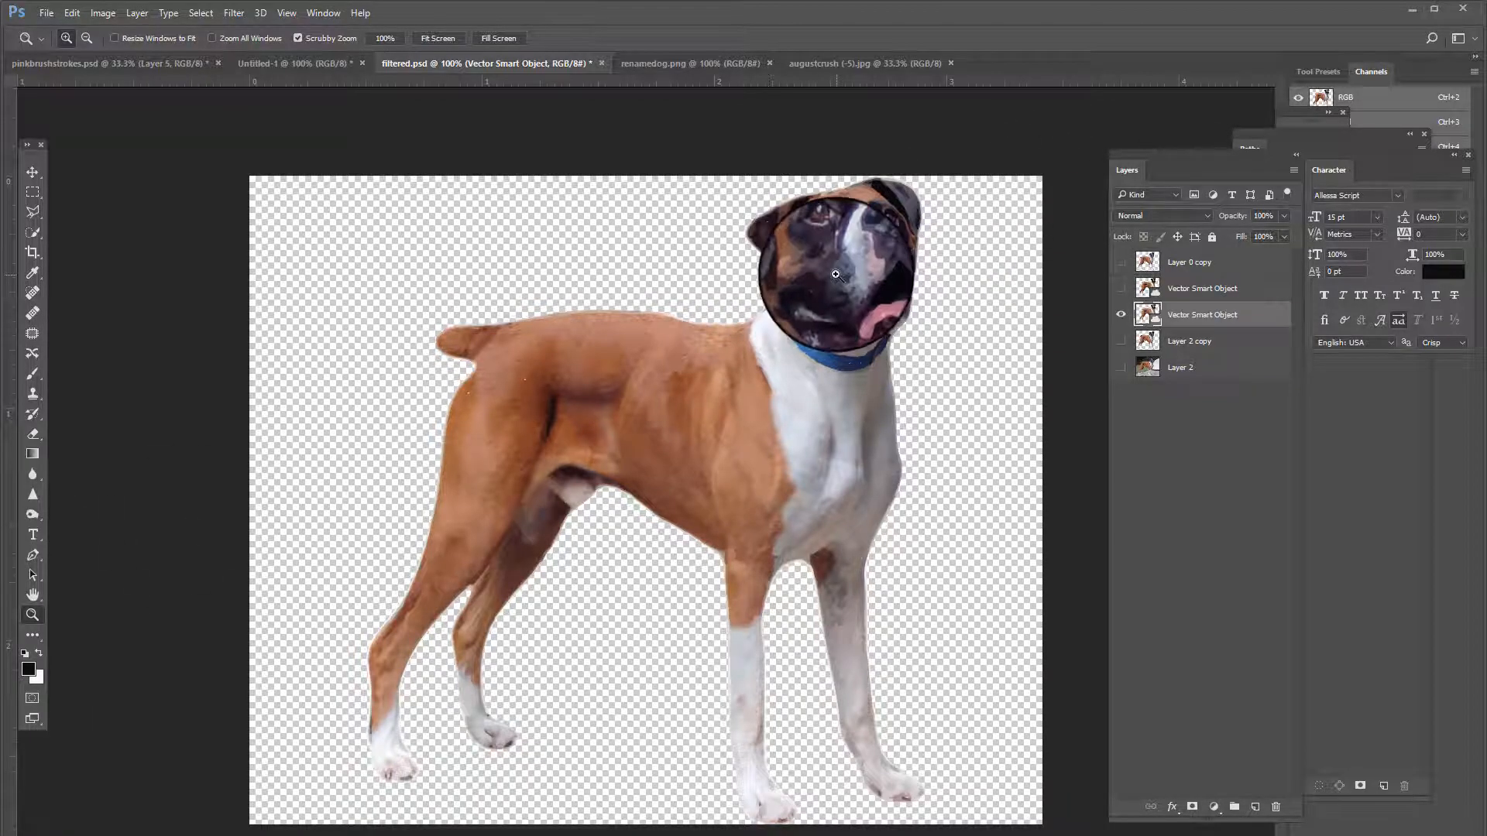
{"action": "left_click", "coordinate": [830, 273]}
{"action": "left_click", "coordinate": [1120, 314]}
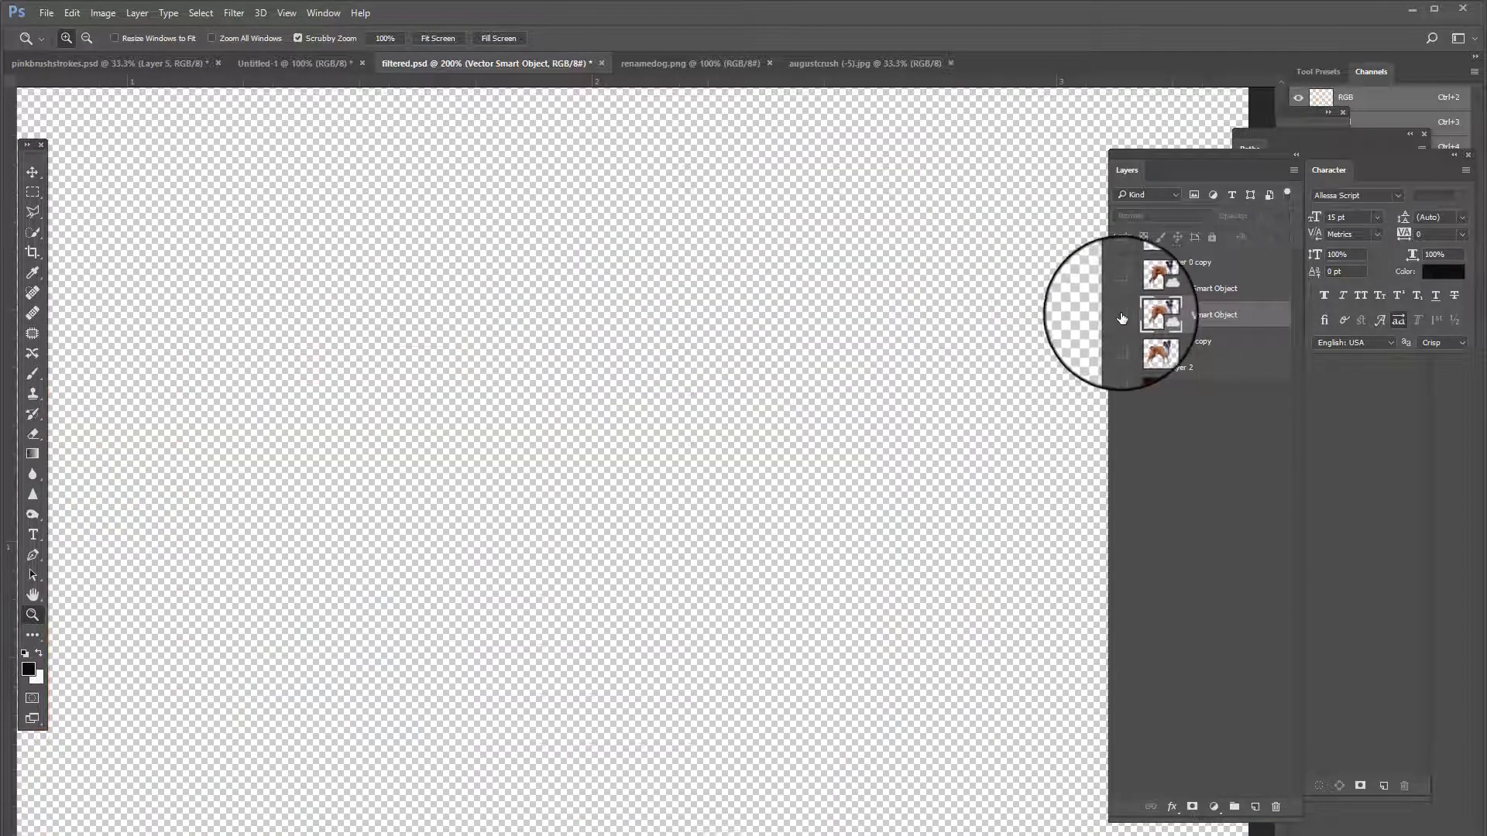
{"action": "left_click", "coordinate": [1121, 288]}
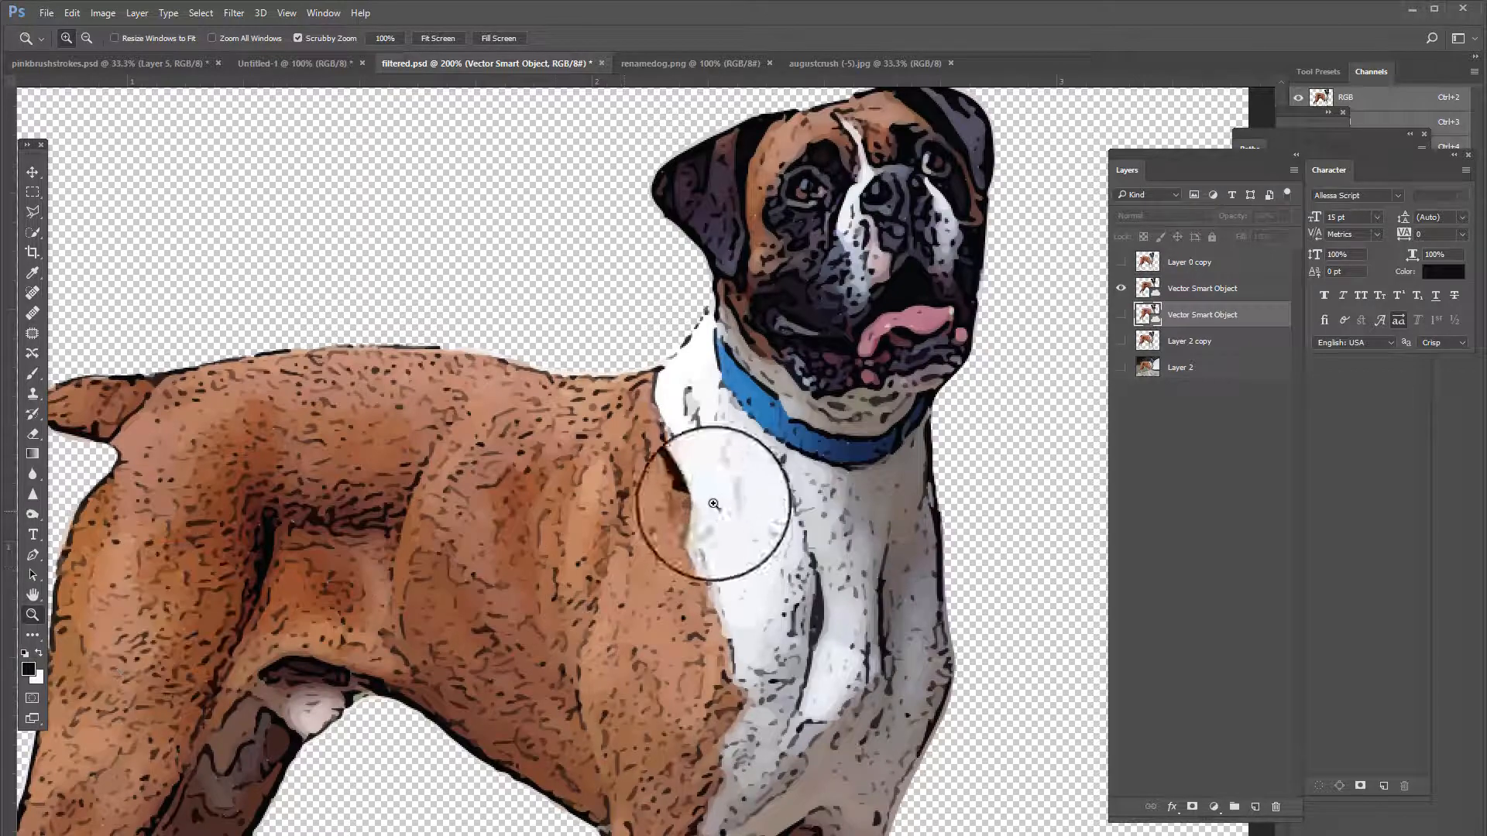
{"action": "left_click", "coordinate": [1120, 288]}
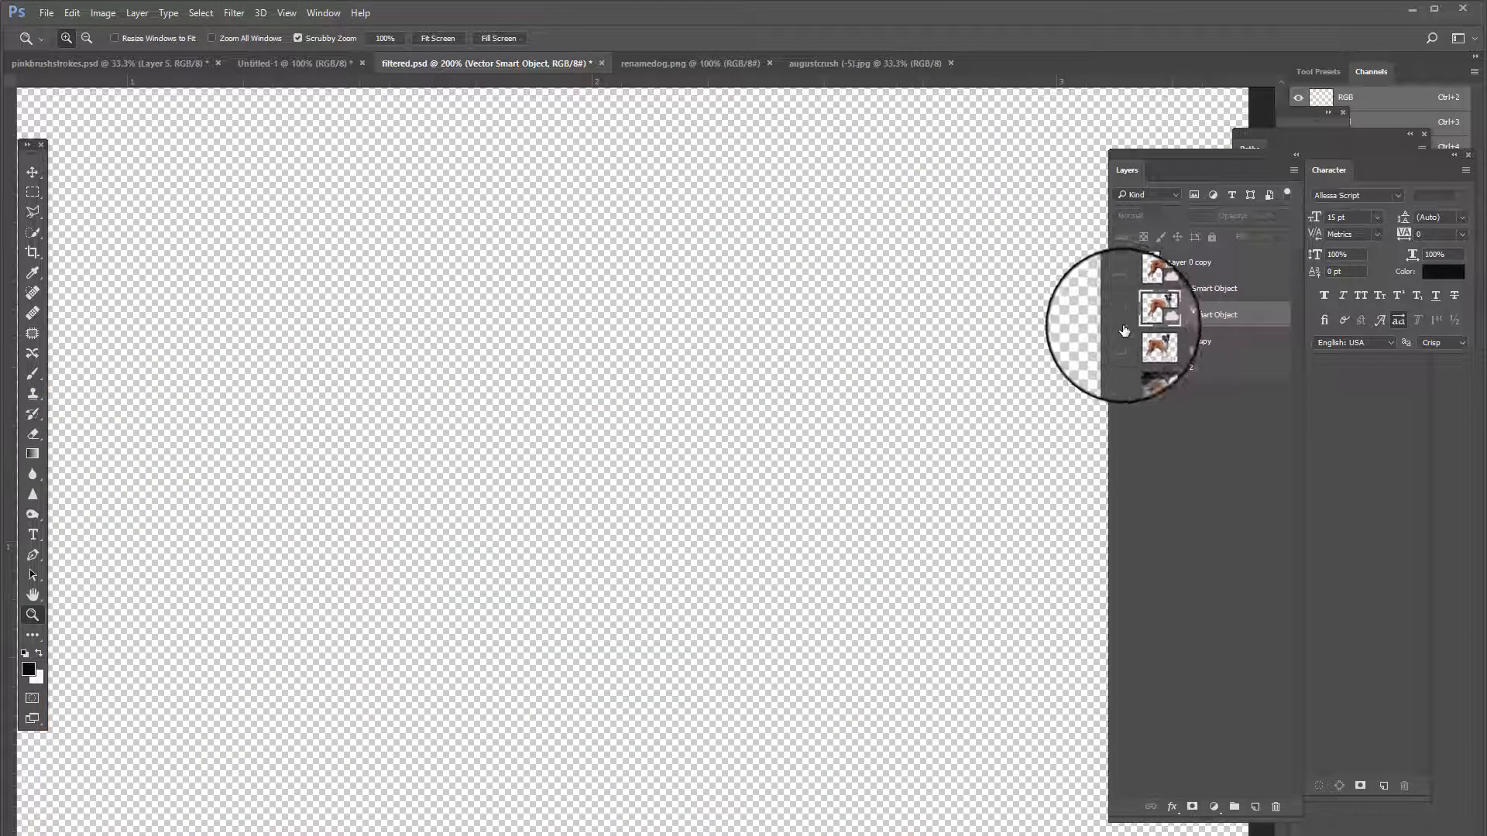
{"action": "left_click", "coordinate": [1120, 314]}
{"action": "scroll", "coordinate": [776, 534], "scroll_direction": "down", "scroll_amount": 2}
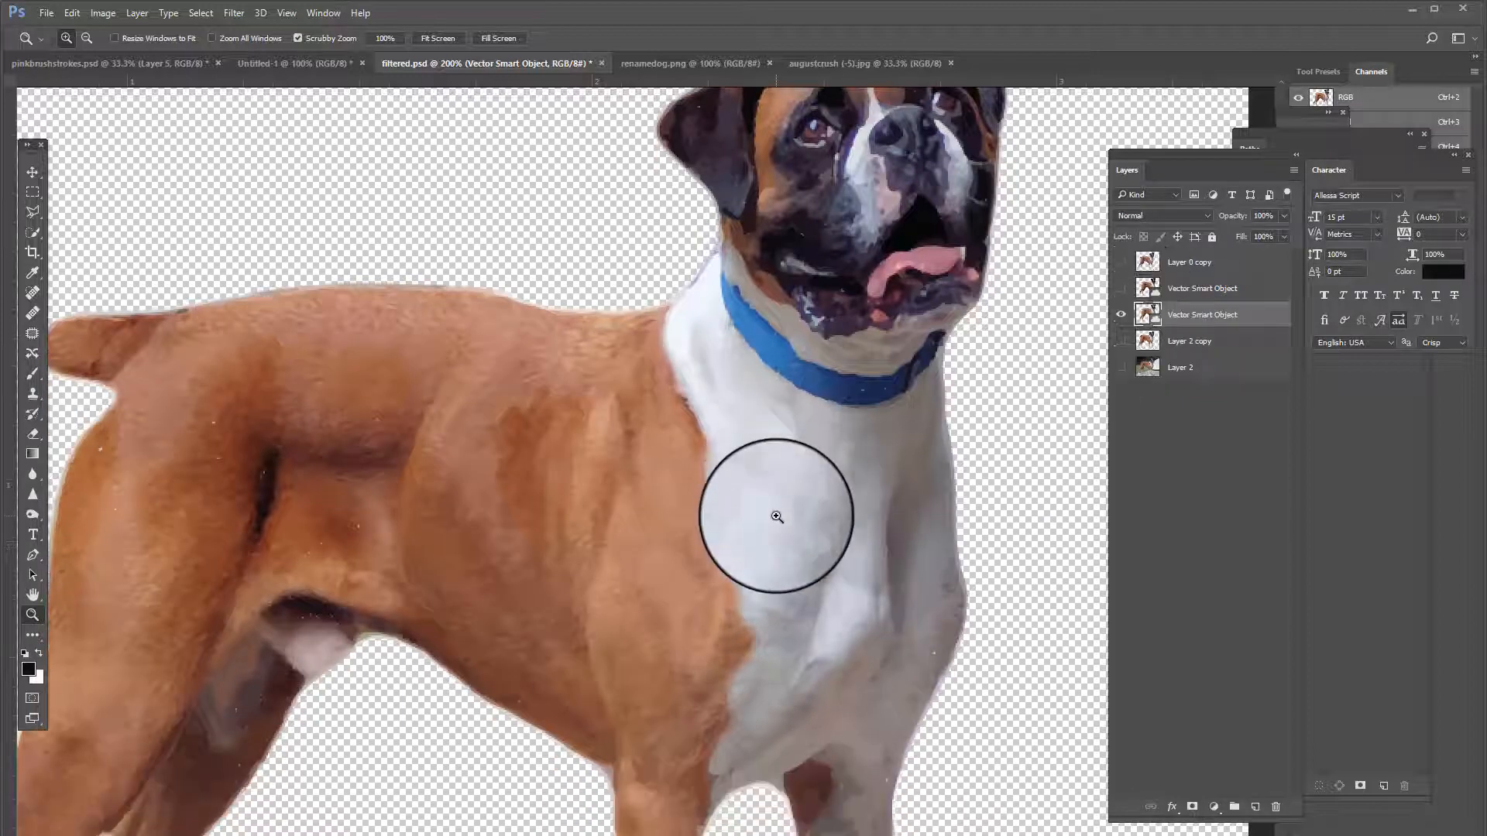
{"action": "scroll", "coordinate": [770, 493], "scroll_direction": "up", "scroll_amount": 3}
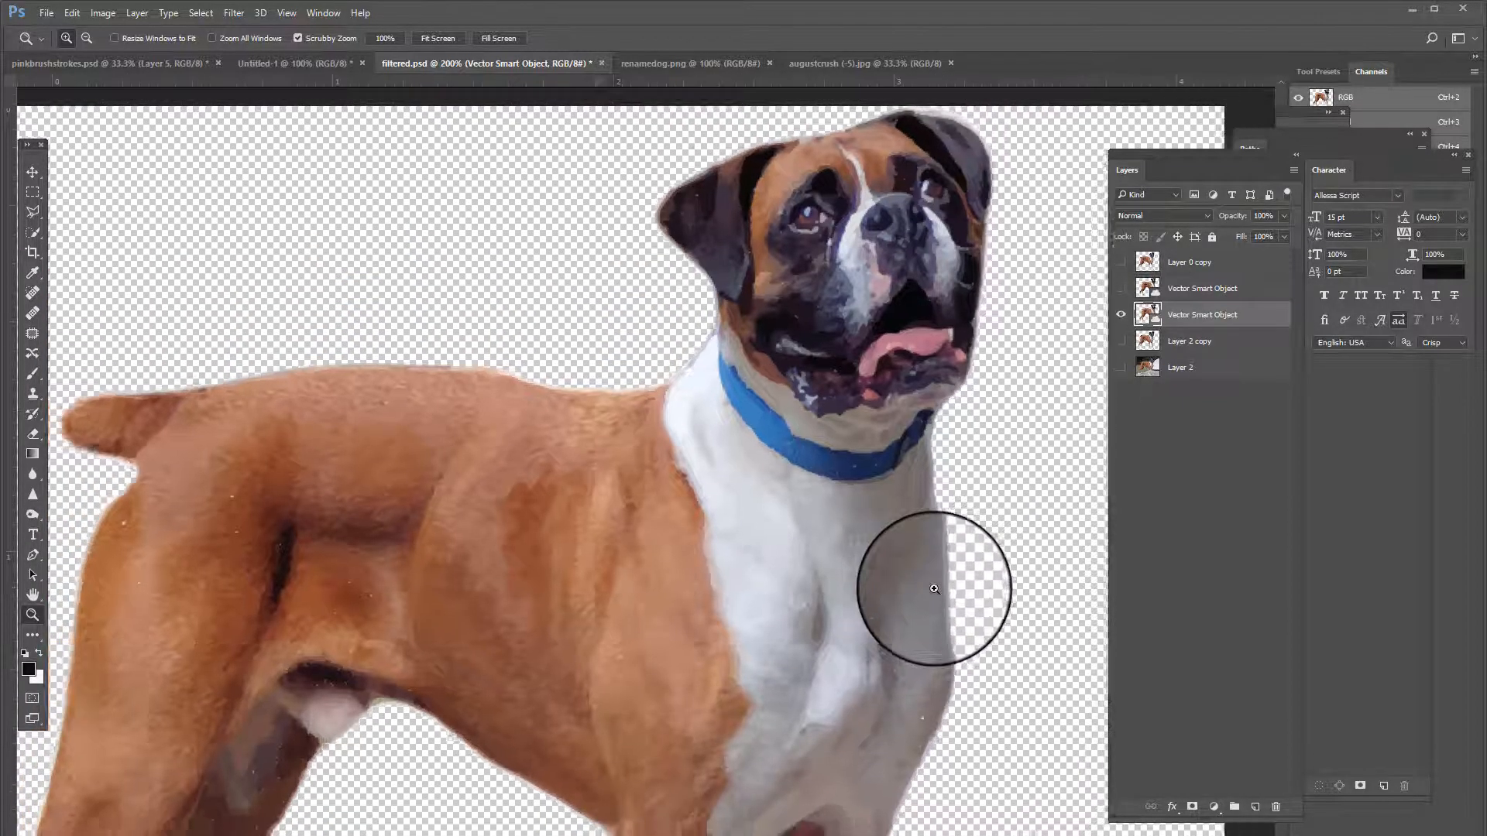
{"action": "left_click", "coordinate": [934, 589], "text": "alt"}
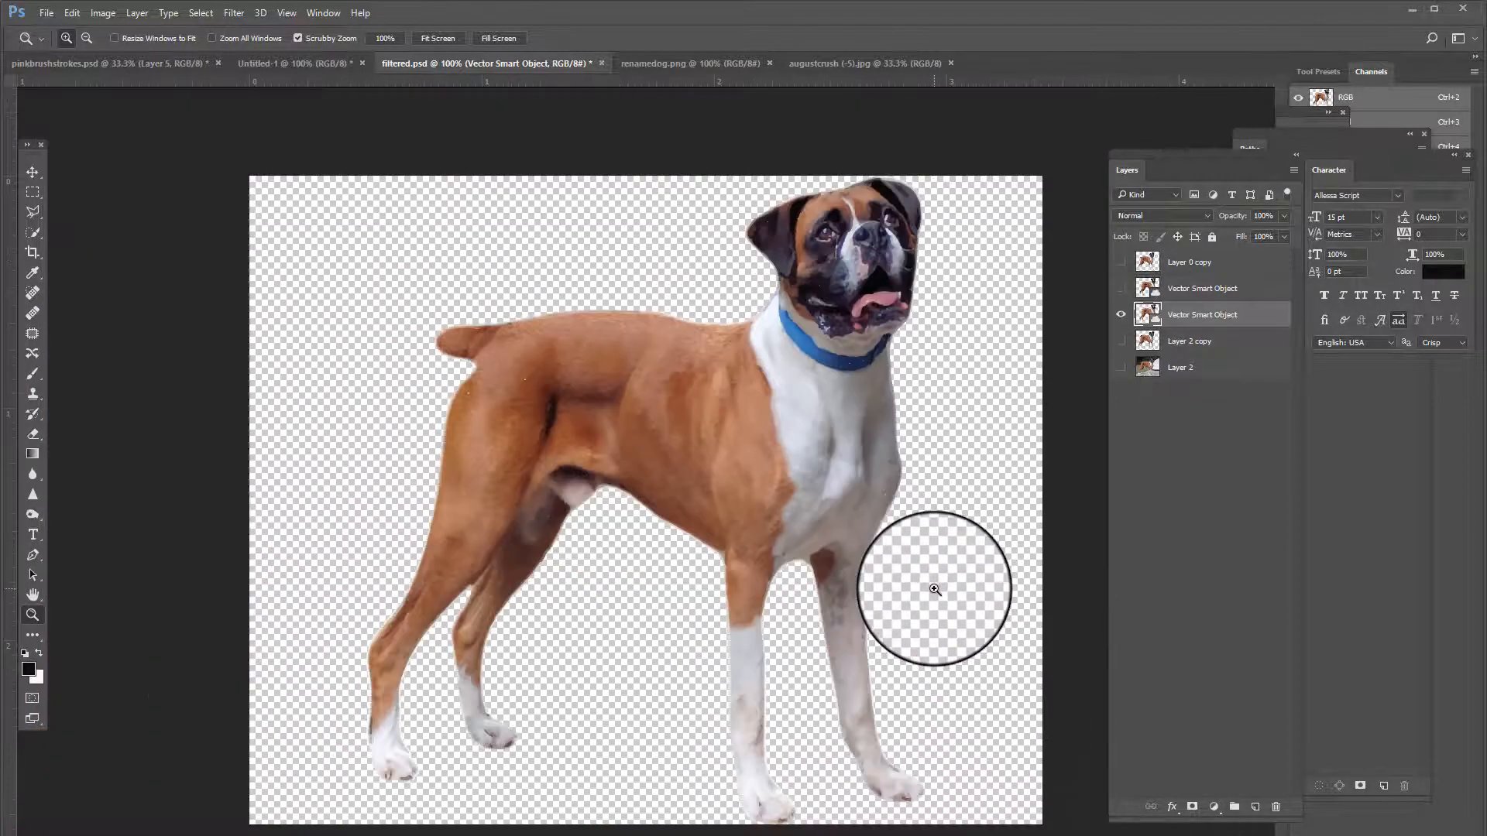
- Apply the Filter Gallery's Poster Edges filter to the visible Vector Smart Object with Edge Intensity 1 and Posterization 5
{"action": "left_click", "coordinate": [233, 14]}
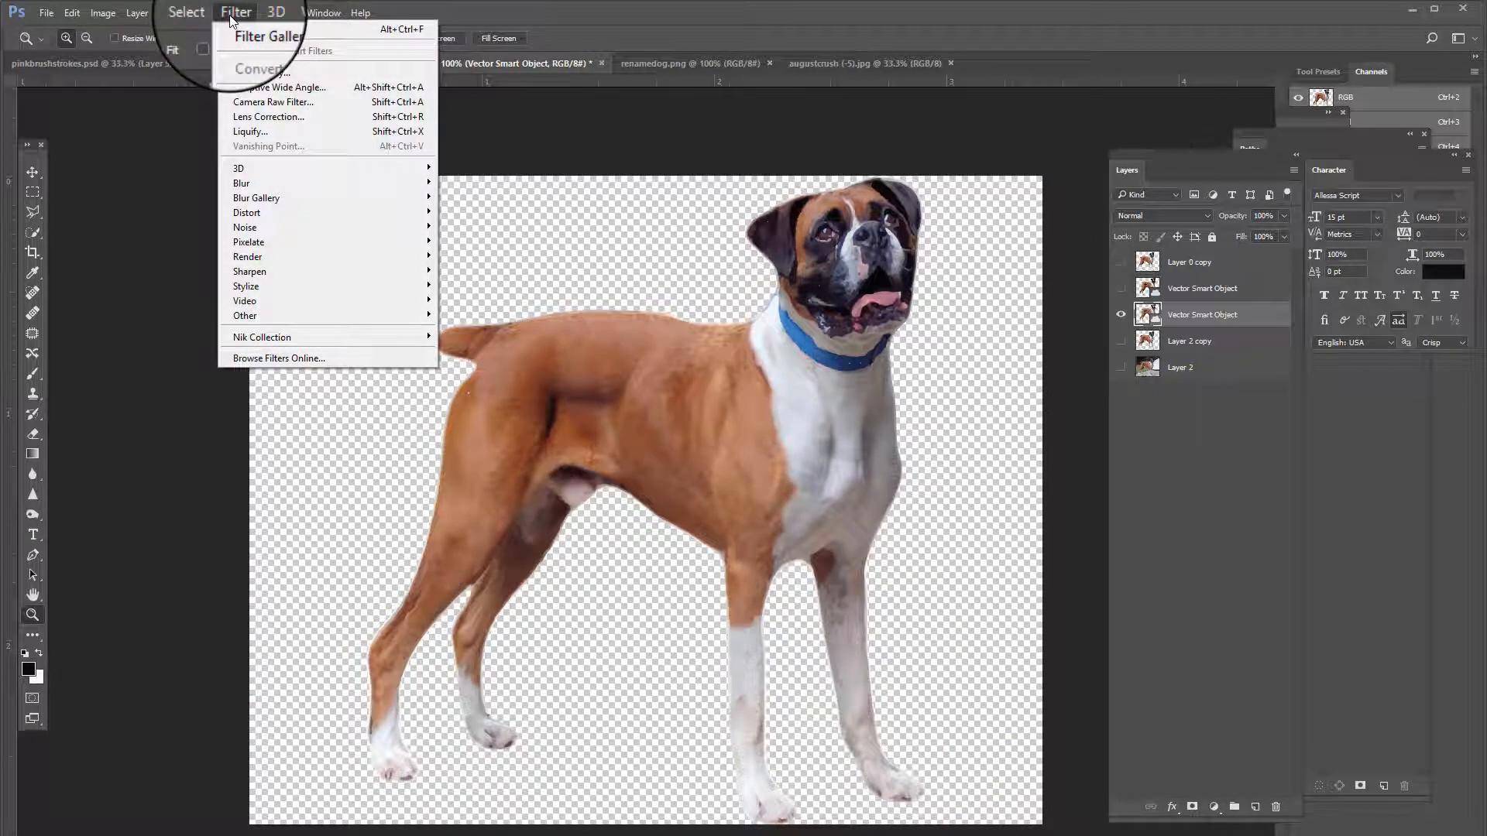
{"action": "left_click", "coordinate": [237, 67]}
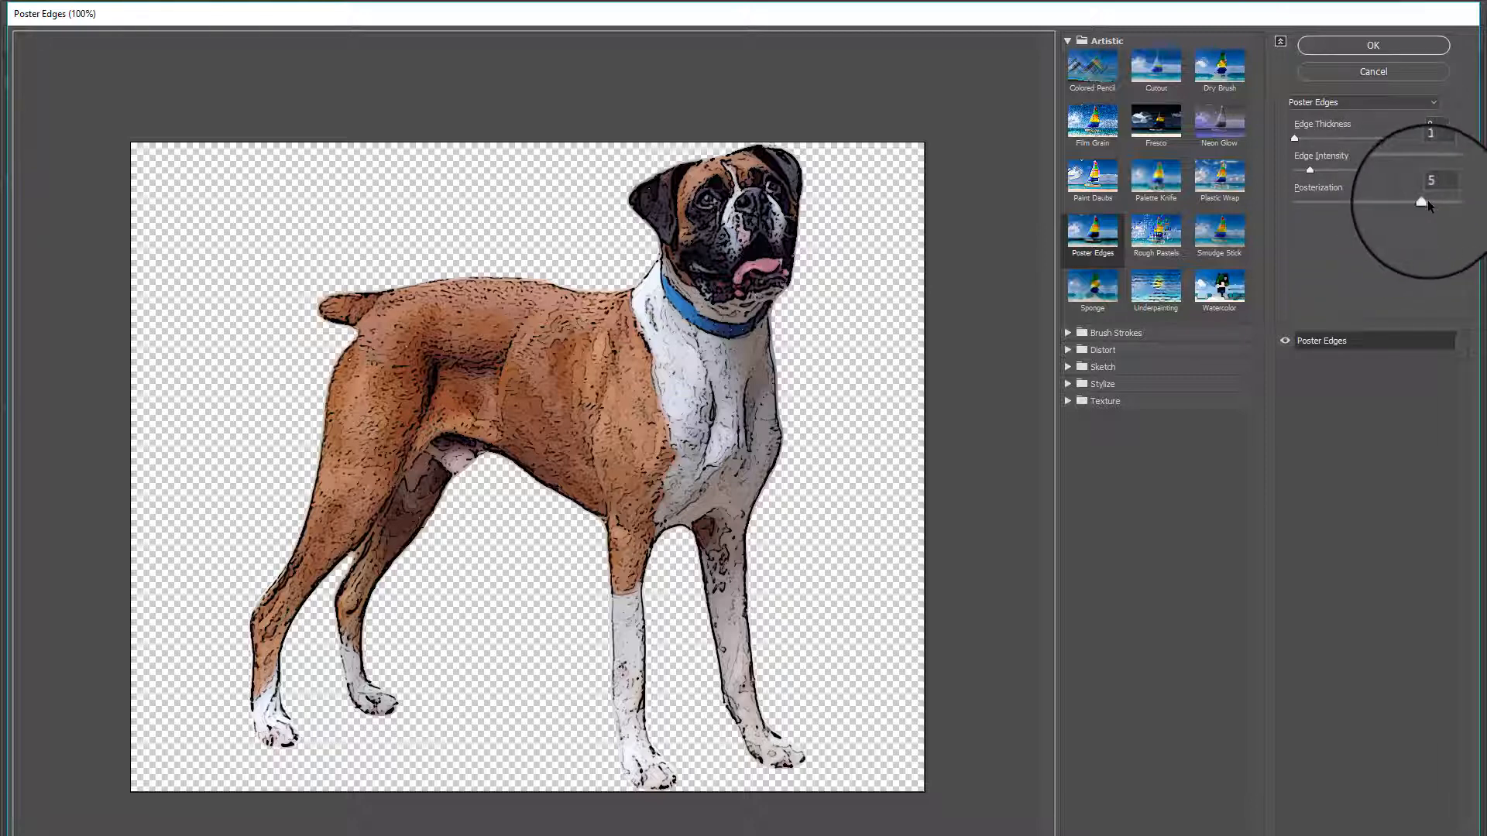
{"action": "left_click", "coordinate": [1408, 47]}
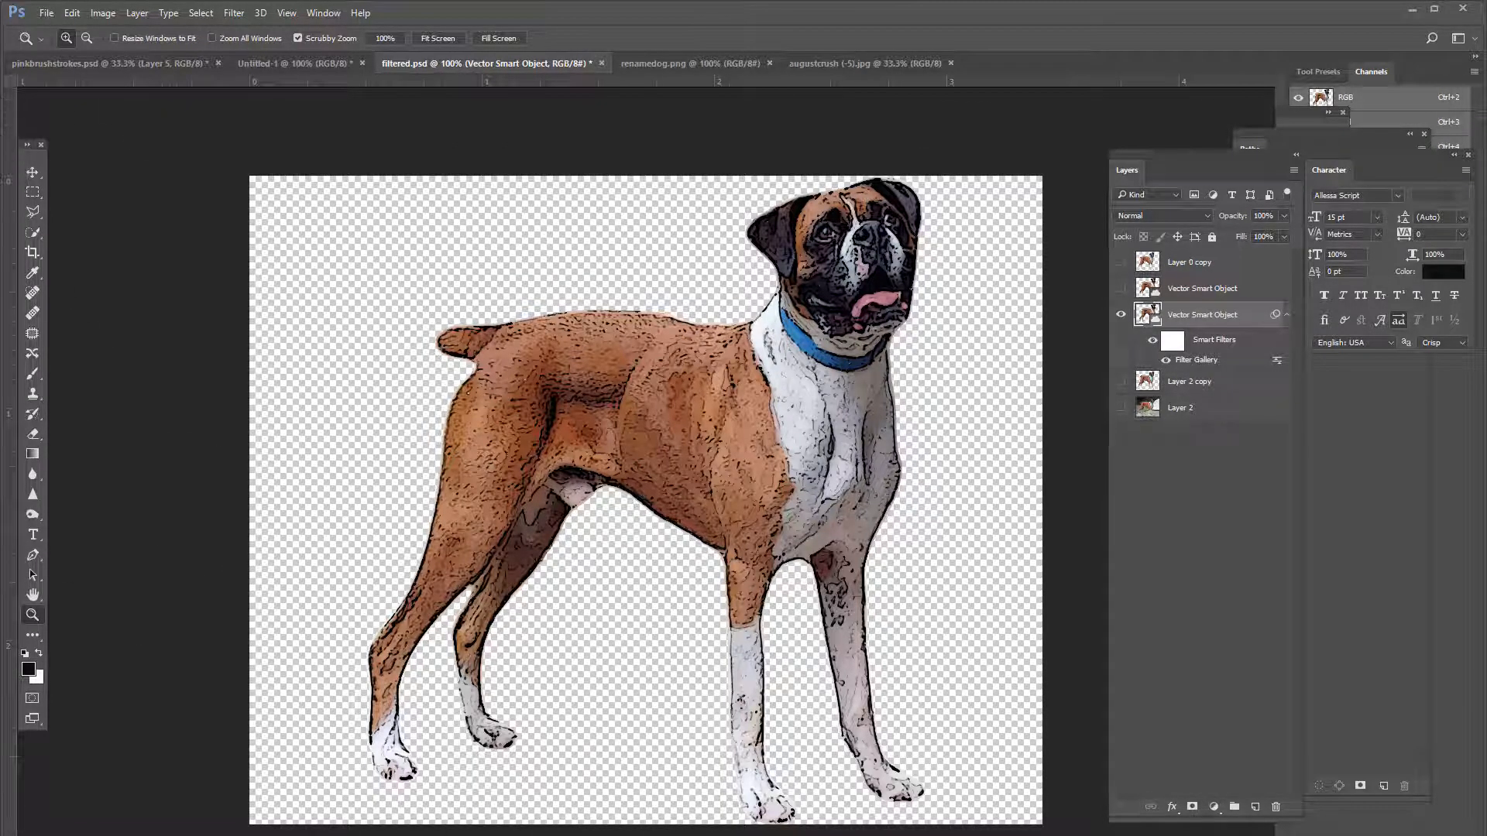
- Switch to Illustrator and place the posteredges image from the Desktop onto the blank artboard as a linked file
{"action": "left_click", "coordinate": [43, 13]}
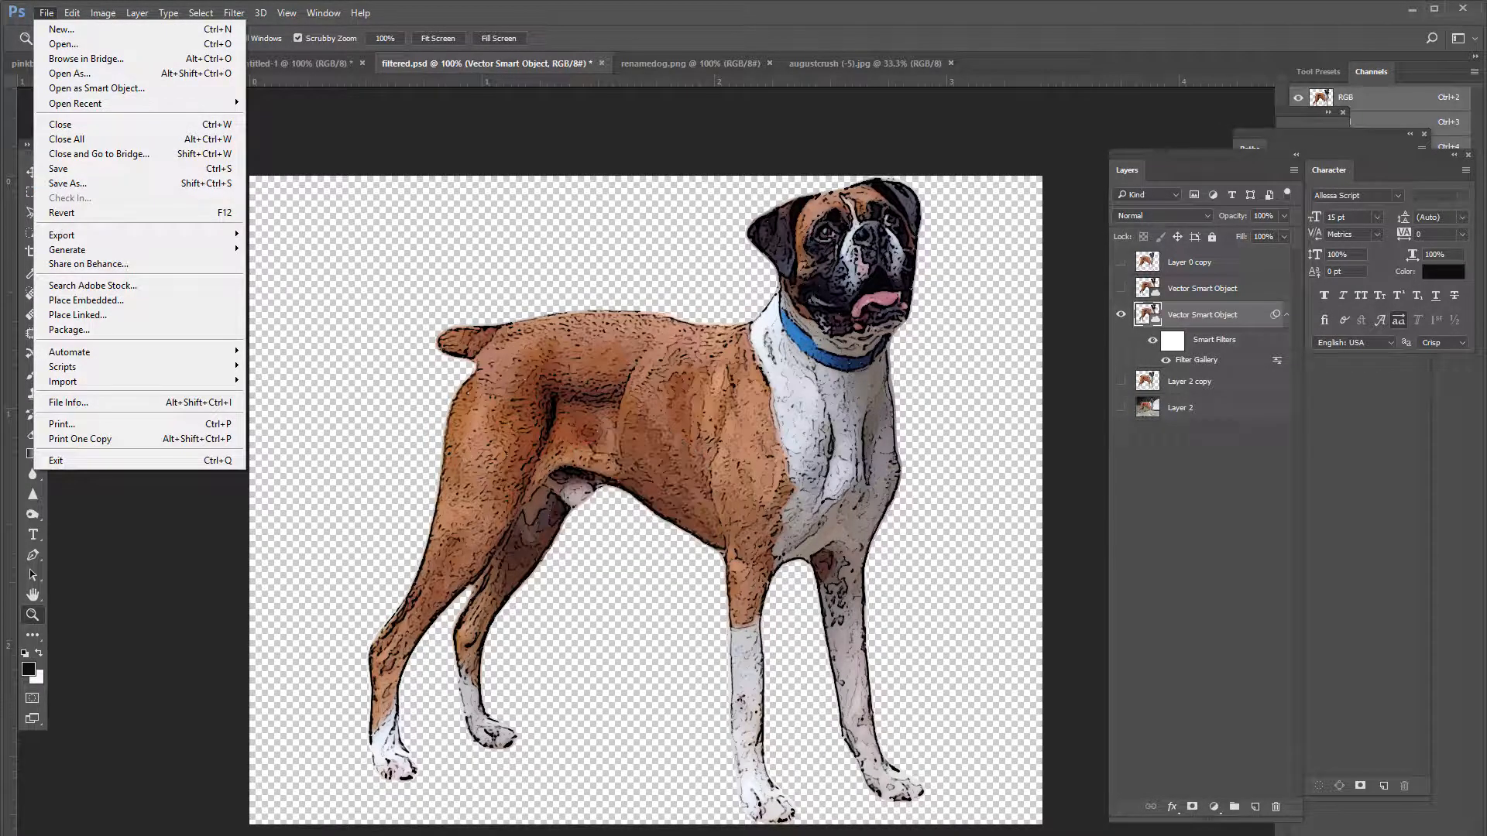
{"action": "left_click", "coordinate": [595, 638]}
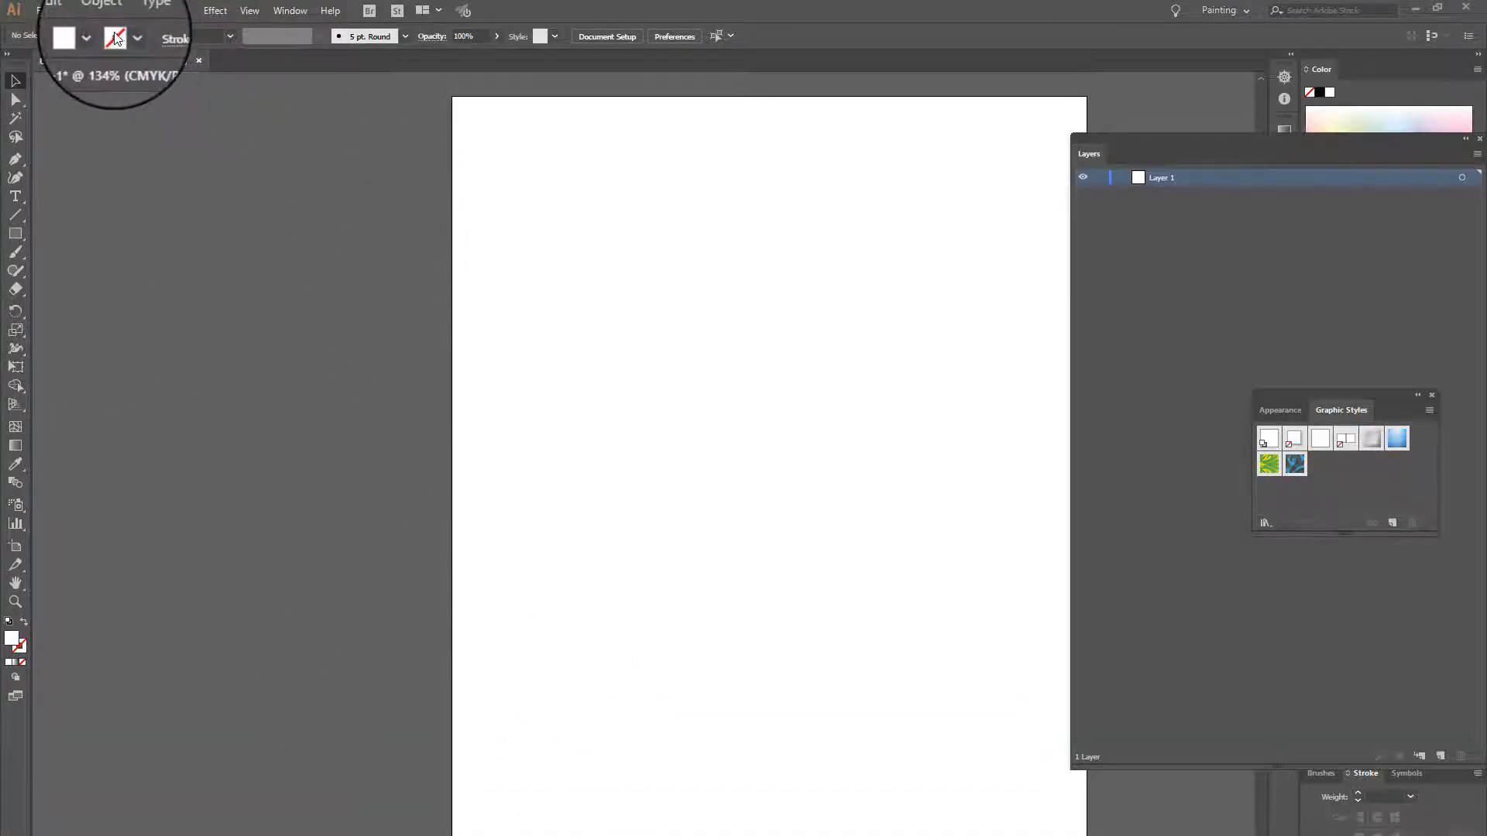
{"action": "left_click", "coordinate": [42, 10]}
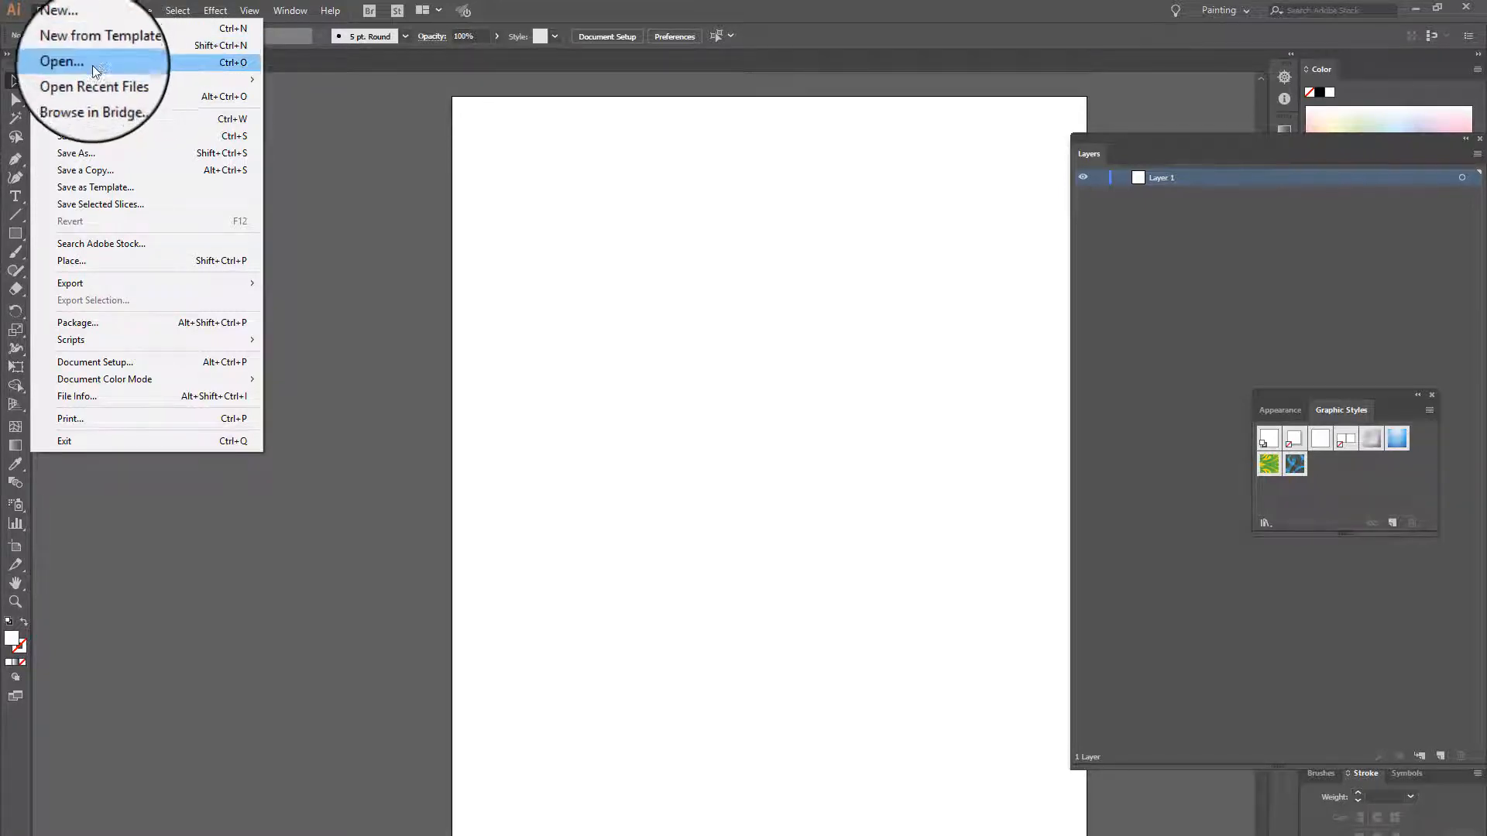
{"action": "left_click", "coordinate": [88, 263]}
{"action": "scroll", "coordinate": [904, 461], "scroll_direction": "down", "scroll_amount": 15}
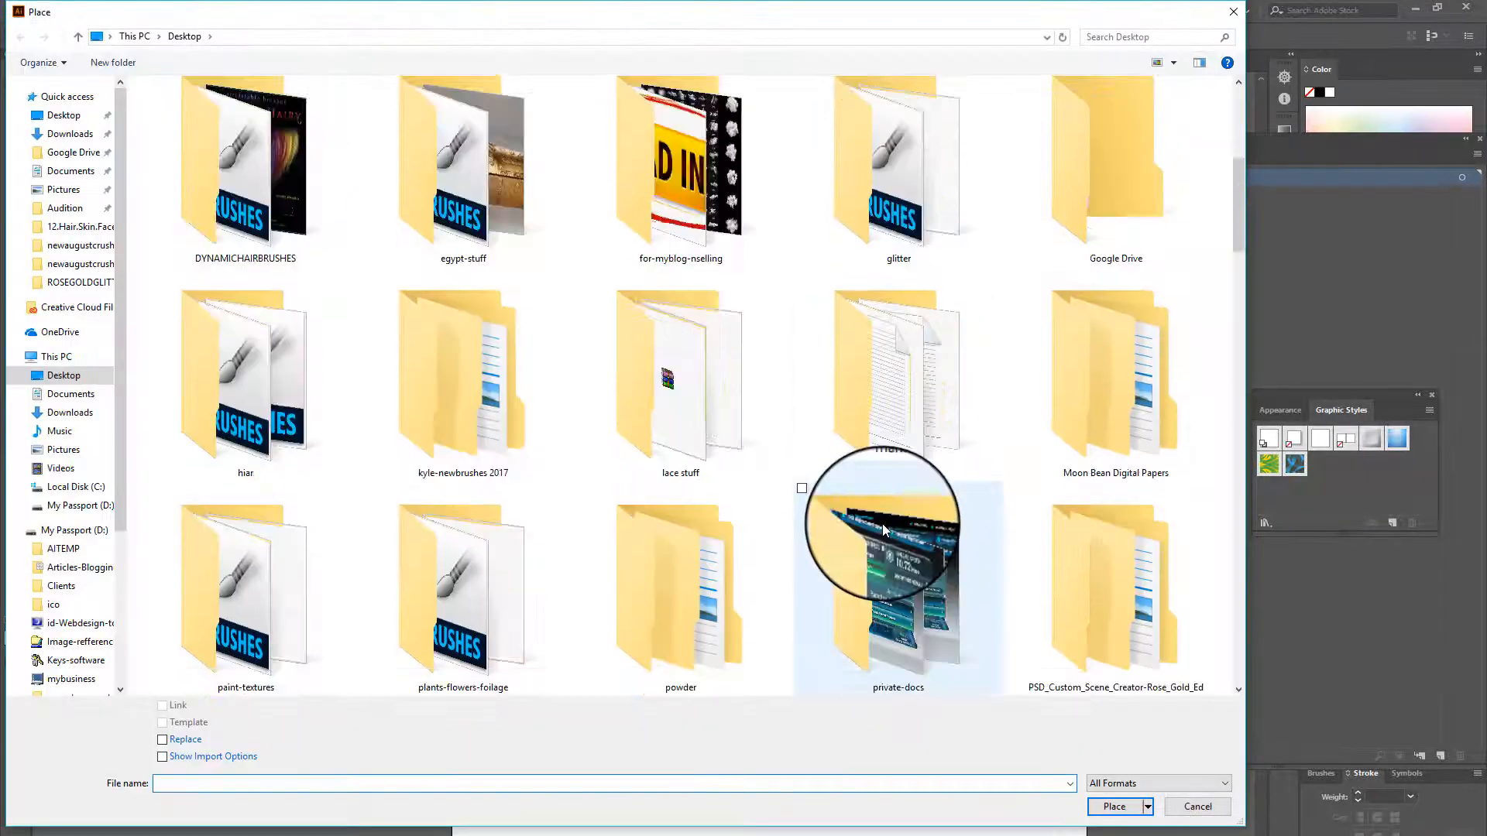
{"action": "scroll", "coordinate": [878, 527], "scroll_direction": "down", "scroll_amount": 3}
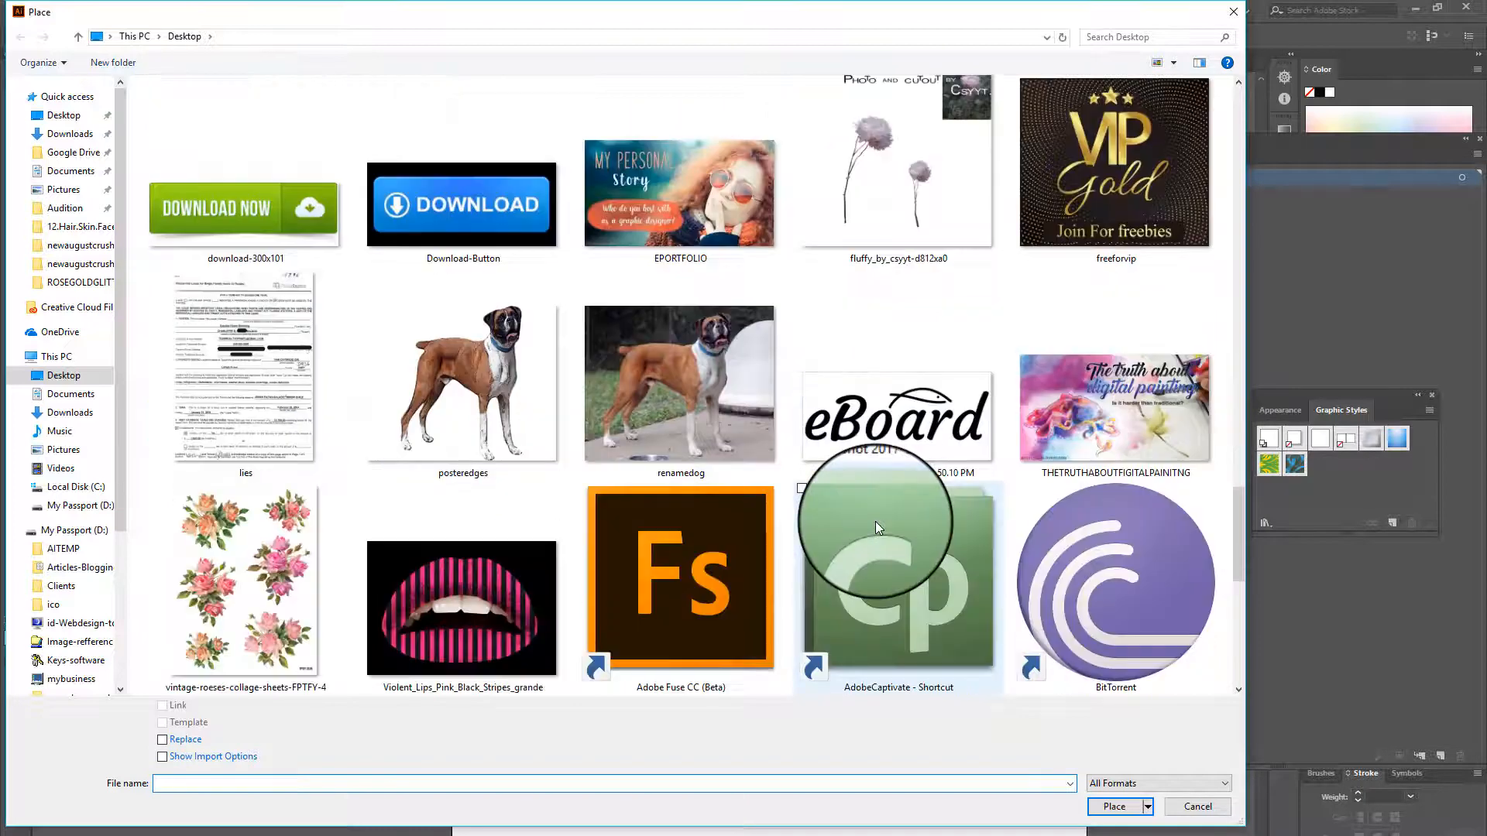
{"action": "left_click", "coordinate": [463, 391]}
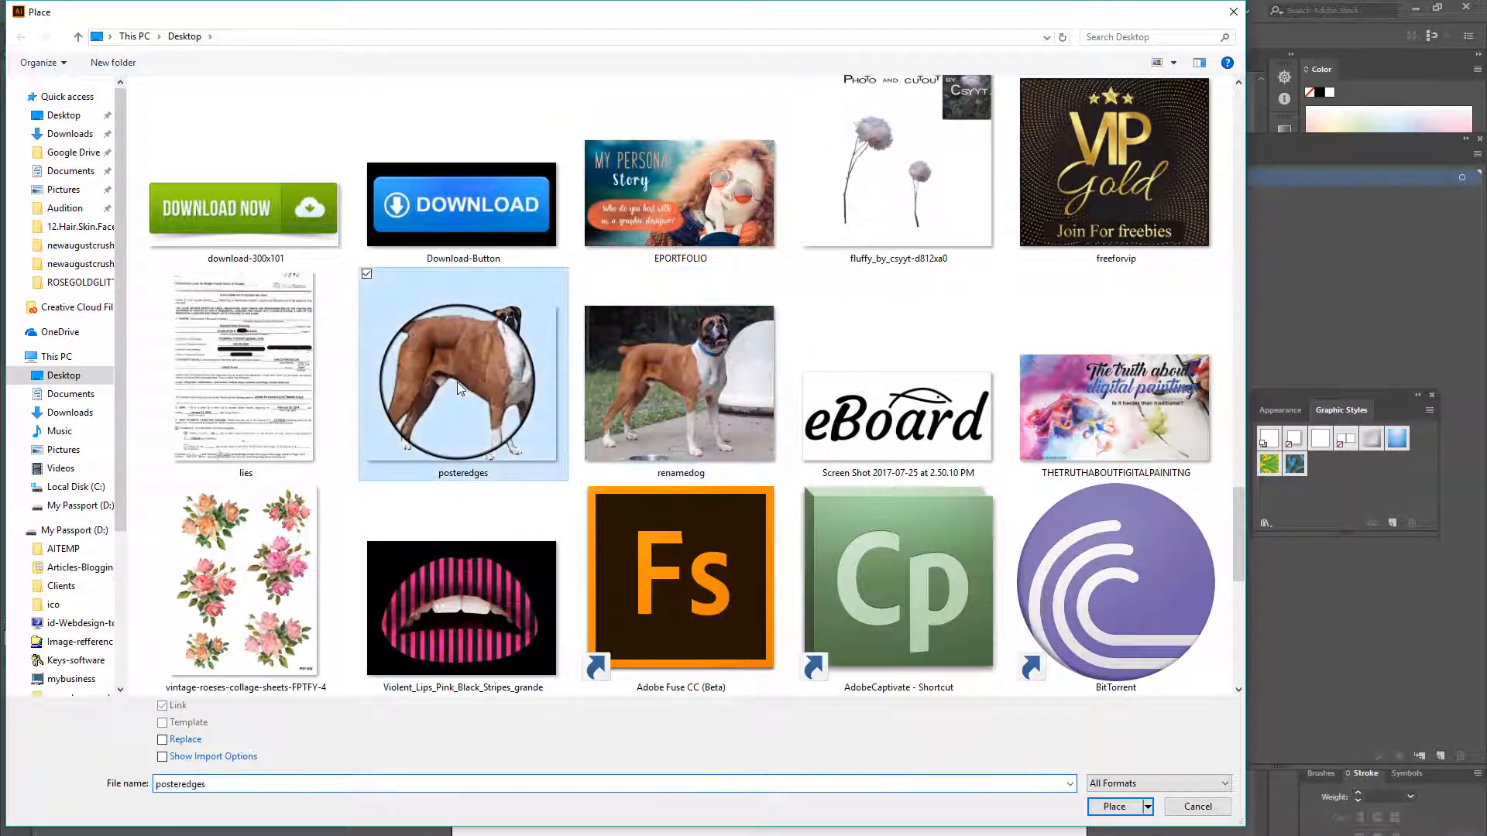
{"action": "left_click", "coordinate": [1115, 806]}
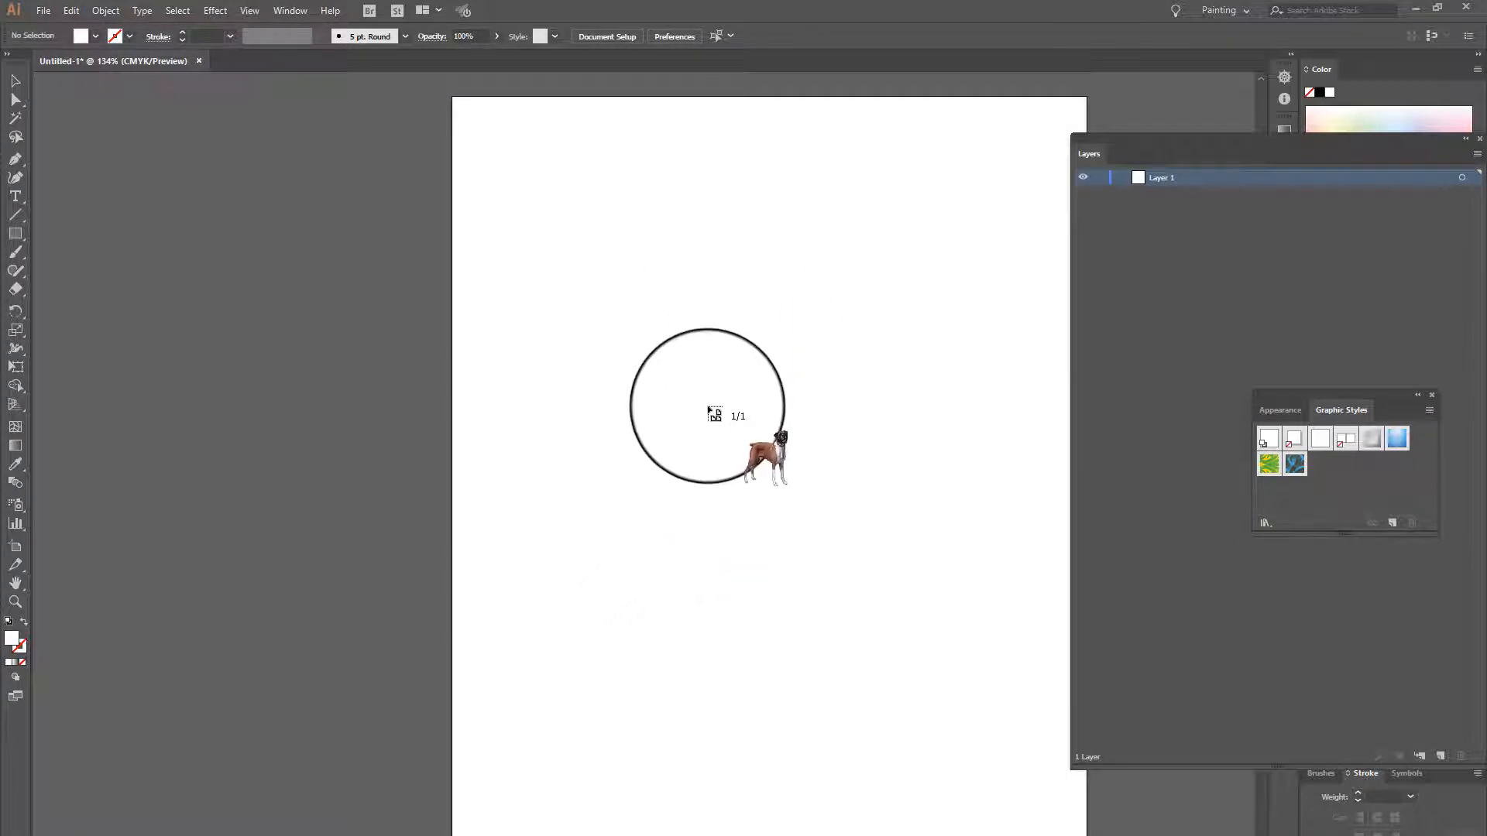
{"action": "left_click", "coordinate": [707, 406]}
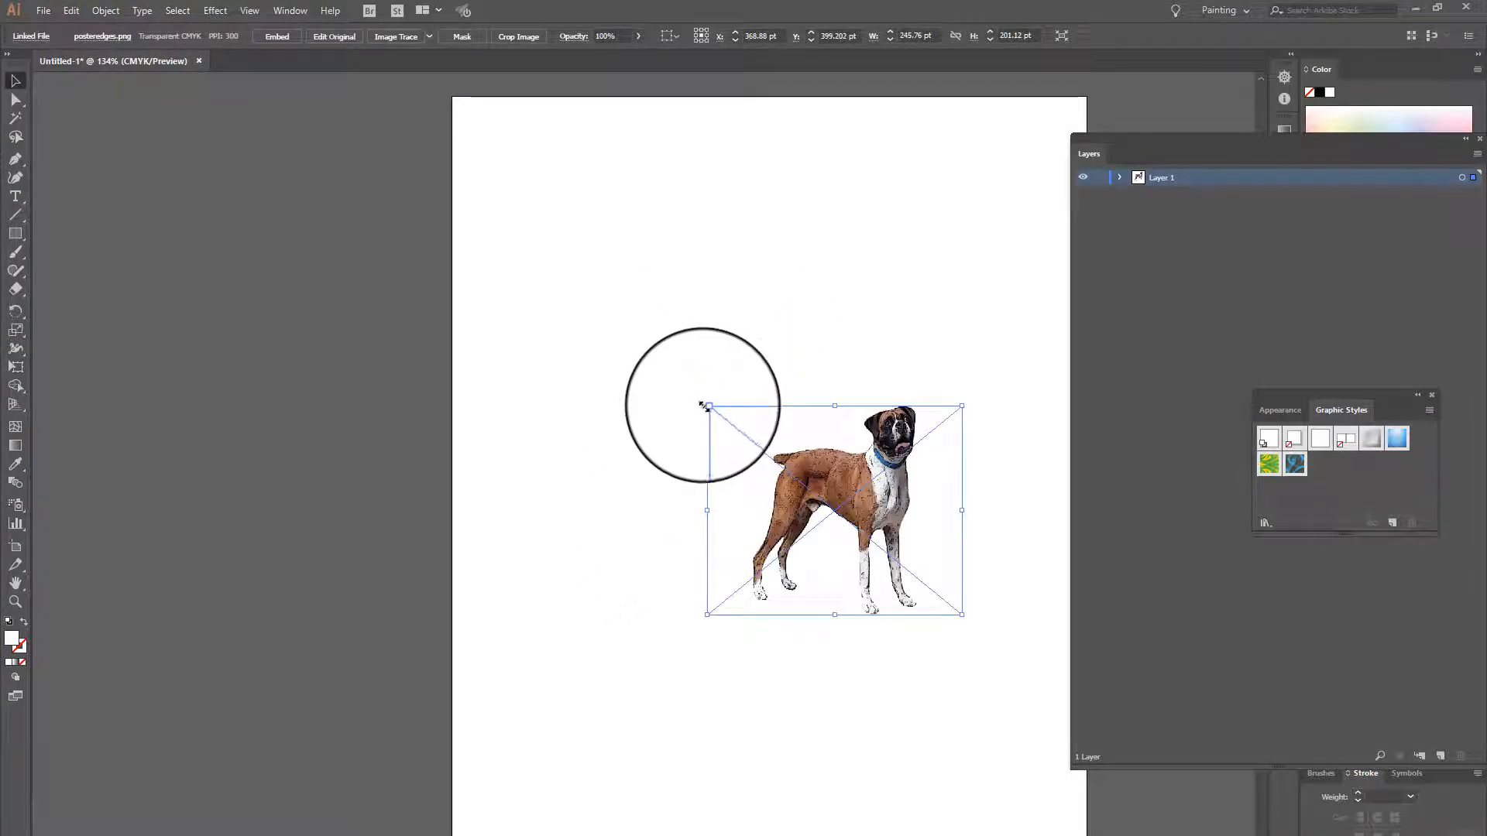
- Enlarge the placed dog image to about 530 by 434 pt and shift it slightly inside the artboard
{"action": "left_click_drag", "start_coordinate": [703, 405], "coordinate": [432, 202]}
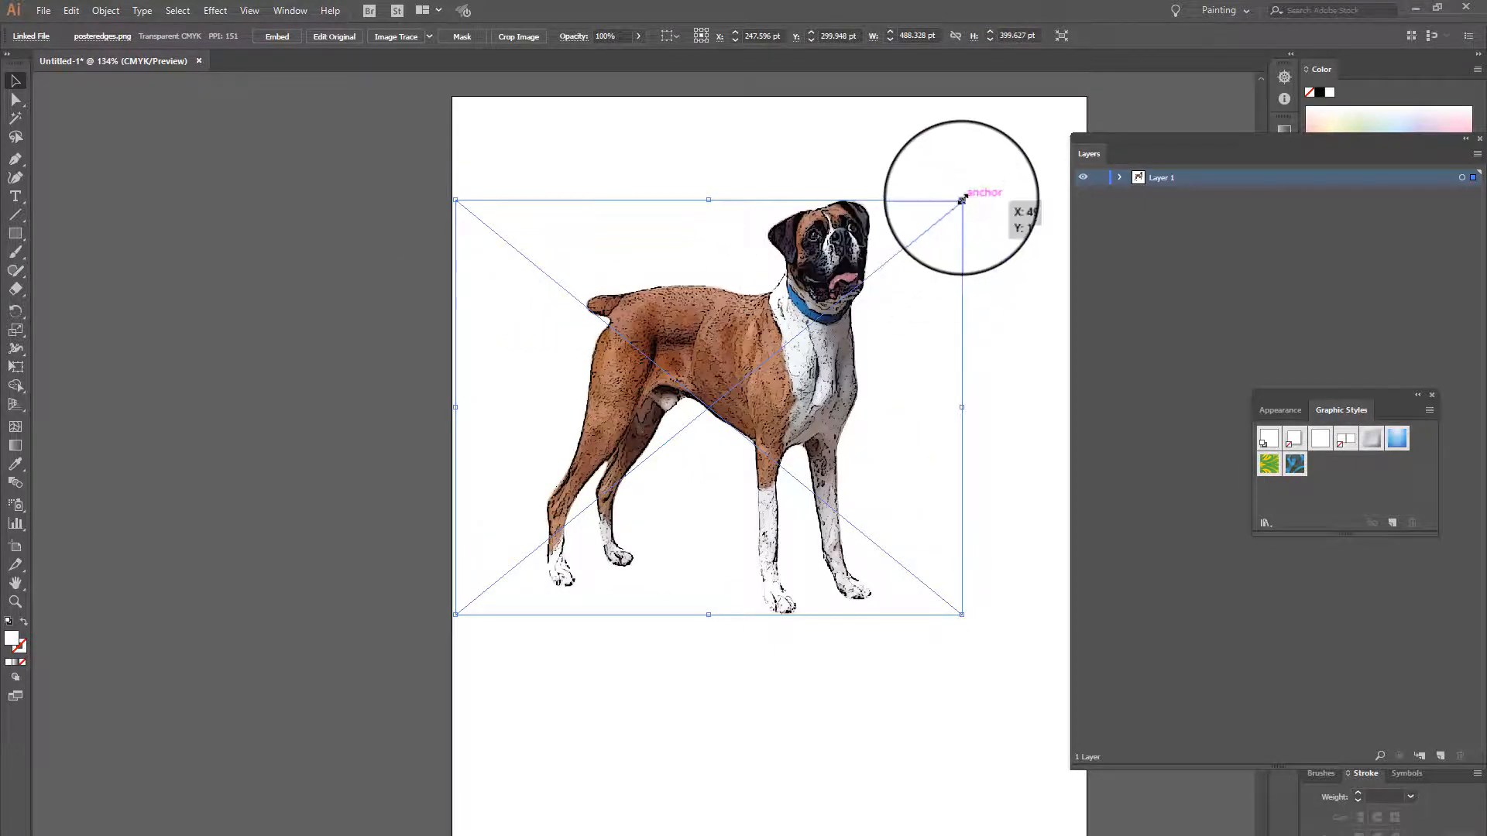
{"action": "left_click_drag", "start_coordinate": [962, 200], "coordinate": [1062, 173]}
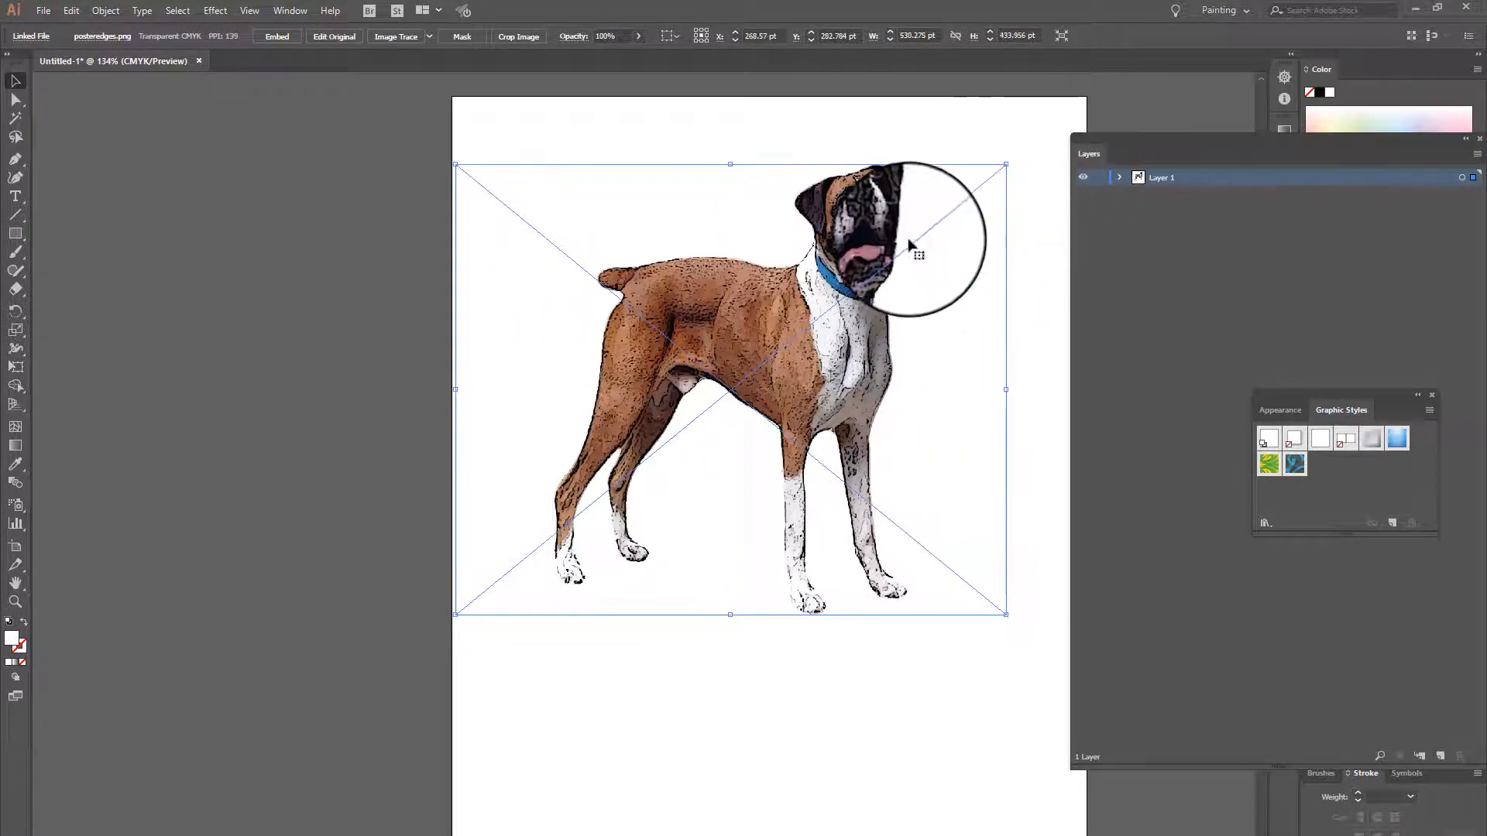
{"action": "key", "text": "Return"}
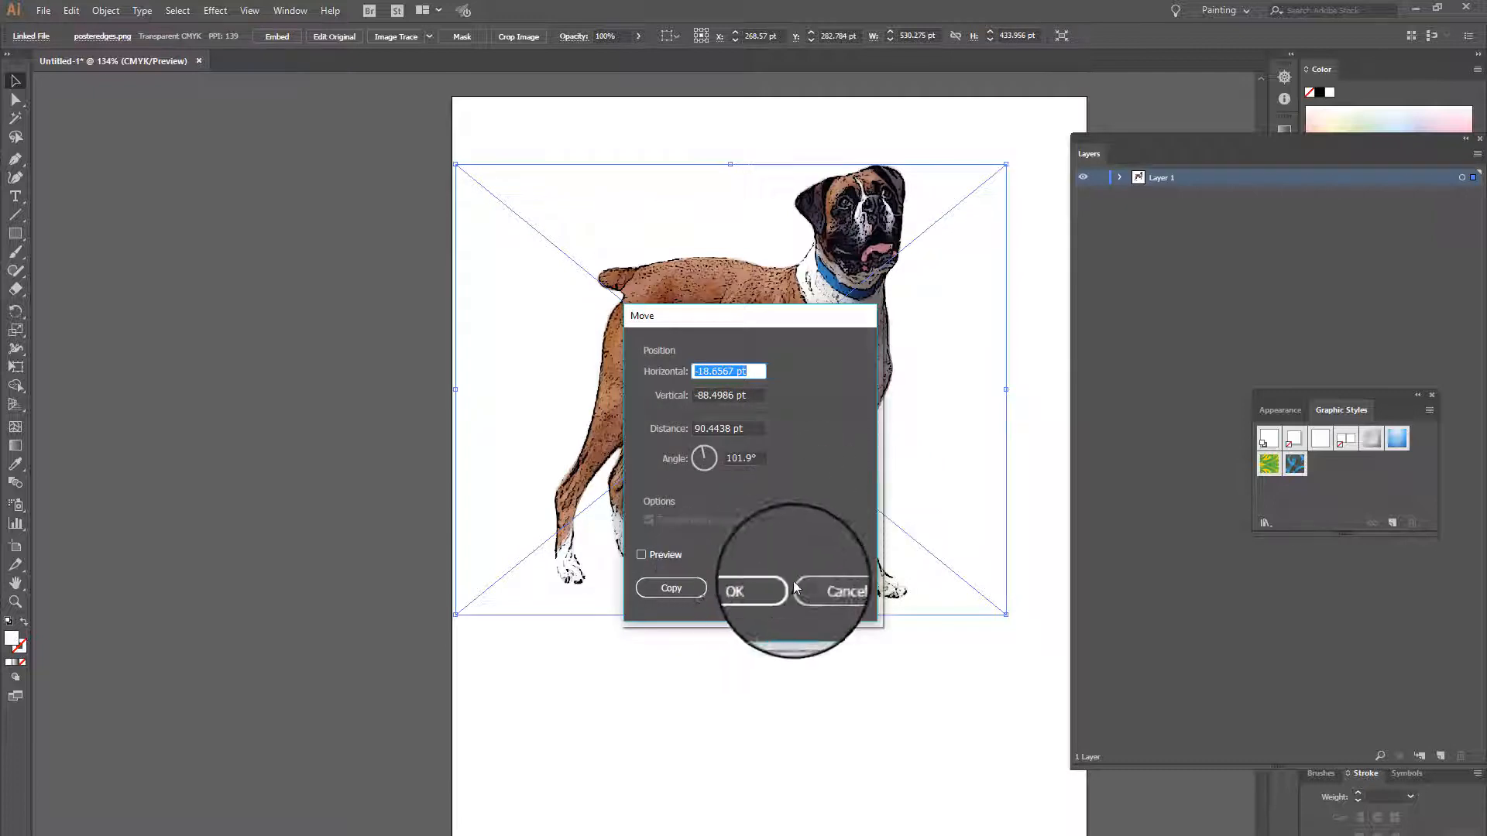
{"action": "left_click", "coordinate": [754, 596]}
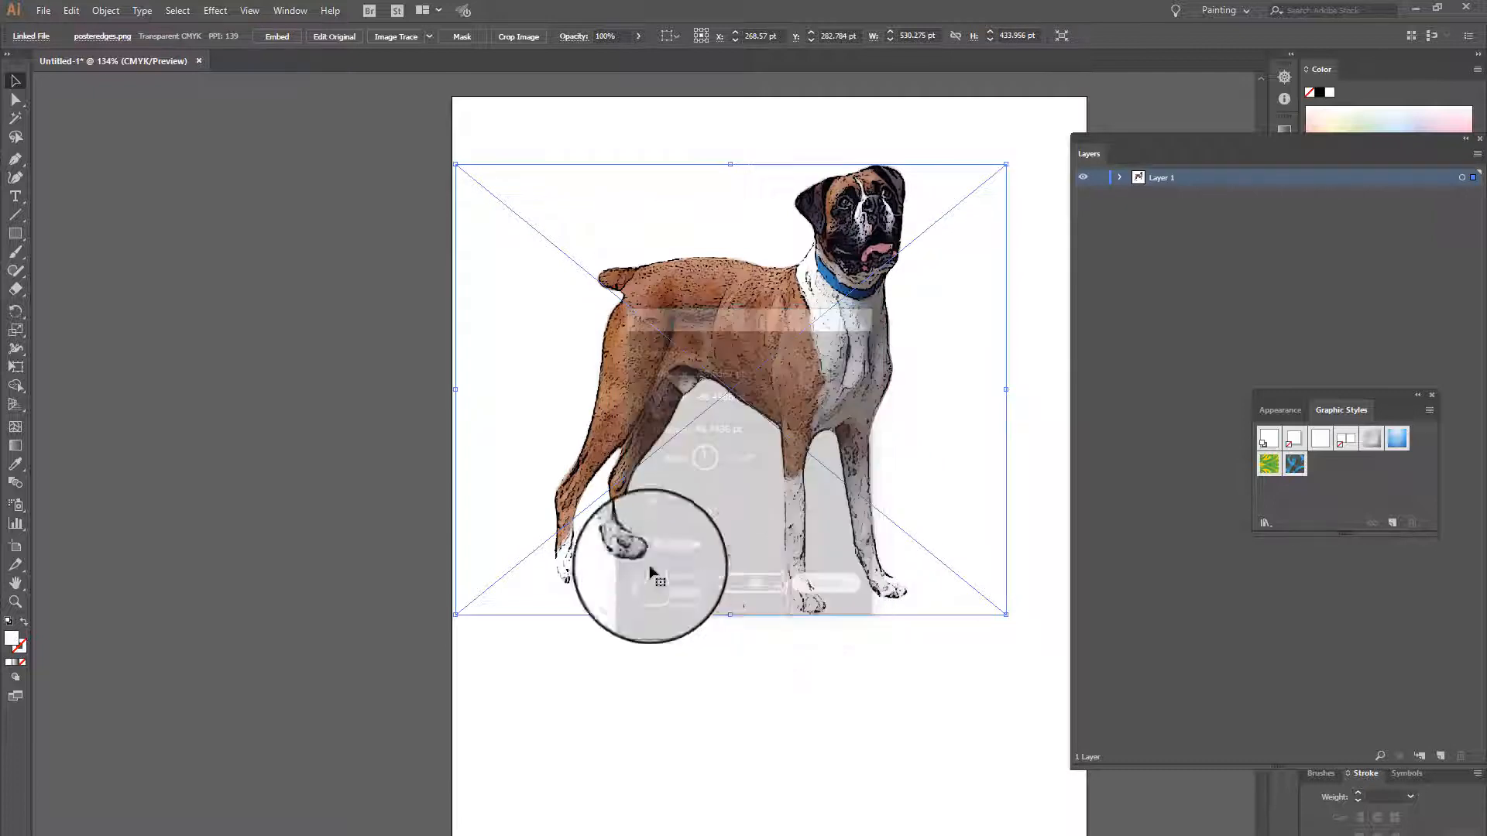
{"action": "left_click", "coordinate": [376, 475]}
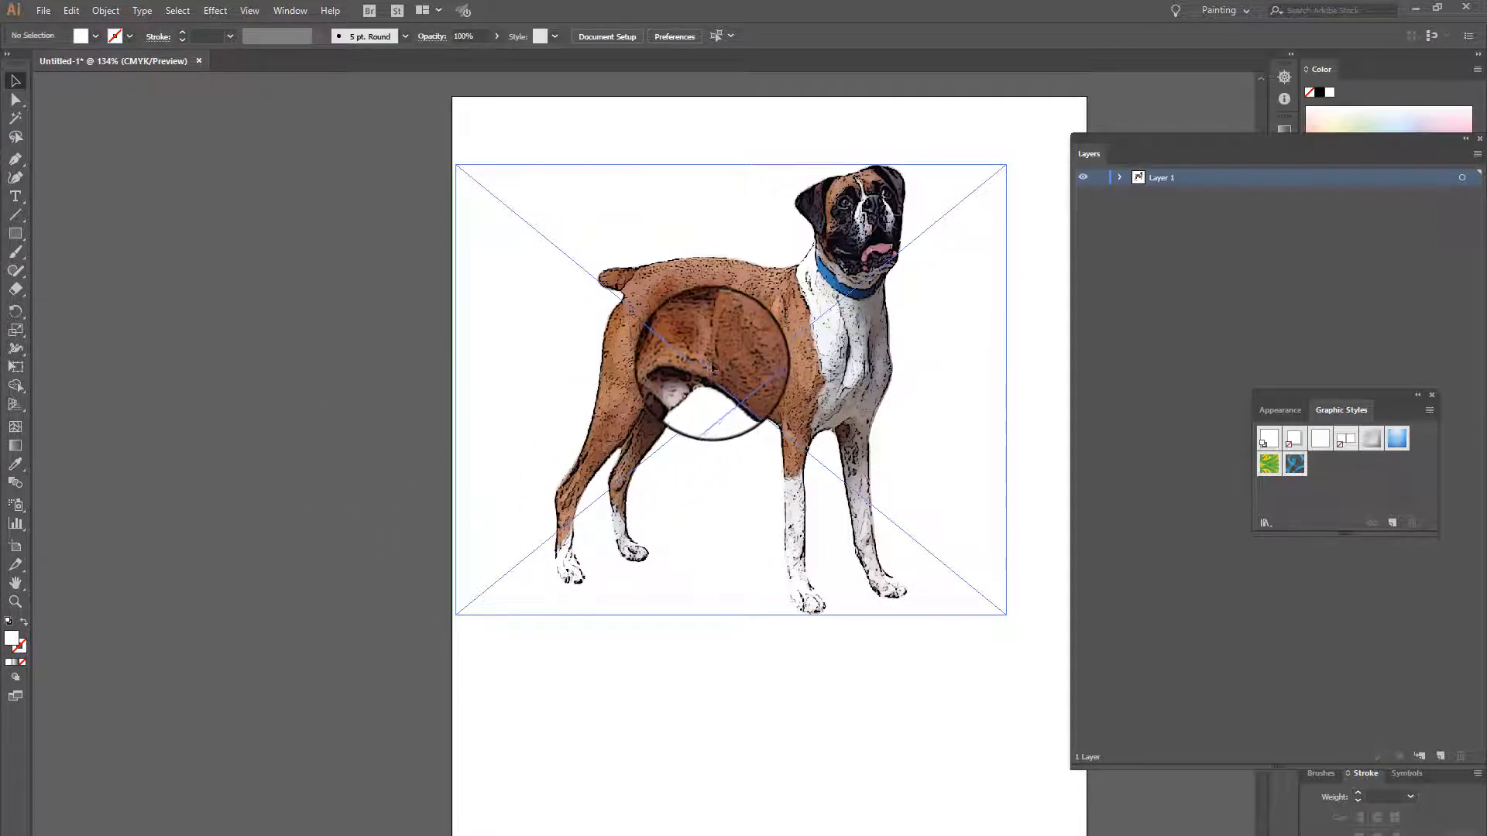
{"action": "left_click_drag", "start_coordinate": [696, 365], "coordinate": [710, 369]}
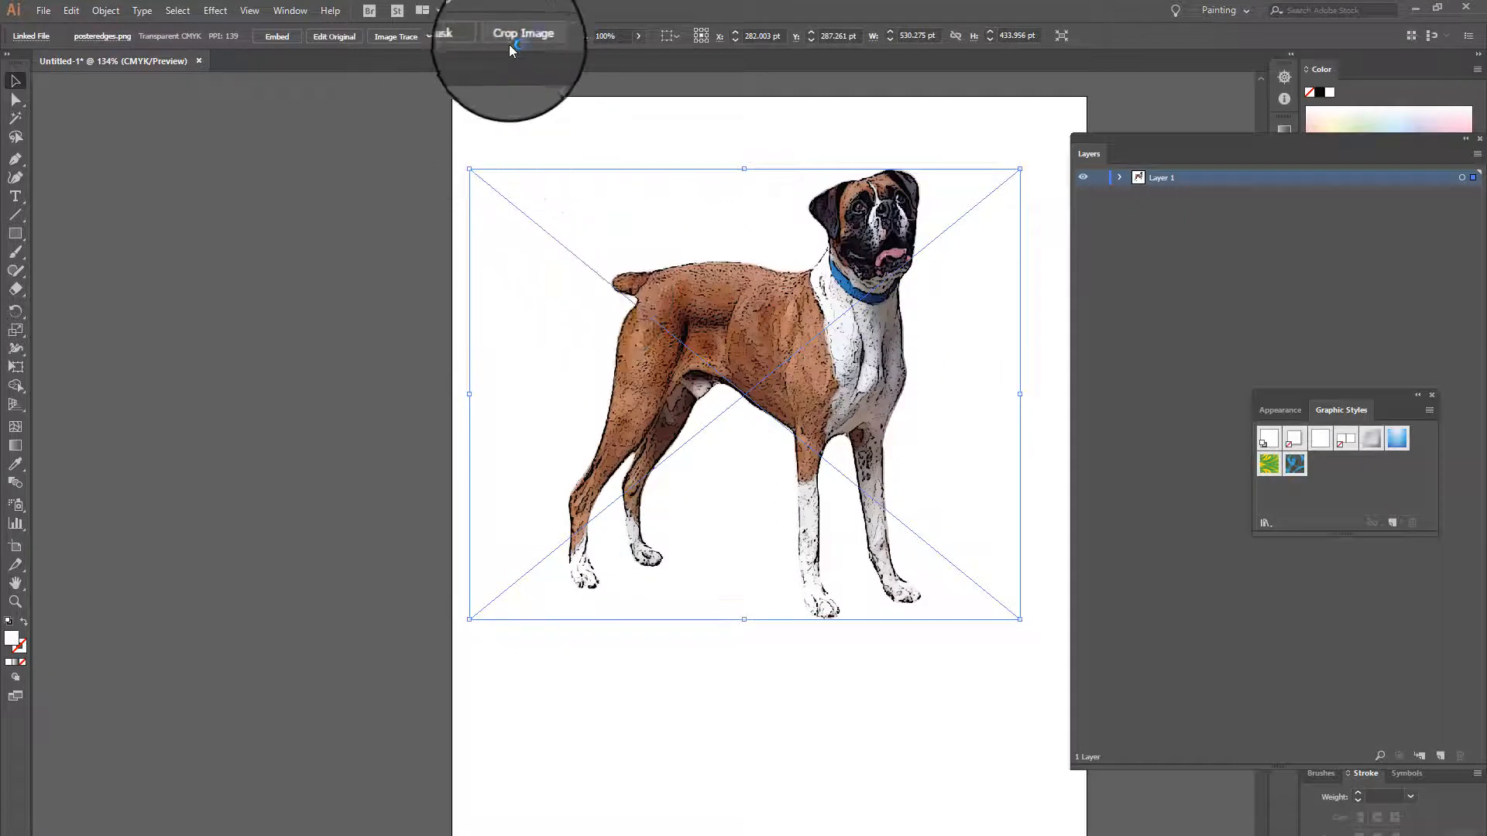
- Image Trace the placed dog with the High Fidelity Photo preset and expand the tracing into paths
{"action": "left_click", "coordinate": [432, 40]}
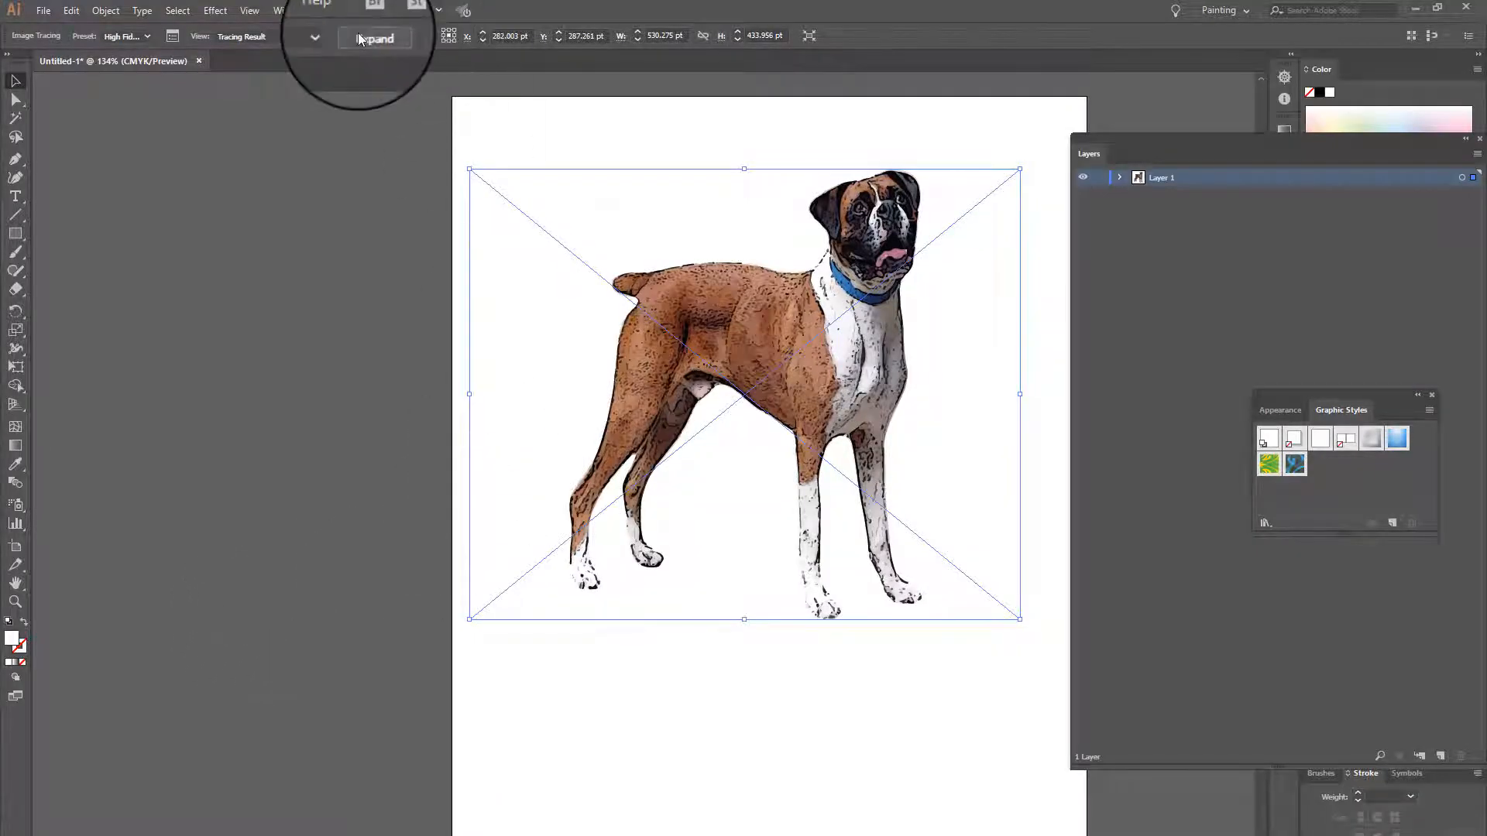
{"action": "left_click", "coordinate": [359, 41]}
{"action": "left_click", "coordinate": [394, 416]}
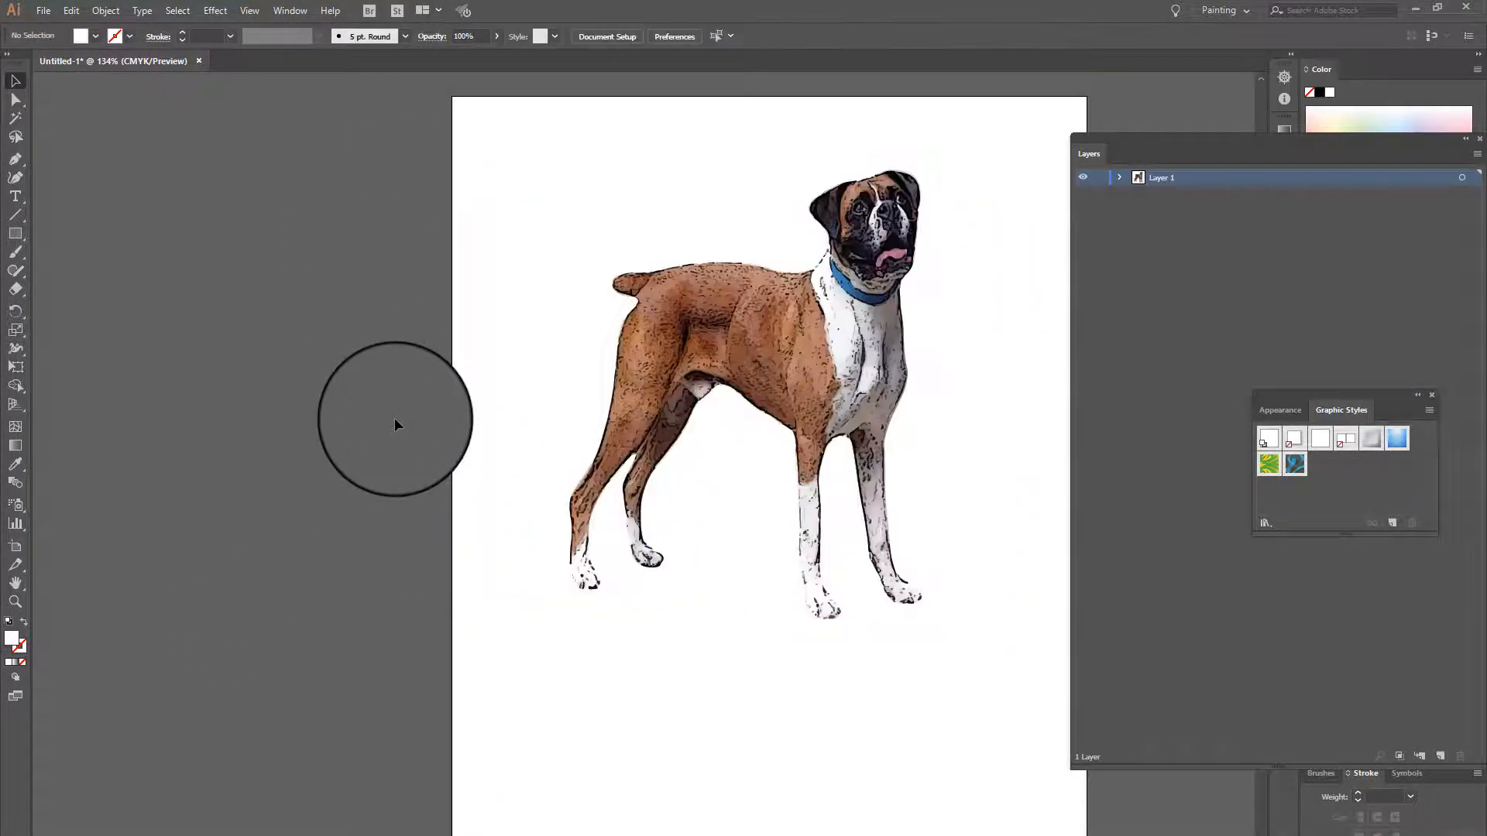
- Ungroup the expanded poster-edges tracing and delete the white background shape around the dog
{"action": "left_click", "coordinate": [527, 236]}
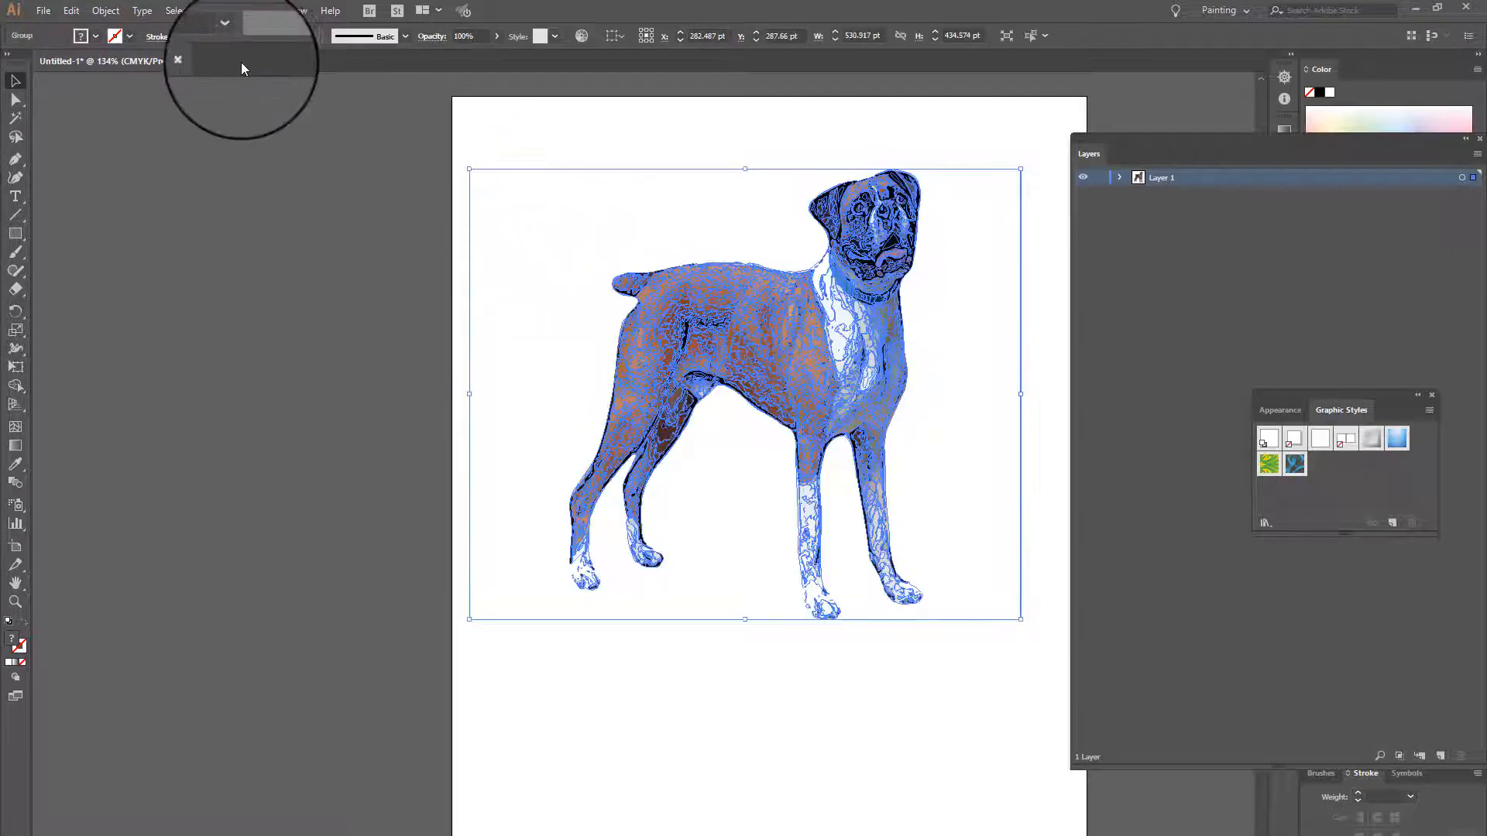
{"action": "left_click", "coordinate": [123, 15]}
{"action": "left_click", "coordinate": [116, 85]}
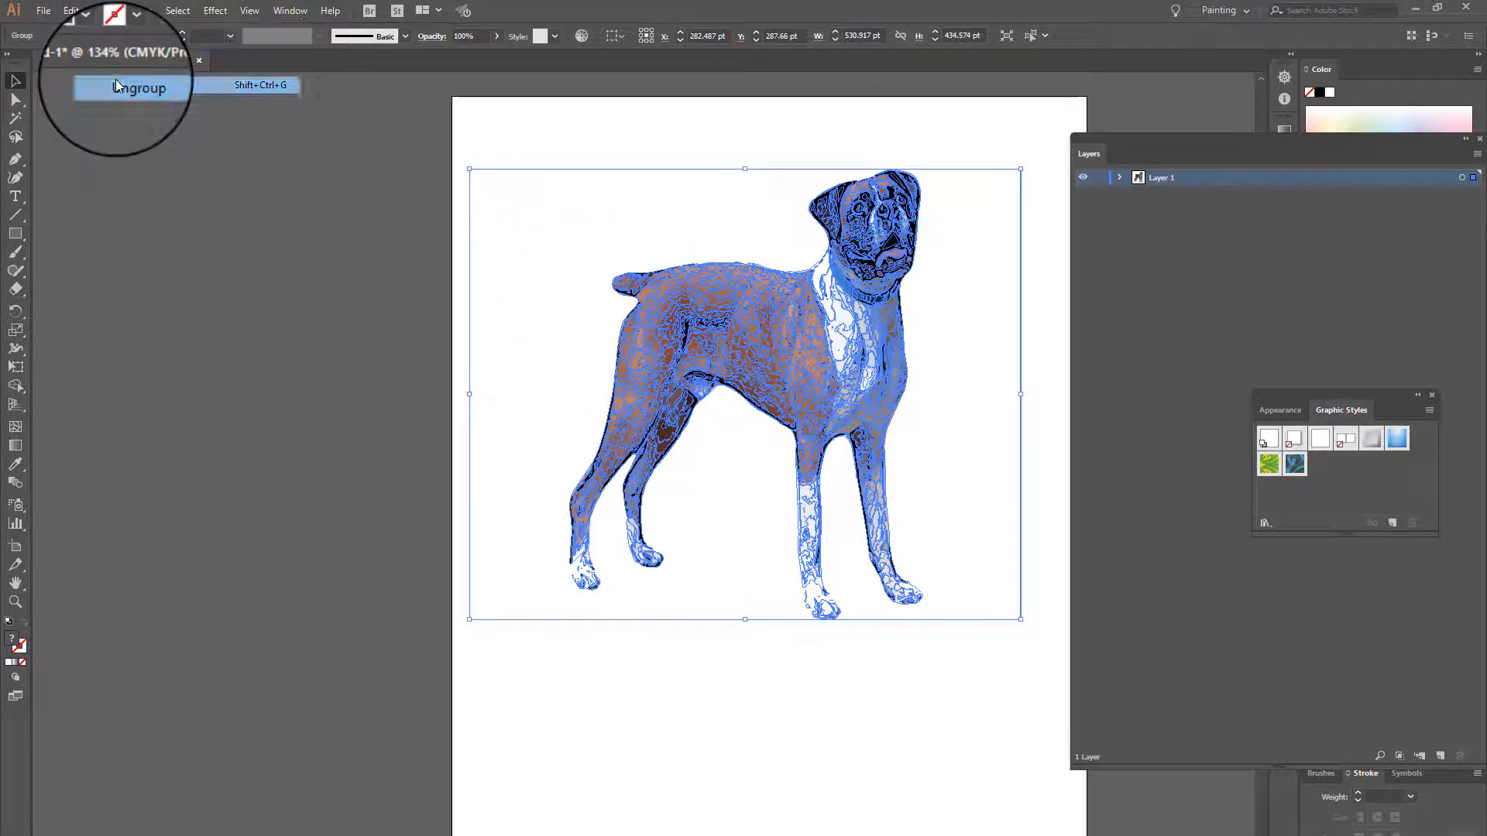
{"action": "left_click", "coordinate": [508, 326]}
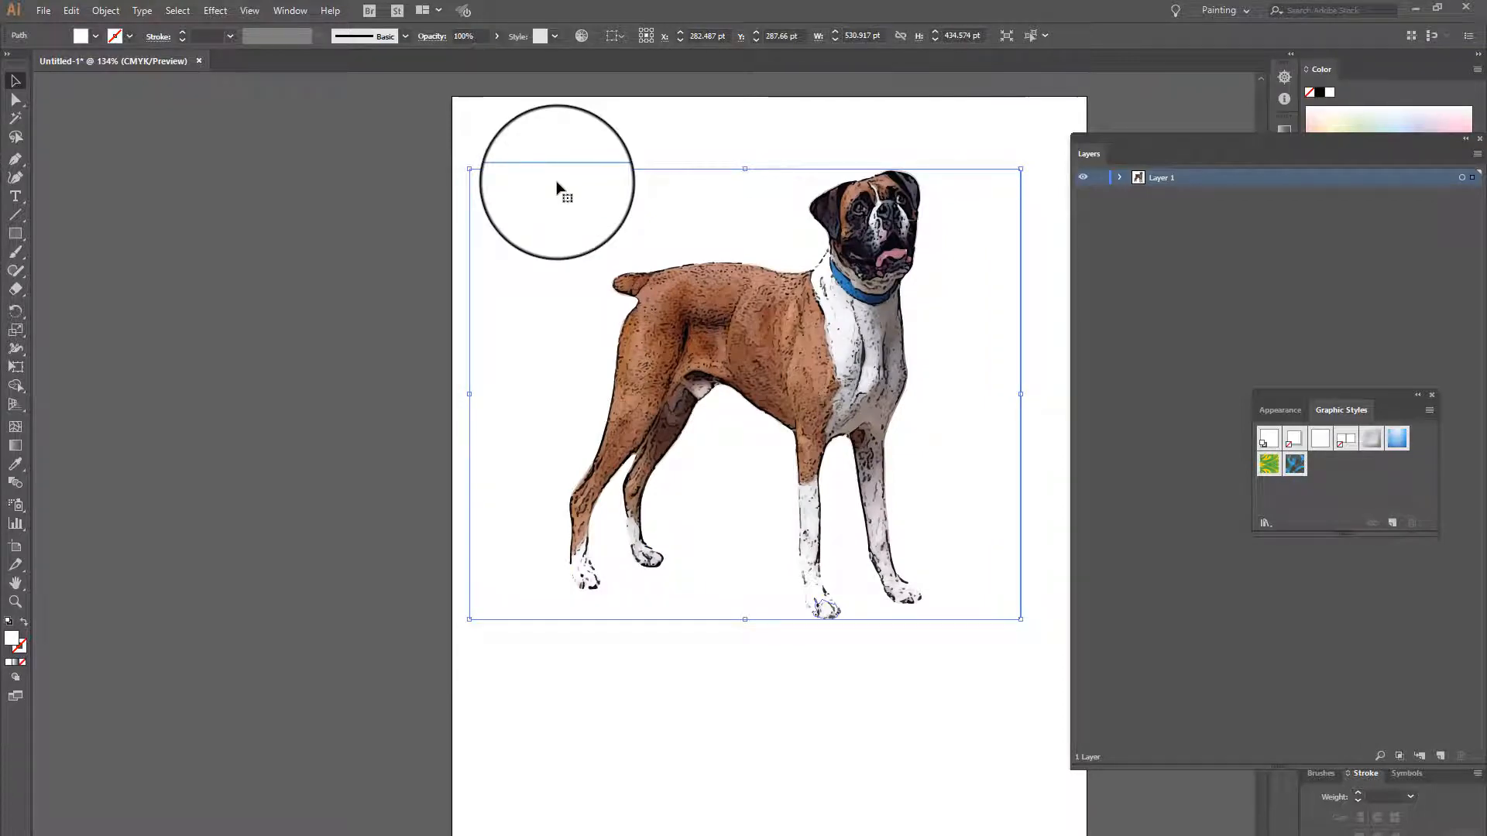
{"action": "left_click", "coordinate": [558, 190]}
- Select all the remaining paths of the poster-edges dog and group them
{"action": "left_click_drag", "start_coordinate": [522, 158], "coordinate": [1064, 732]}
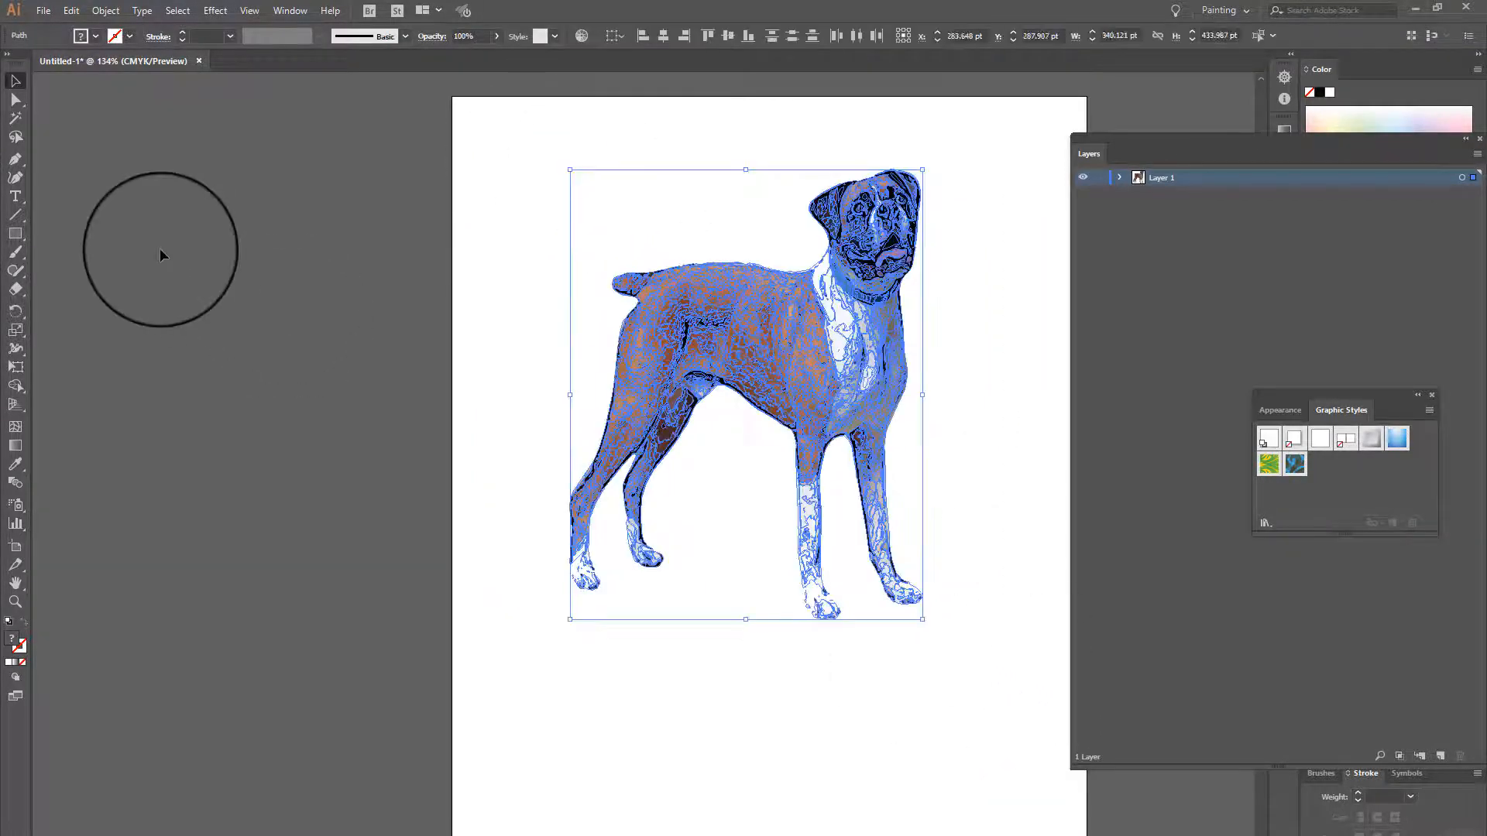
{"action": "left_click", "coordinate": [100, 11]}
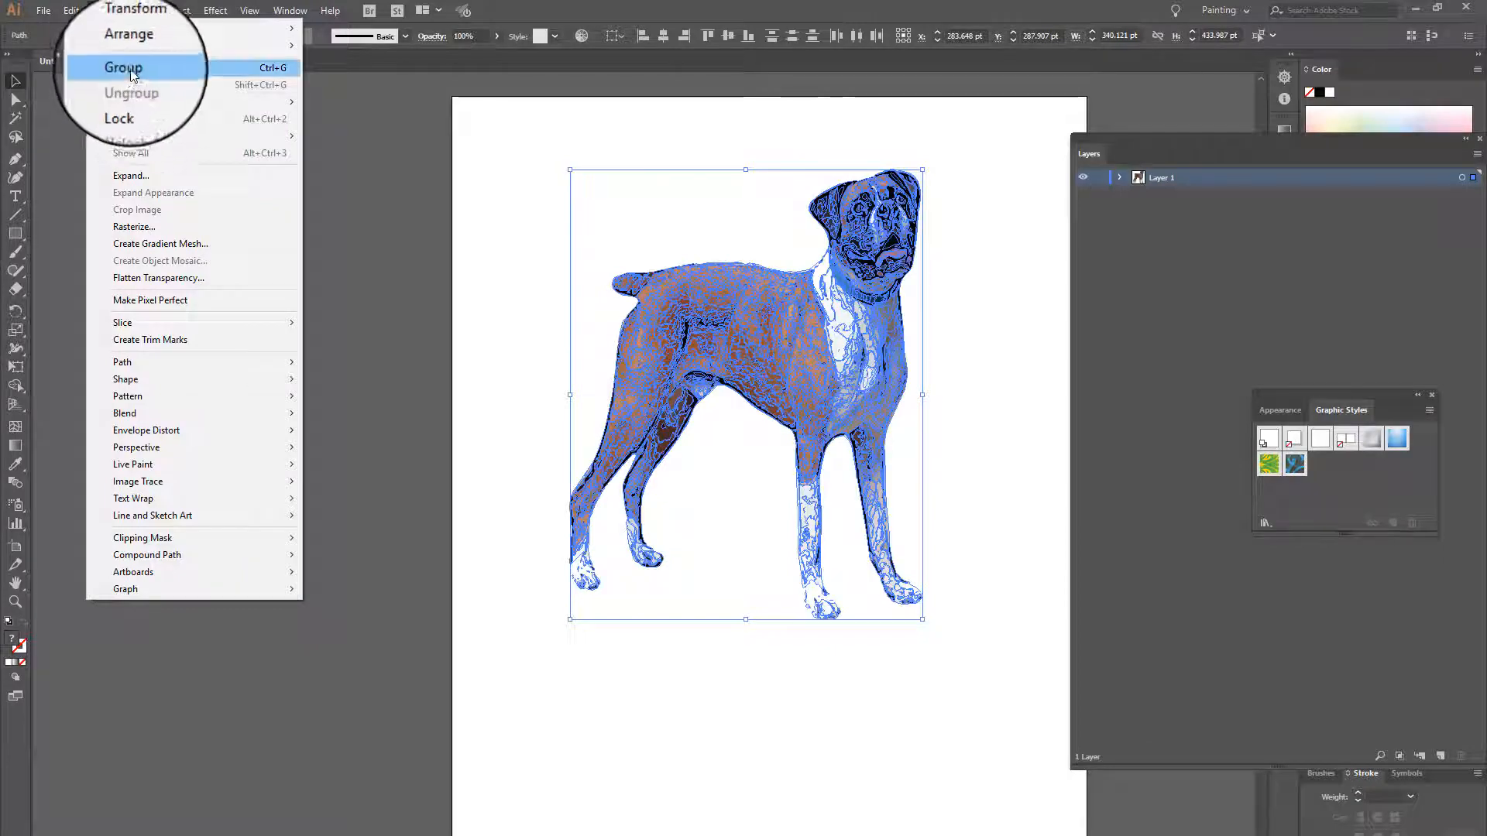
{"action": "left_click", "coordinate": [124, 66]}
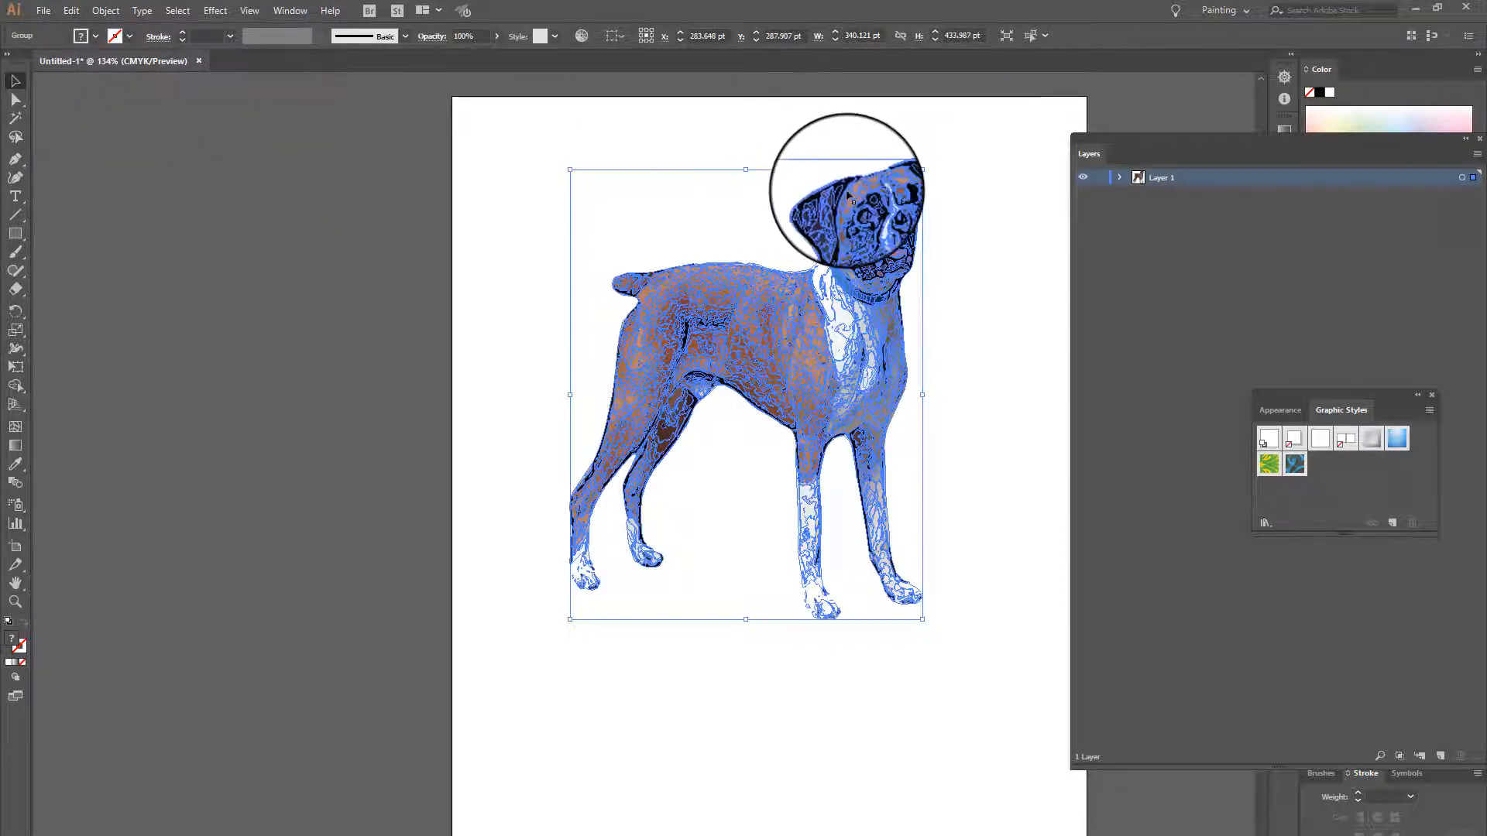
- Enlarge the grouped dog to about 449 by 573 pt, reposition it within the artboard and deselect it
{"action": "left_click_drag", "start_coordinate": [922, 168], "coordinate": [1036, 99]}
{"action": "left_click_drag", "start_coordinate": [948, 296], "coordinate": [843, 480]}
{"action": "key", "text": "Return"}
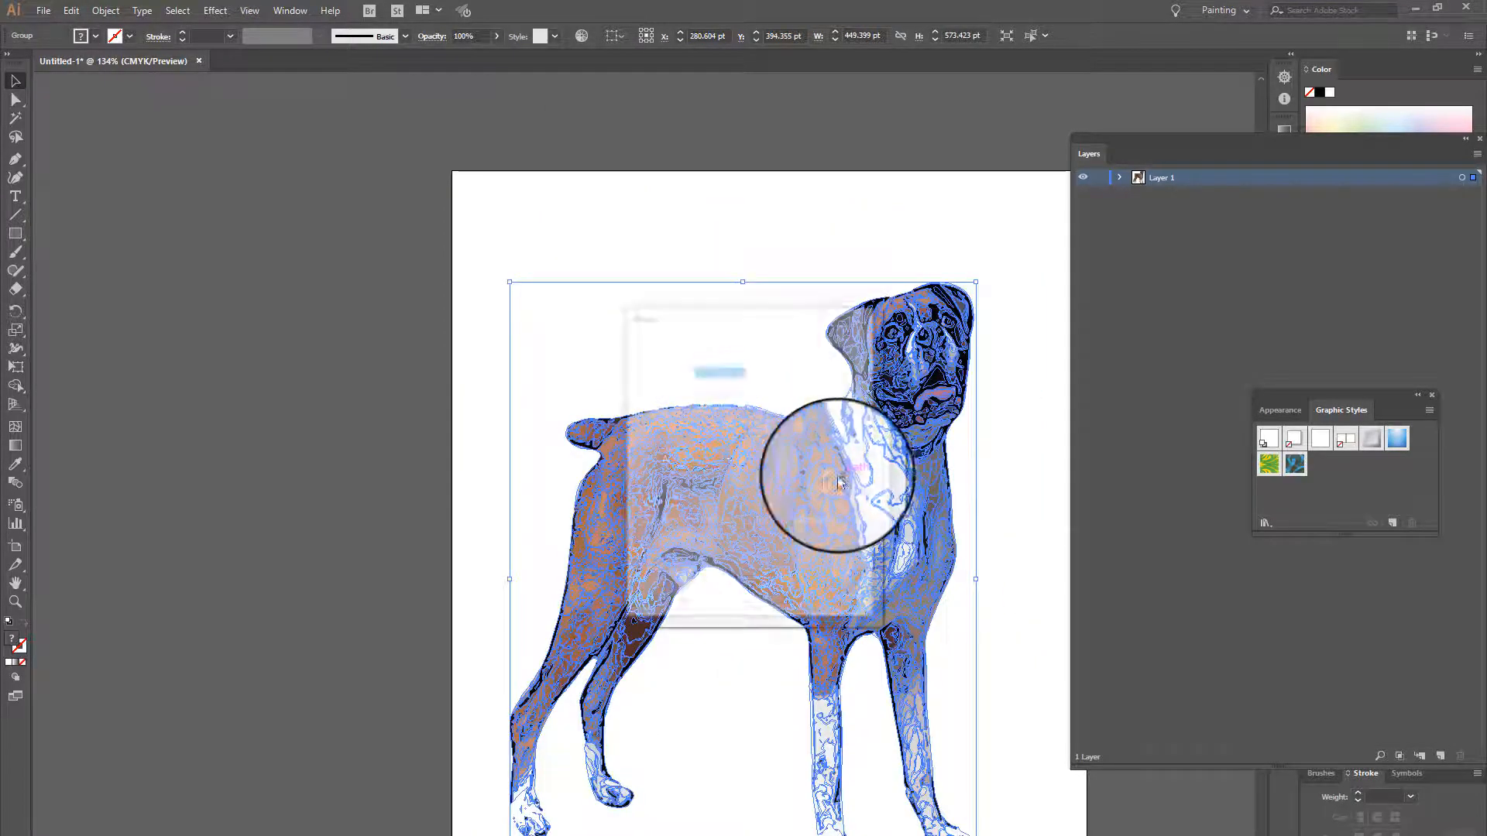
{"action": "left_click", "coordinate": [820, 591]}
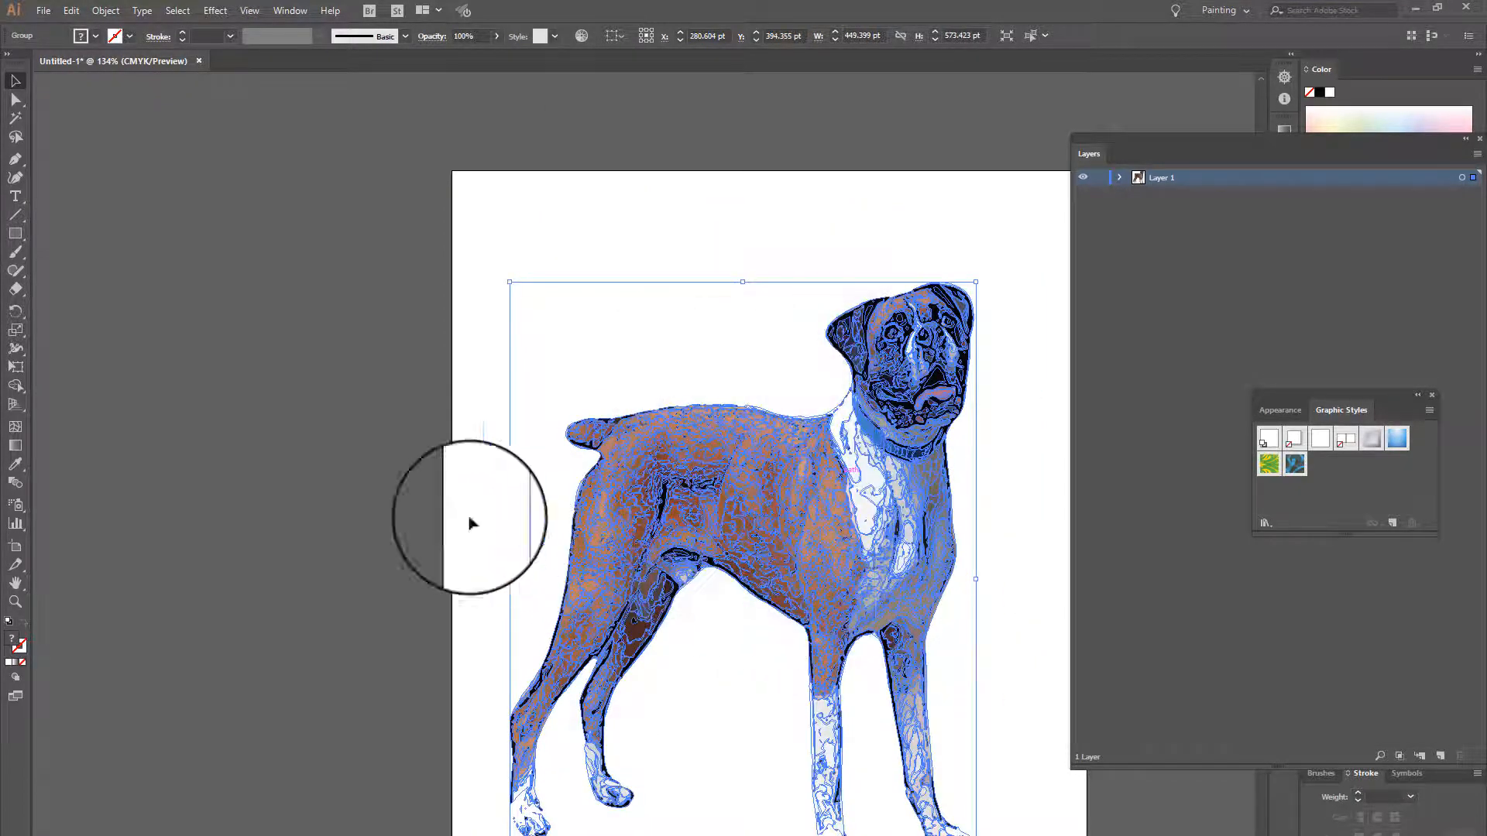
{"action": "left_click", "coordinate": [309, 508]}
{"action": "scroll", "coordinate": [763, 574], "scroll_direction": "down", "scroll_amount": 2}
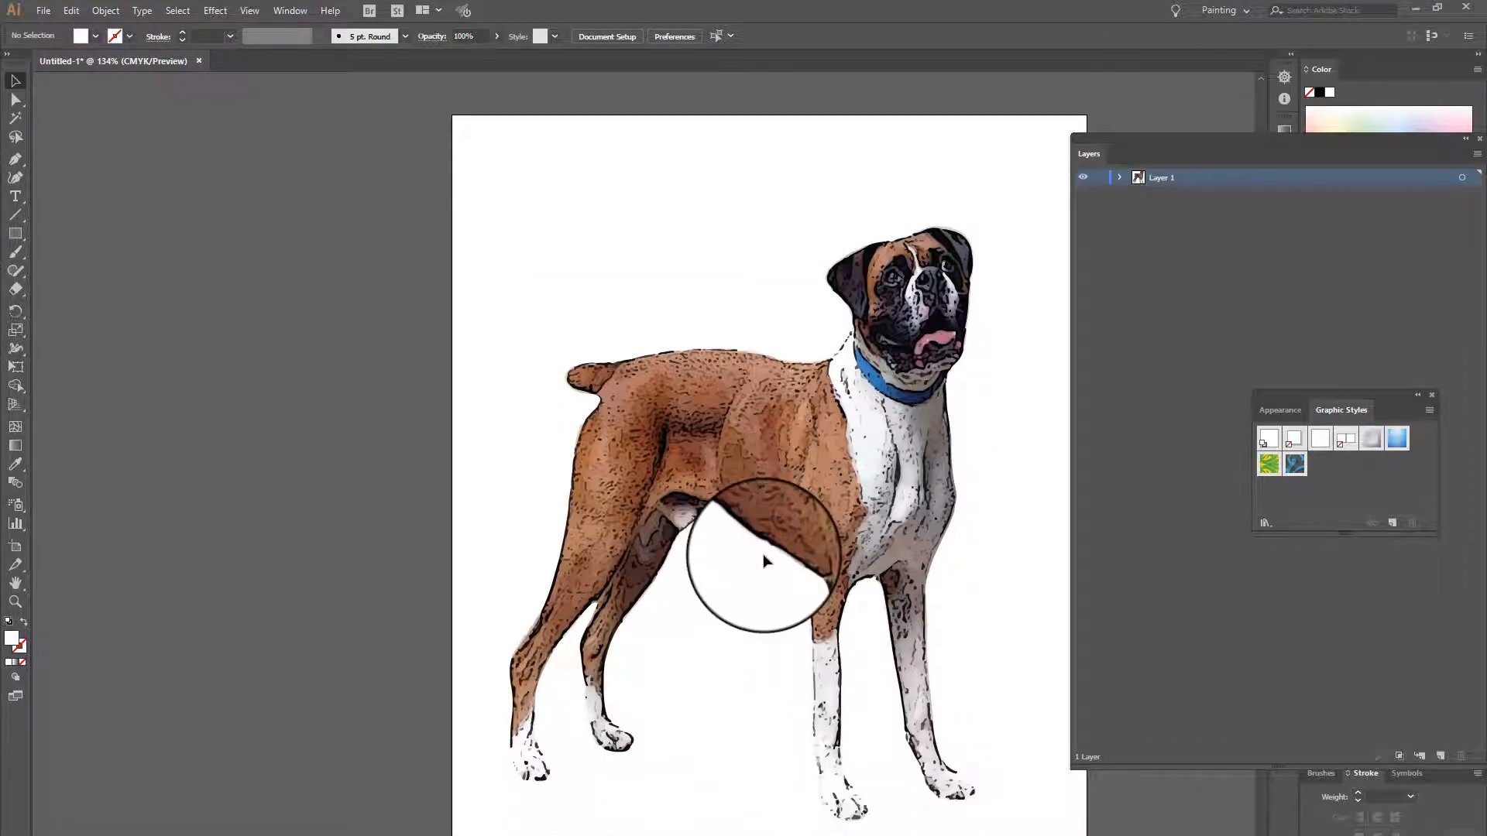
- Widen the grouped dog to about 470 pt, keeping its height at 573 pt, and deselect it
{"action": "left_click", "coordinate": [766, 468]}
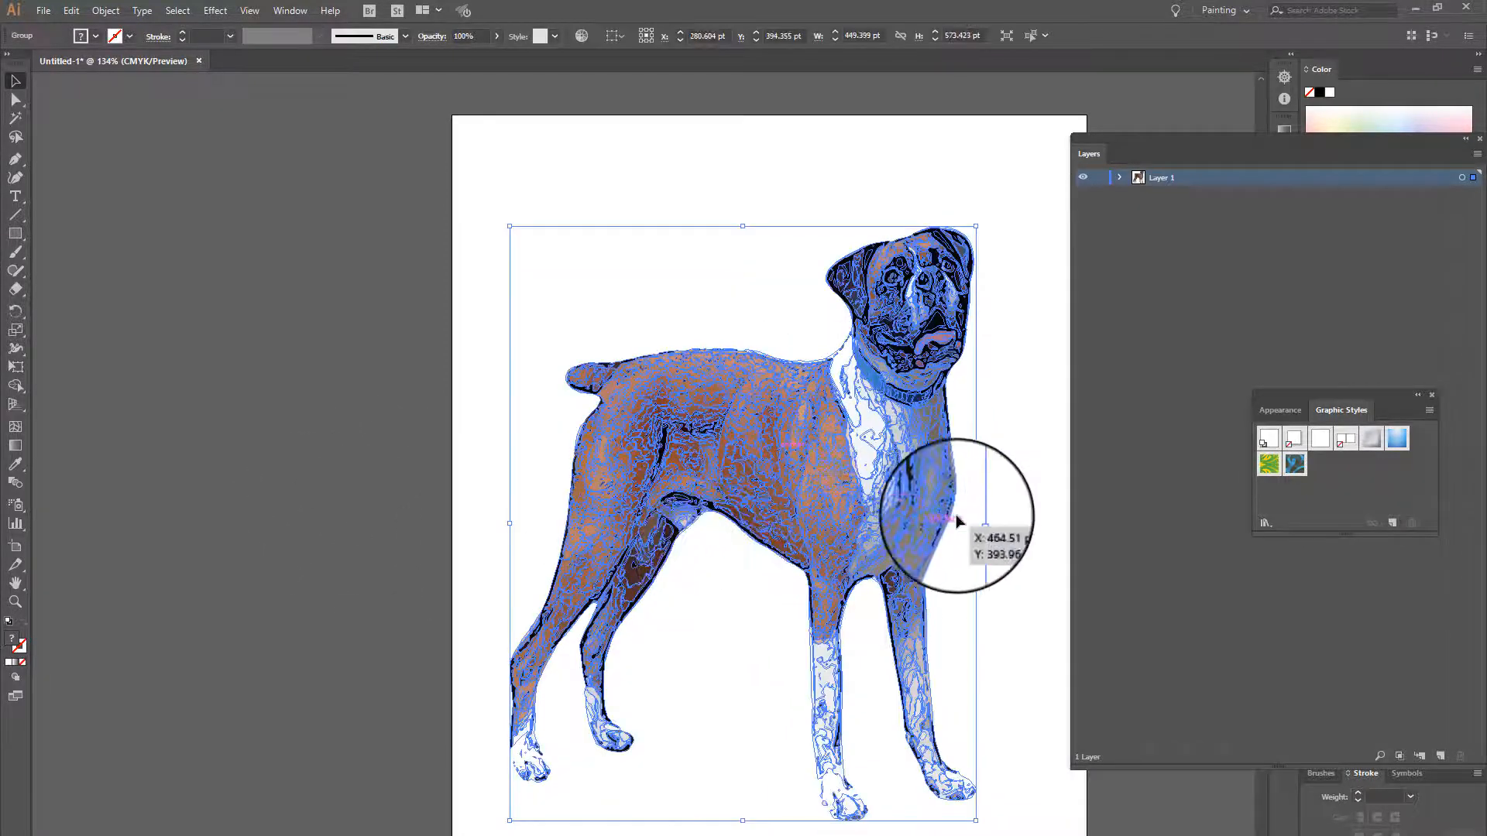
{"action": "left_click_drag", "start_coordinate": [975, 522], "coordinate": [999, 521]}
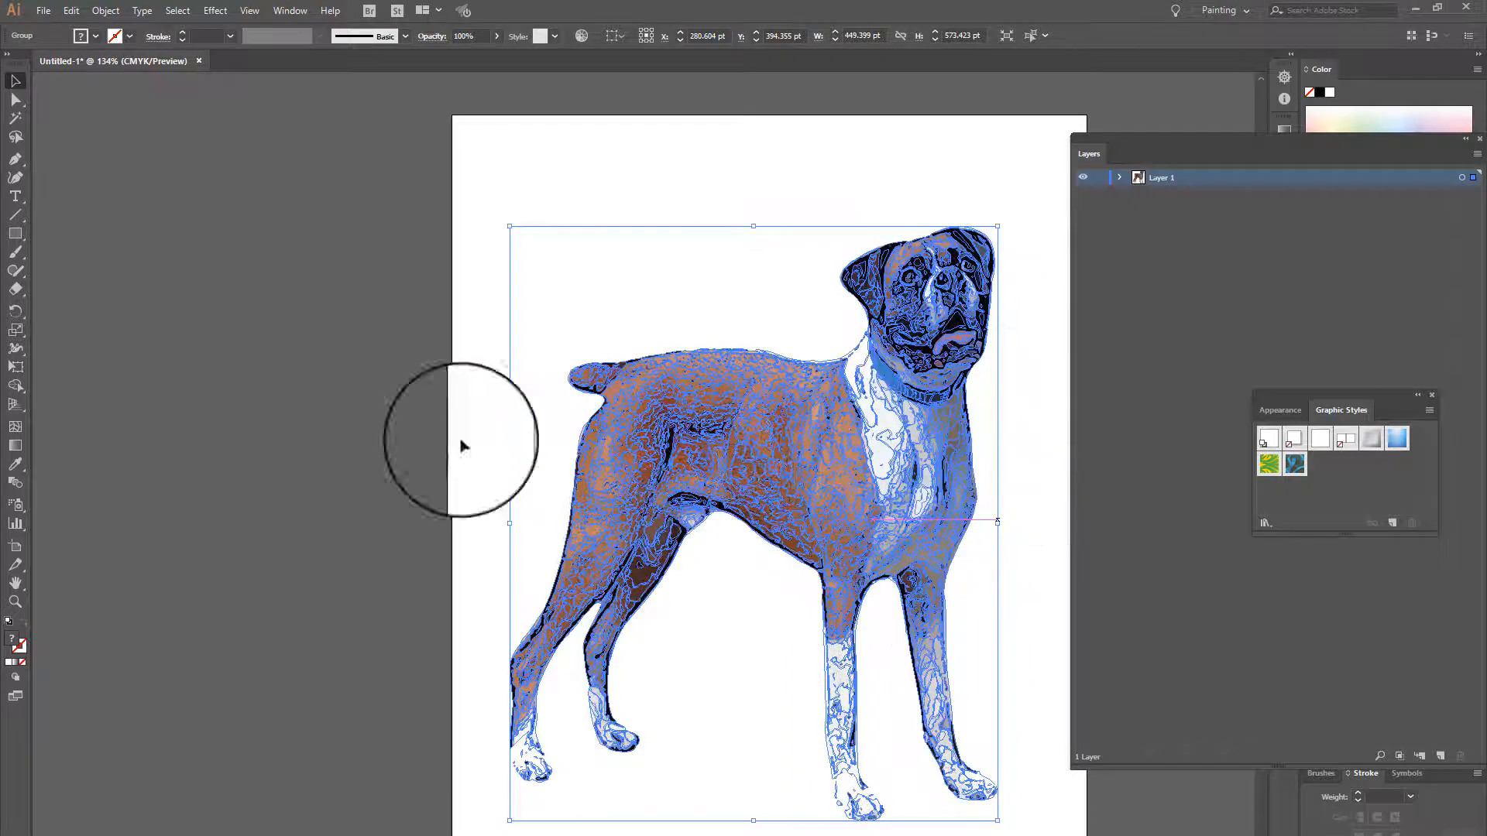
{"action": "left_click", "coordinate": [319, 554]}
{"action": "scroll", "coordinate": [889, 678], "scroll_direction": "down", "scroll_amount": 1}
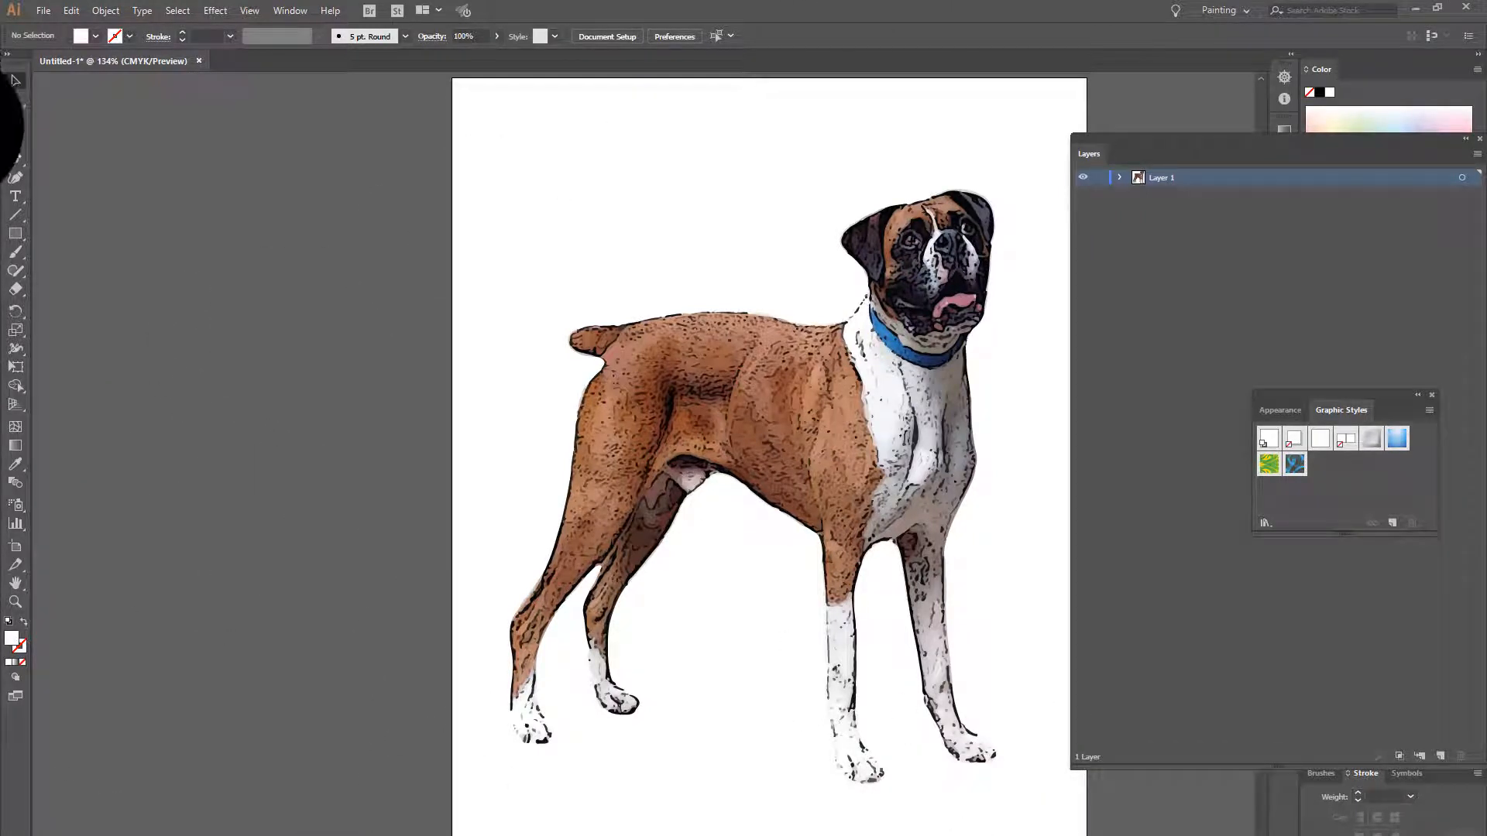
{"action": "scroll", "coordinate": [1015, 680], "scroll_direction": "down", "scroll_amount": 2}
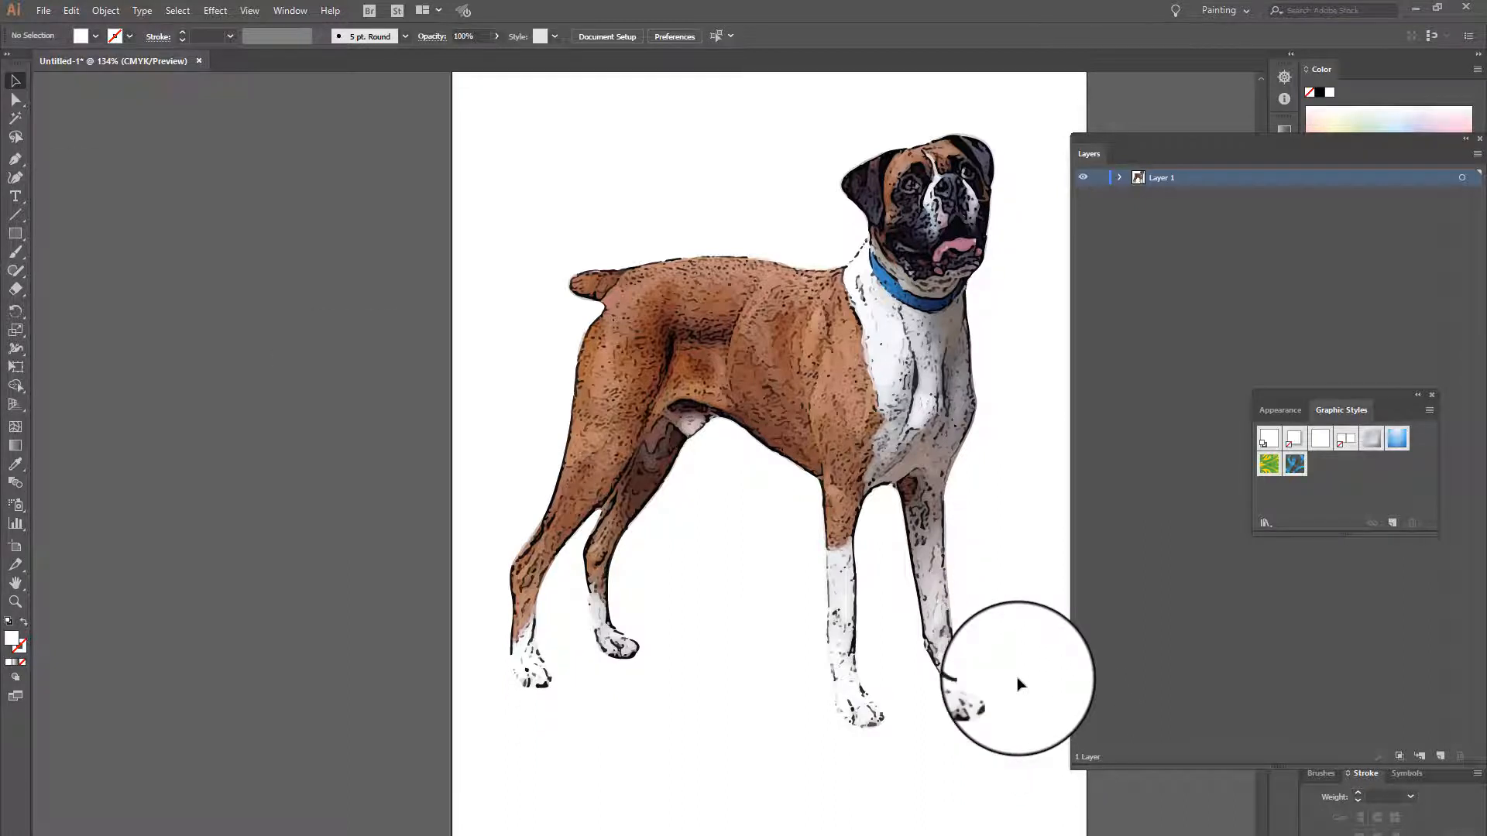
{"action": "scroll", "coordinate": [1018, 687], "scroll_direction": "up", "scroll_amount": 1}
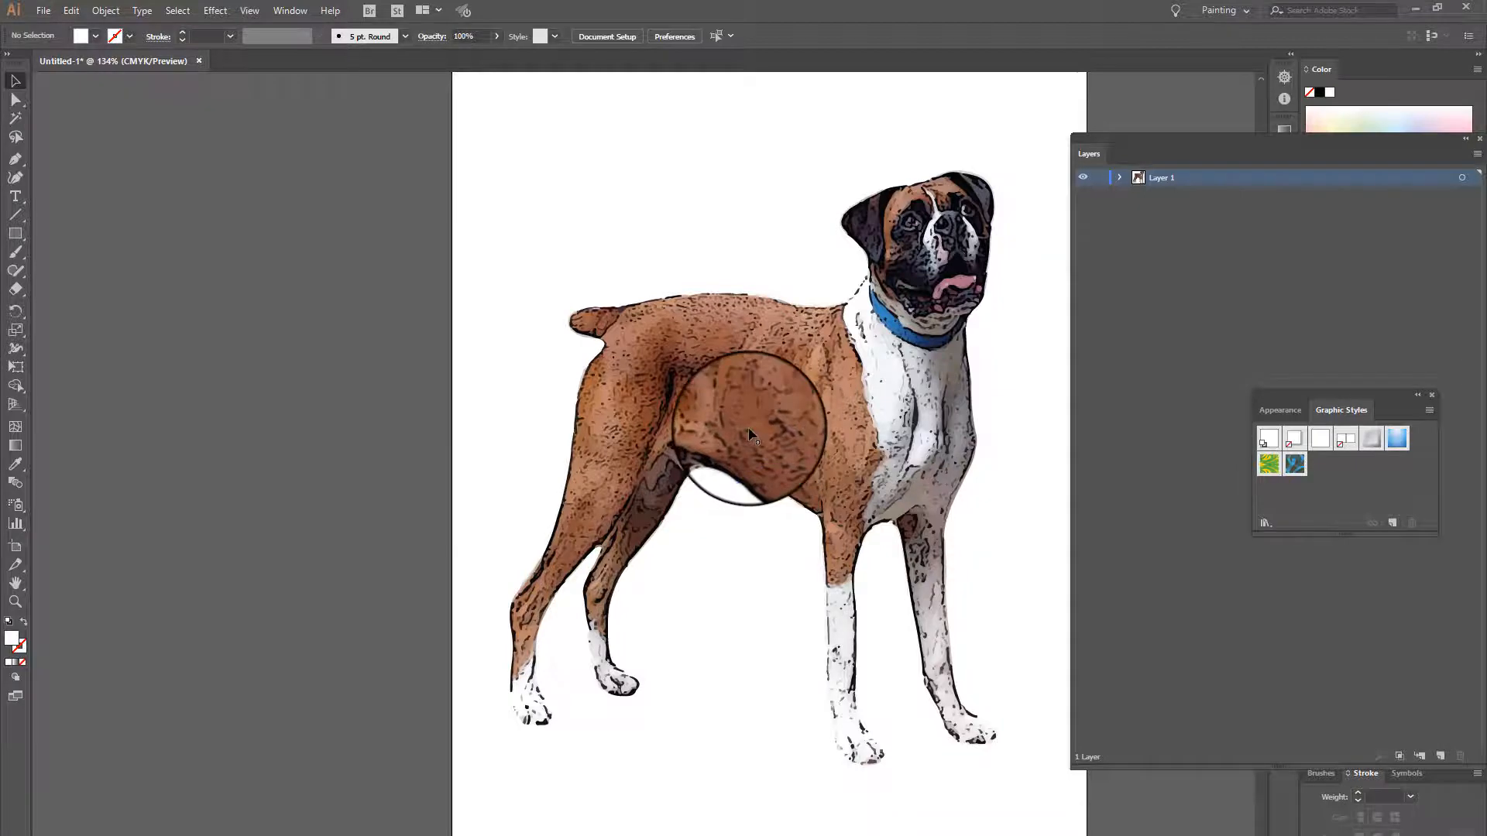
- Select the traced dog group, switch to Photoshop and leave only the upper Vector Smart Object layer visible in filtered.psd
{"action": "left_click", "coordinate": [748, 383]}
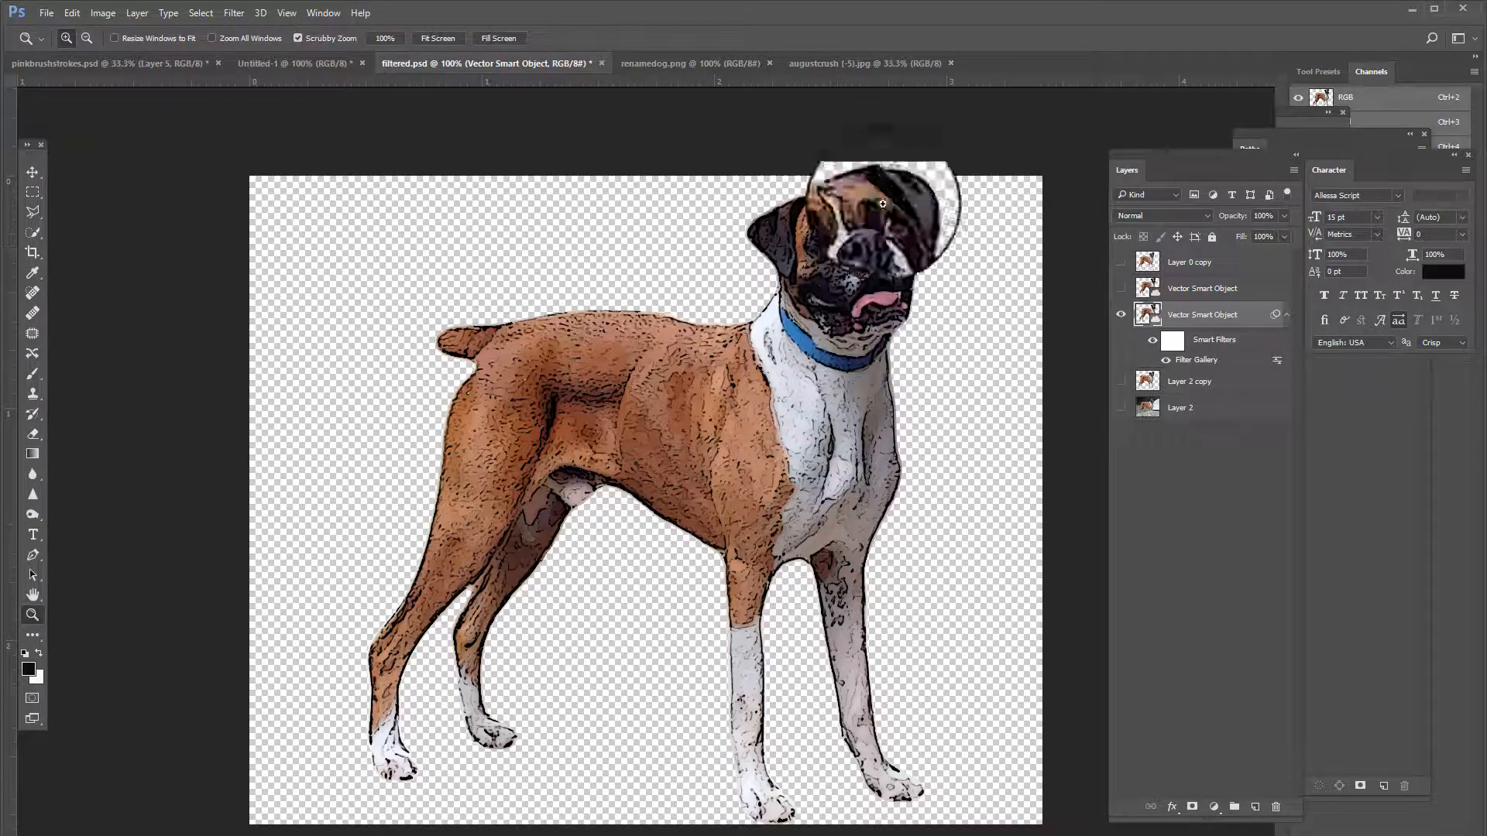
{"action": "left_click", "coordinate": [1121, 316]}
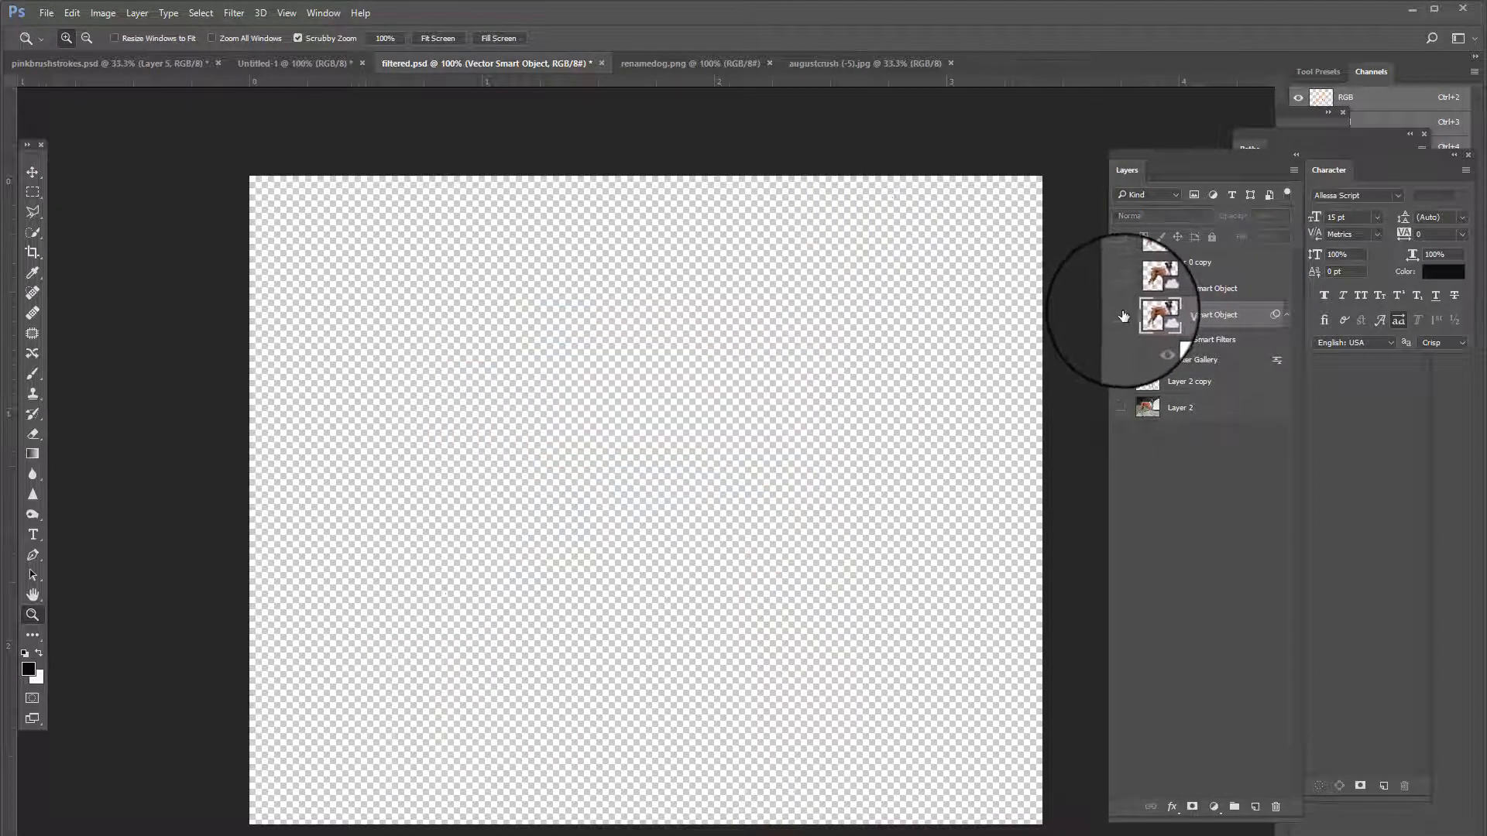
{"action": "left_click", "coordinate": [1121, 315]}
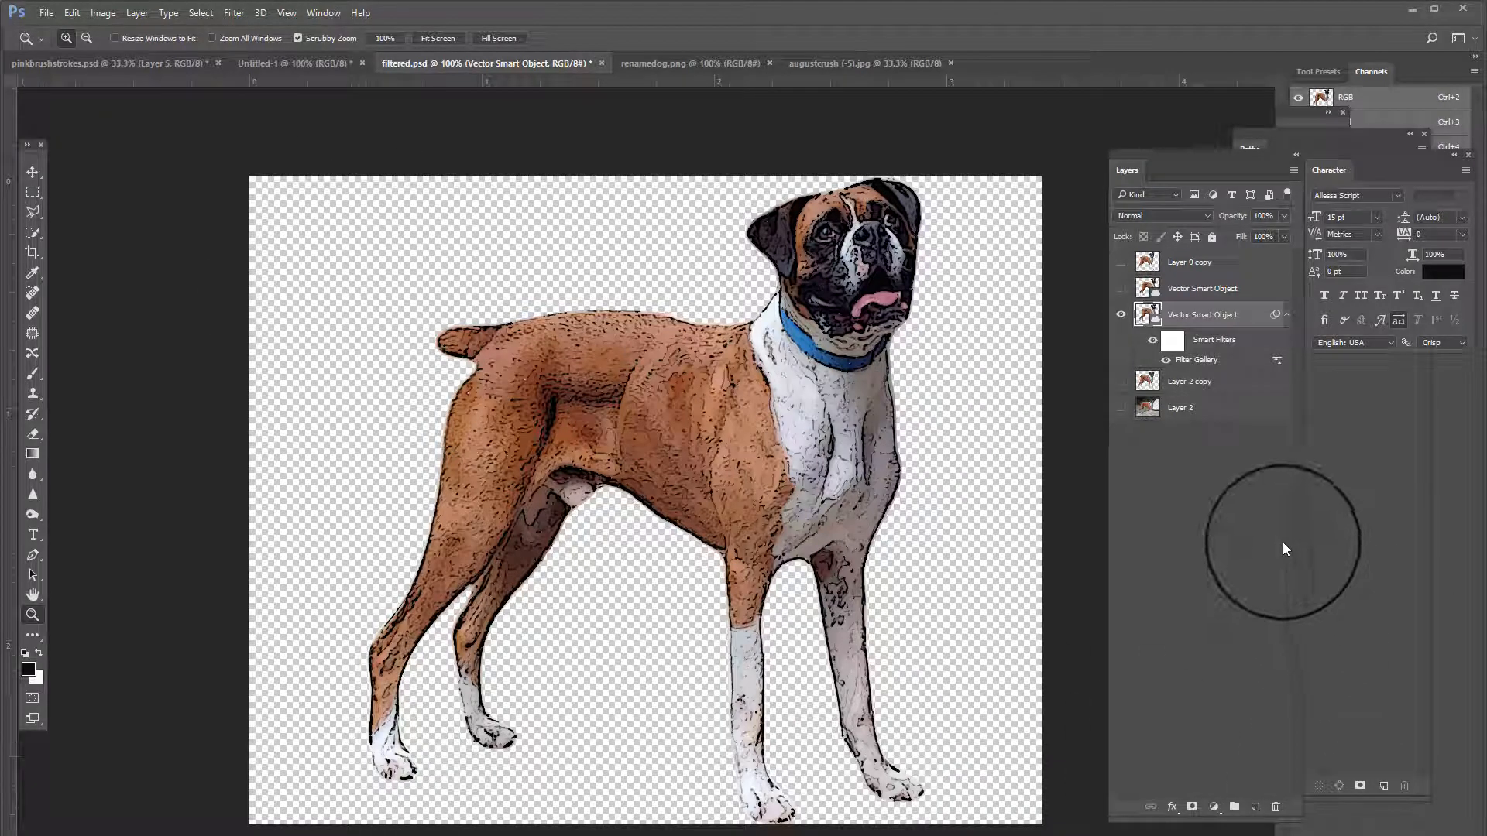
{"action": "left_click", "coordinate": [1117, 264]}
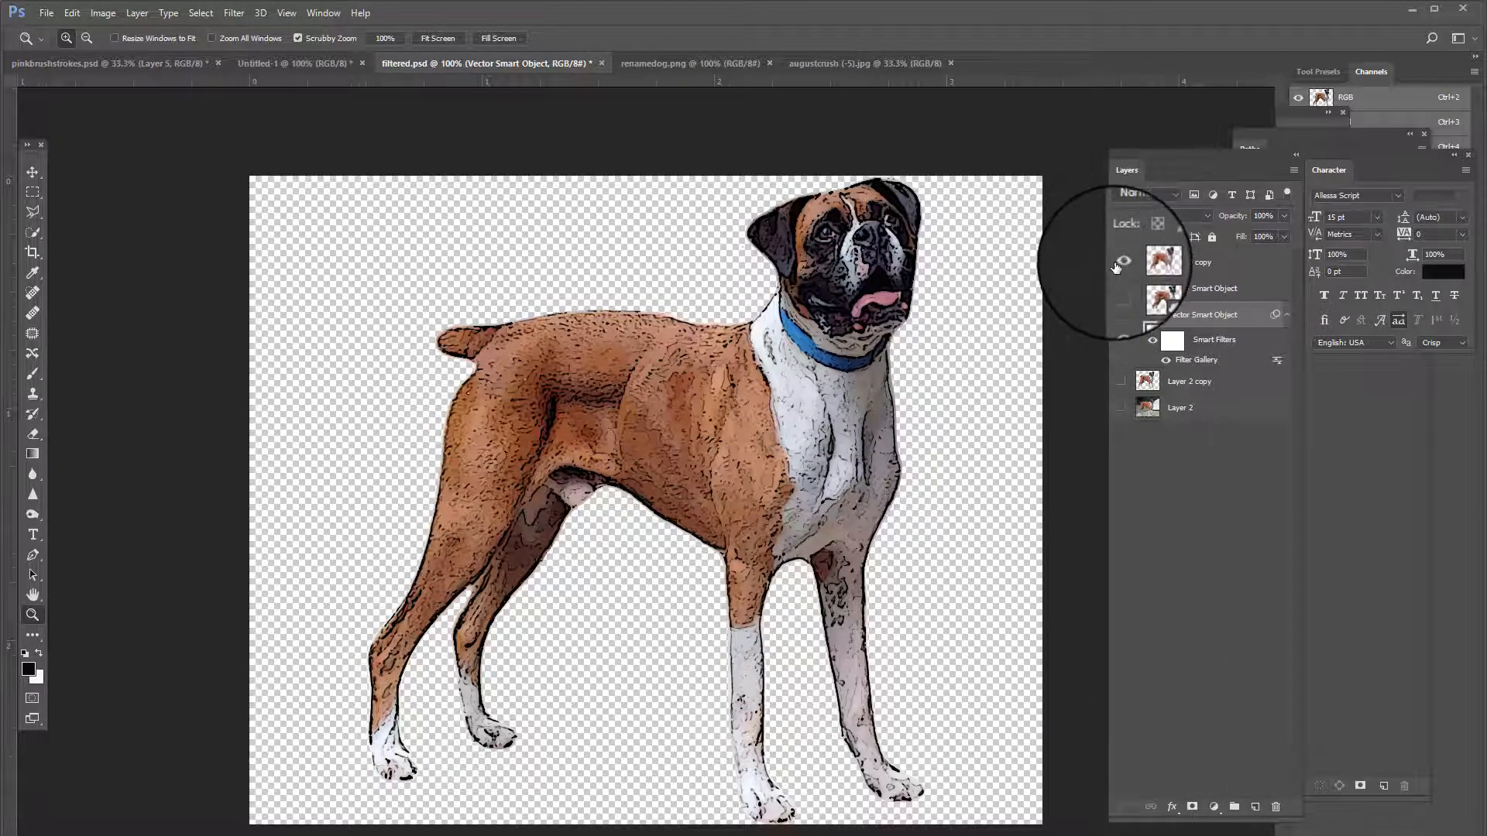
{"action": "left_click", "coordinate": [1116, 265]}
{"action": "left_click", "coordinate": [1118, 318]}
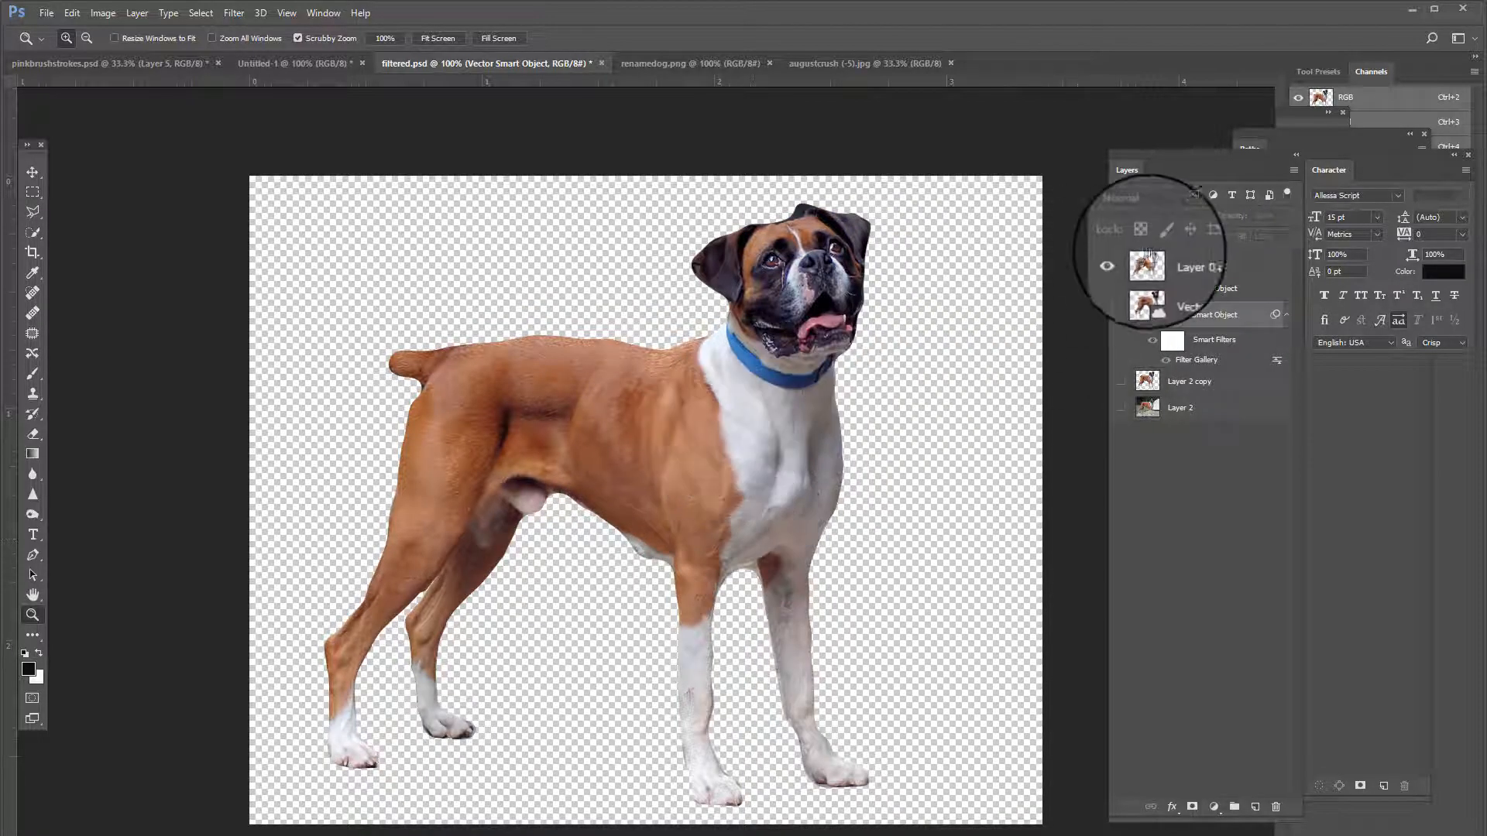
{"action": "left_click", "coordinate": [1119, 298]}
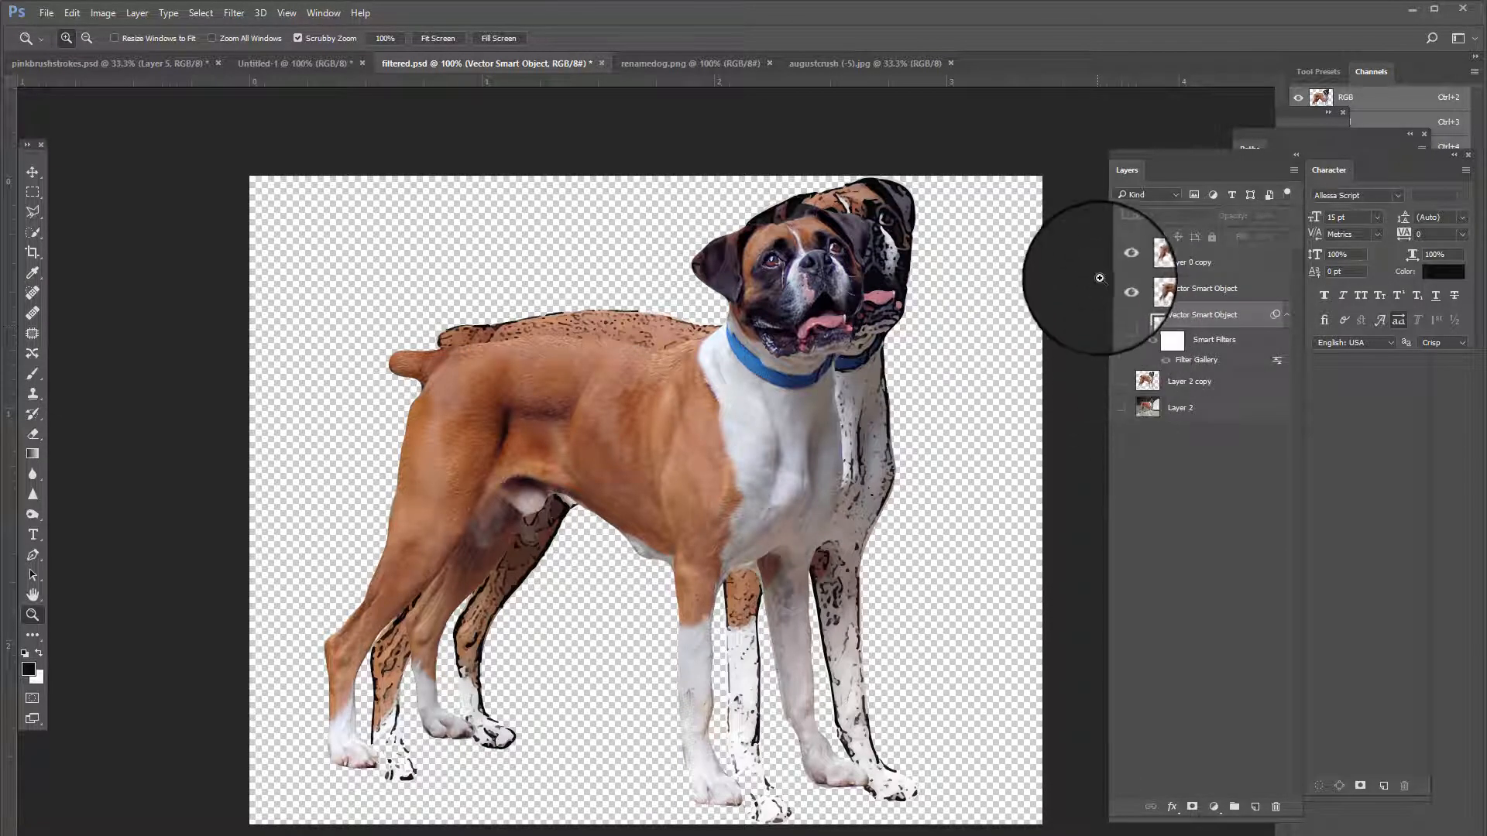
{"action": "left_click", "coordinate": [1120, 262]}
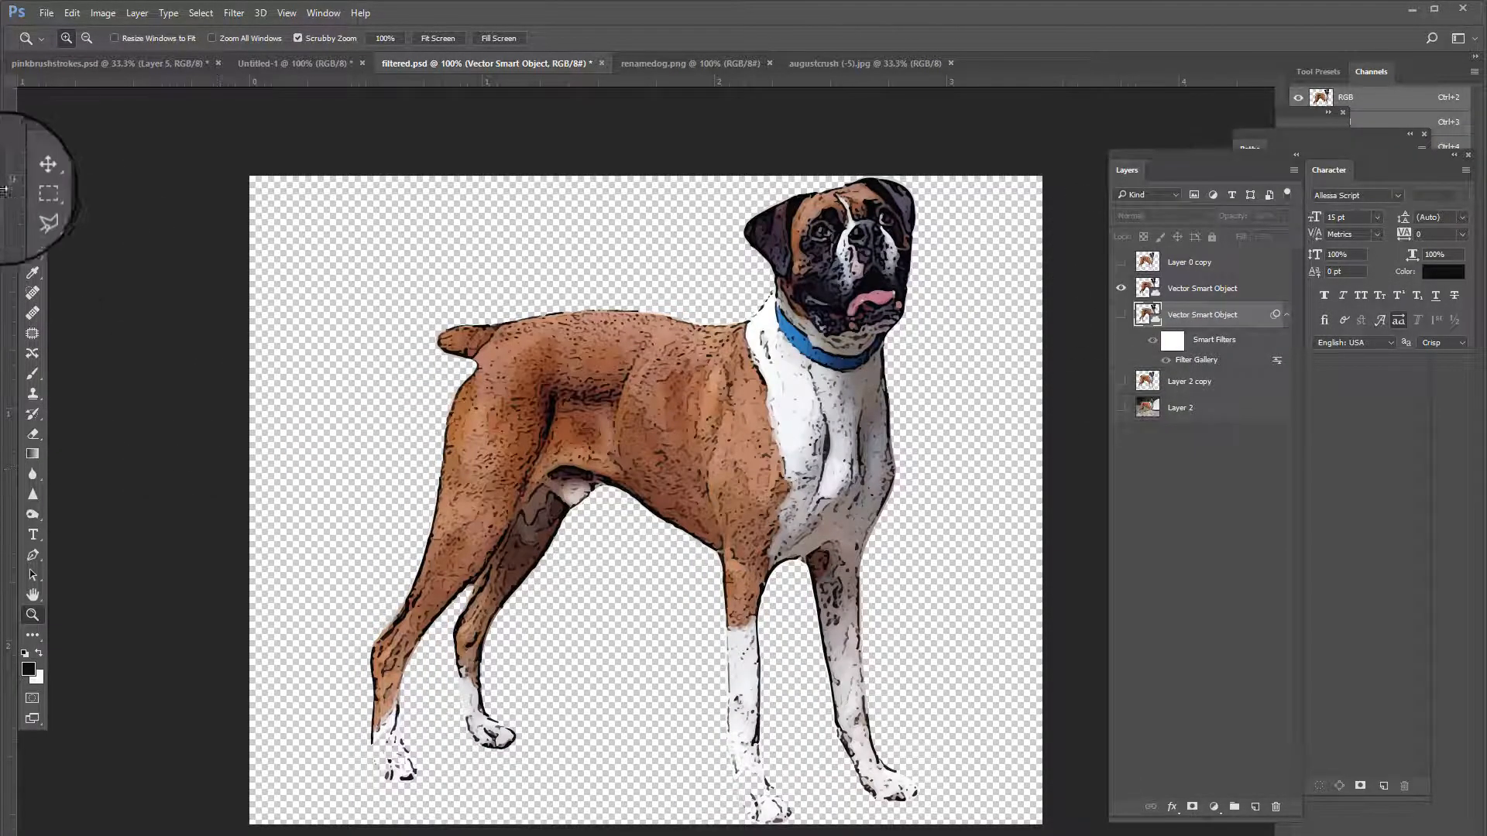
- Add a new layer beneath the visible smart object and fill a large elliptical selection around the dog with white
{"action": "left_click", "coordinate": [31, 194]}
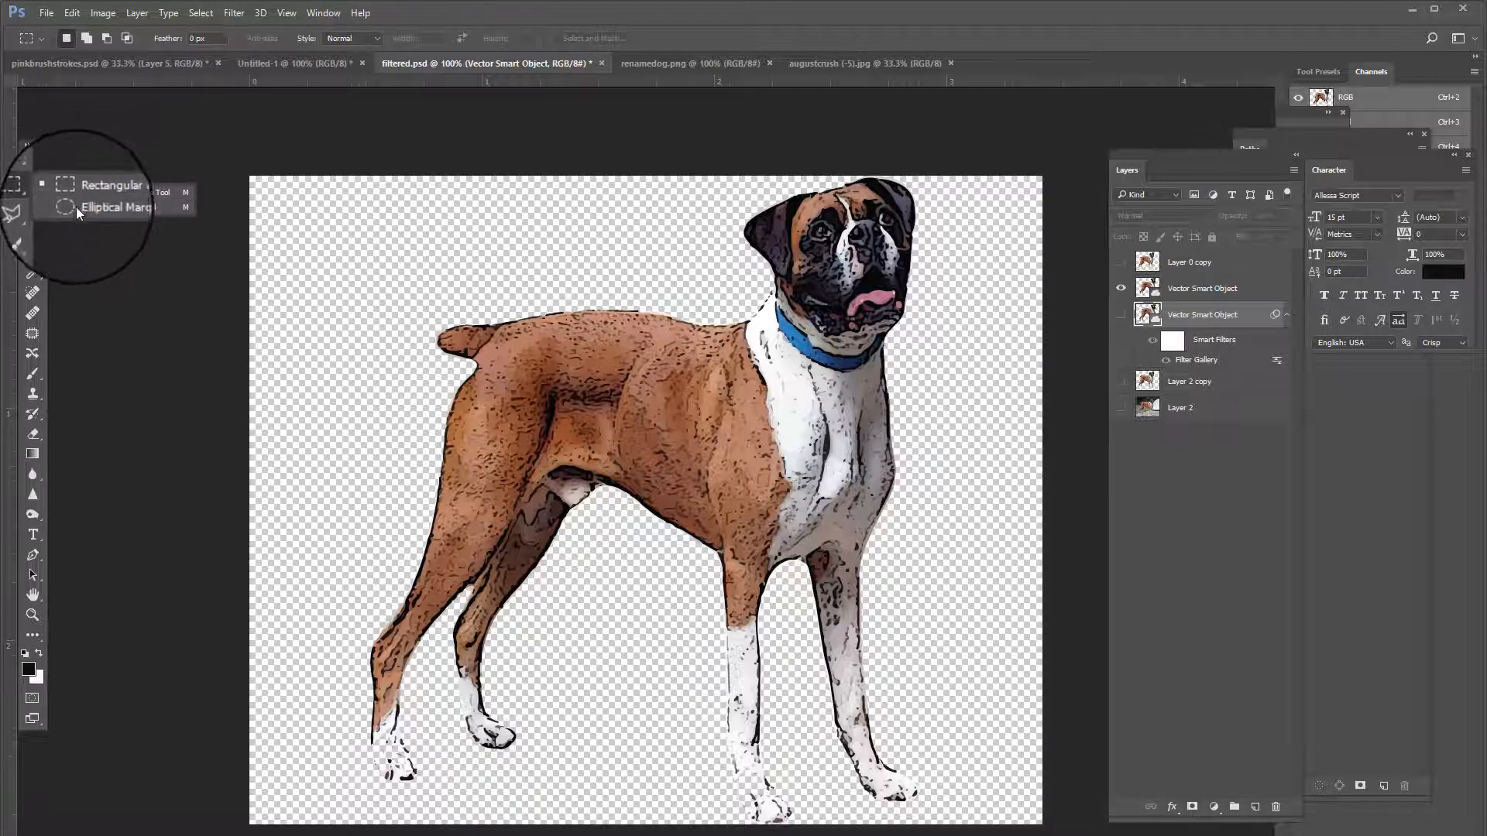
{"action": "left_click", "coordinate": [85, 219]}
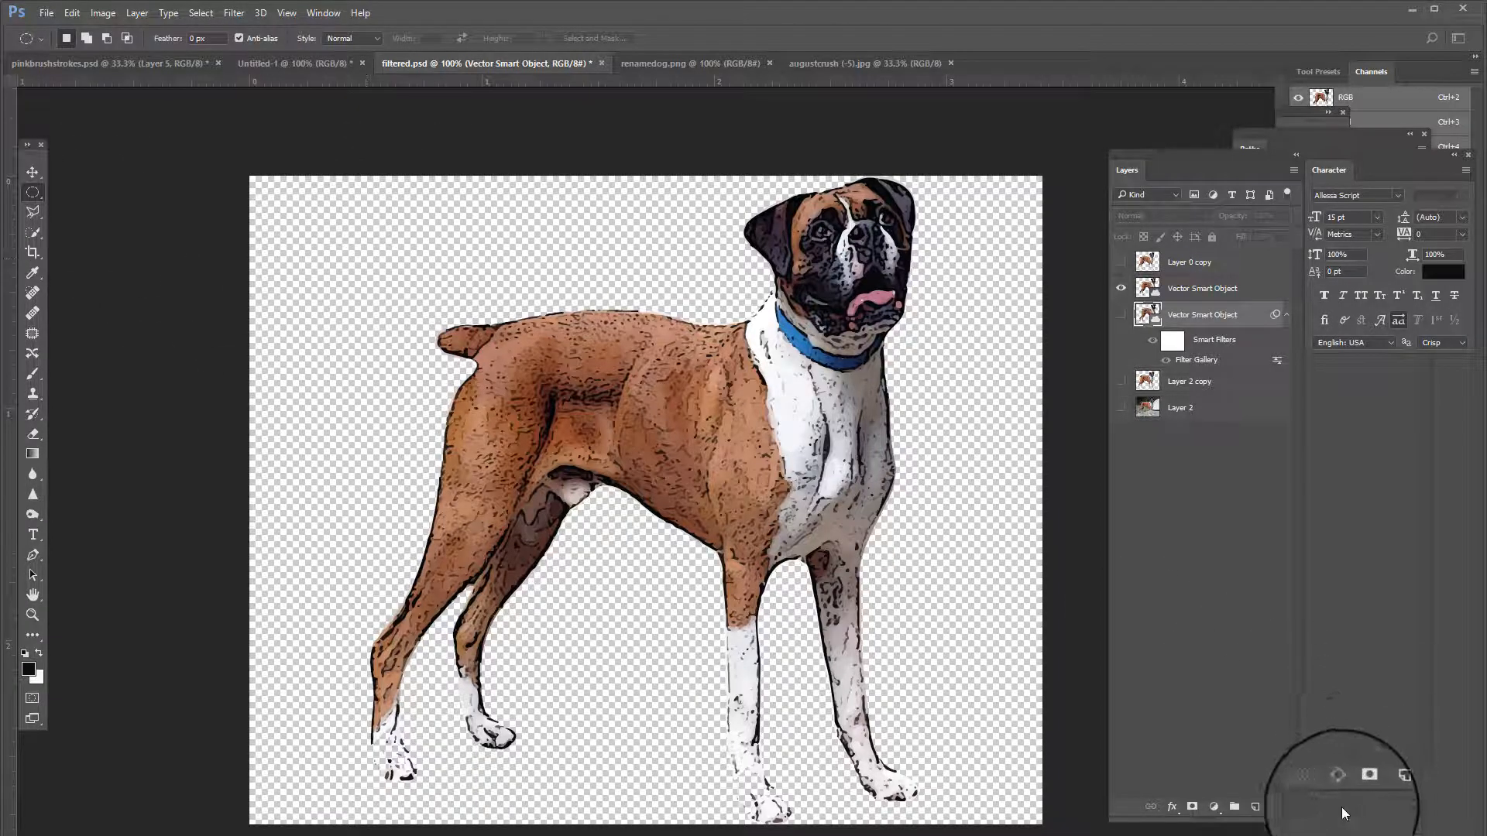
{"action": "left_click", "coordinate": [1256, 807]}
{"action": "left_click_drag", "start_coordinate": [256, 176], "coordinate": [1014, 824]}
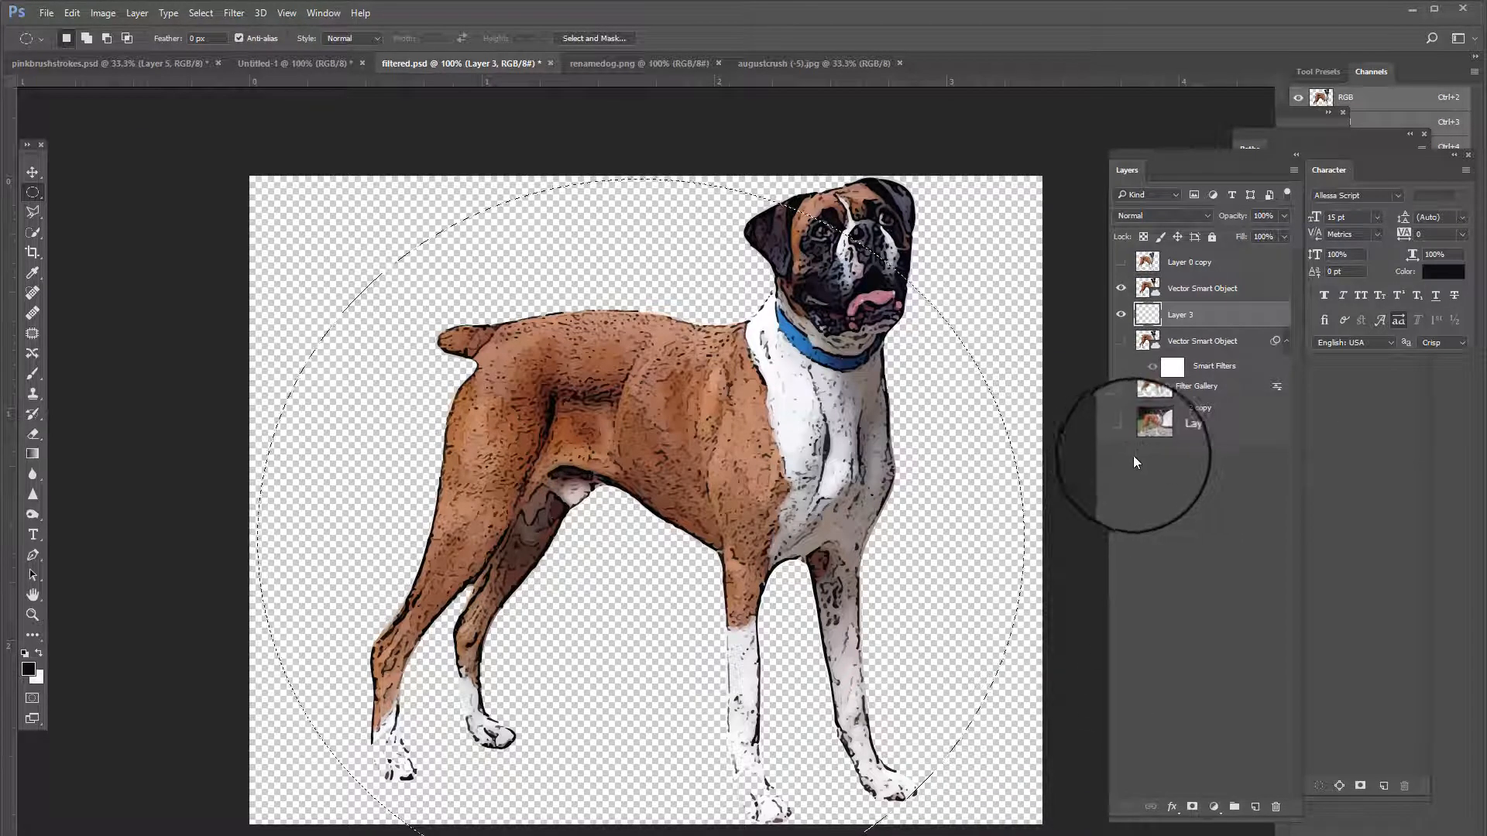
{"action": "key", "text": "ctrl+BackSpace"}
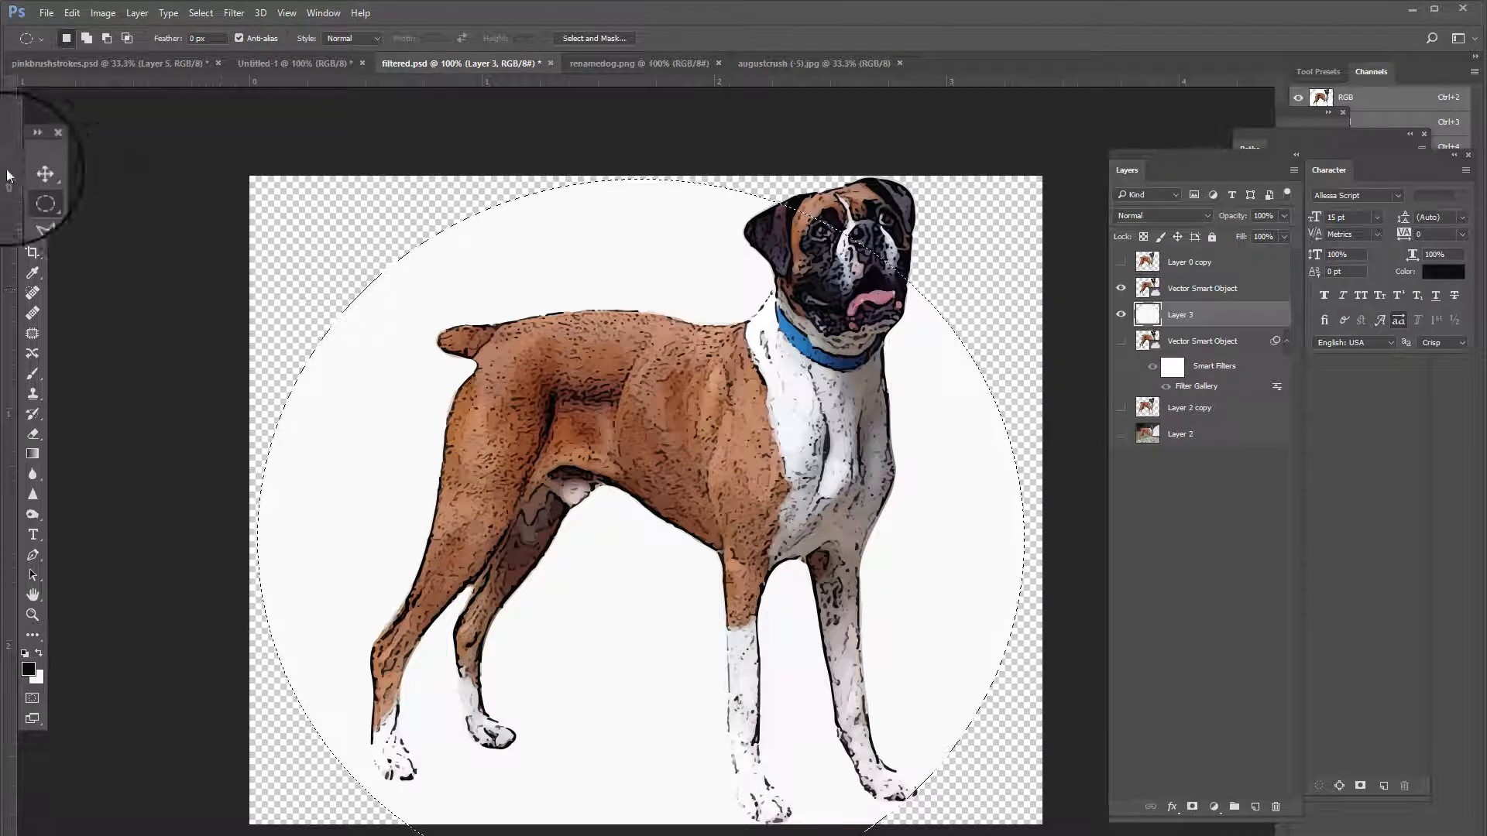
- Deselect the white ellipse, scale it up to about 107% and reposition it behind the dog
{"action": "left_click", "coordinate": [35, 171]}
{"action": "left_click_drag", "start_coordinate": [455, 316], "coordinate": [581, 249]}
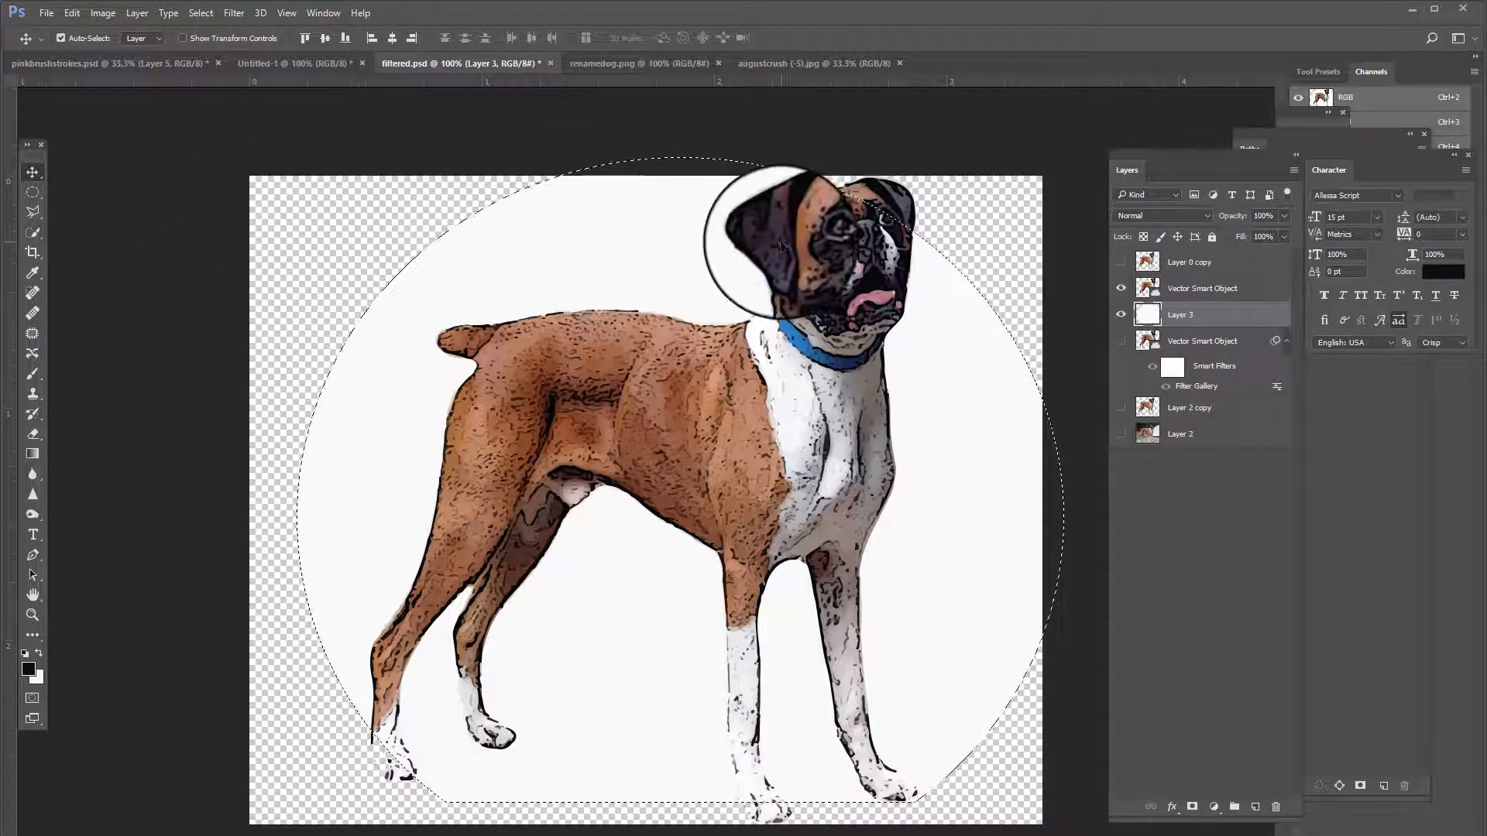
{"action": "key", "text": "ctrl+d"}
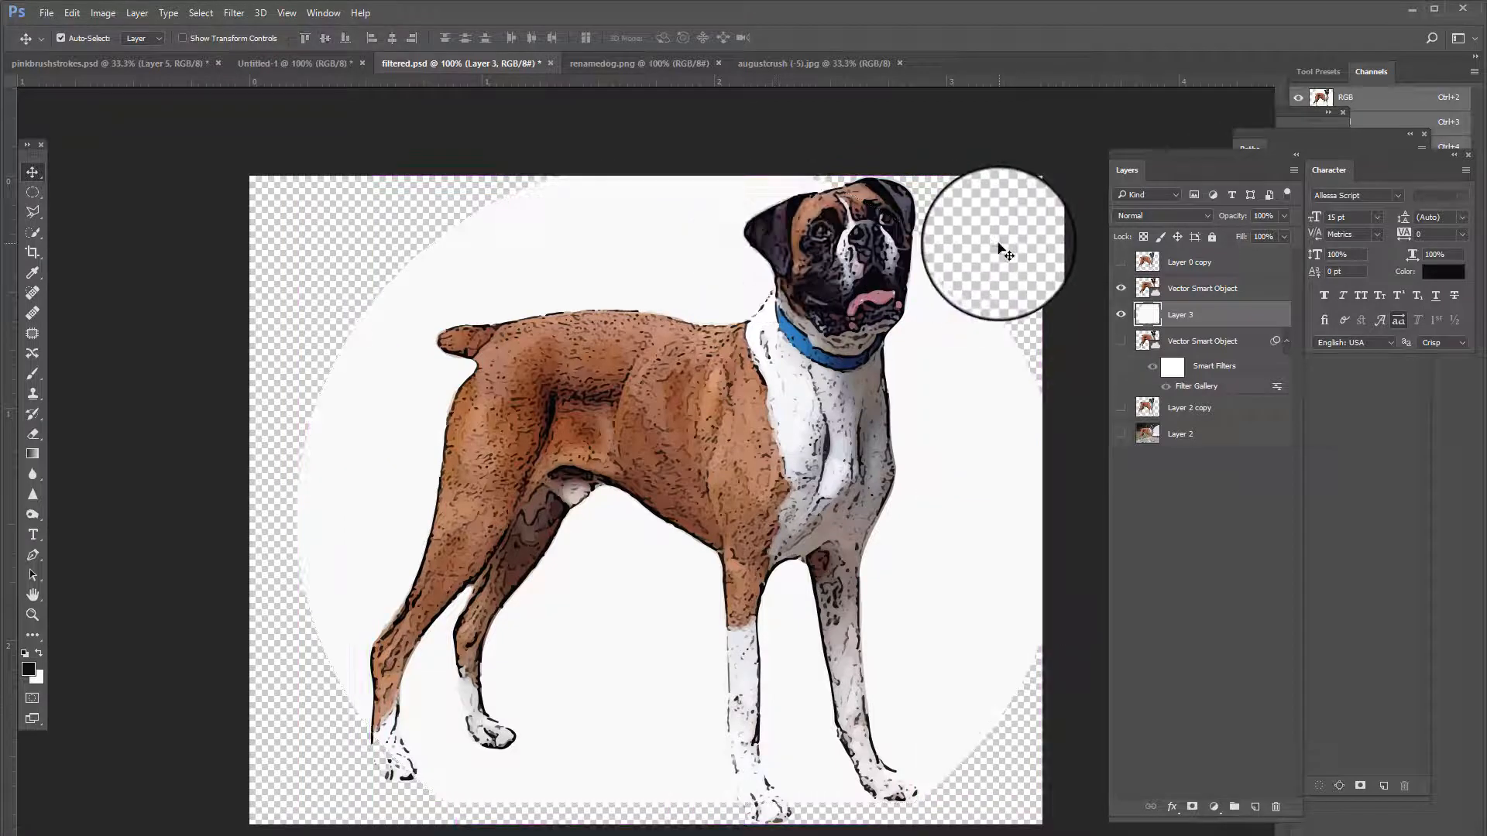
{"action": "key", "text": "ctrl+t"}
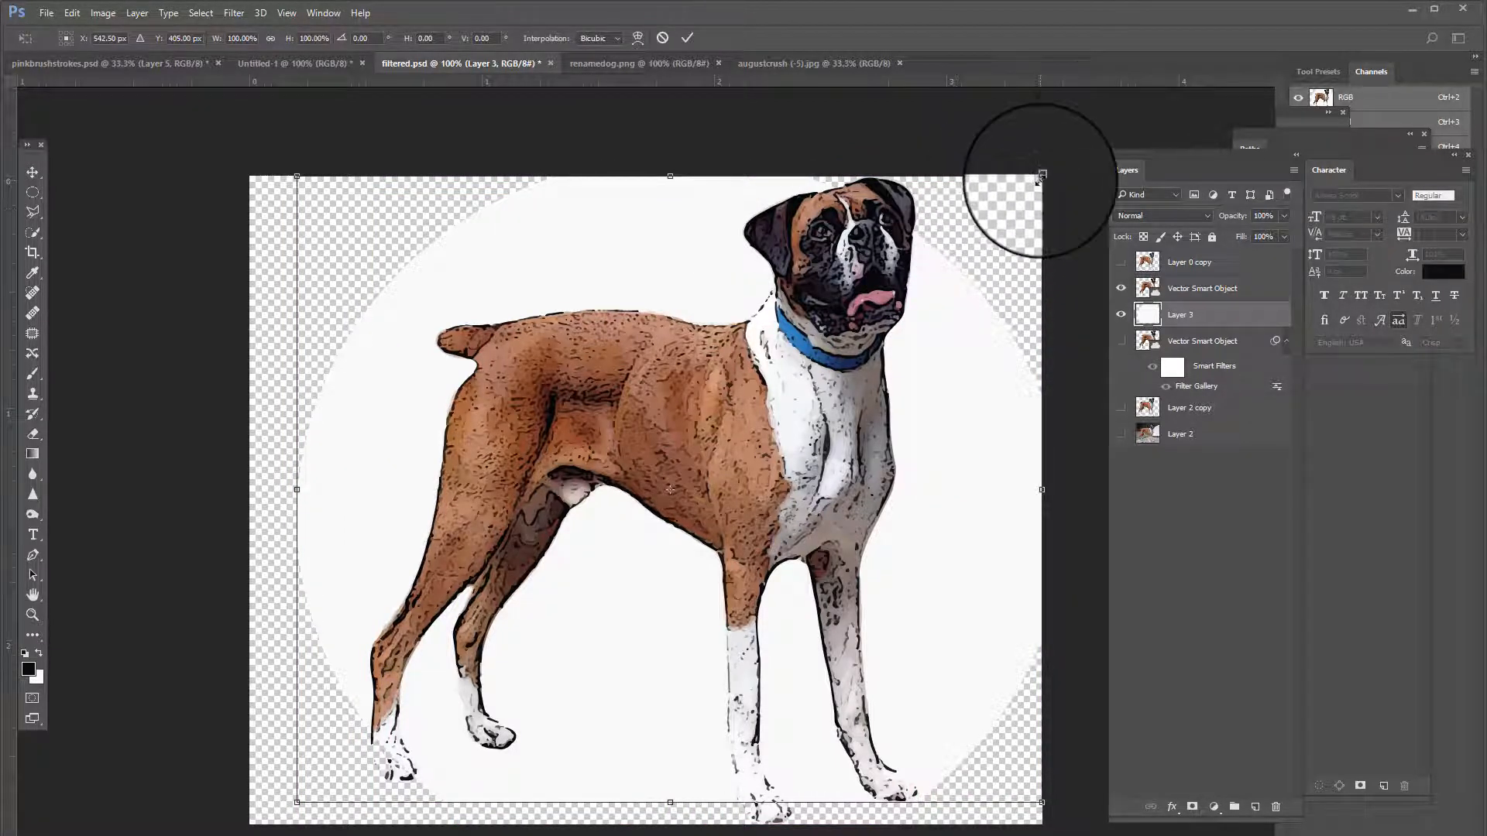
{"action": "left_click_drag", "start_coordinate": [1040, 175], "coordinate": [1098, 128]}
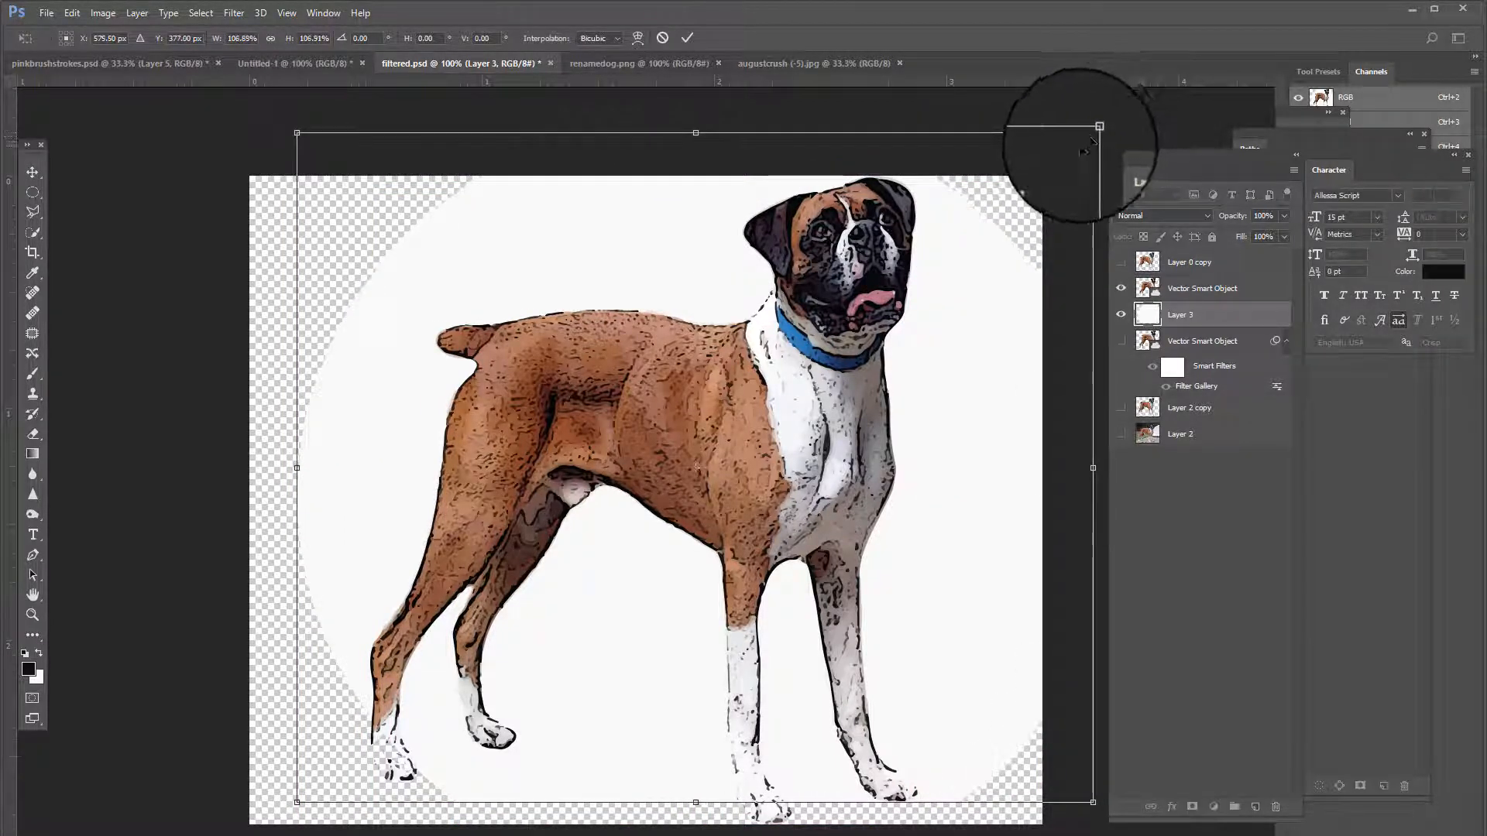
{"action": "key", "text": "Return"}
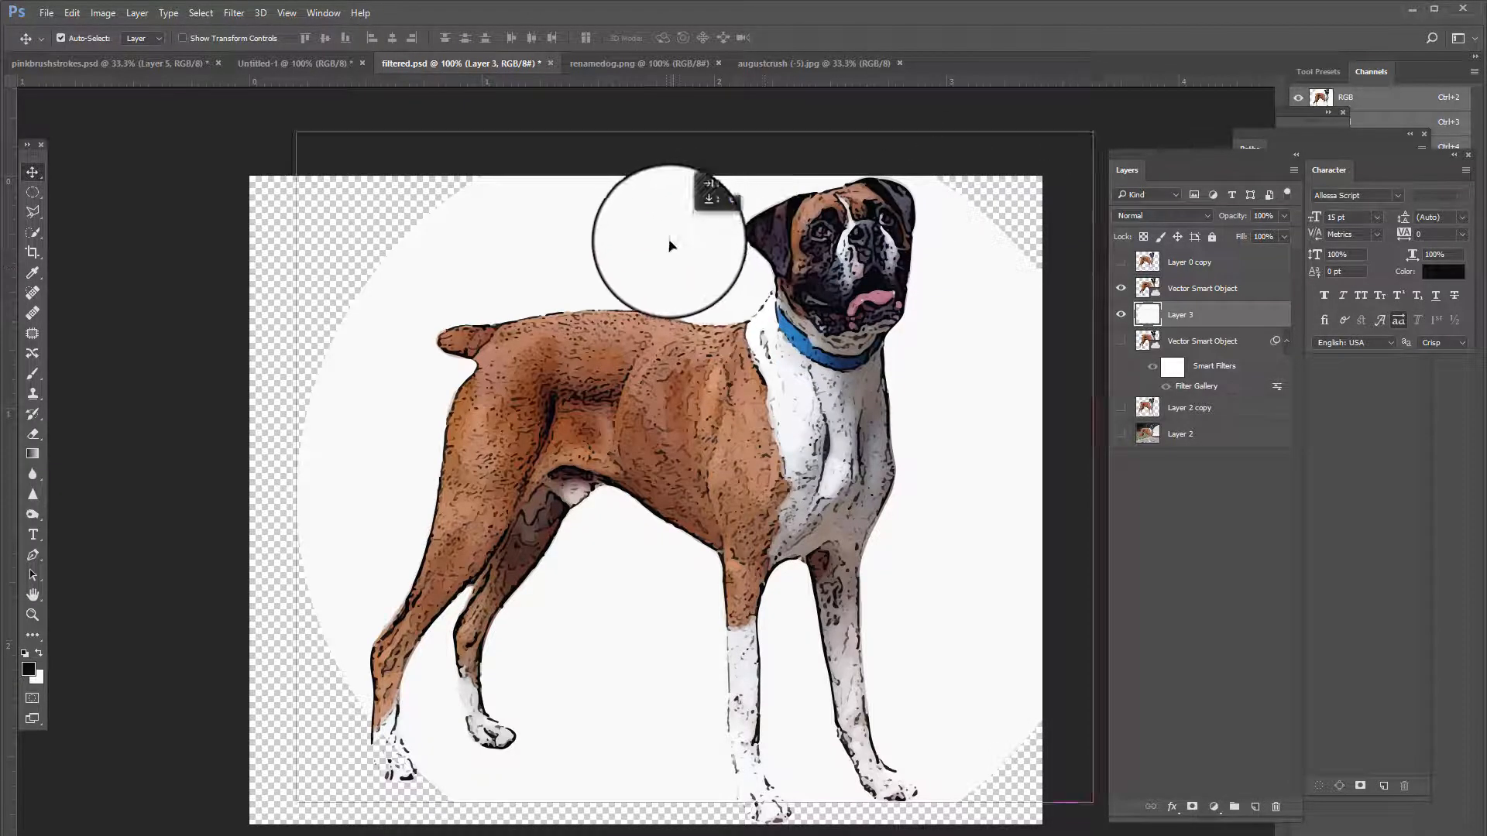
{"action": "left_click_drag", "start_coordinate": [664, 239], "coordinate": [1083, 358]}
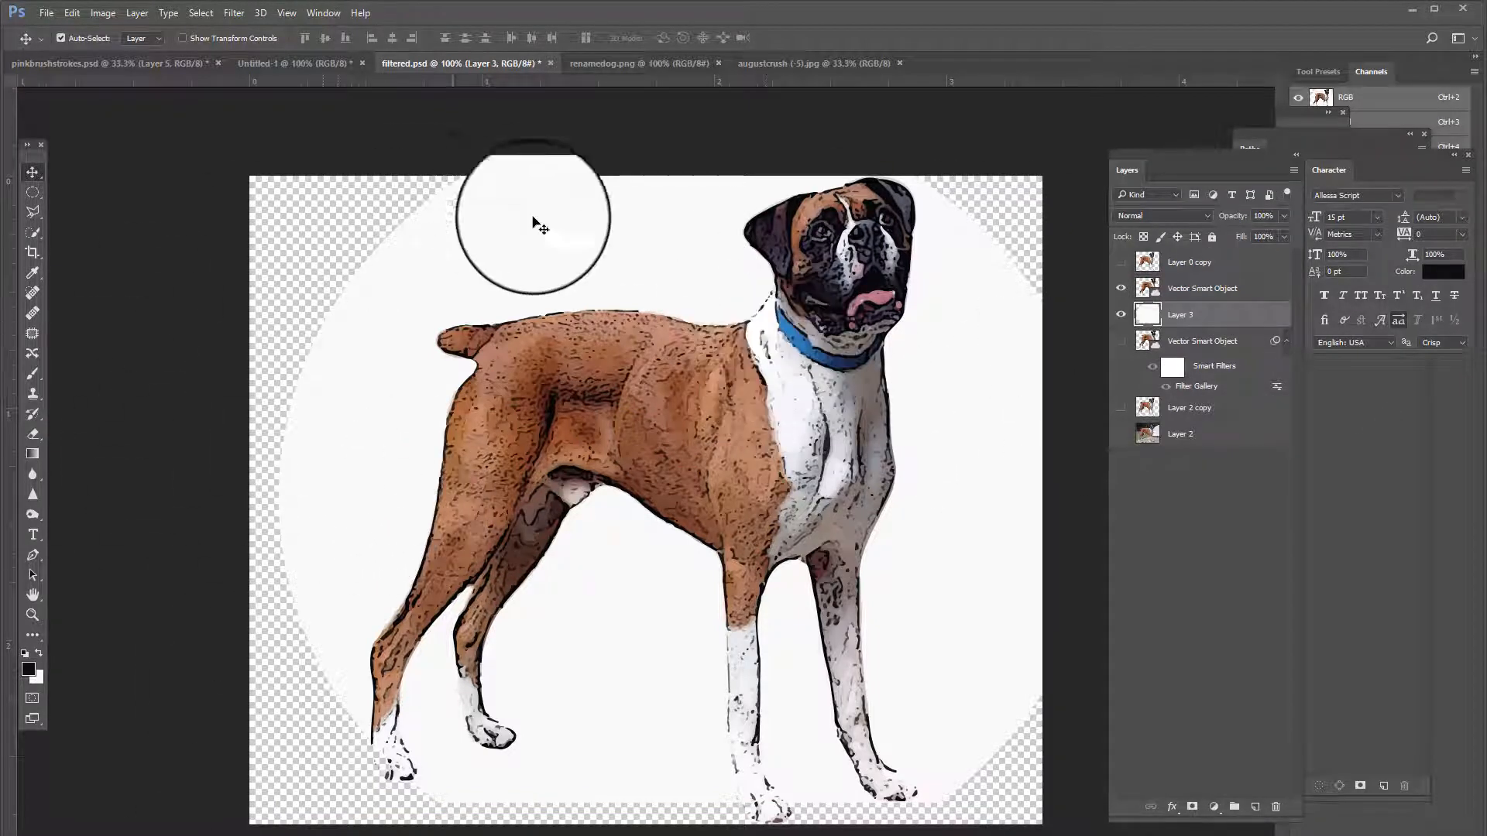
- Stroke the white shape with a 14 px black outline located outside its edge
{"action": "left_click", "coordinate": [71, 12]}
{"action": "left_click", "coordinate": [85, 264]}
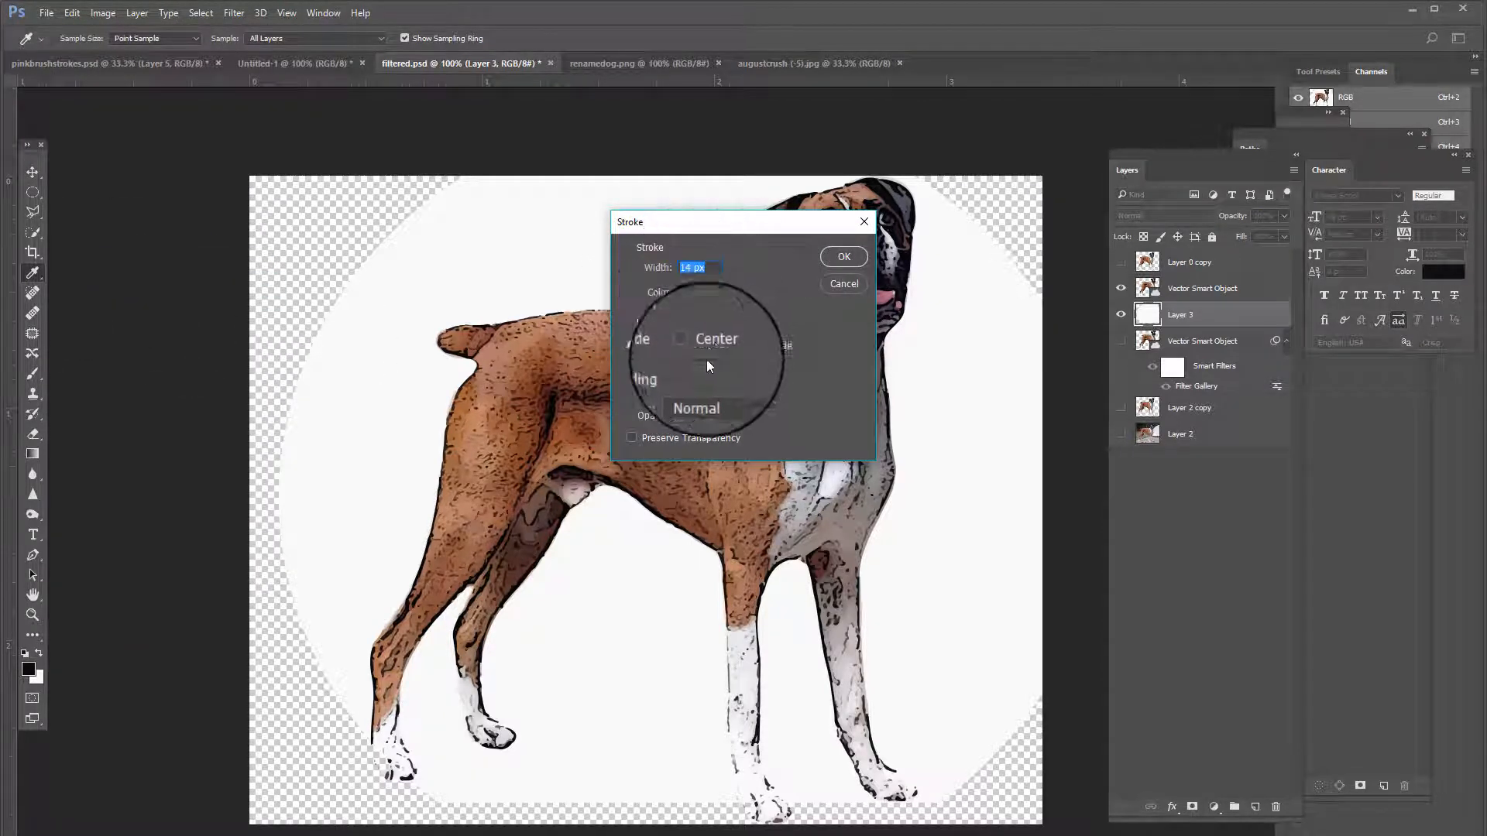
{"action": "left_click", "coordinate": [747, 347]}
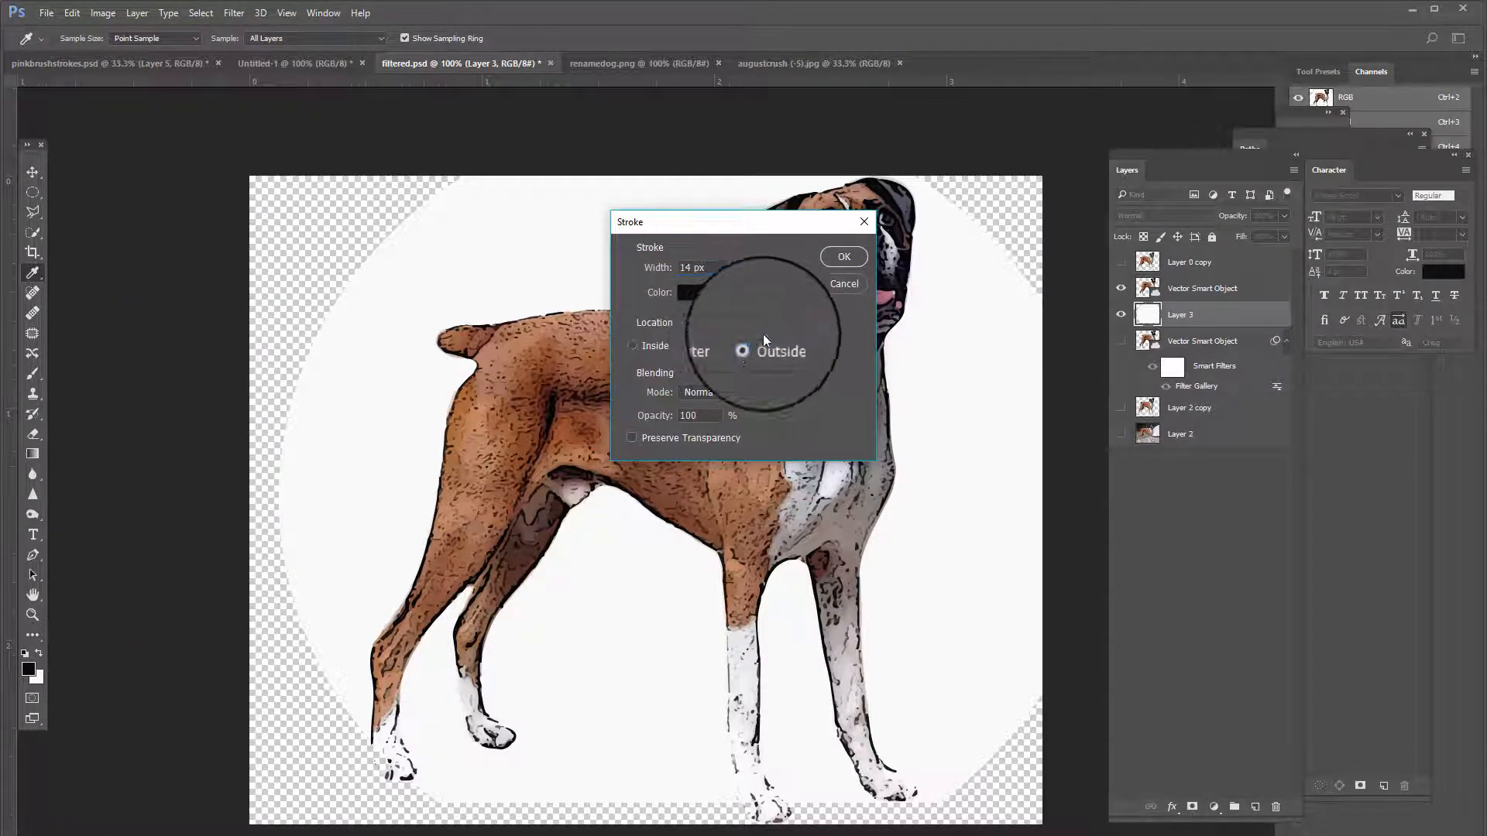
{"action": "left_click", "coordinate": [844, 258]}
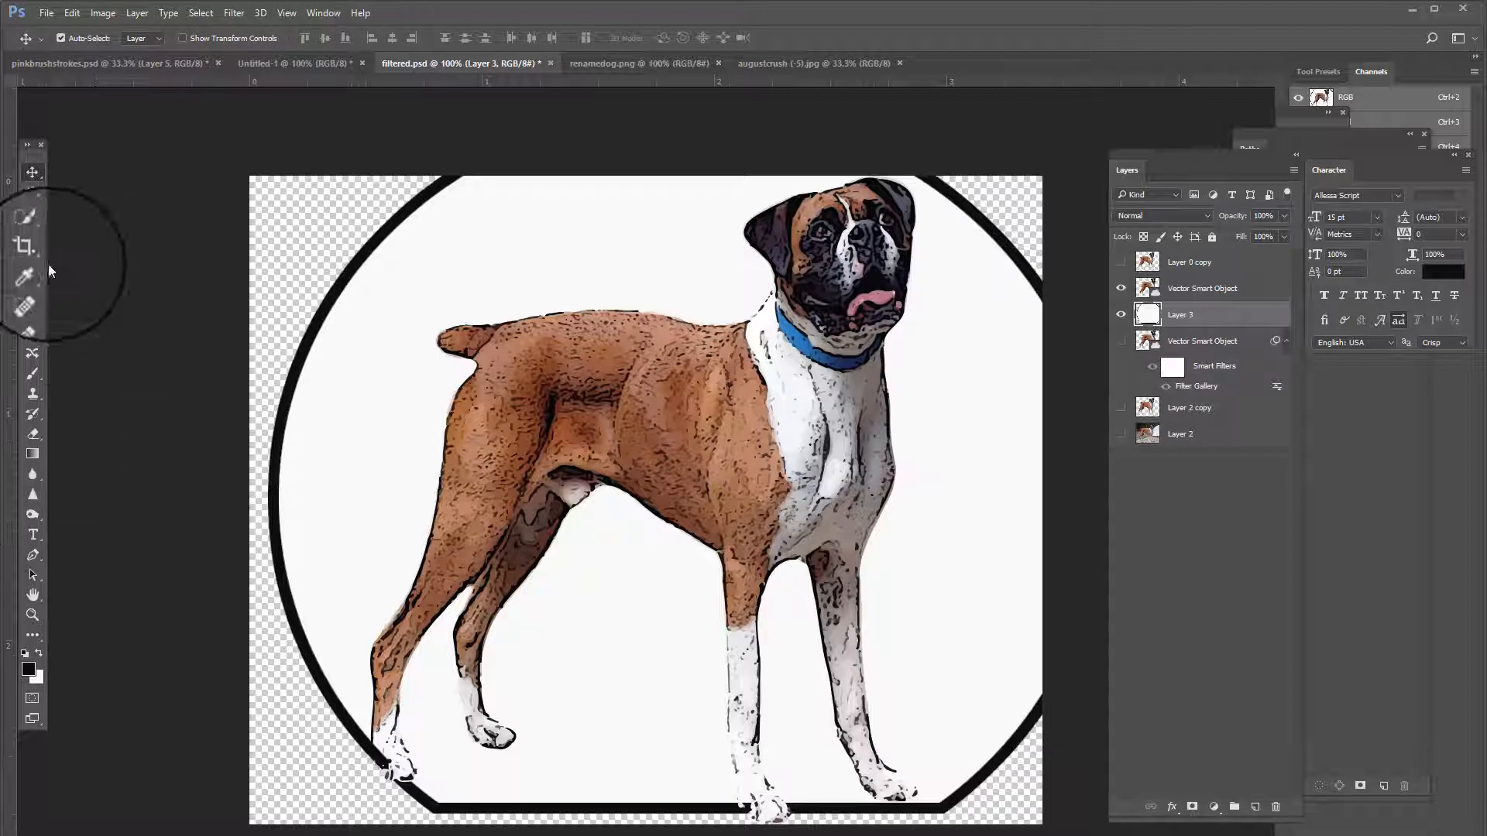
- Hide the outlined white shape's layer, then check the traced dog in Illustrator and return to Photoshop
{"action": "left_click", "coordinate": [1125, 315]}
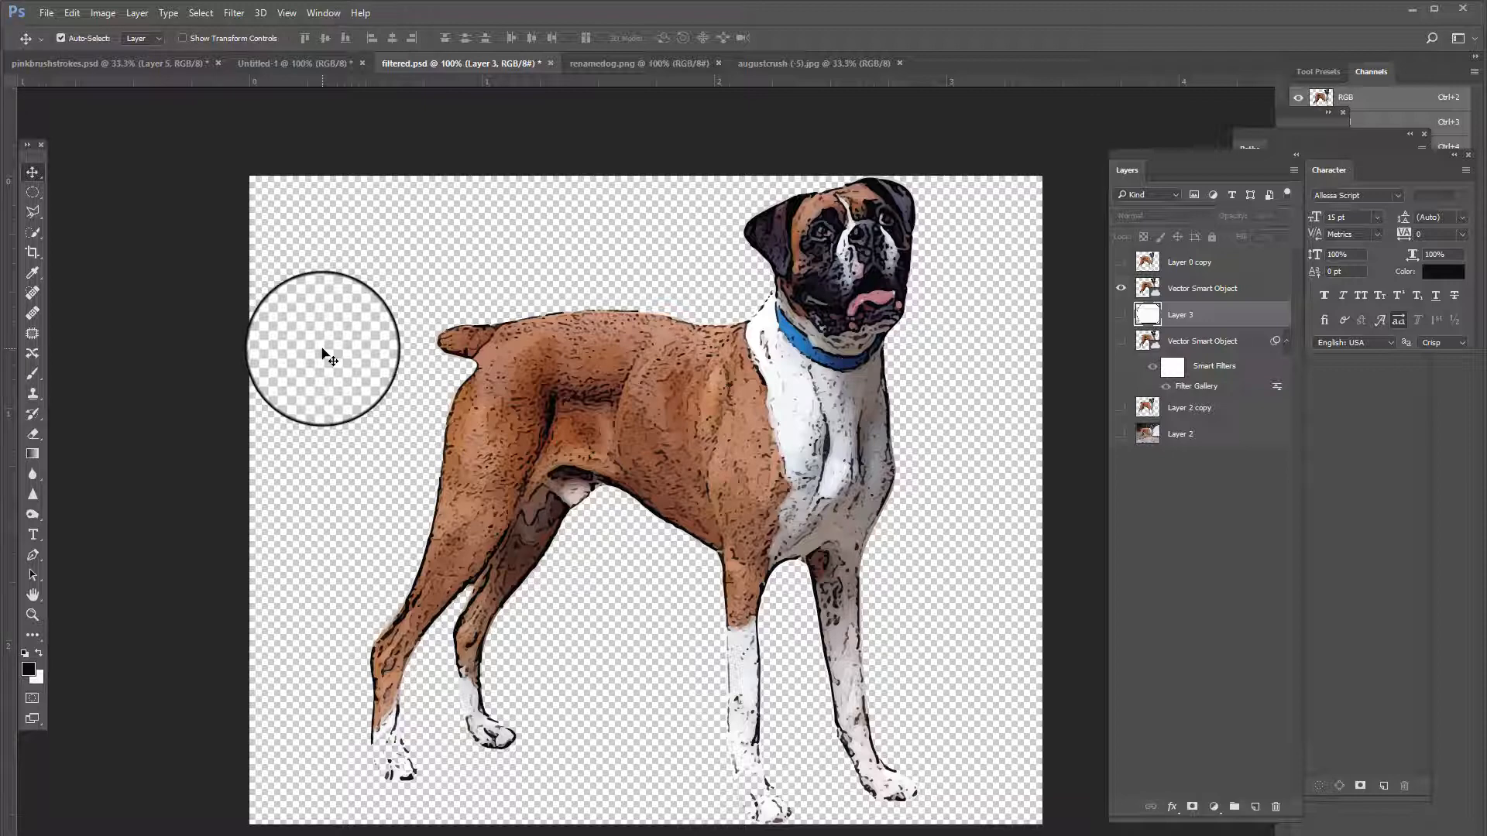
{"action": "left_click_drag", "start_coordinate": [322, 350], "coordinate": [320, 350]}
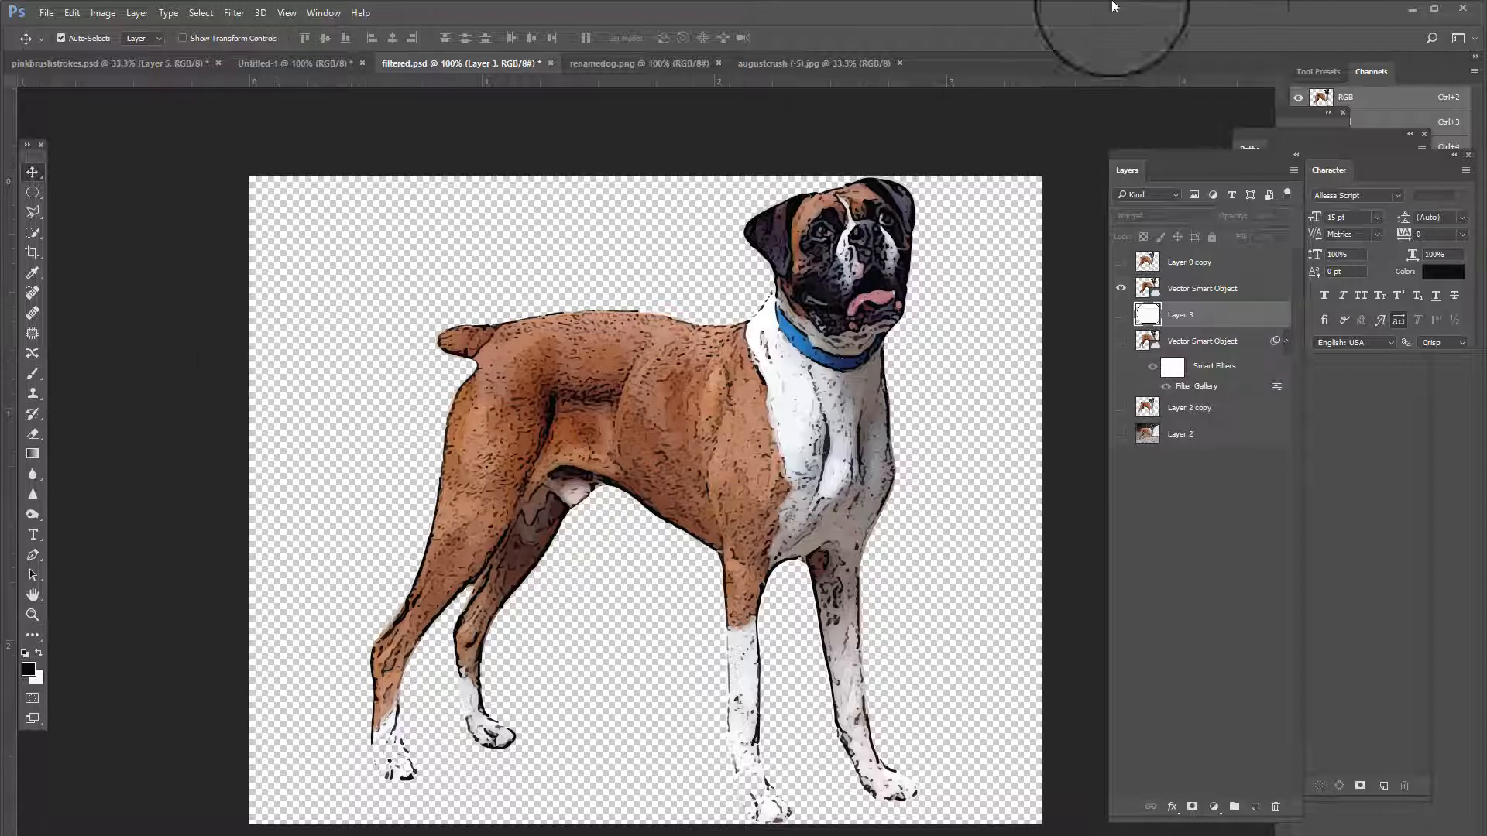
{"action": "left_click", "coordinate": [1410, 7]}
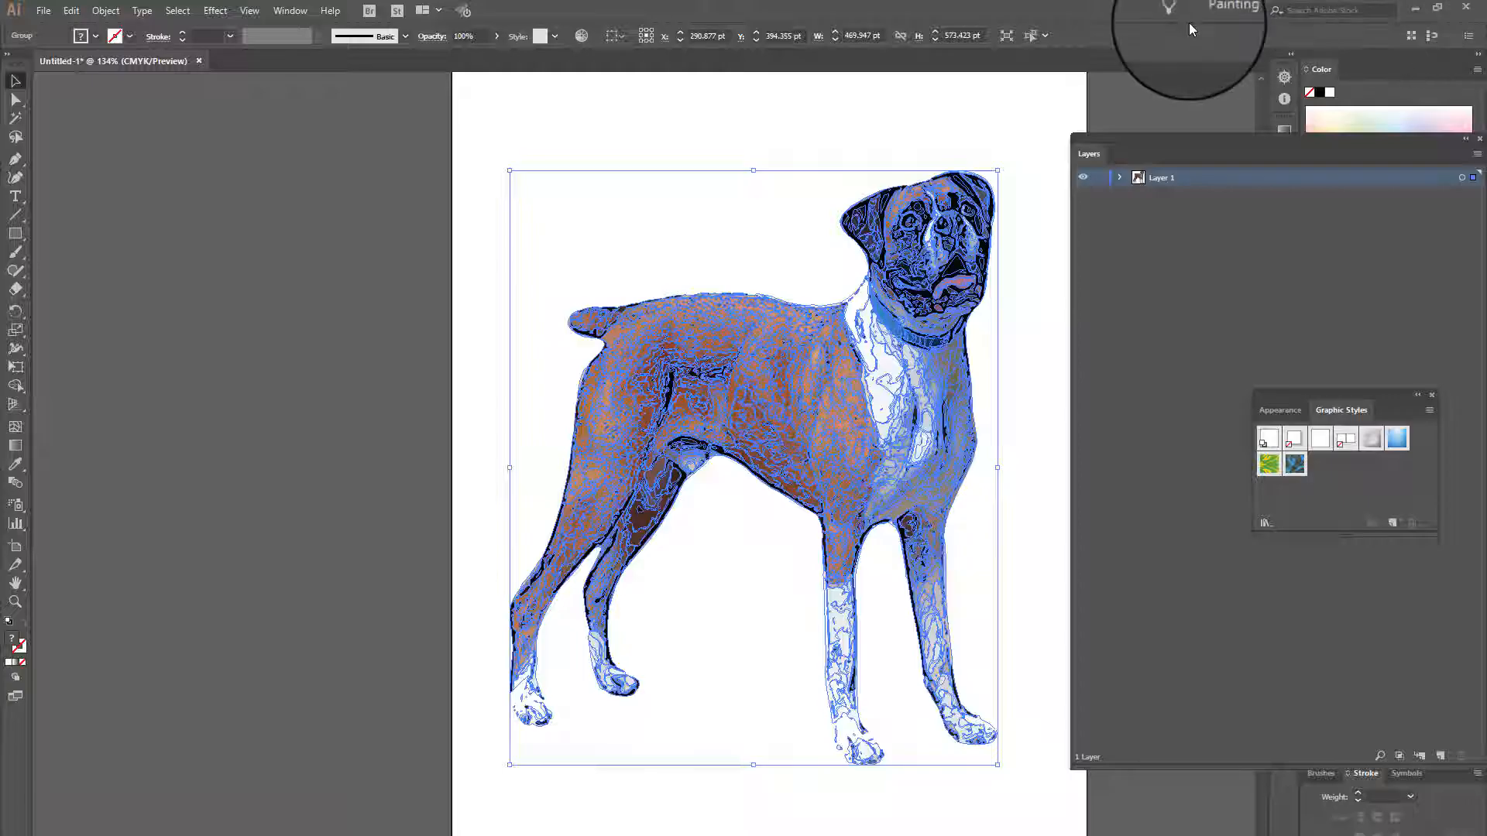
{"action": "left_click", "coordinate": [1416, 12]}
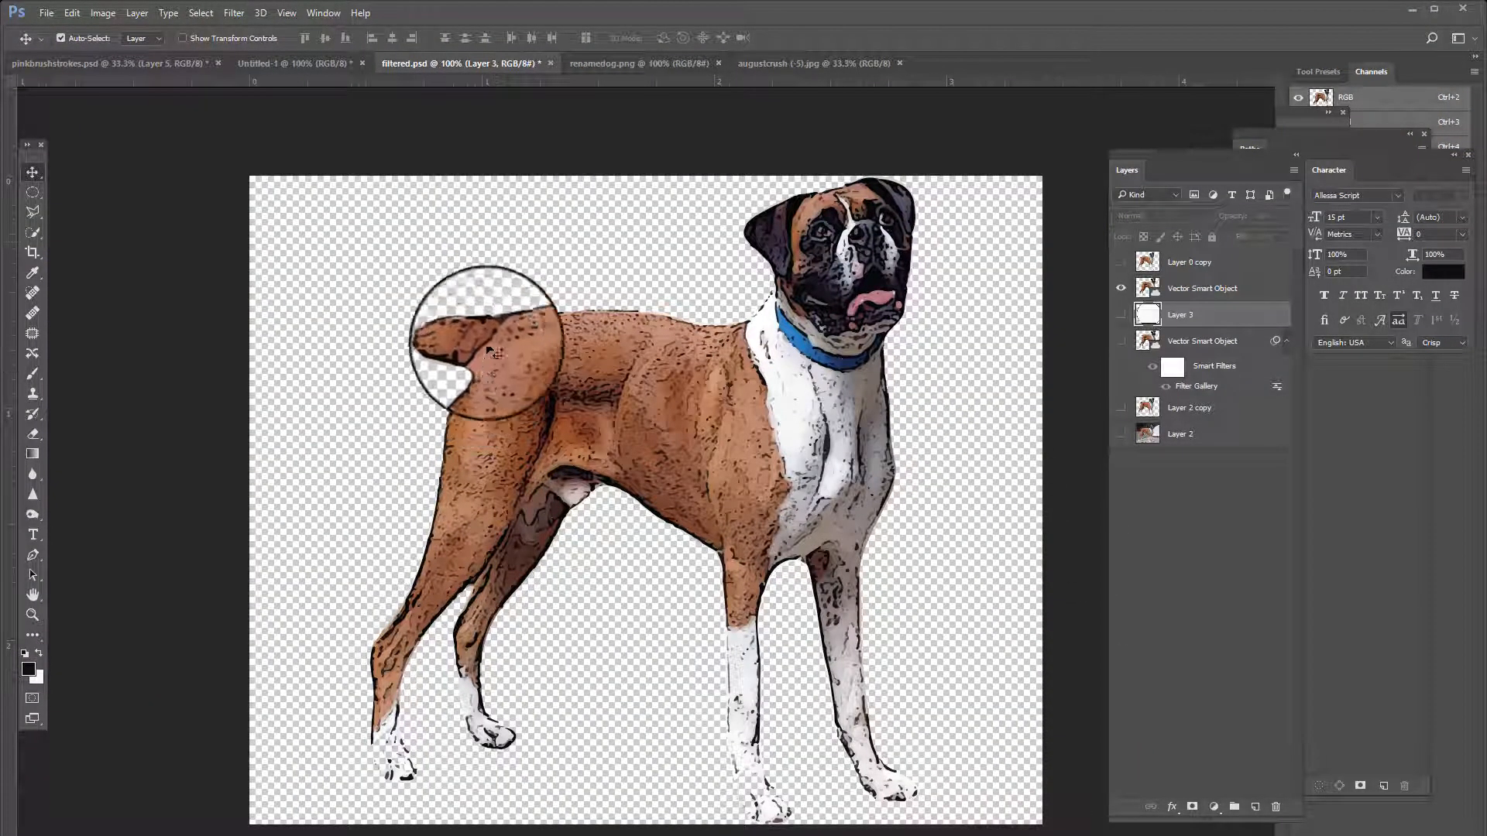
{"action": "left_click_drag", "start_coordinate": [1164, 157], "coordinate": [1145, 90]}
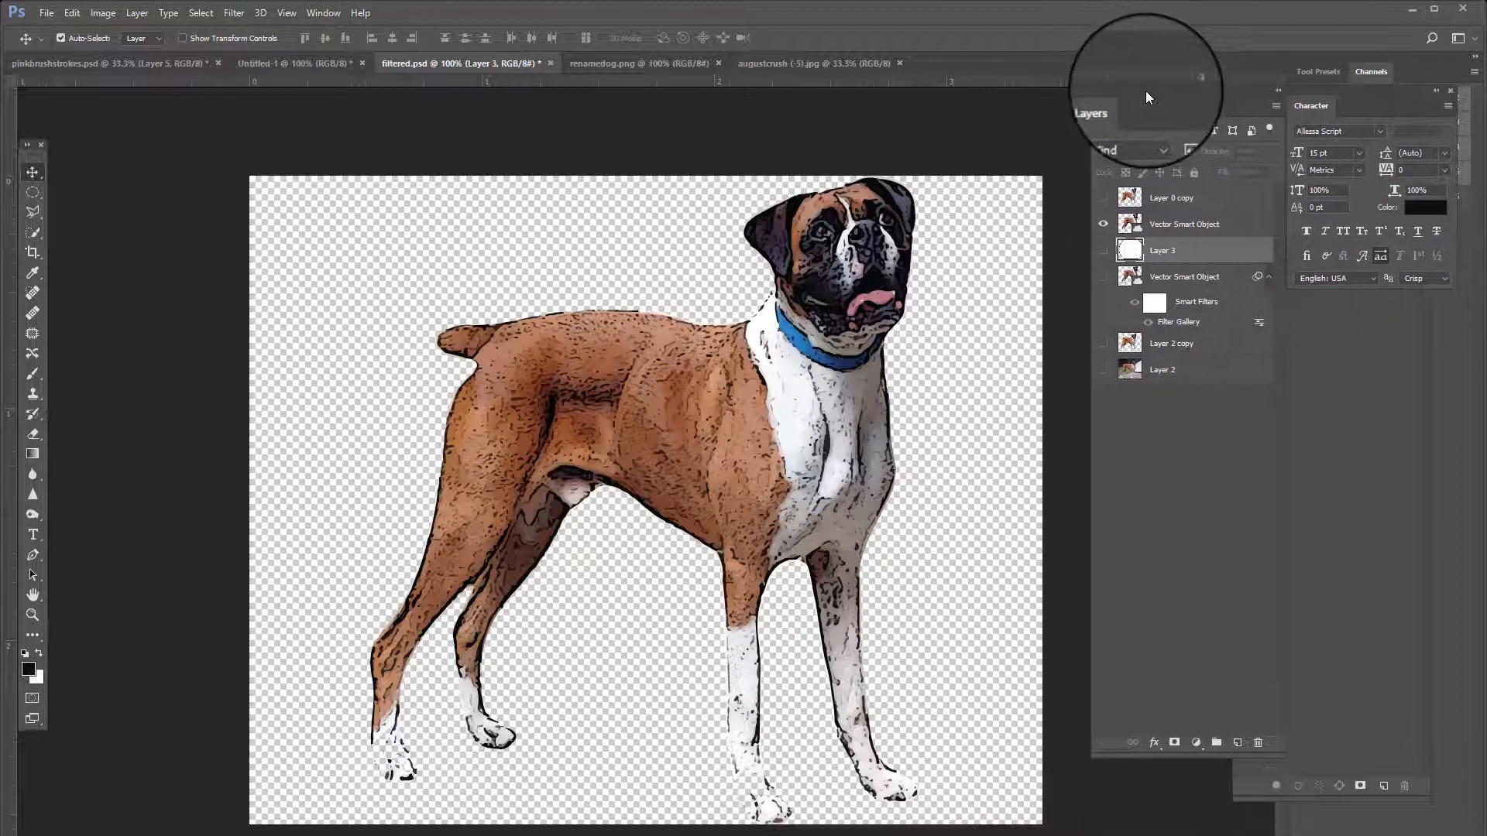